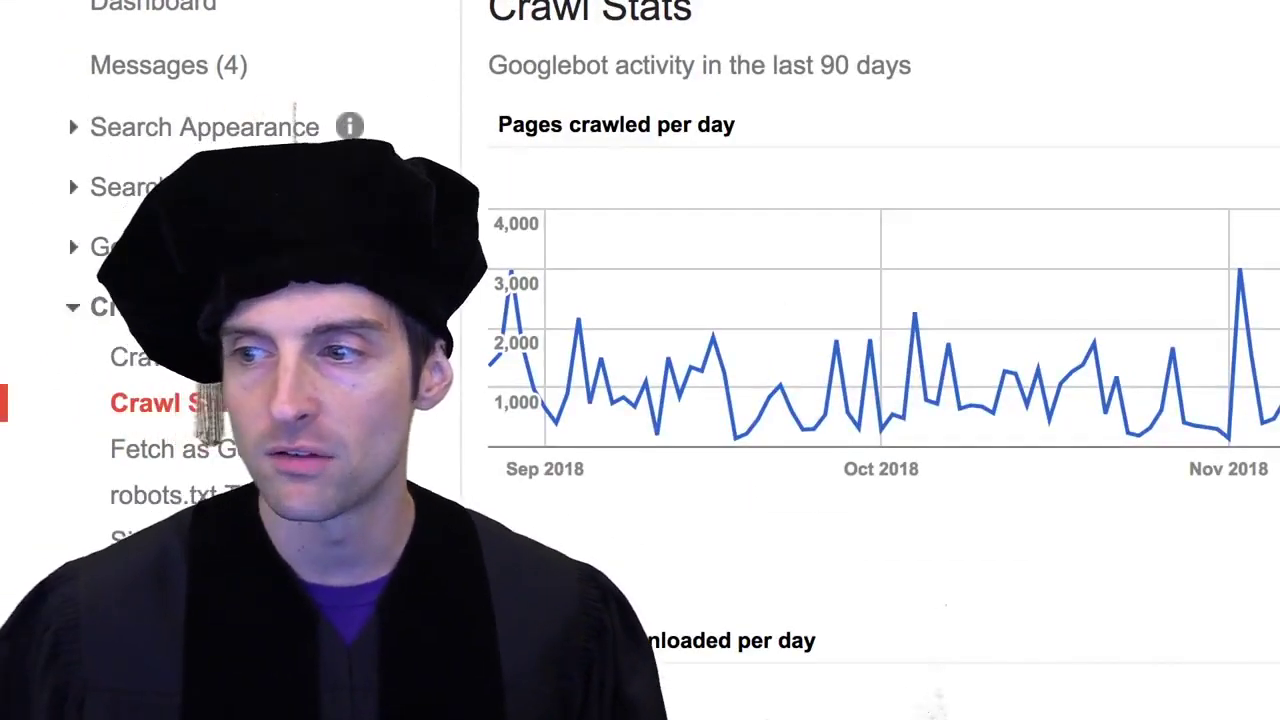
# Examine the Crawl Stats charts, down to the time spent downloading a page and its high, average and low values.
pyautogui.scroll(-4, 272, 188)
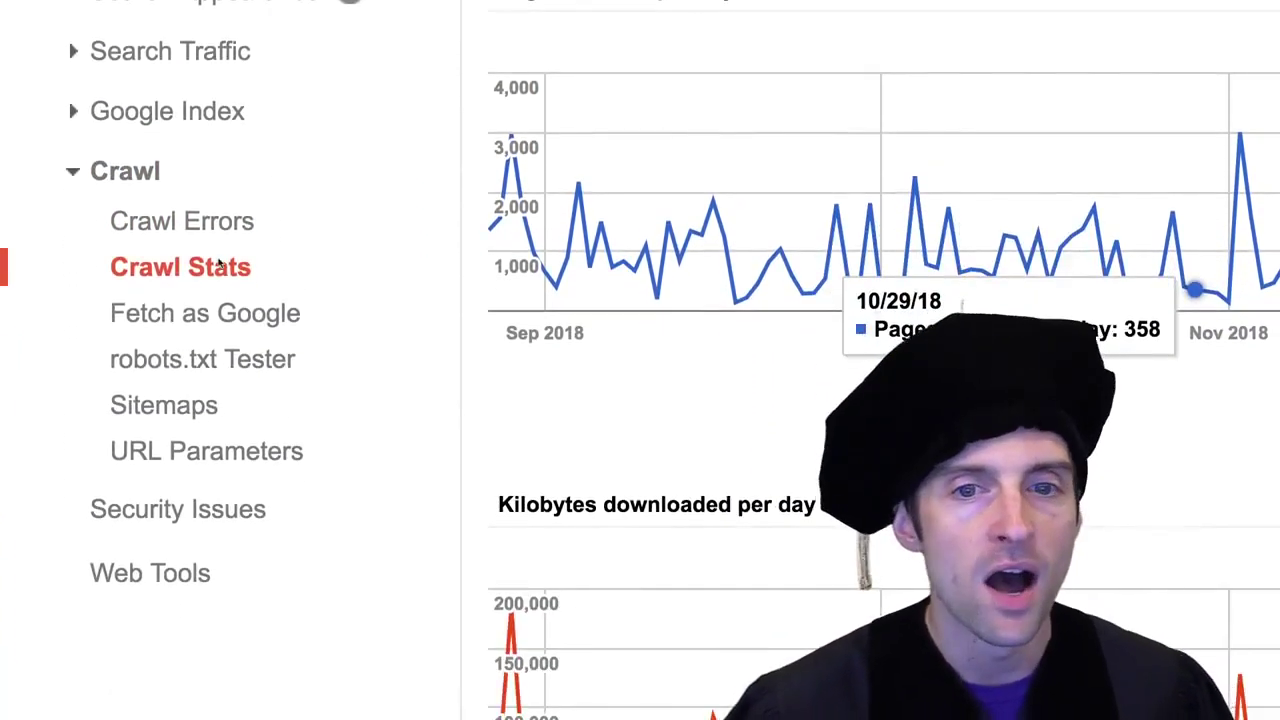
pyautogui.scroll(-8, 220, 262)
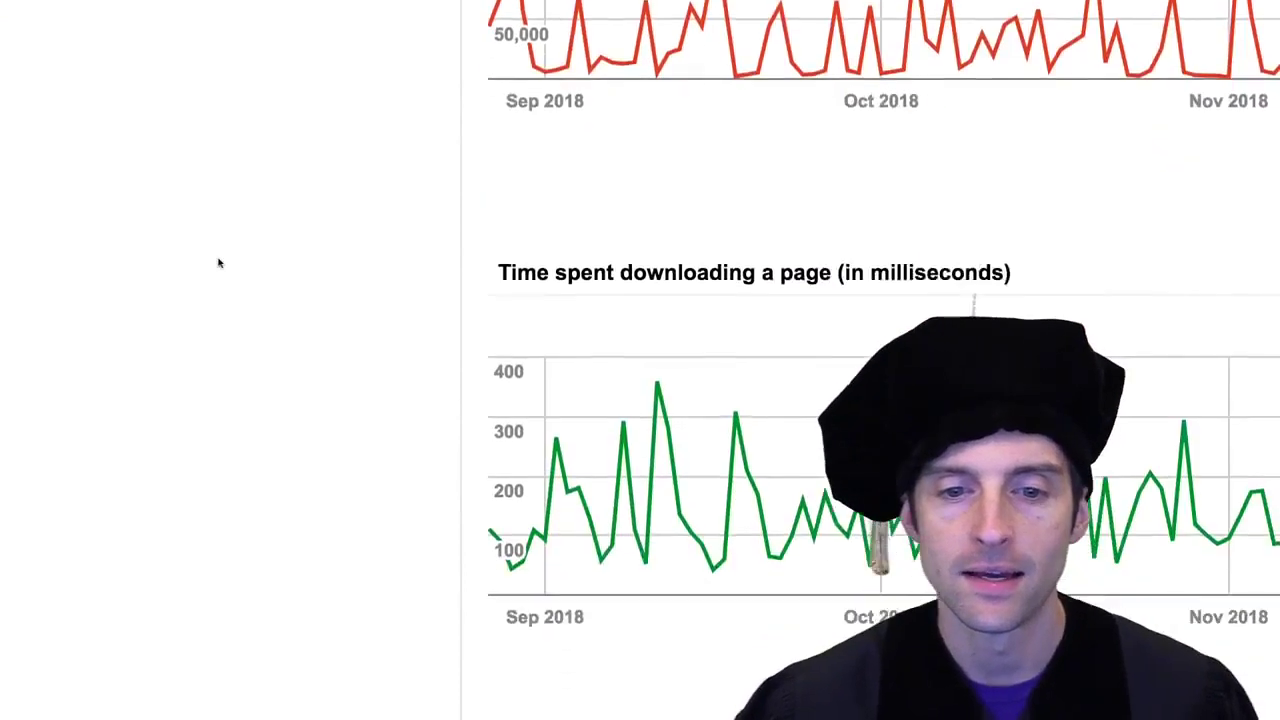
pyautogui.hscroll(5, 650, 262)
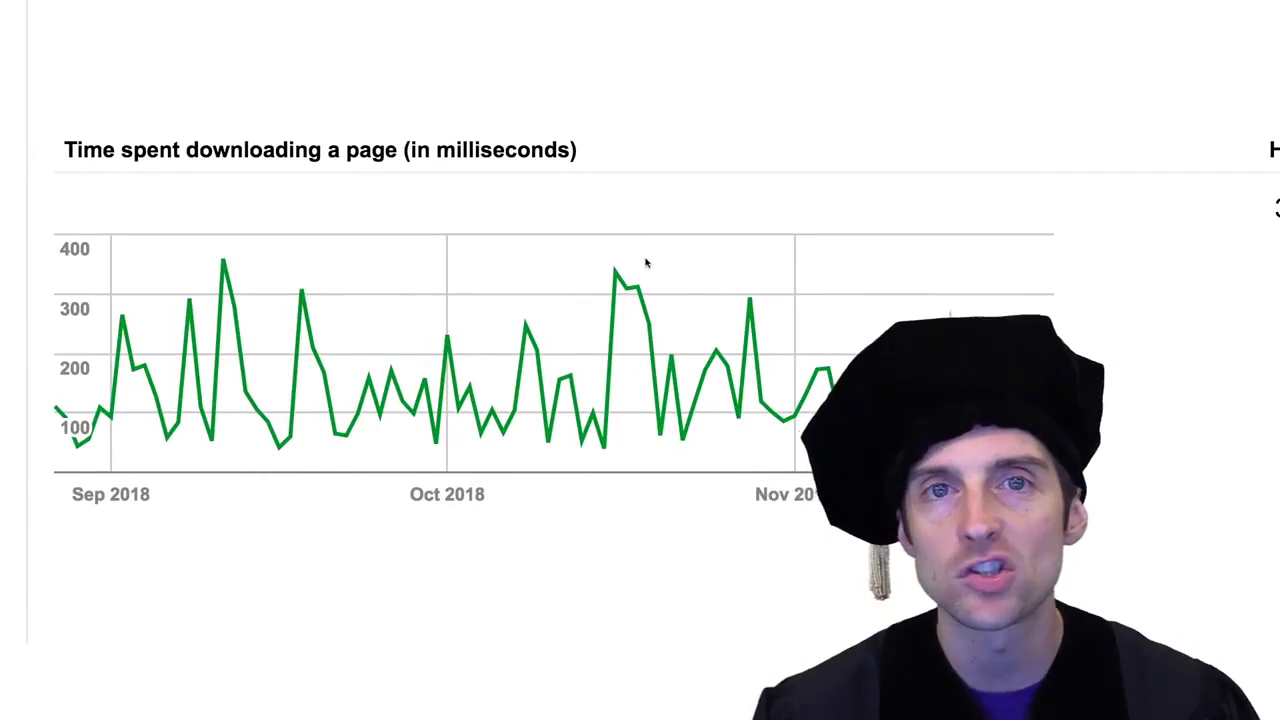
pyautogui.hscroll(10, 645, 262)
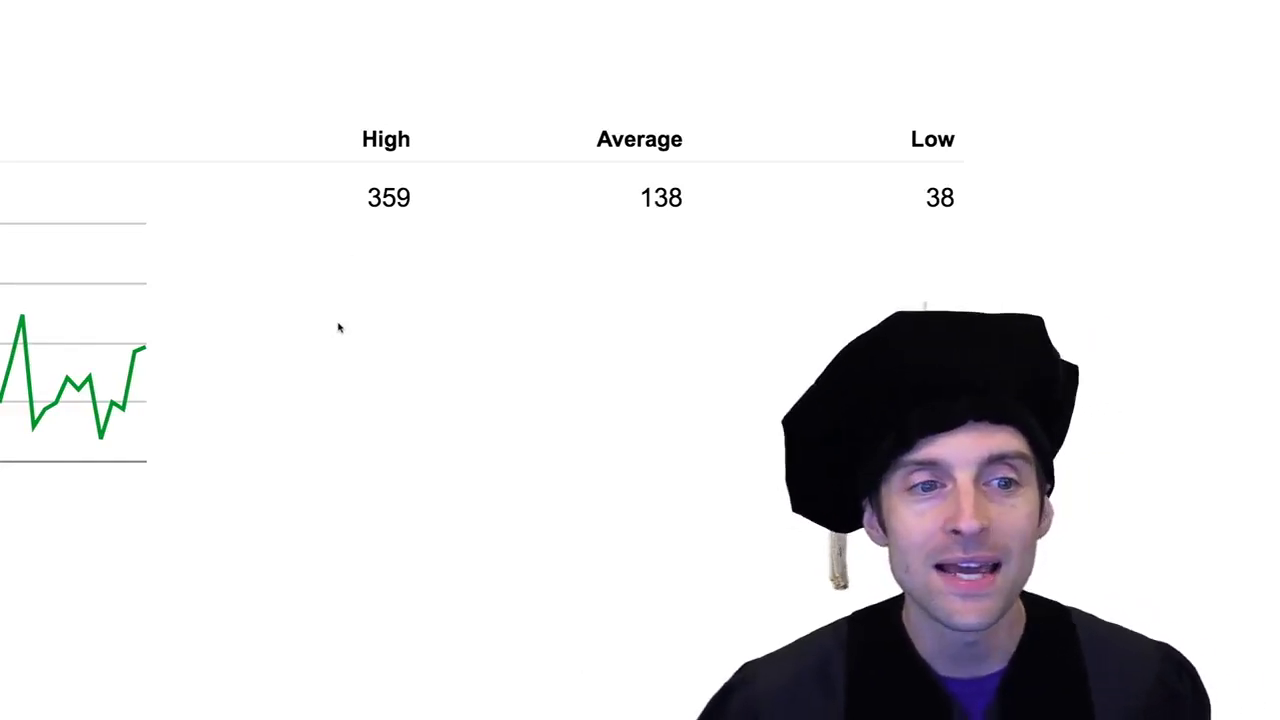
pyautogui.hscroll(-10, 338, 325)
pyautogui.hscroll(-3, 343, 328)
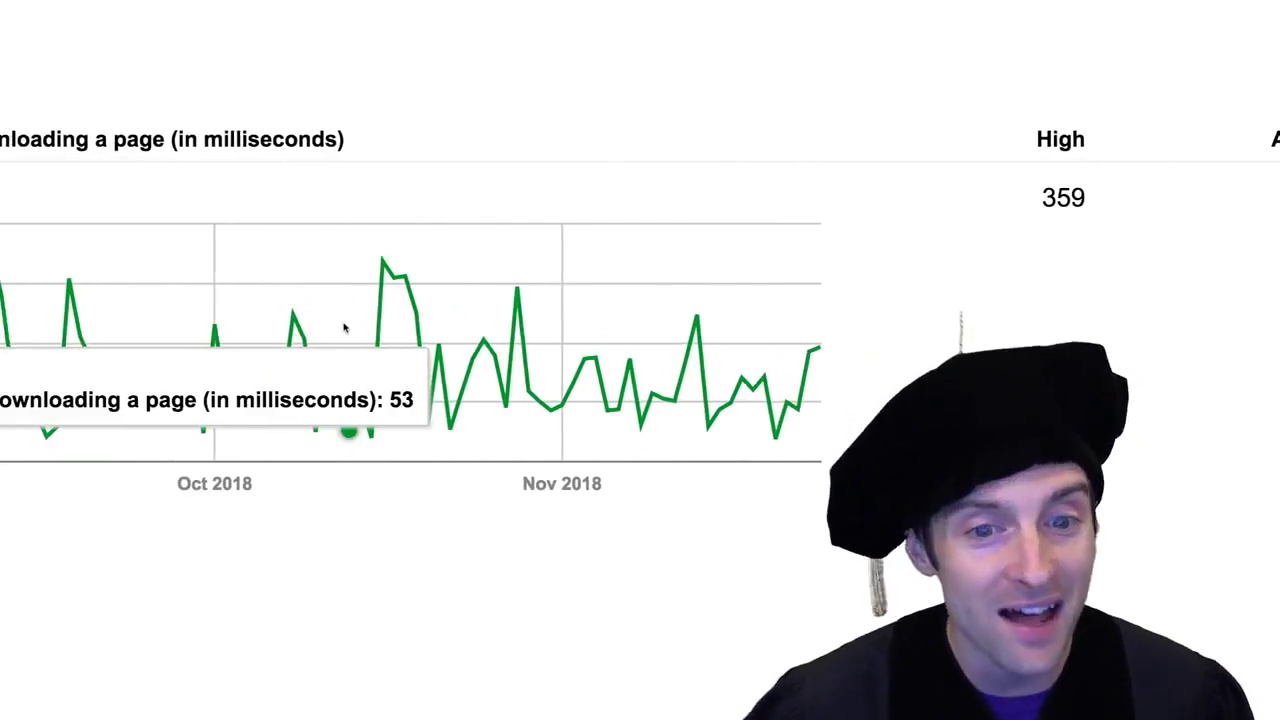
pyautogui.hscroll(9, 343, 328)
pyautogui.hscroll(3, 344, 328)
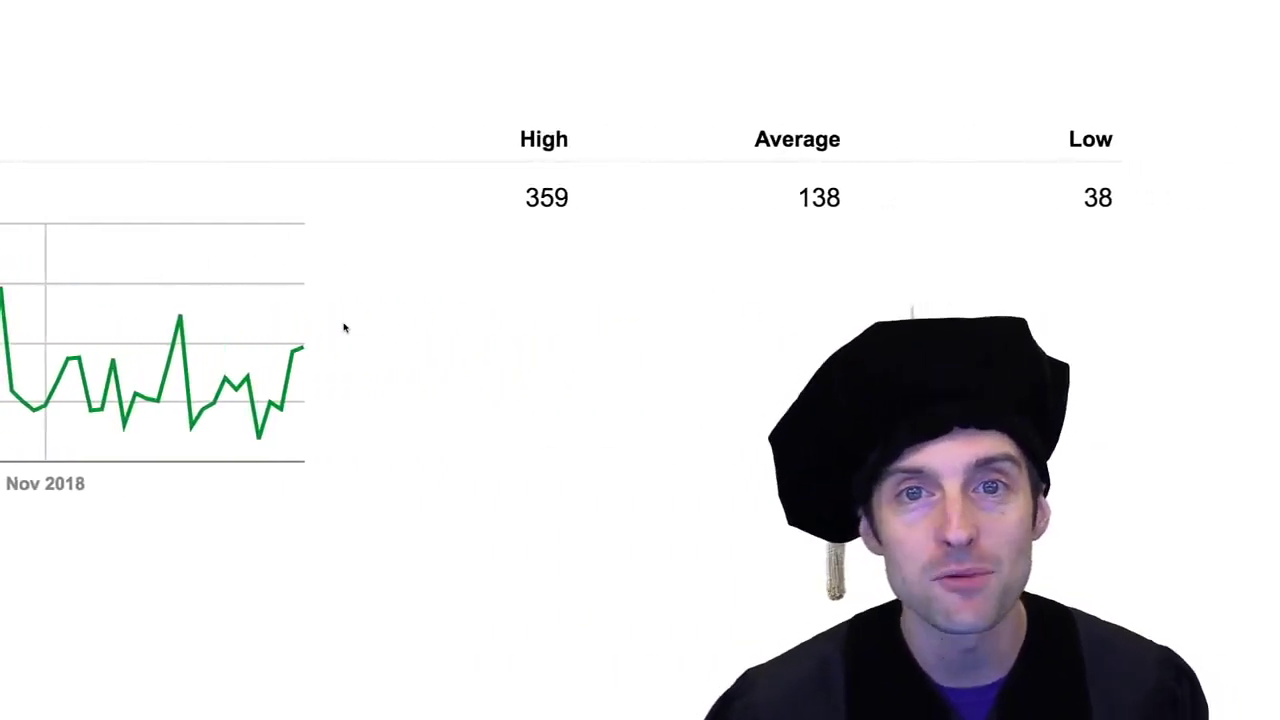
pyautogui.scroll(1, 344, 328)
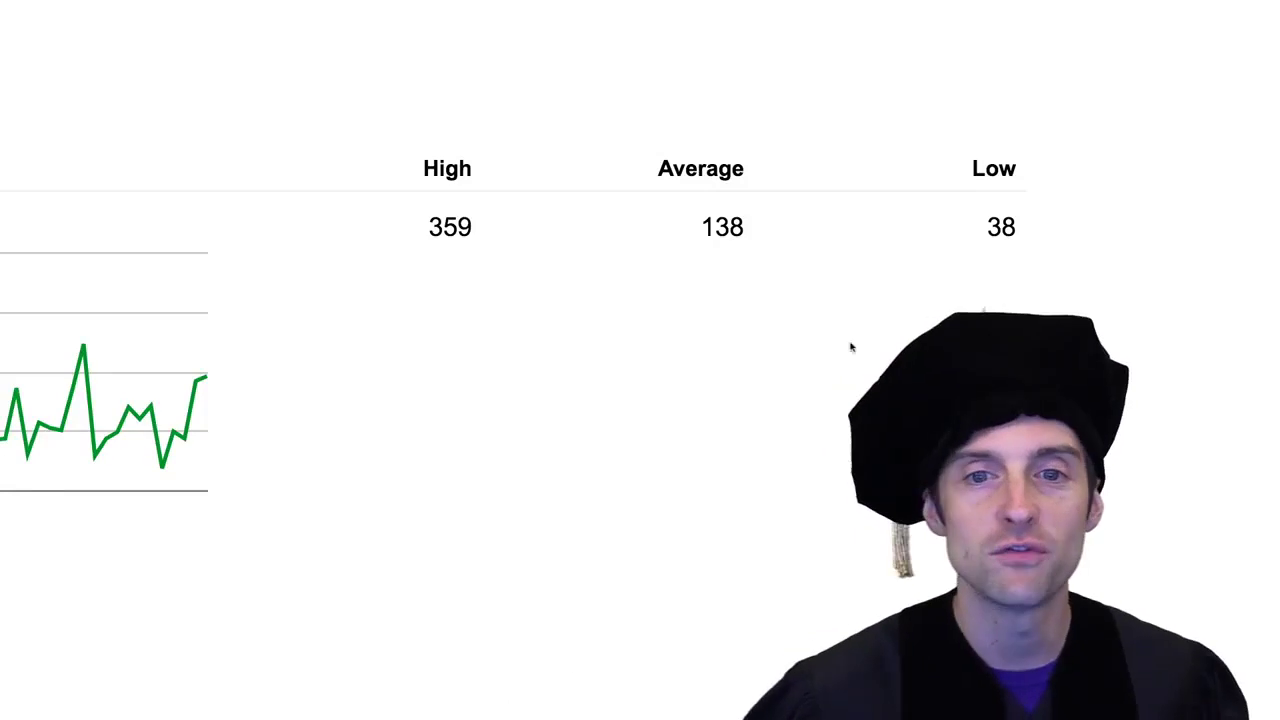
# Review the pages crawled and kilobytes downloaded charts again, along with the daily page download times and their summary values.
pyautogui.hscroll(-10, 714, 280)
pyautogui.scroll(7, 714, 280)
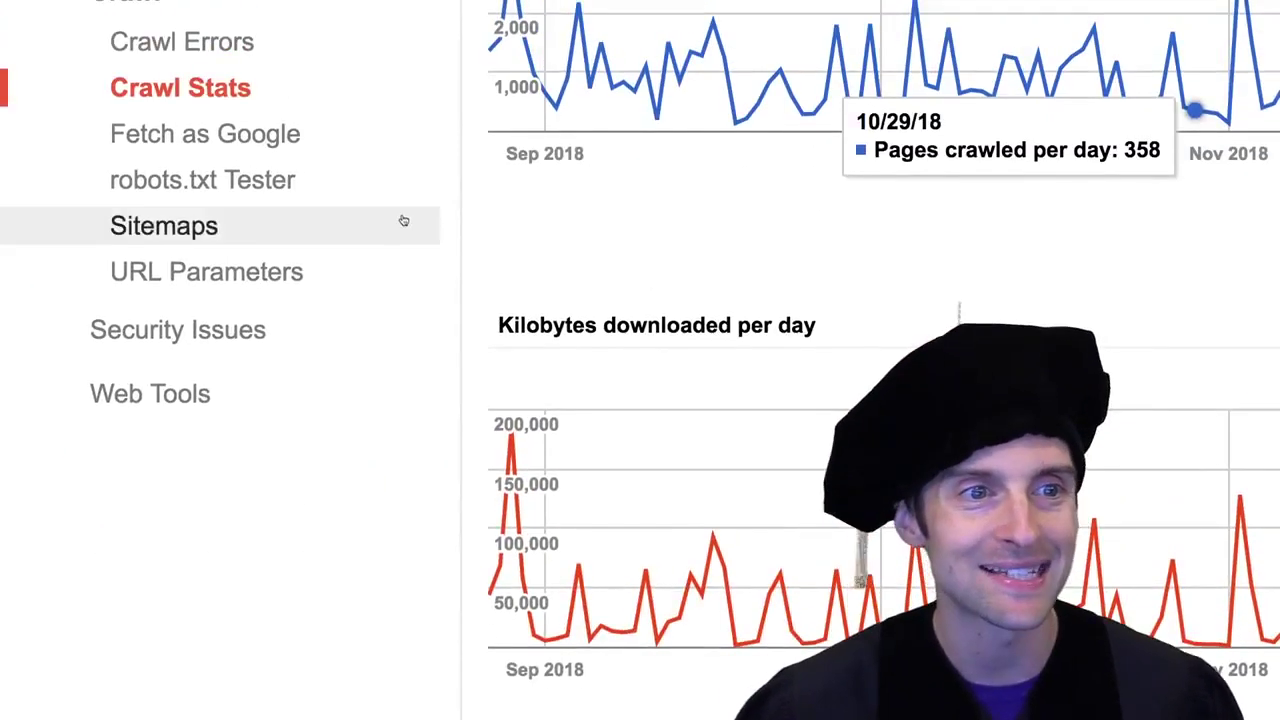
pyautogui.scroll(-10, 1075, 300)
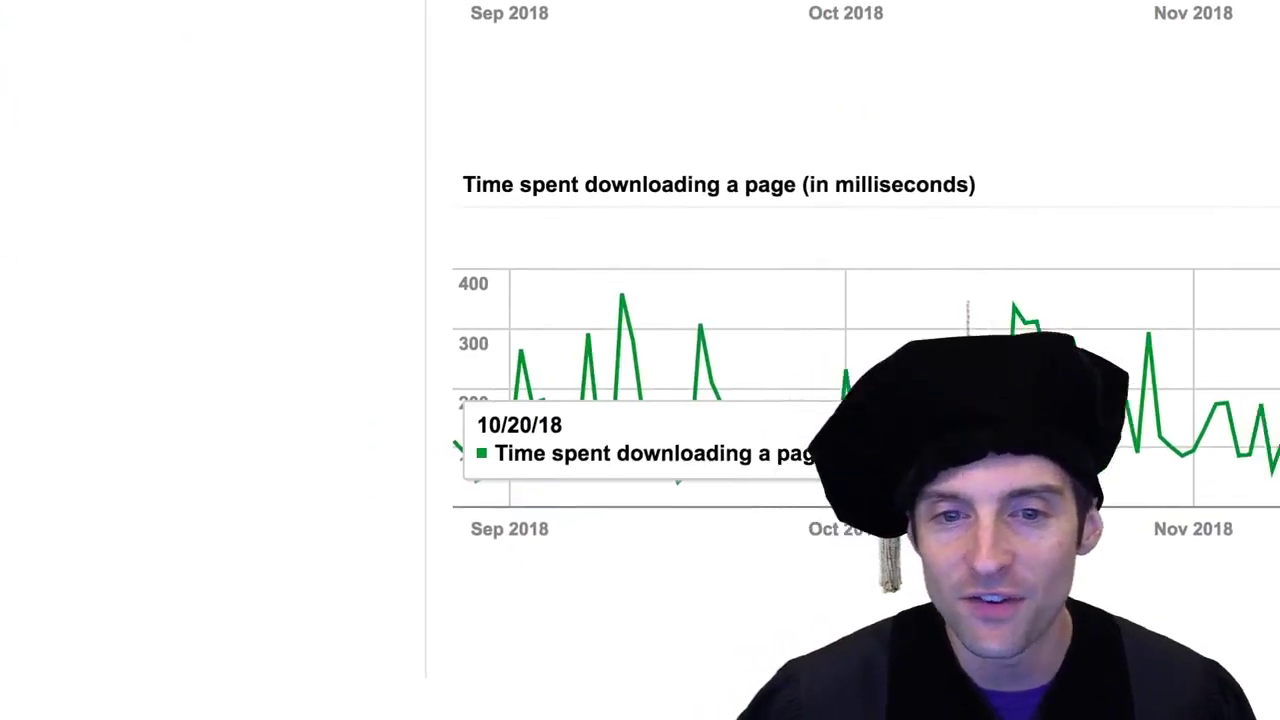
pyautogui.hscroll(9, 1092, 386)
pyautogui.scroll(-1, 1092, 386)
pyautogui.hscroll(-2, 1092, 386)
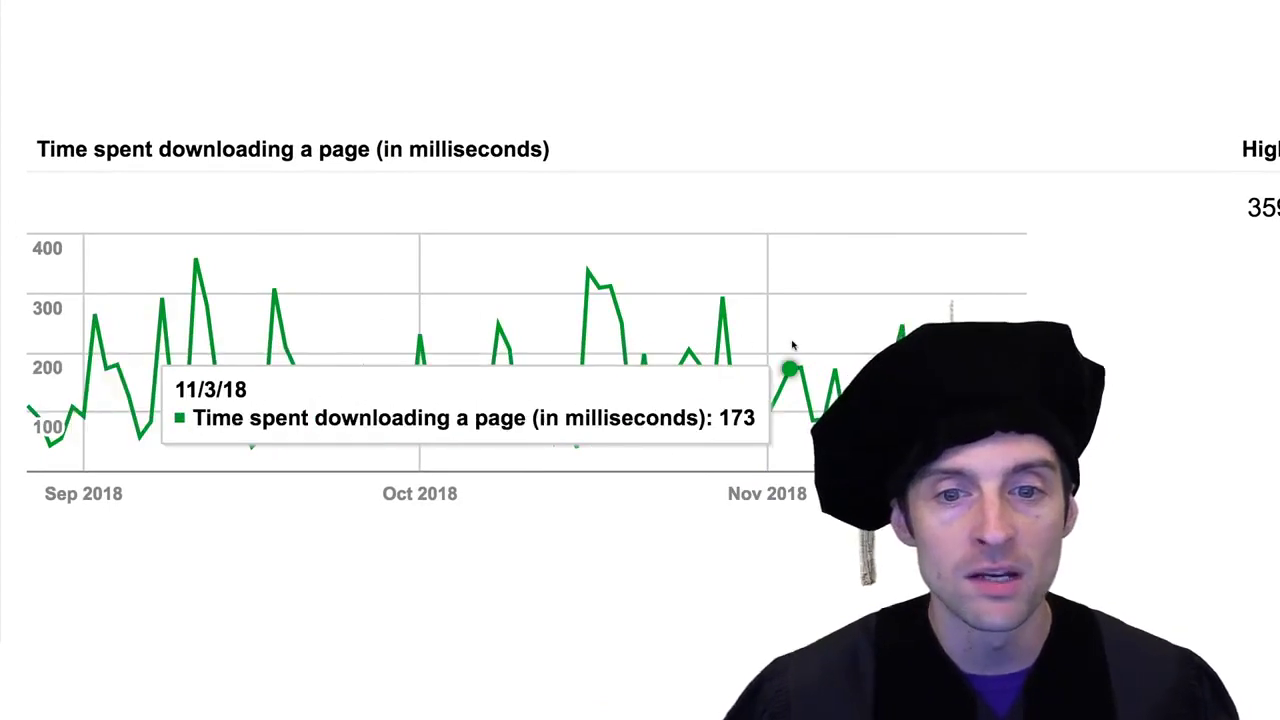
pyautogui.hscroll(10, 792, 345)
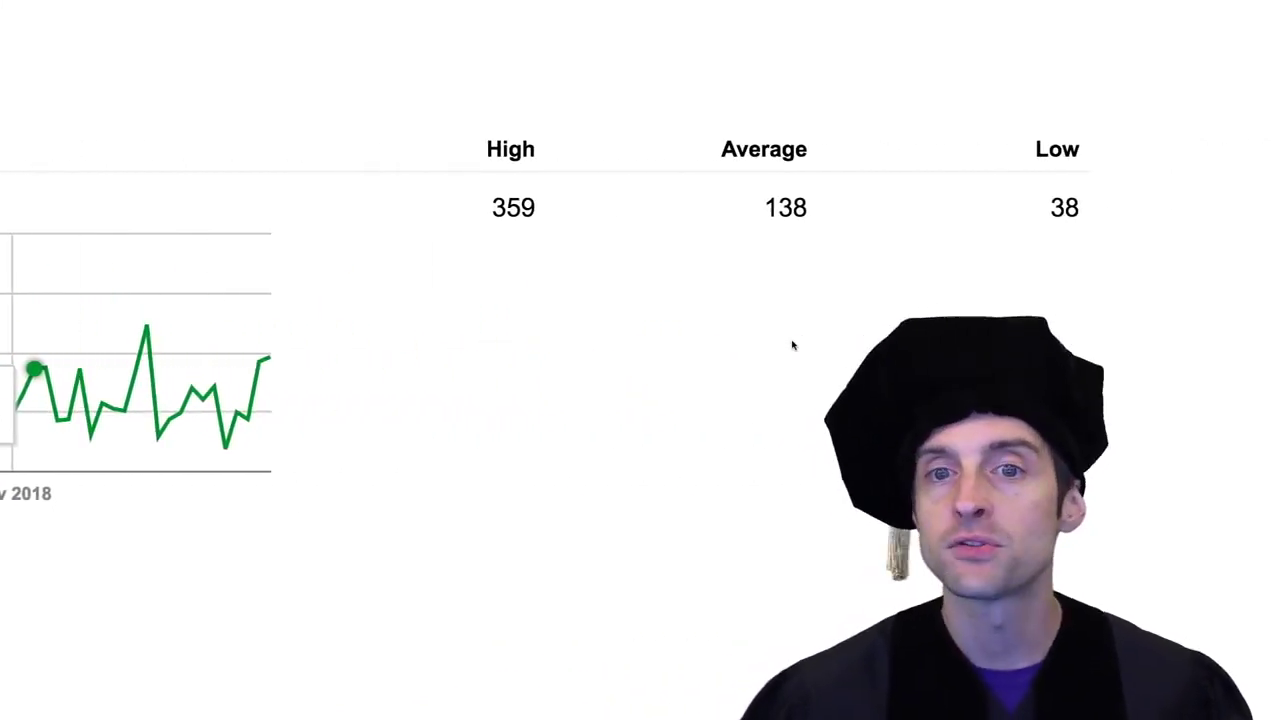
pyautogui.hscroll(3, 792, 345)
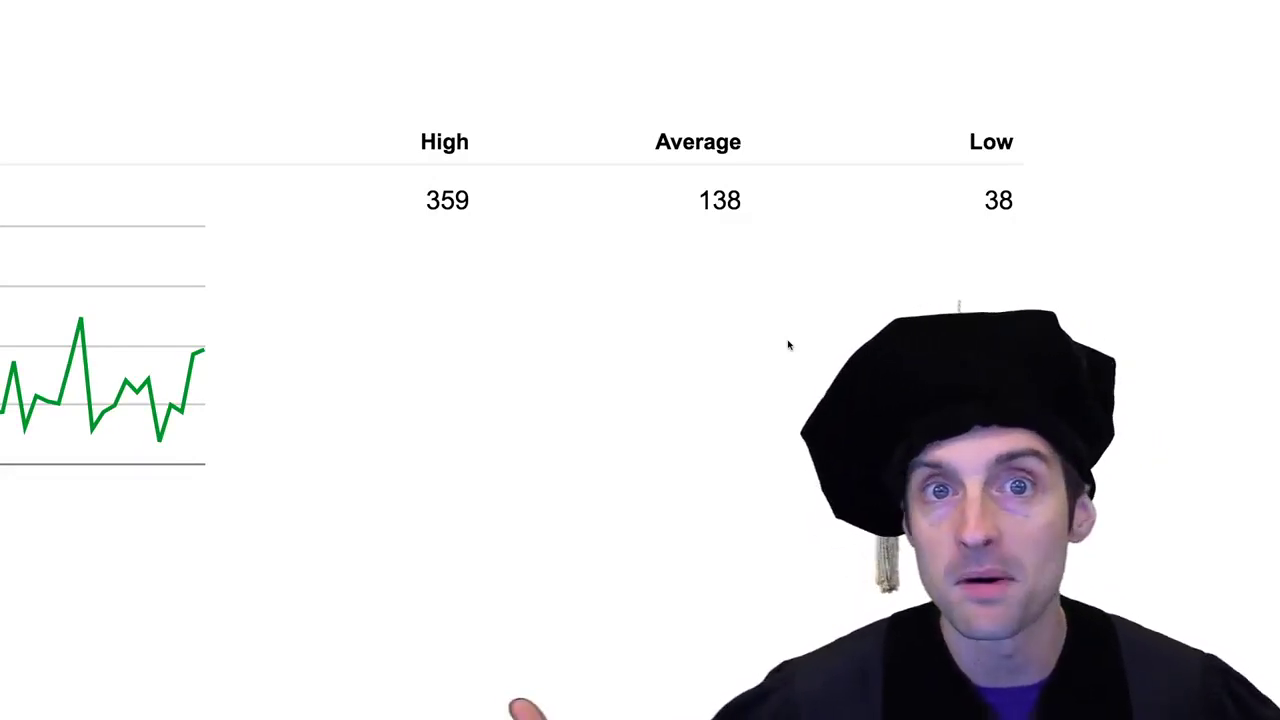
pyautogui.scroll(-2, 788, 345)
pyautogui.scroll(2, 759, 335)
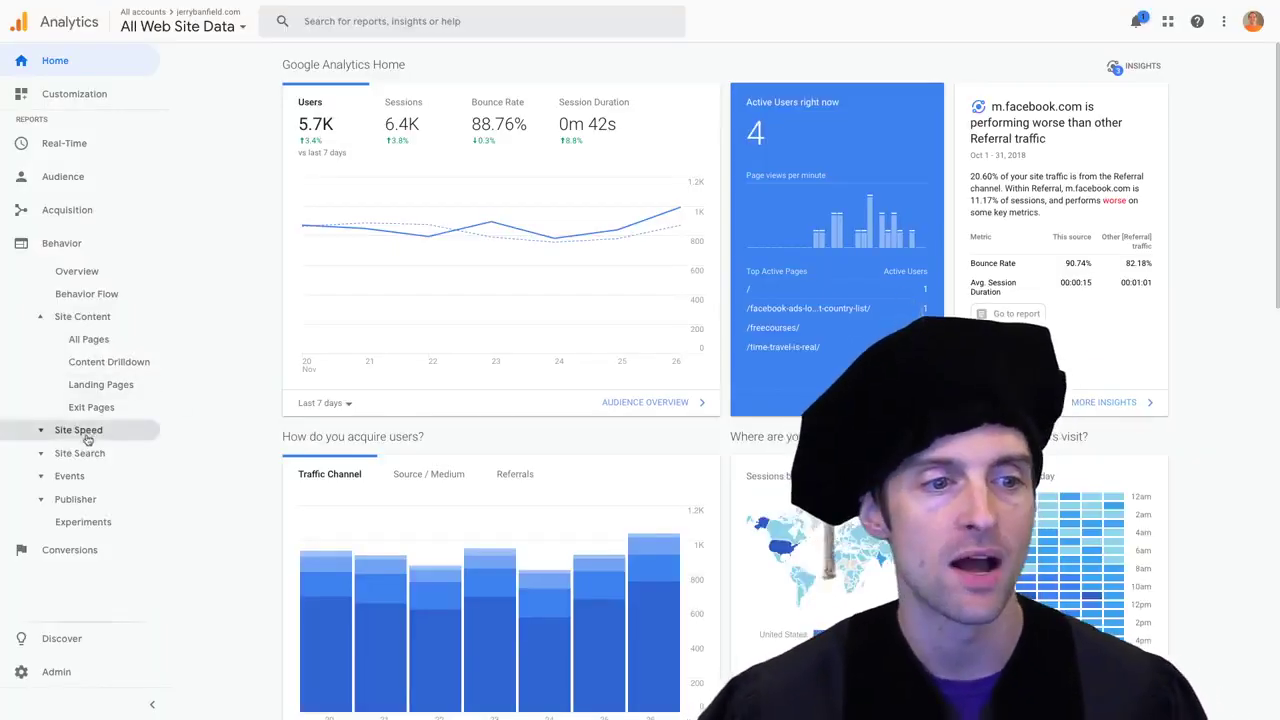
# In Google Analytics, open the All Pages report from the Site Content section of the Behavior reports.
pyautogui.click(52, 432)
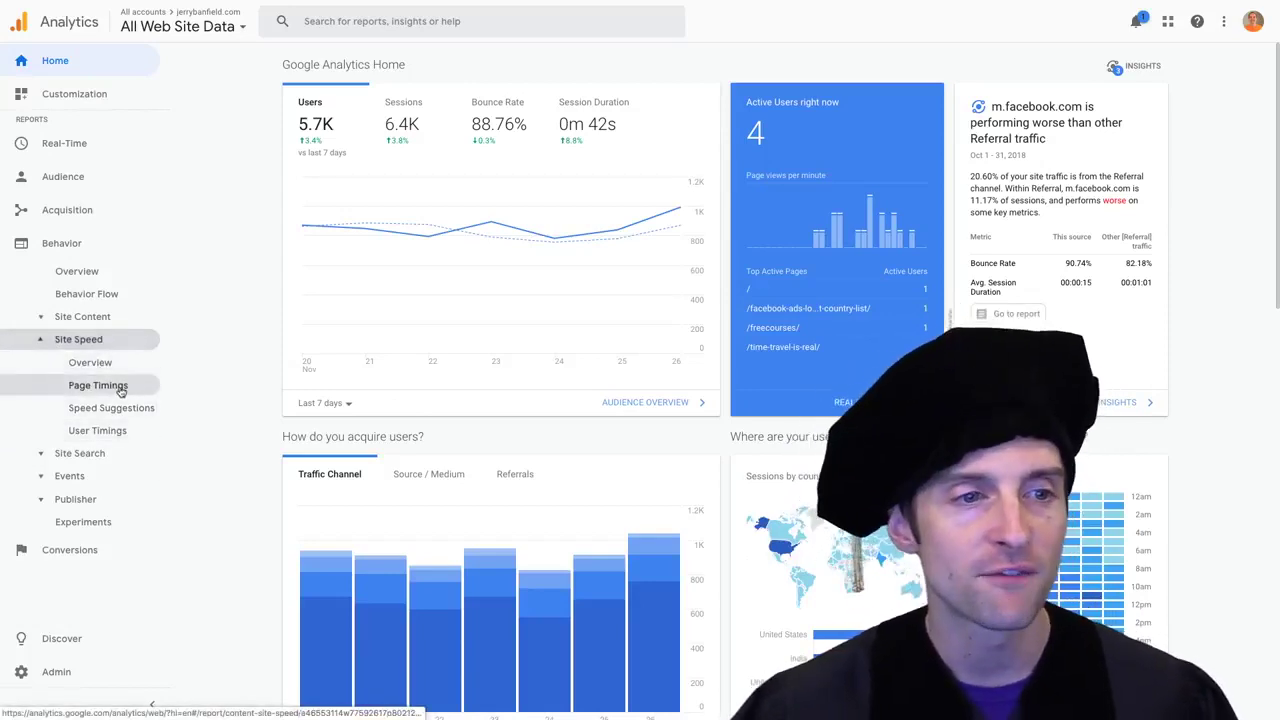
pyautogui.click(85, 317)
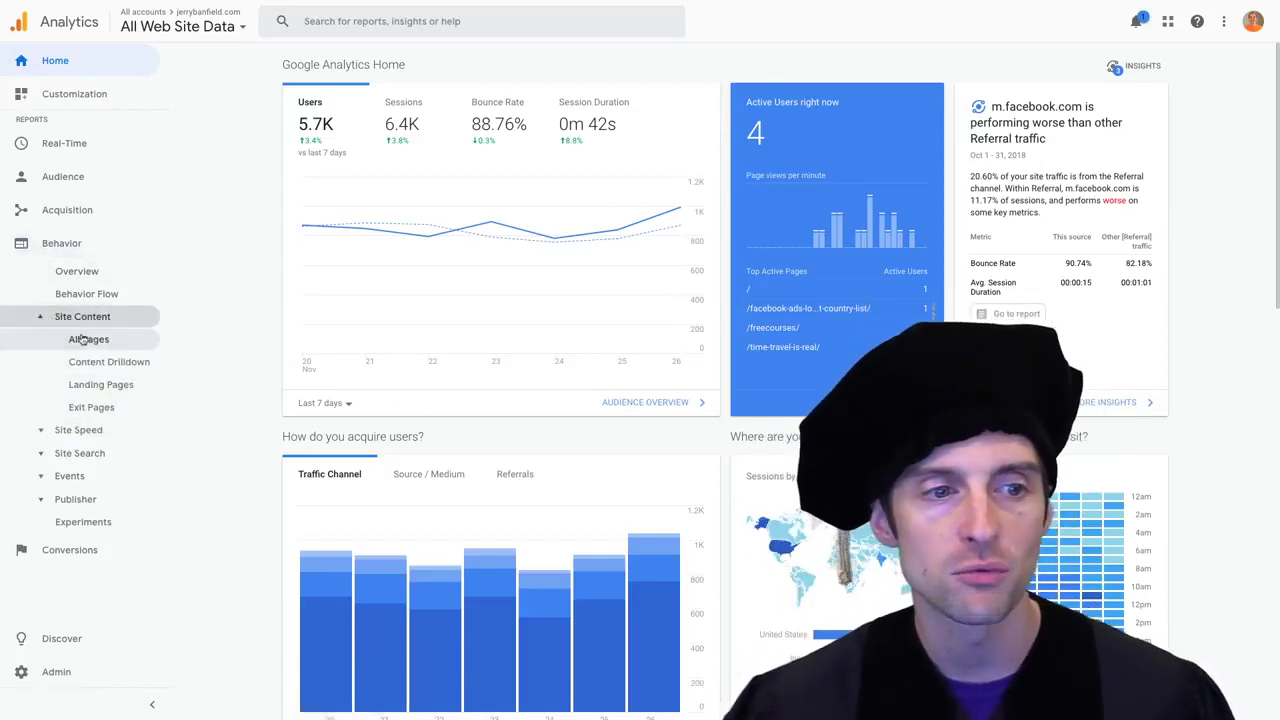
pyautogui.click(83, 340)
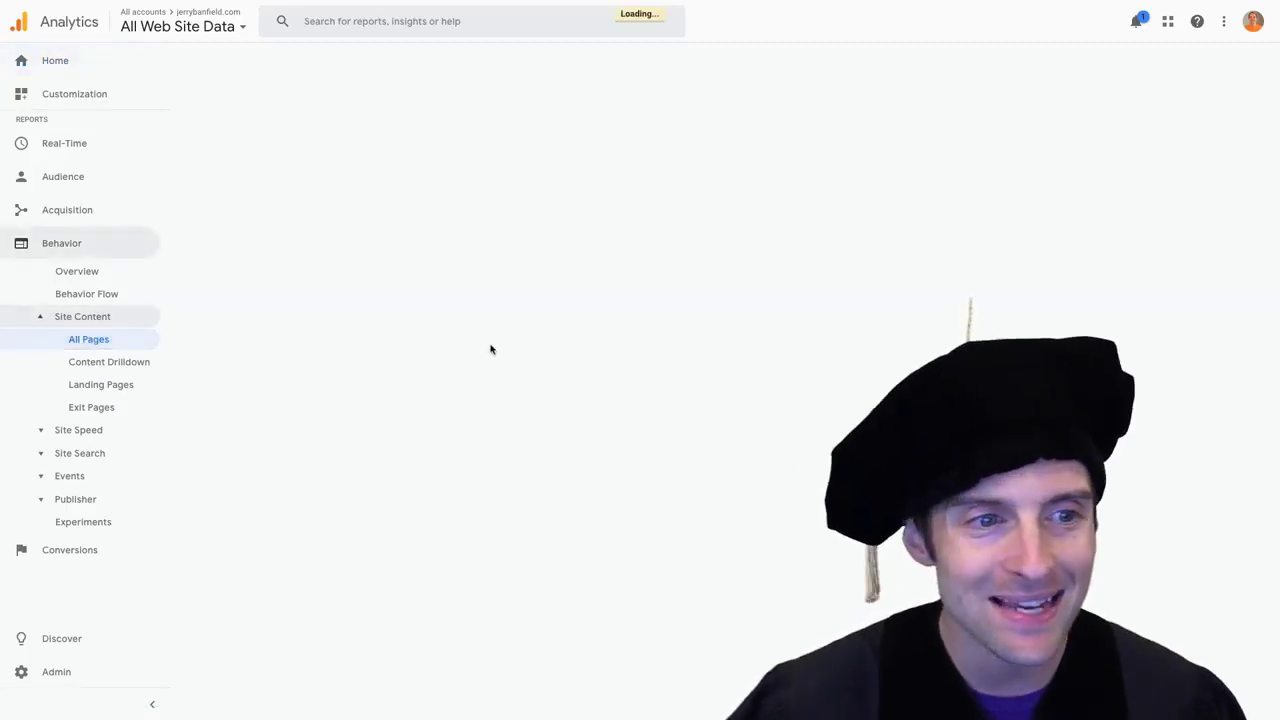
pyautogui.click(89, 340)
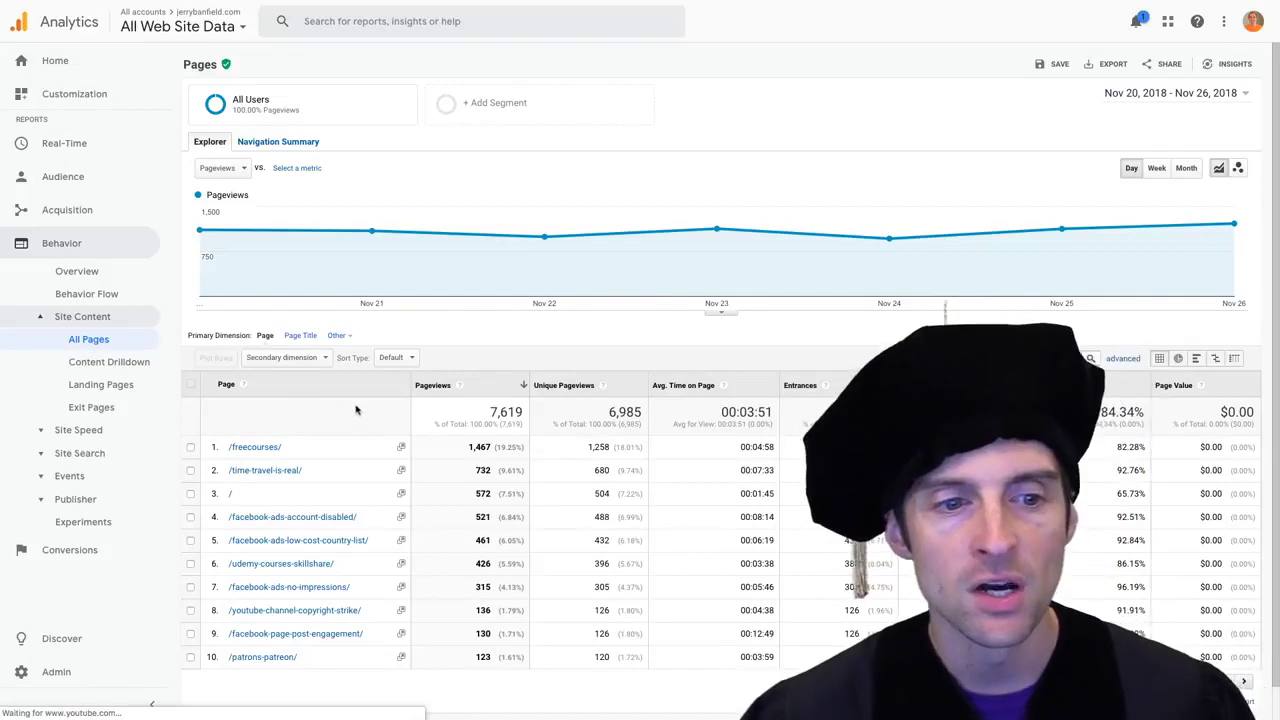
# Examine the ten most viewed pages in the Pages report, comparing their pageviews and unique pageviews.
pyautogui.scroll(-1, 355, 409)
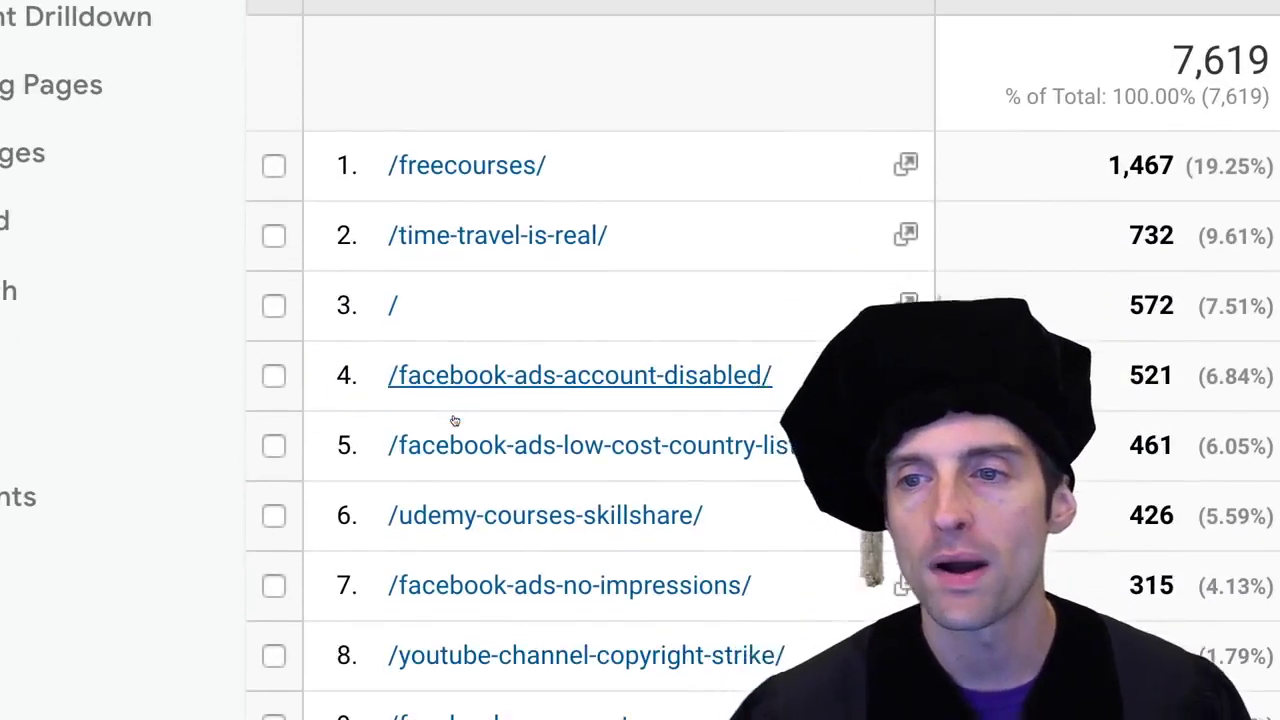
pyautogui.hscroll(3, 450, 418)
pyautogui.scroll(-1, 450, 418)
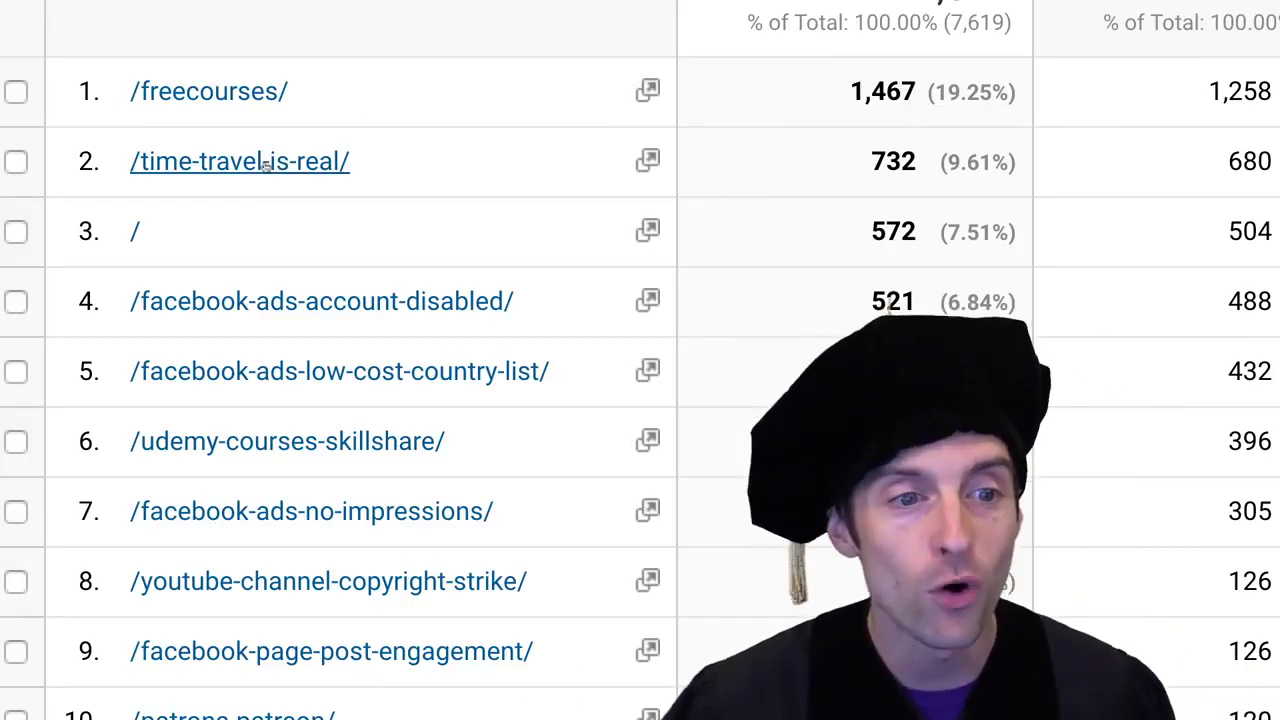
pyautogui.scroll(-3, 351, 275)
pyautogui.scroll(2, 352, 272)
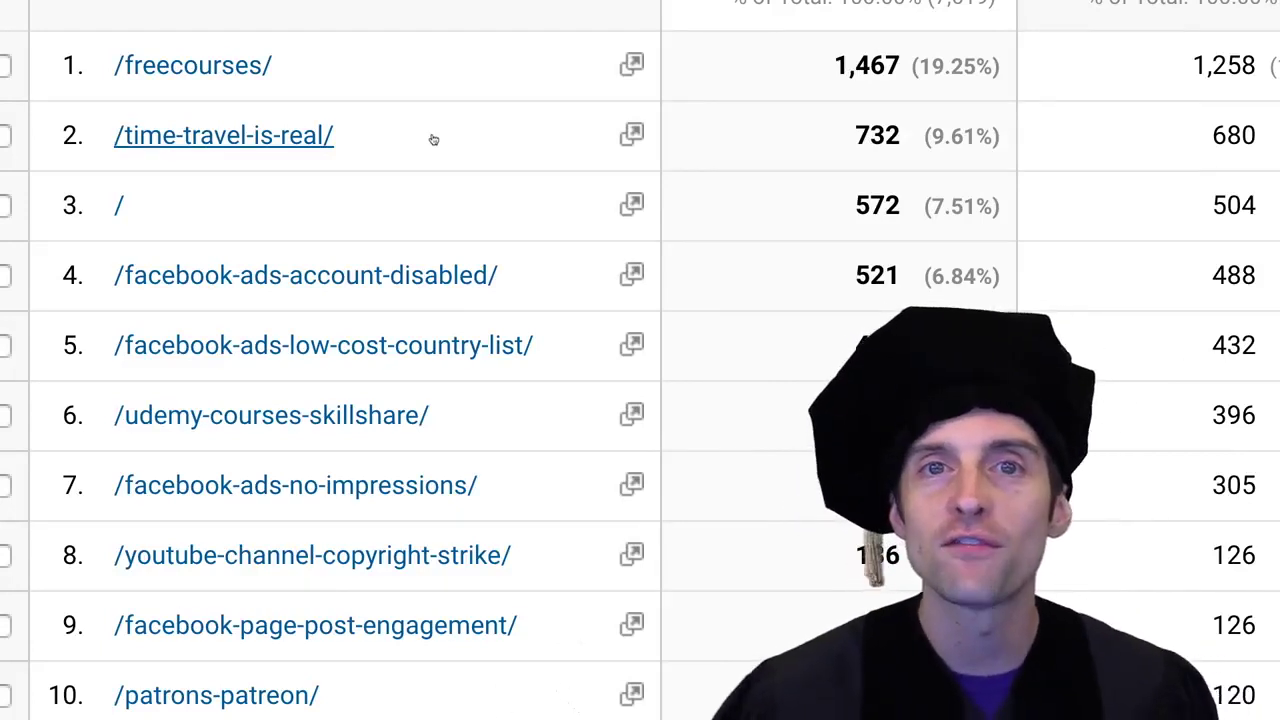
pyautogui.scroll(-1, 374, 166)
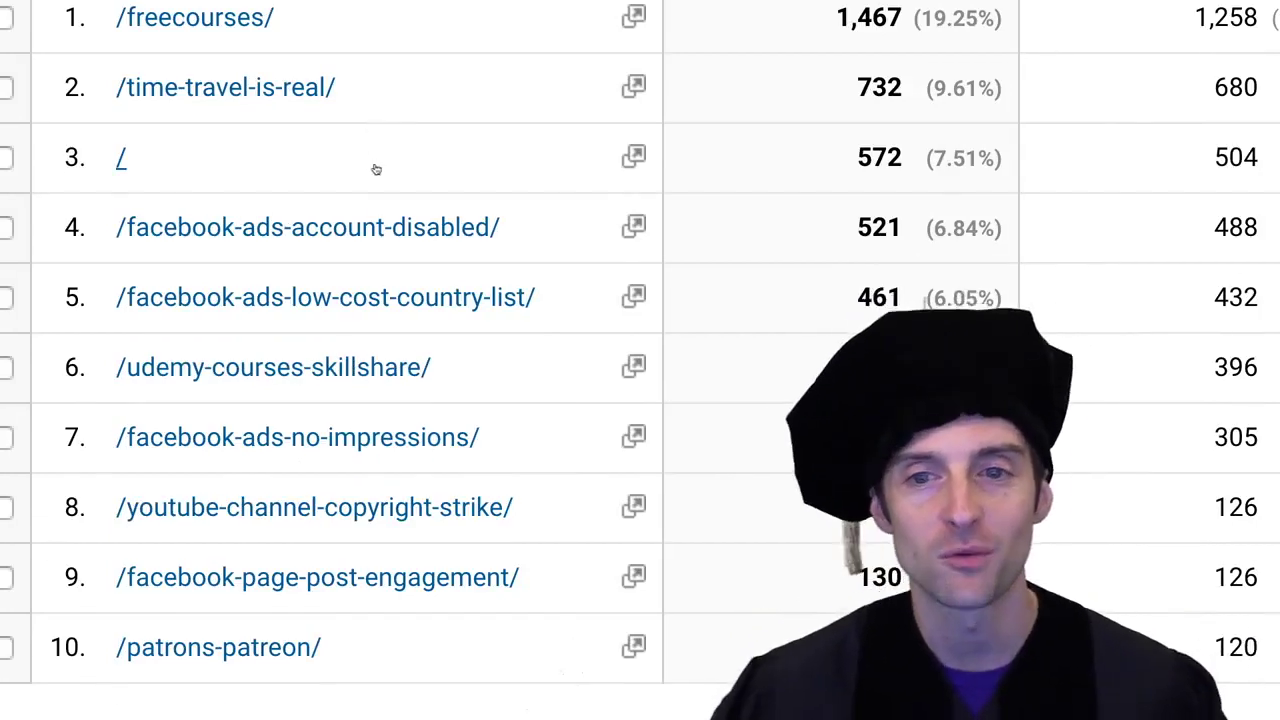
pyautogui.scroll(-1, 371, 331)
pyautogui.scroll(2, 369, 335)
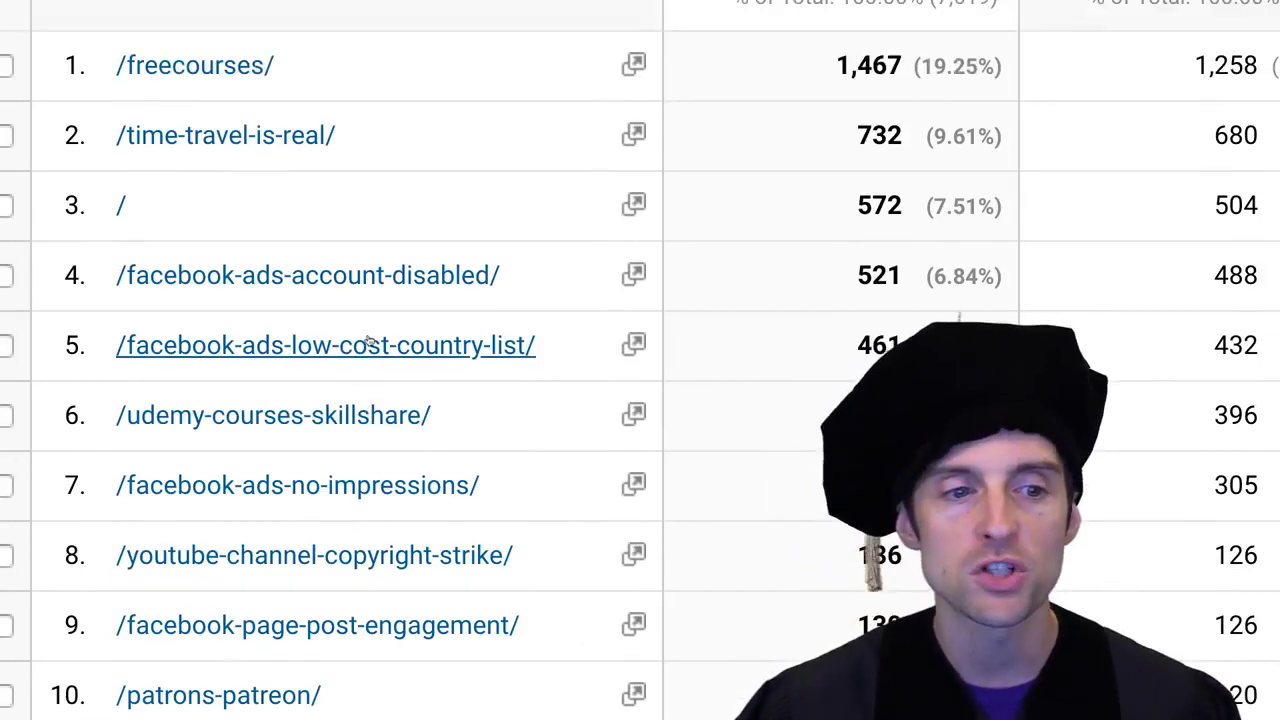
pyautogui.scroll(2, 407, 264)
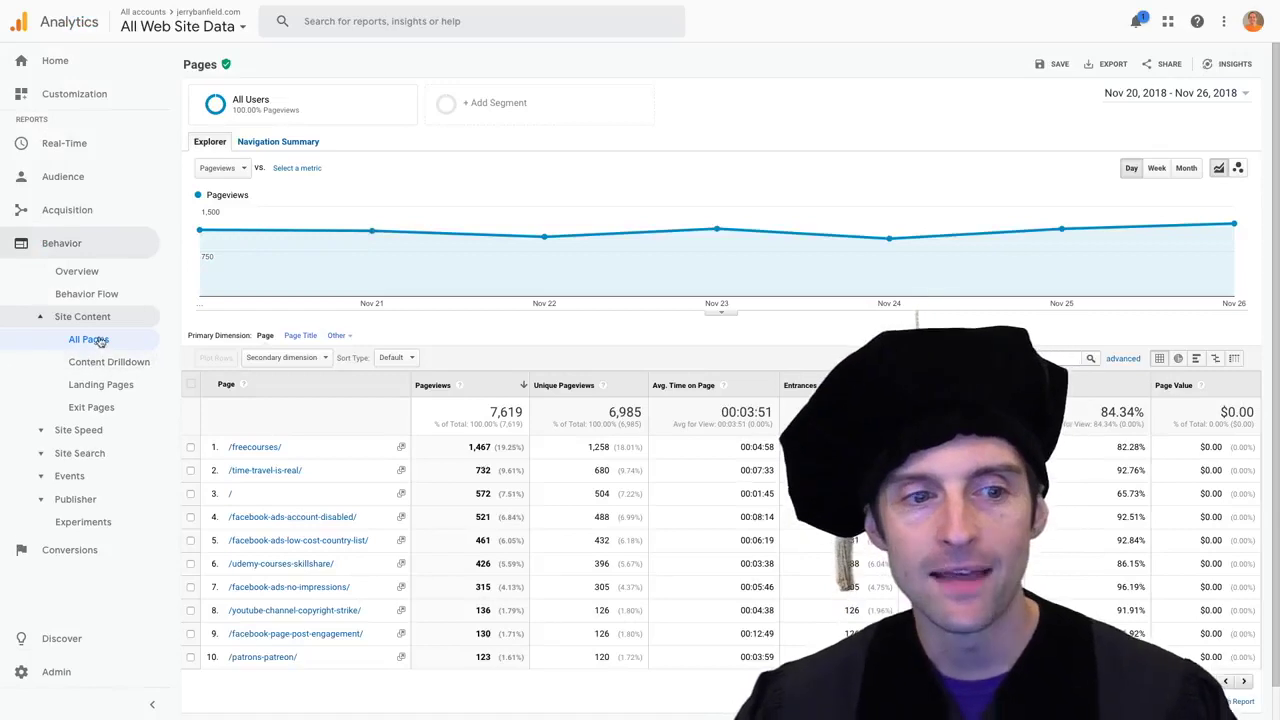
pyautogui.scroll(-1, 310, 469)
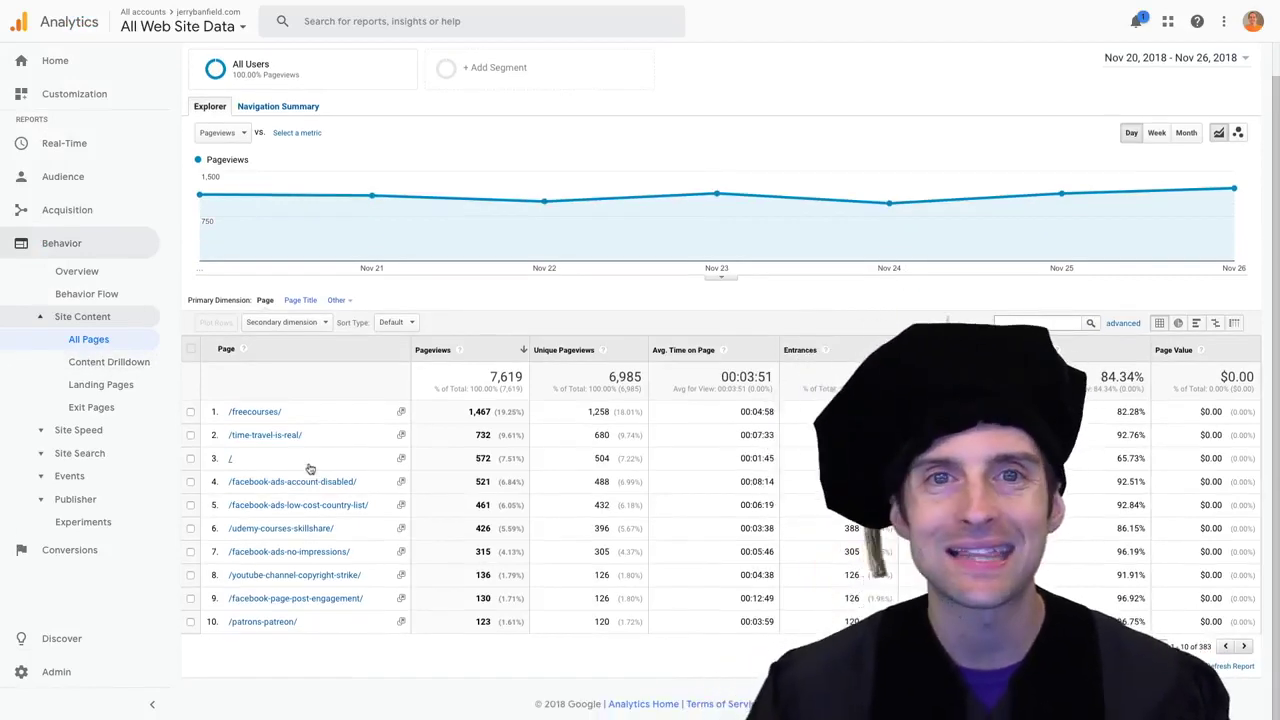
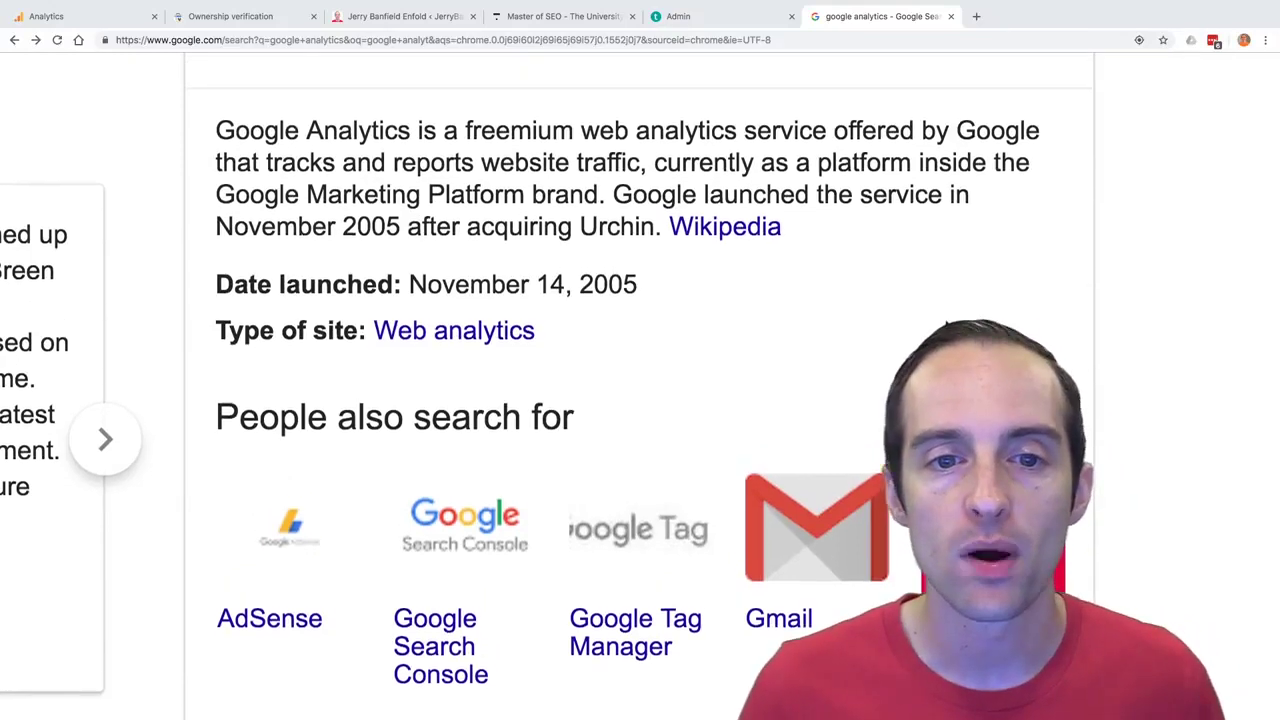
# Read the description of Google Analytics in the knowledge panel of the Google search results.
pyautogui.scroll(5, 1183, 351)
pyautogui.scroll(1, 950, 322)
pyautogui.hscroll(1, 950, 322)
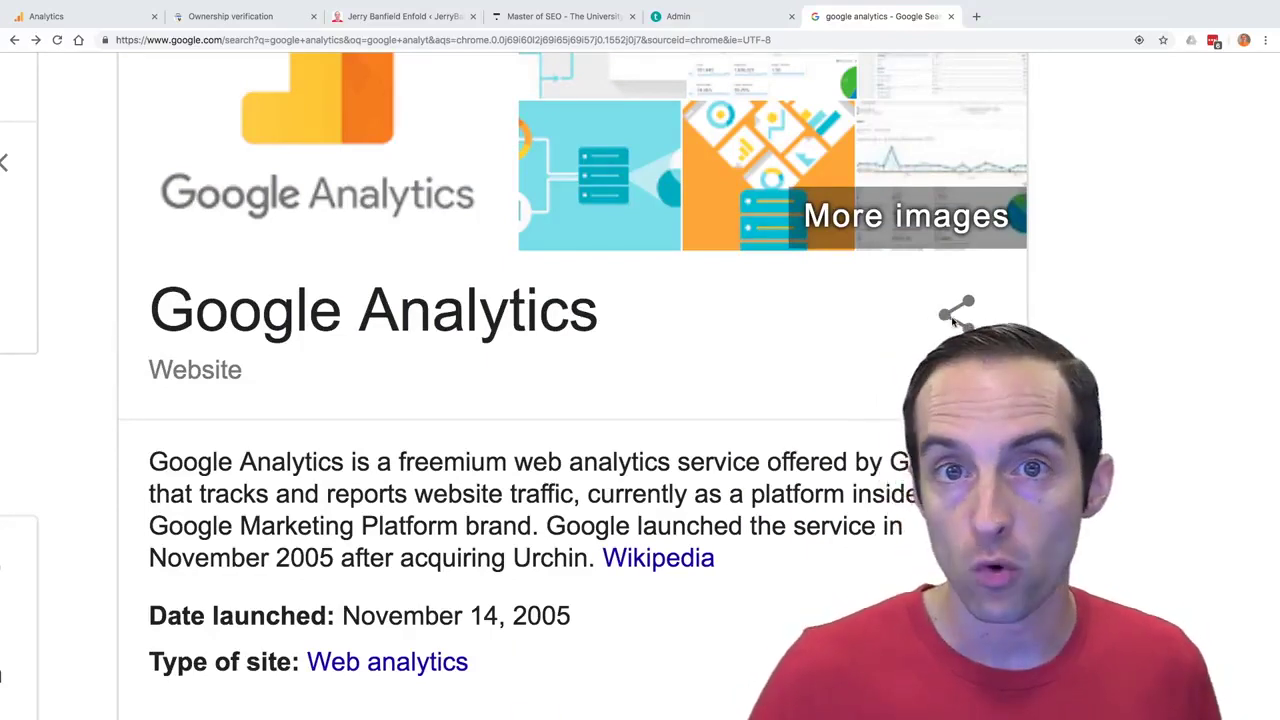
pyautogui.scroll(-2, 534, 376)
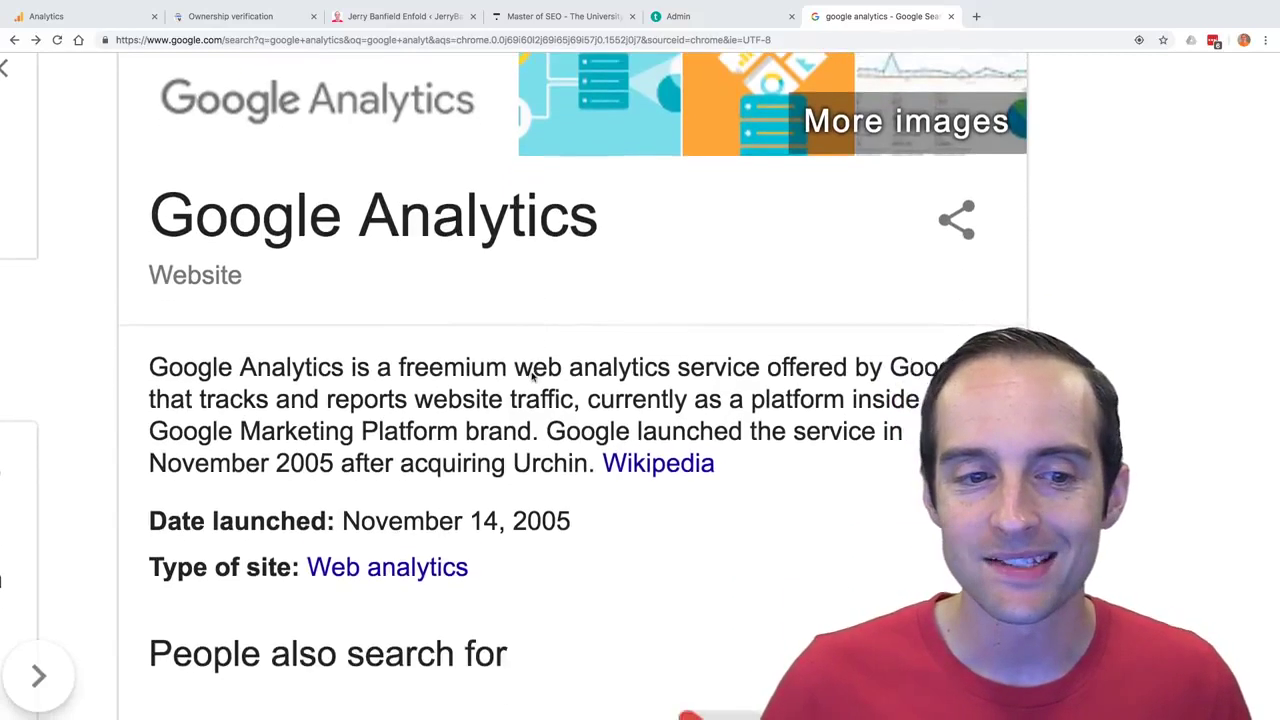
pyautogui.hscroll(2, 534, 376)
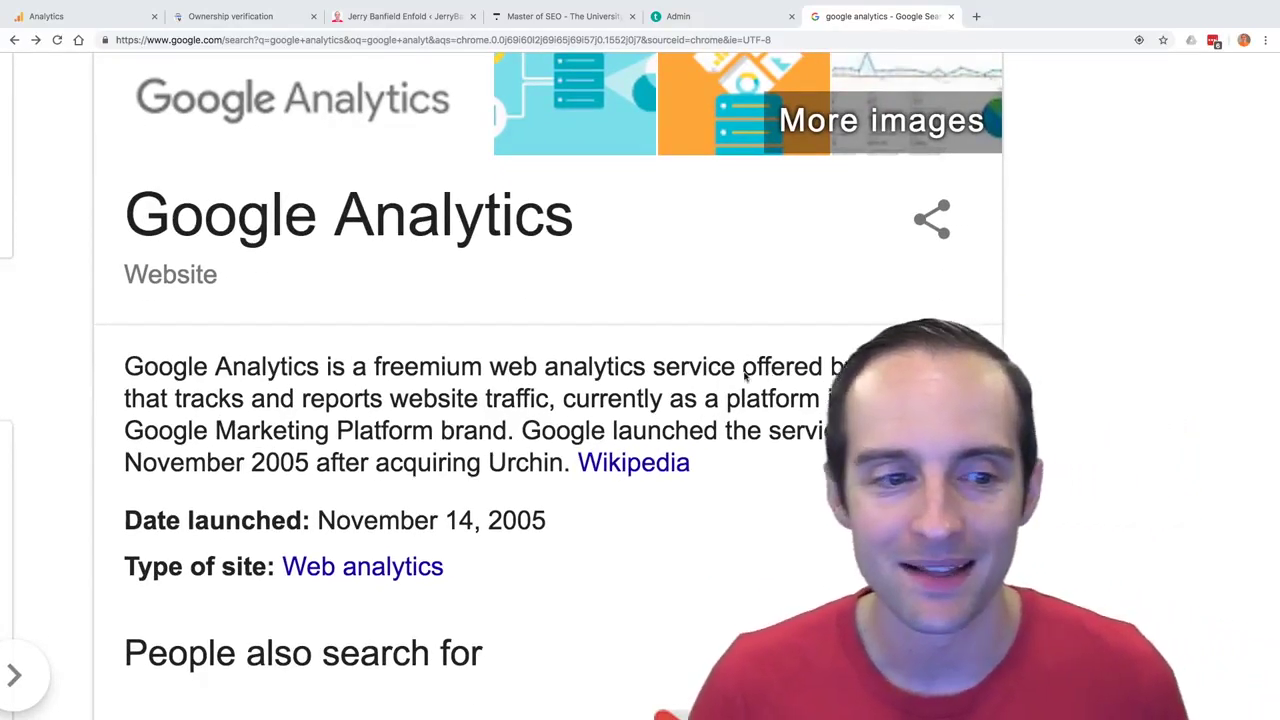
pyautogui.scroll(-1, 728, 346)
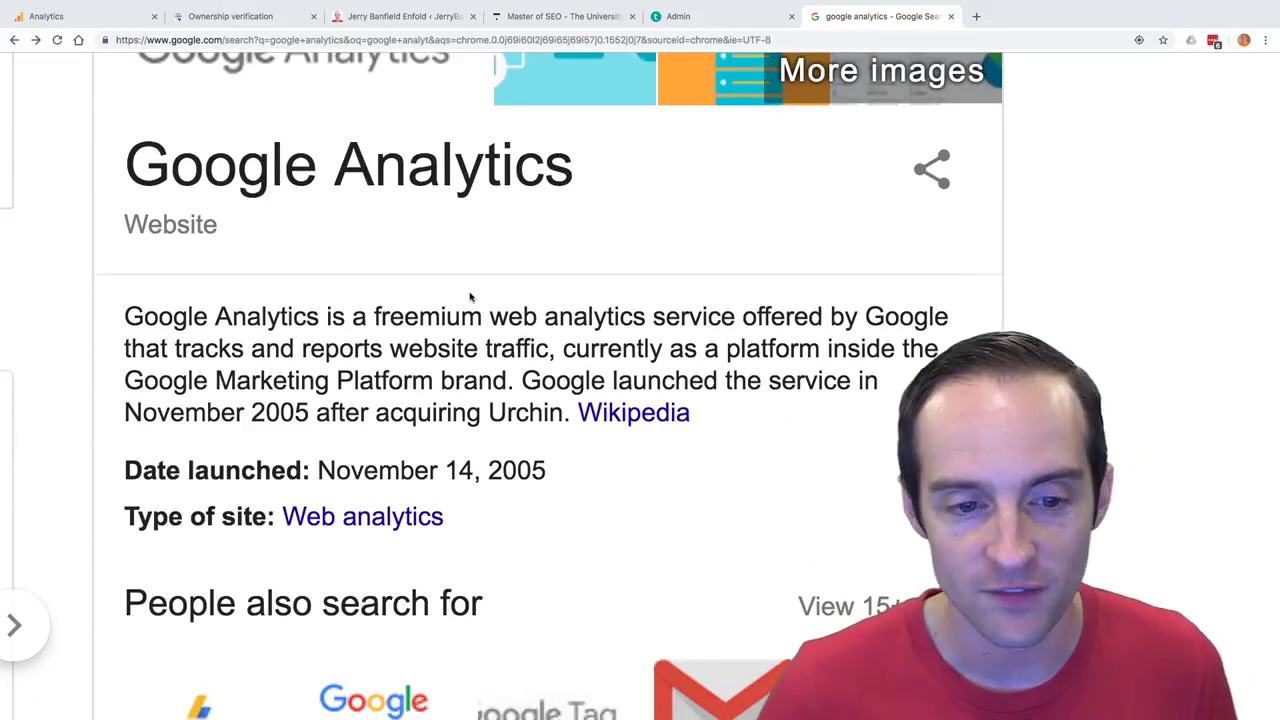
# Switch to Google Analytics, open its home overview, and review the current active users, top active pages and traffic channels.
pyautogui.click(66, 18)
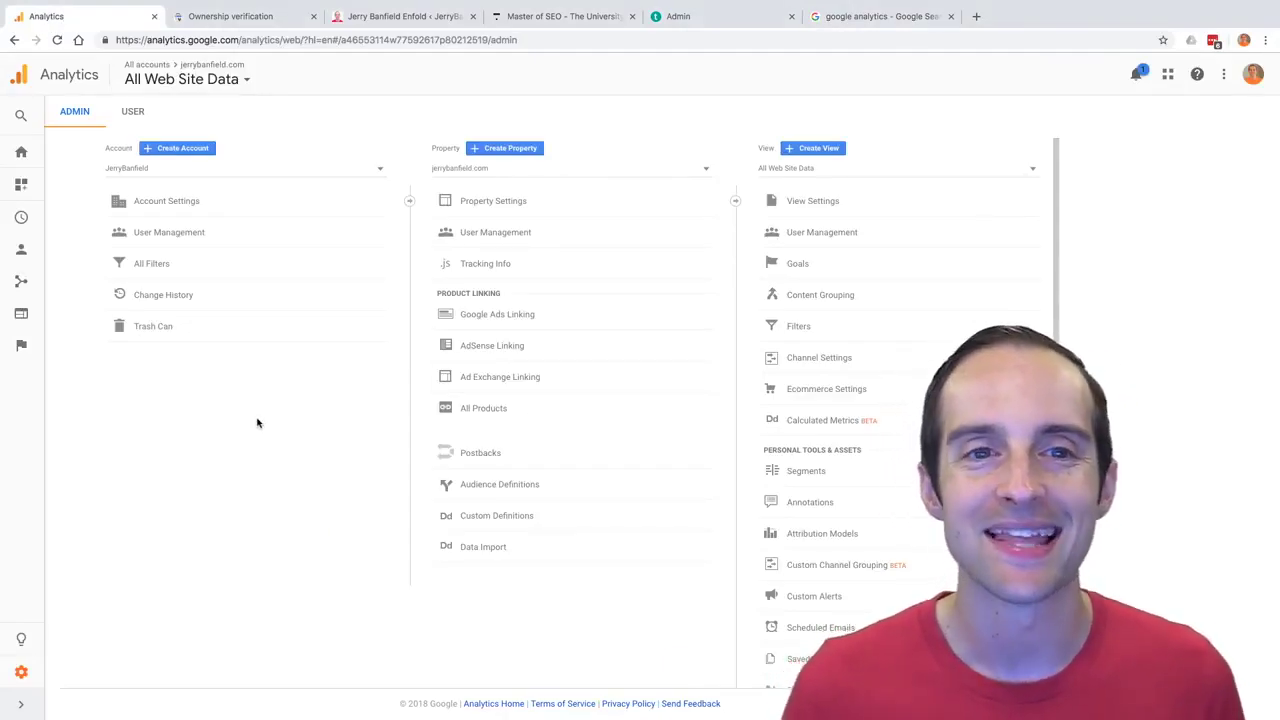
pyautogui.click(21, 151)
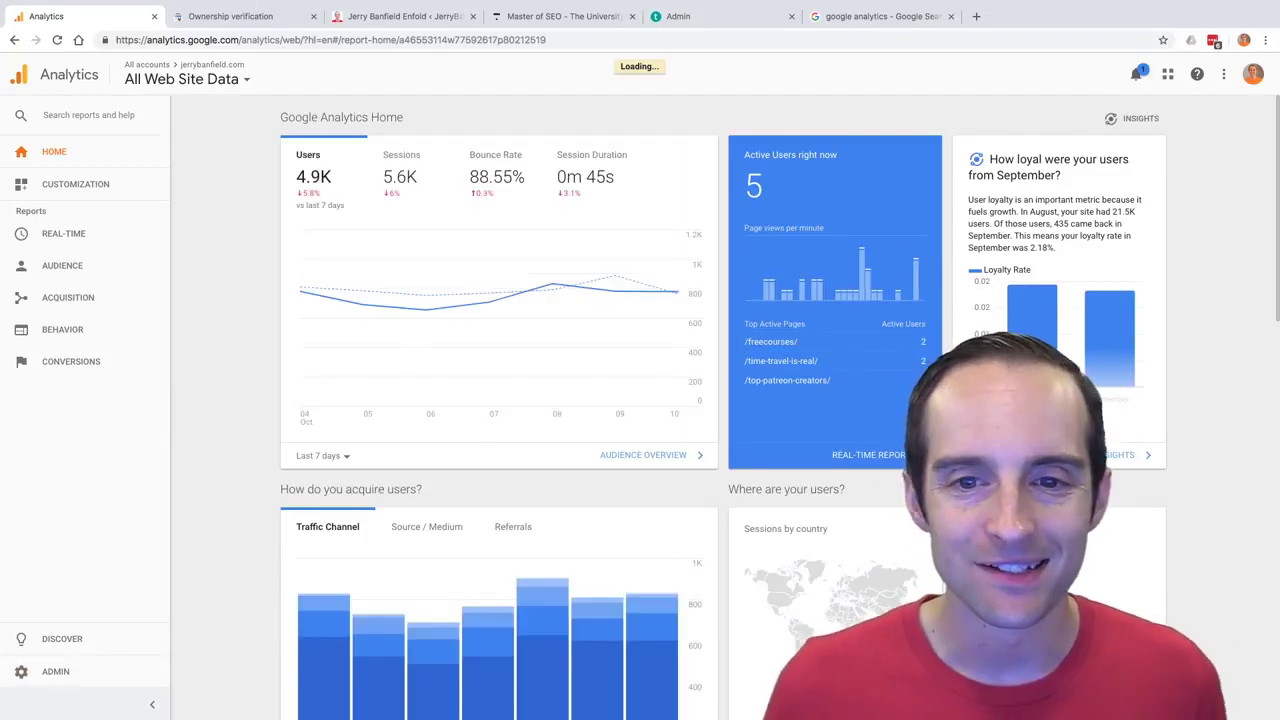
pyautogui.scroll(5, 797, 243)
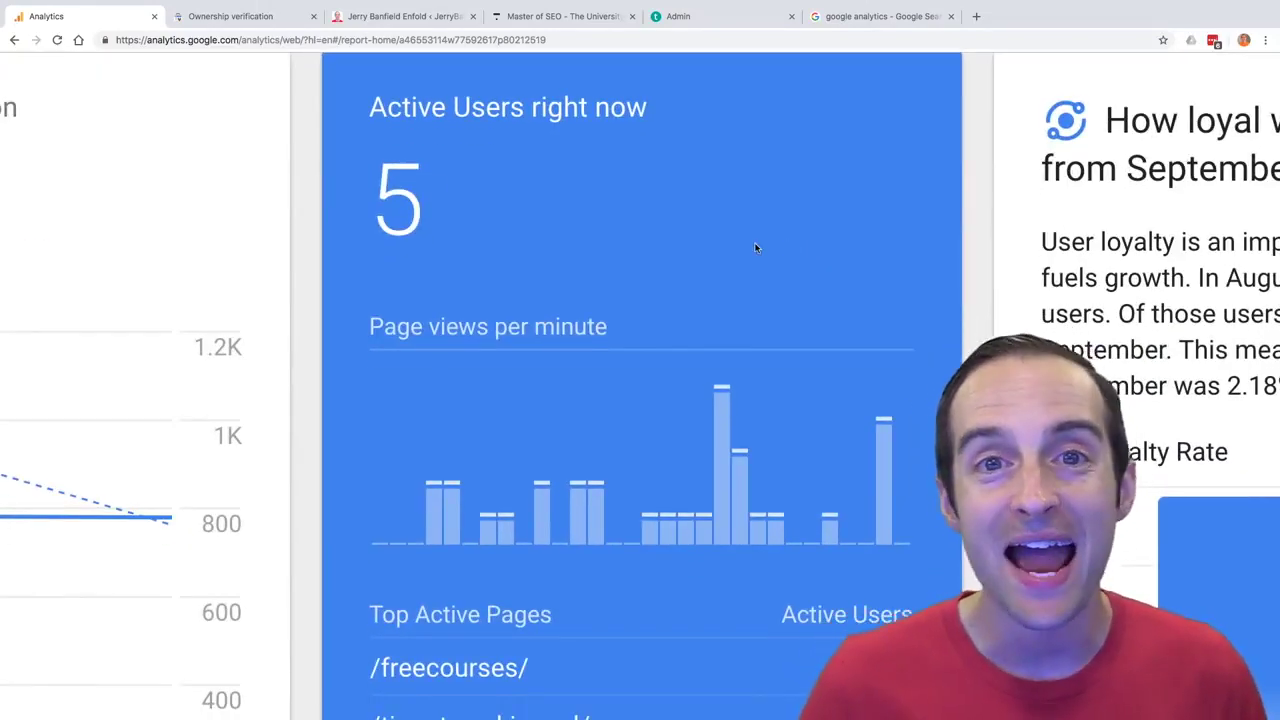
pyautogui.scroll(-3, 755, 245)
pyautogui.hscroll(2, 755, 245)
pyautogui.scroll(-1, 750, 234)
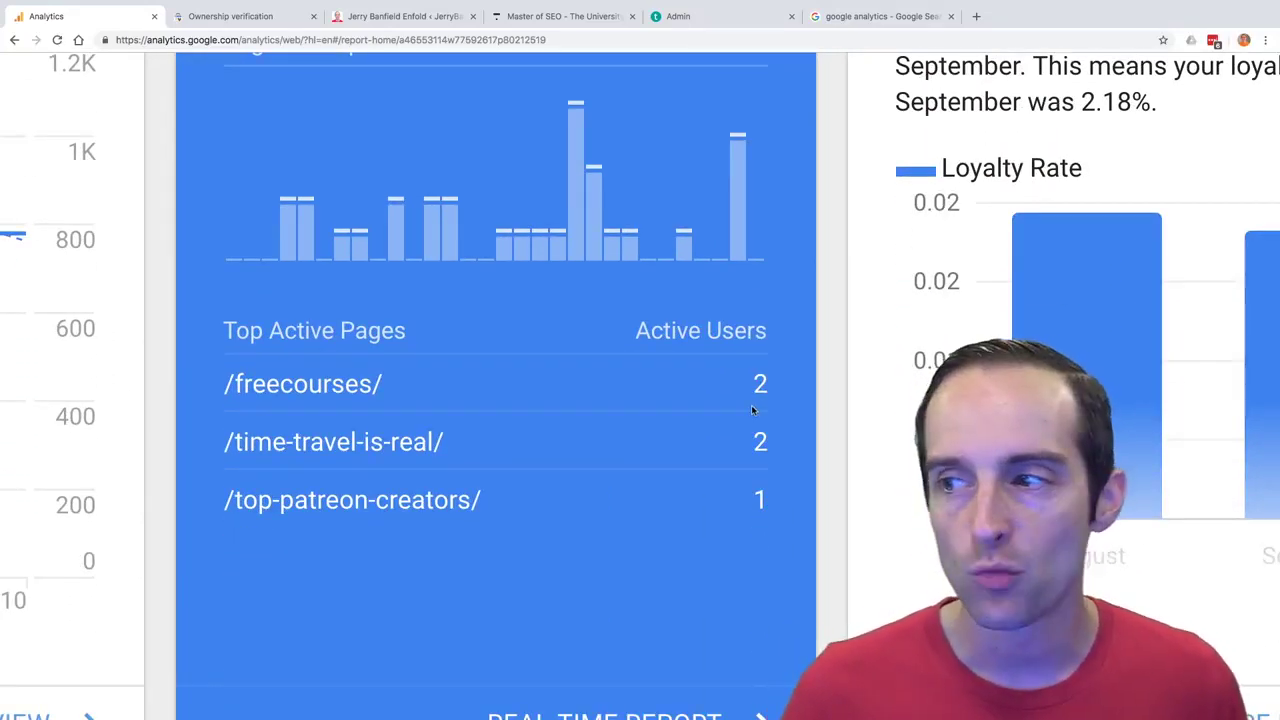
pyautogui.scroll(-5, 751, 404)
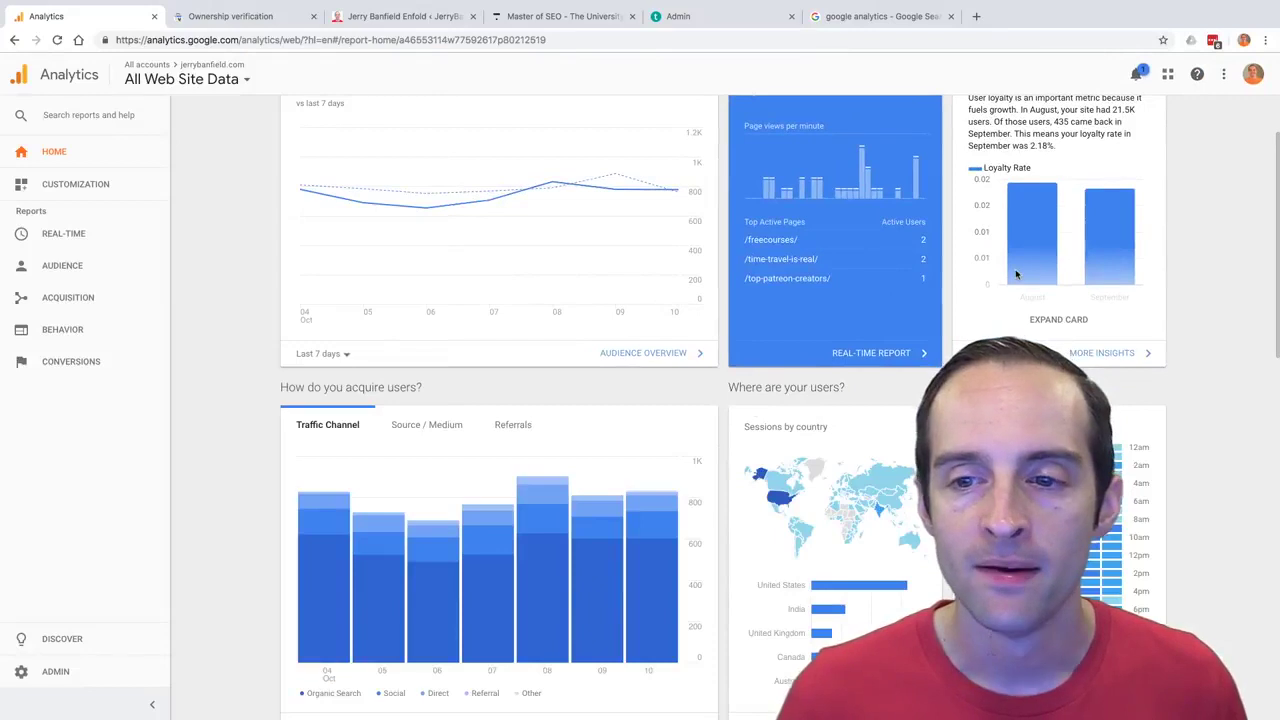
pyautogui.scroll(-3, 522, 335)
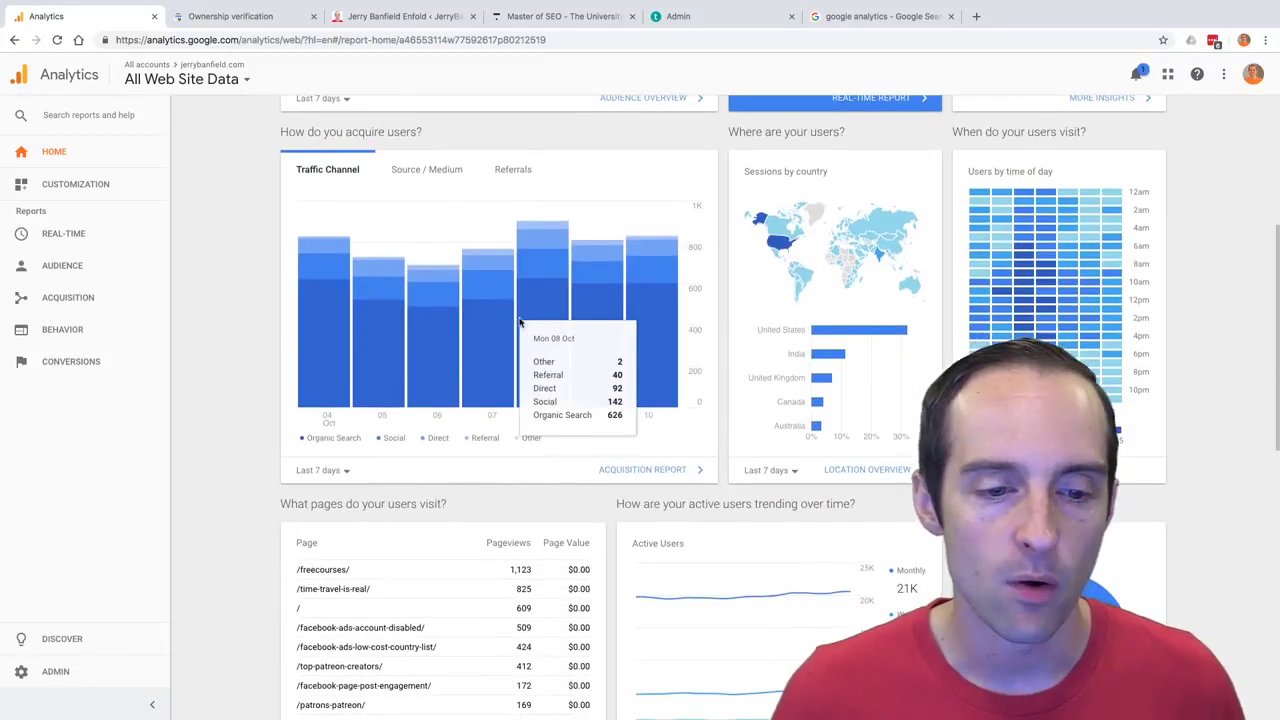
# Review the home overview's traffic channels, most visited pages, user retention, goals and Google Ads campaign performance.
pyautogui.scroll(5, 520, 322)
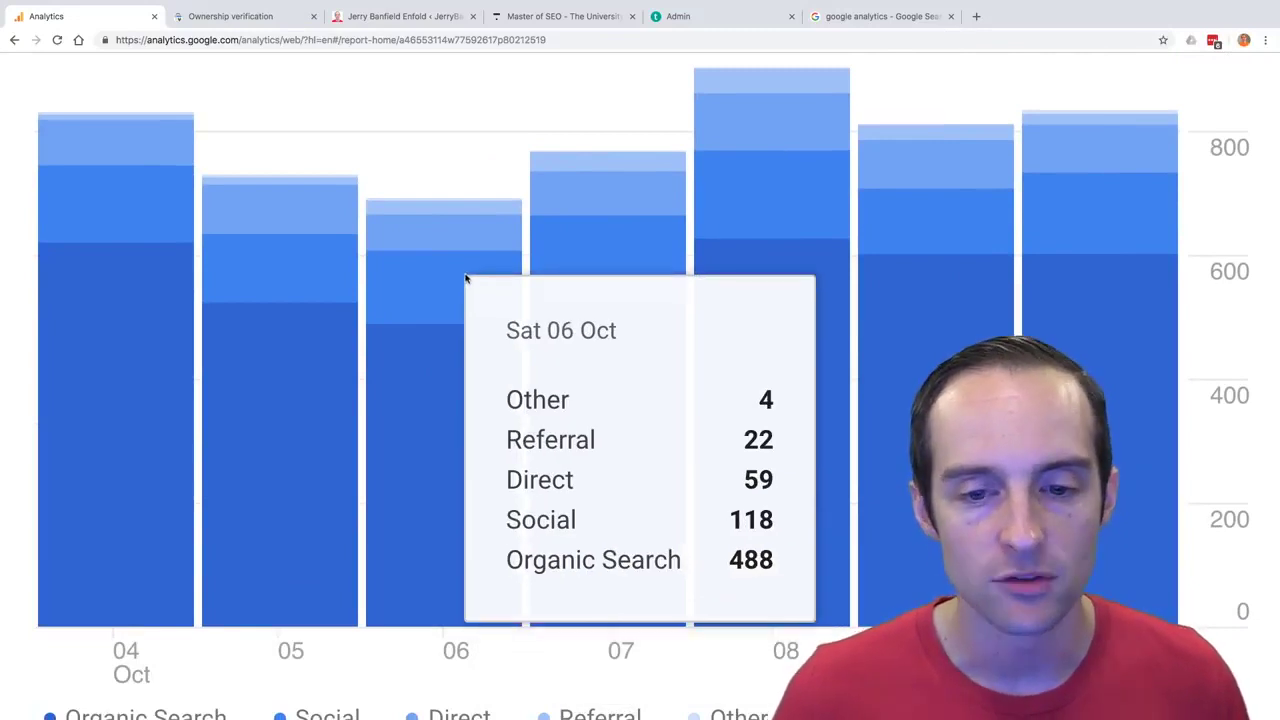
pyautogui.scroll(-5, 466, 280)
pyautogui.scroll(-5, 533, 322)
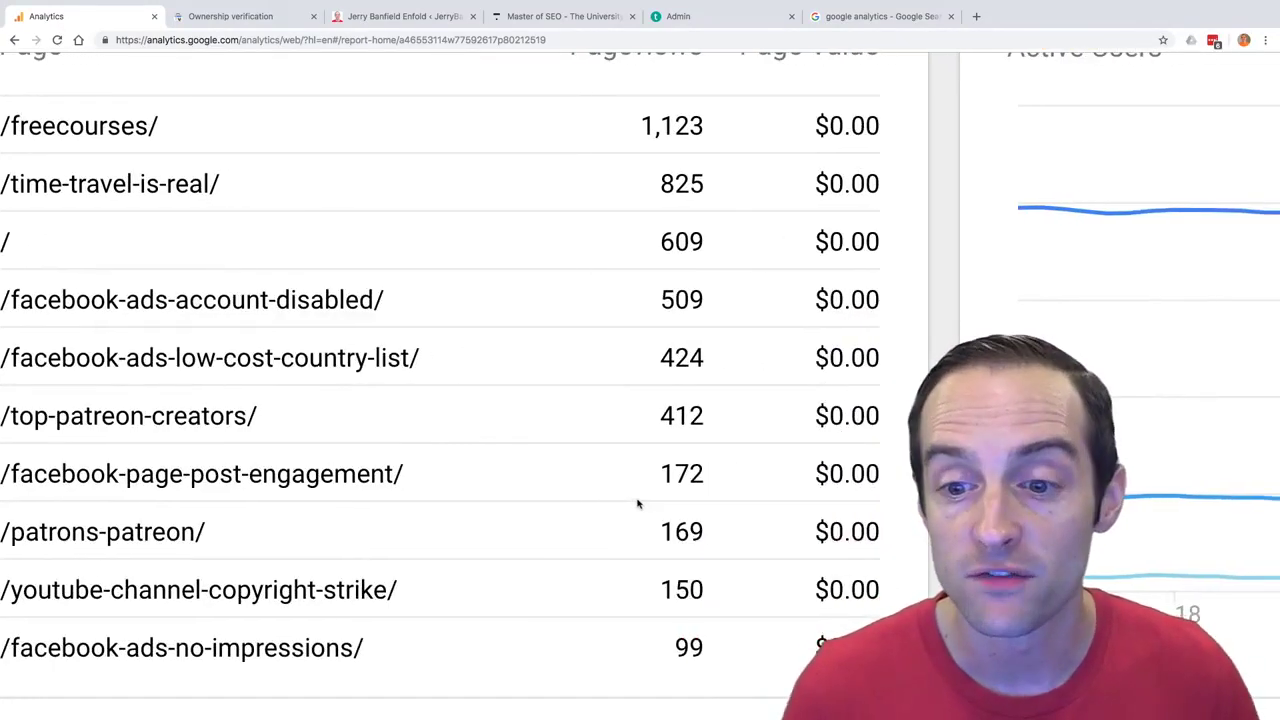
pyautogui.scroll(-4, 634, 522)
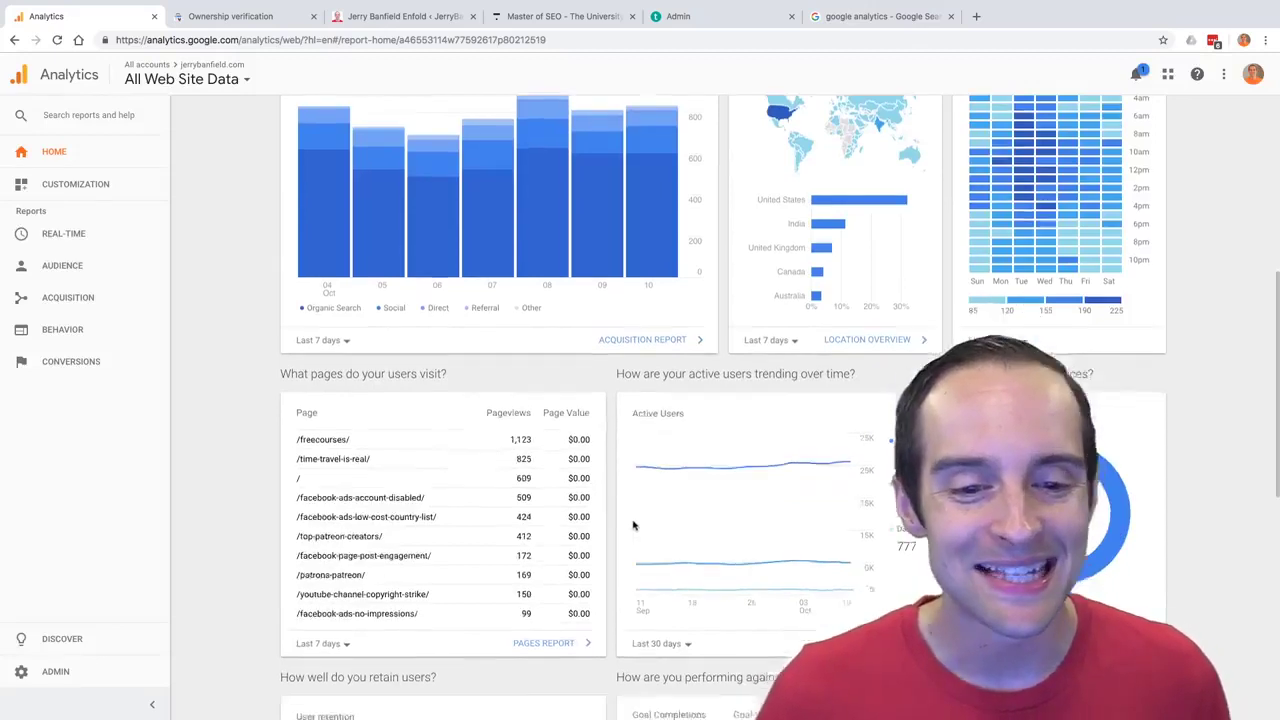
pyautogui.scroll(-3, 600, 490)
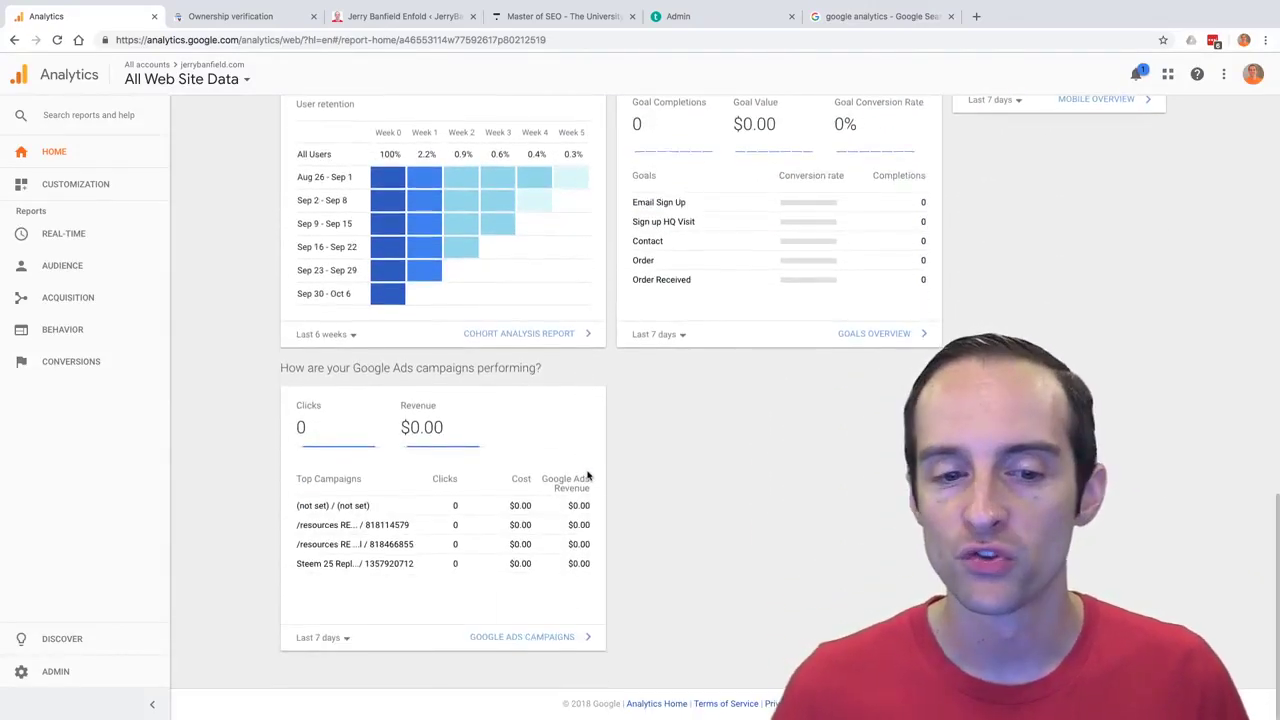
pyautogui.scroll(10, 591, 477)
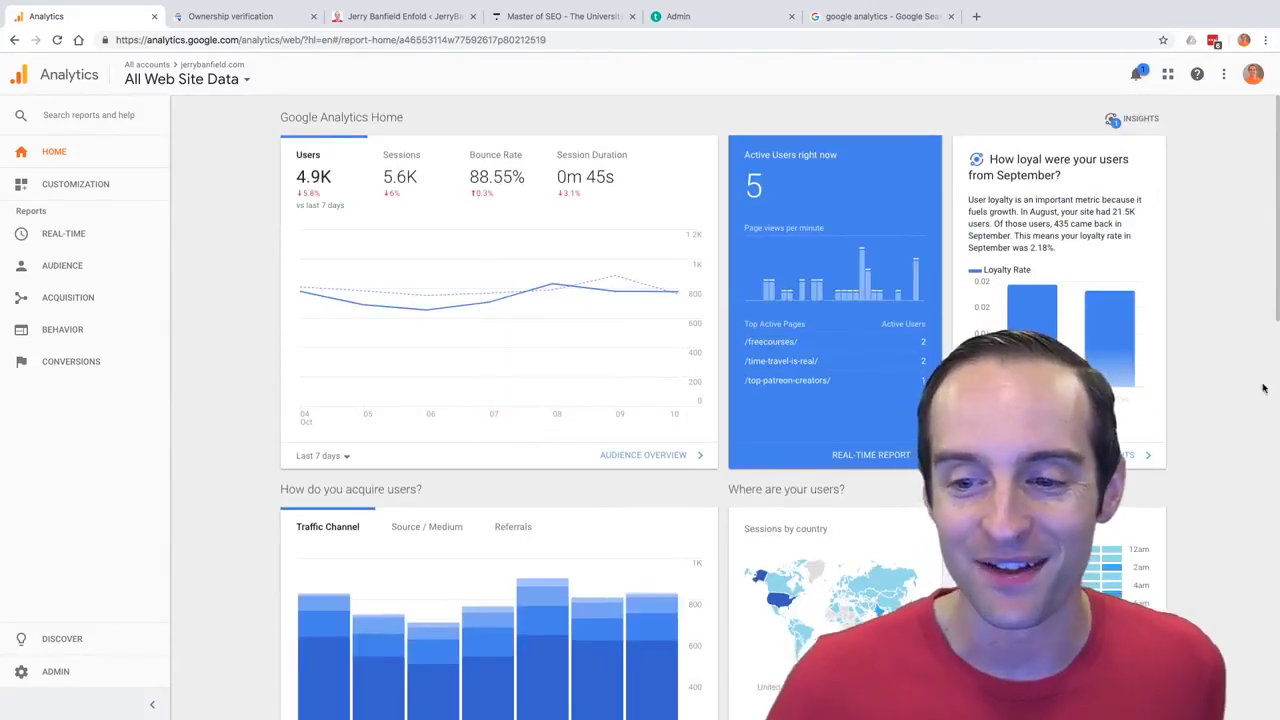
# Examine the Users by time of day heatmap to compare visits across weekdays and hours.
pyautogui.moveTo(1092, 558)
pyautogui.scroll(-1, 1092, 558)
pyautogui.keyDown('ctrl'); pyautogui.scroll(5, 1086, 557); pyautogui.keyUp('ctrl')
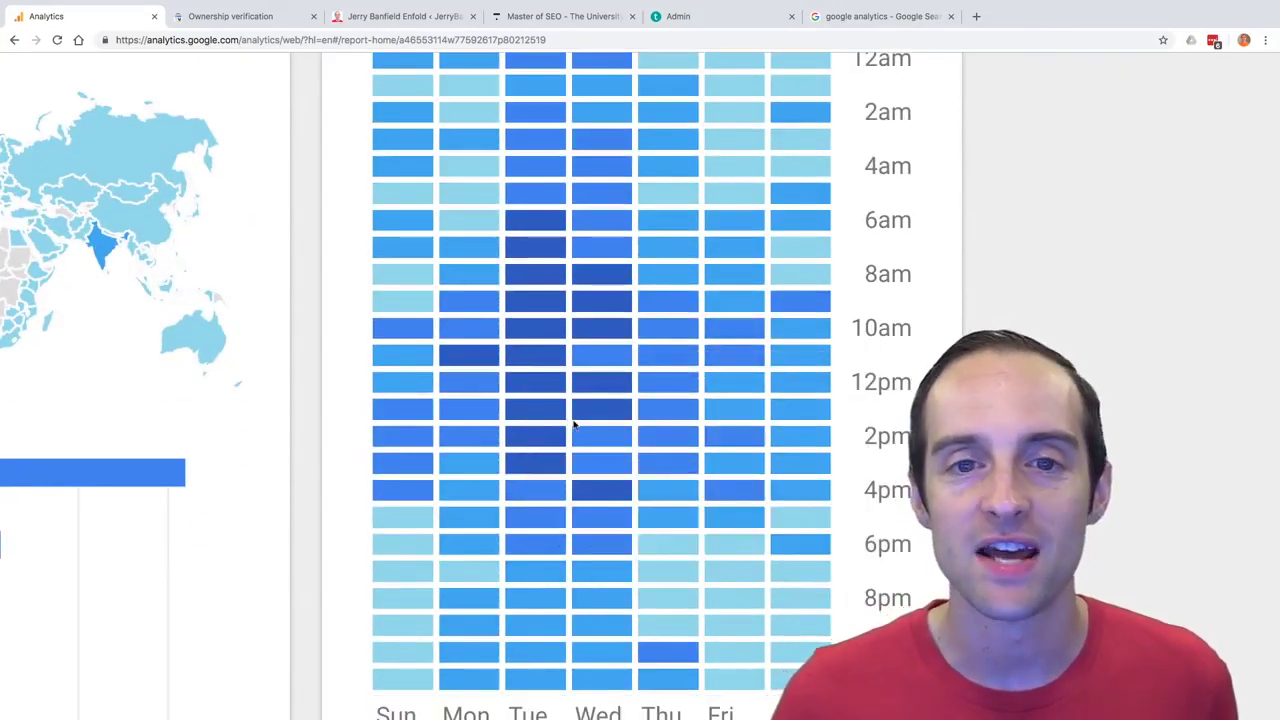
pyautogui.keyDown('ctrl'); pyautogui.scroll(-5, 573, 425); pyautogui.keyUp('ctrl')
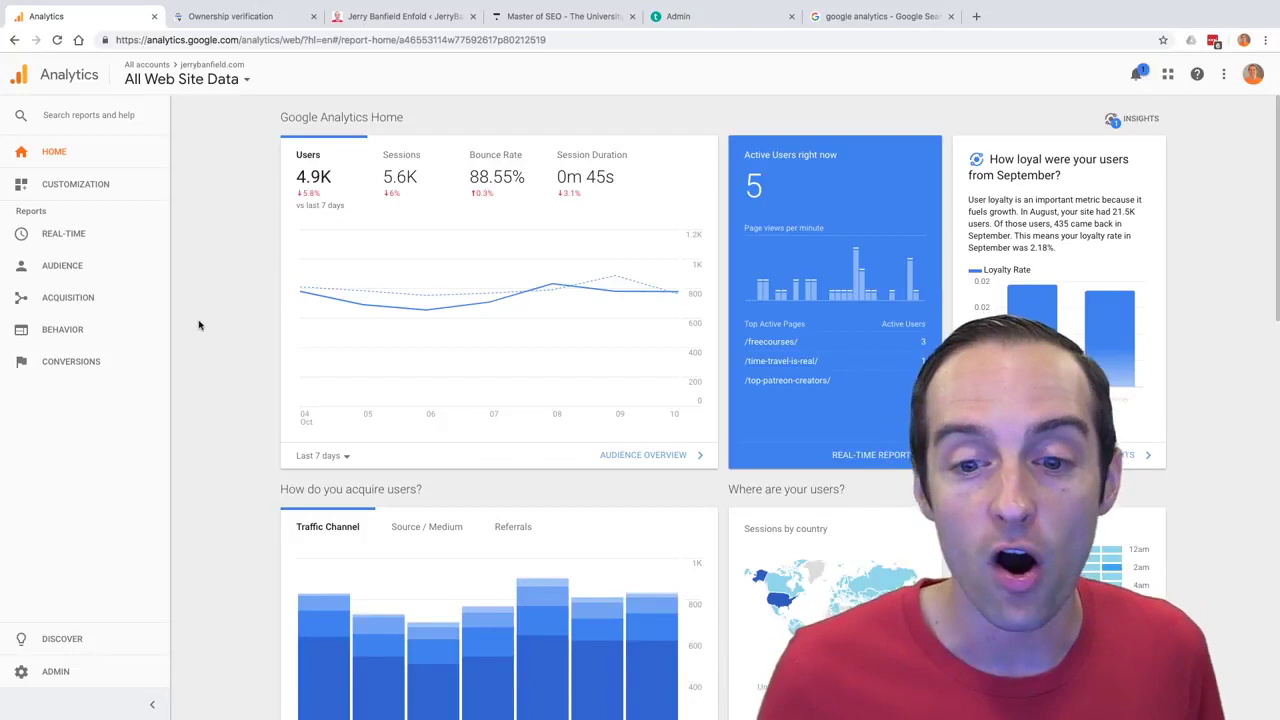
# Examine the pageviews of the most visited pages over the last 7 days on the home overview.
pyautogui.scroll(-3, 545, 480)
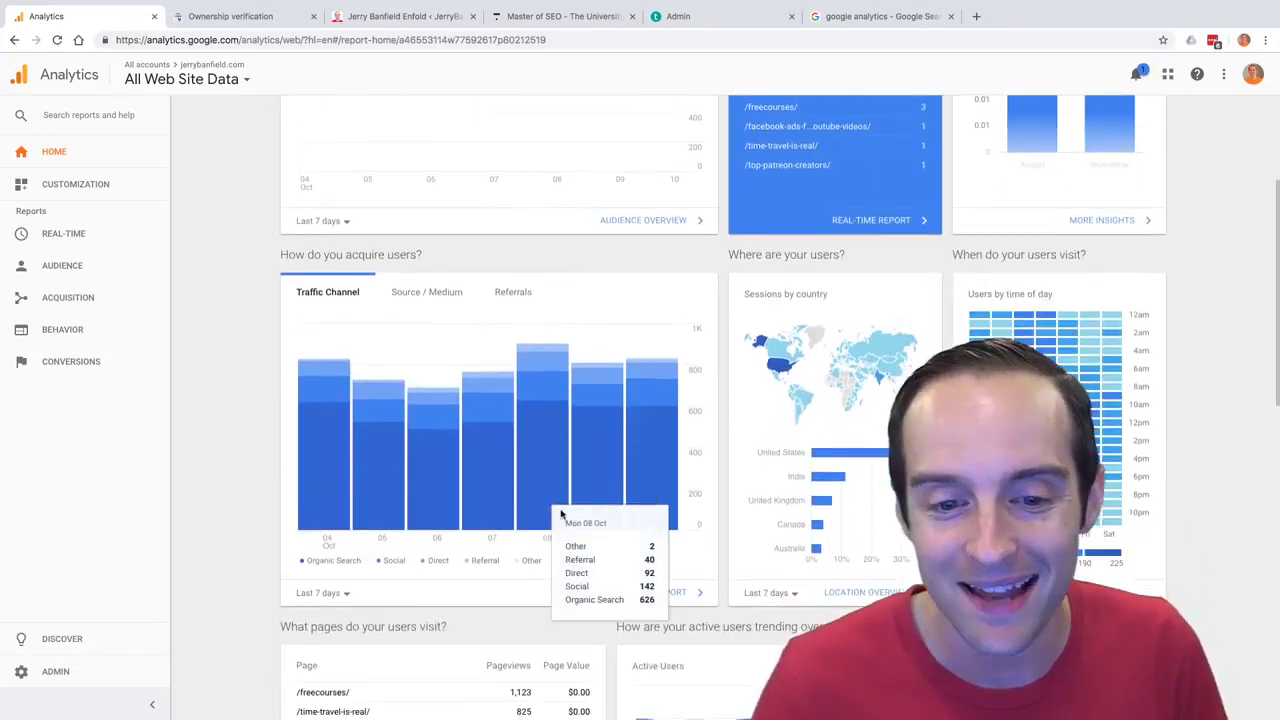
pyautogui.scroll(-1, 600, 530)
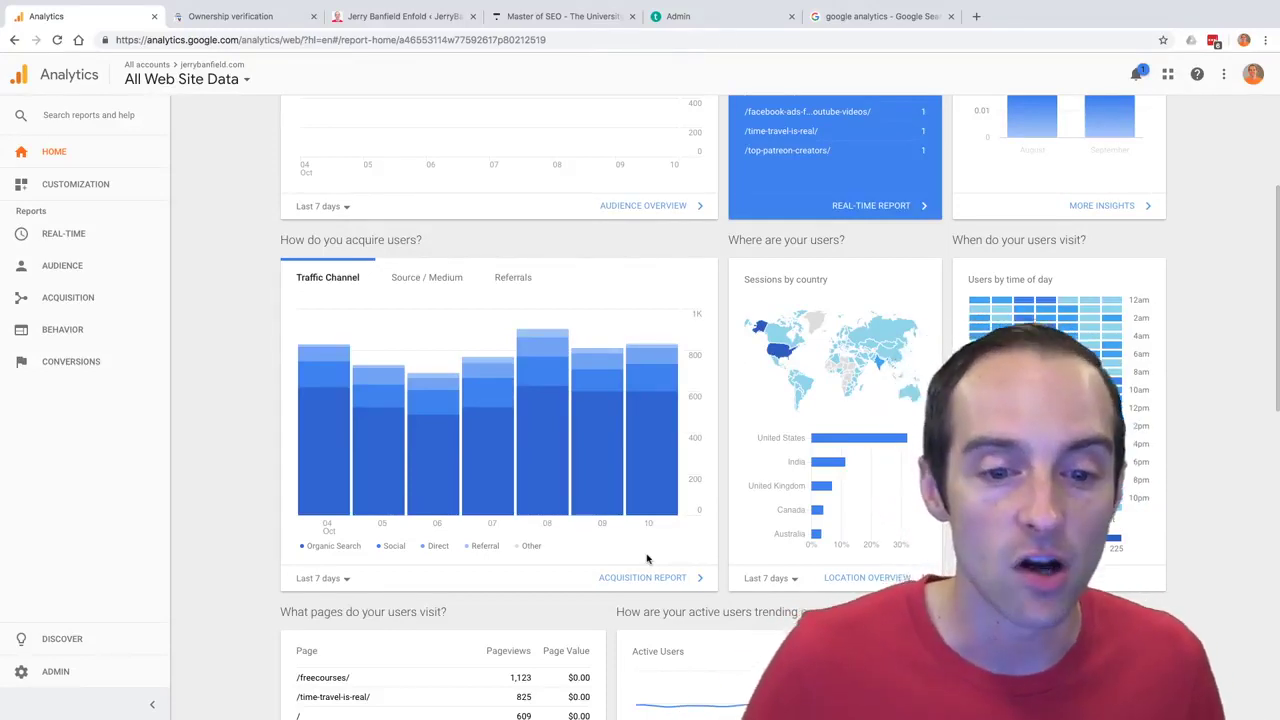
pyautogui.scroll(-4, 570, 520)
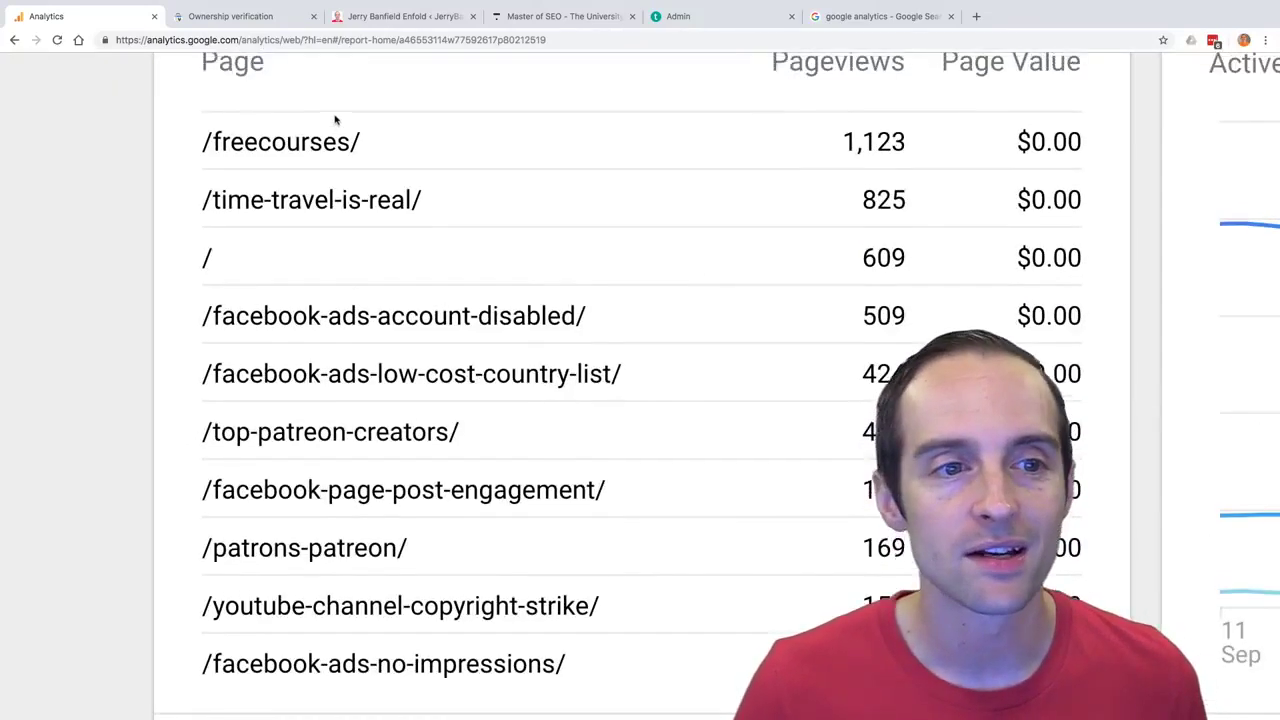
pyautogui.scroll(1, 340, 130)
pyautogui.scroll(-1, 428, 297)
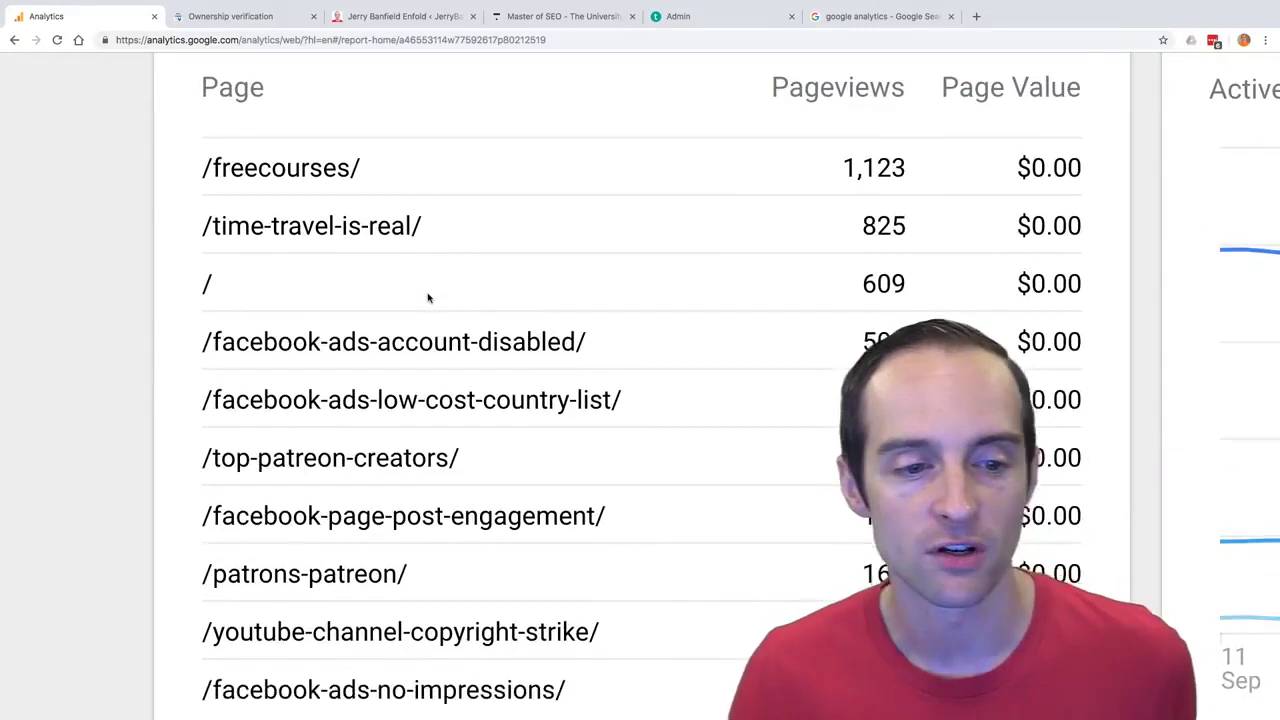
pyautogui.scroll(-2, 428, 297)
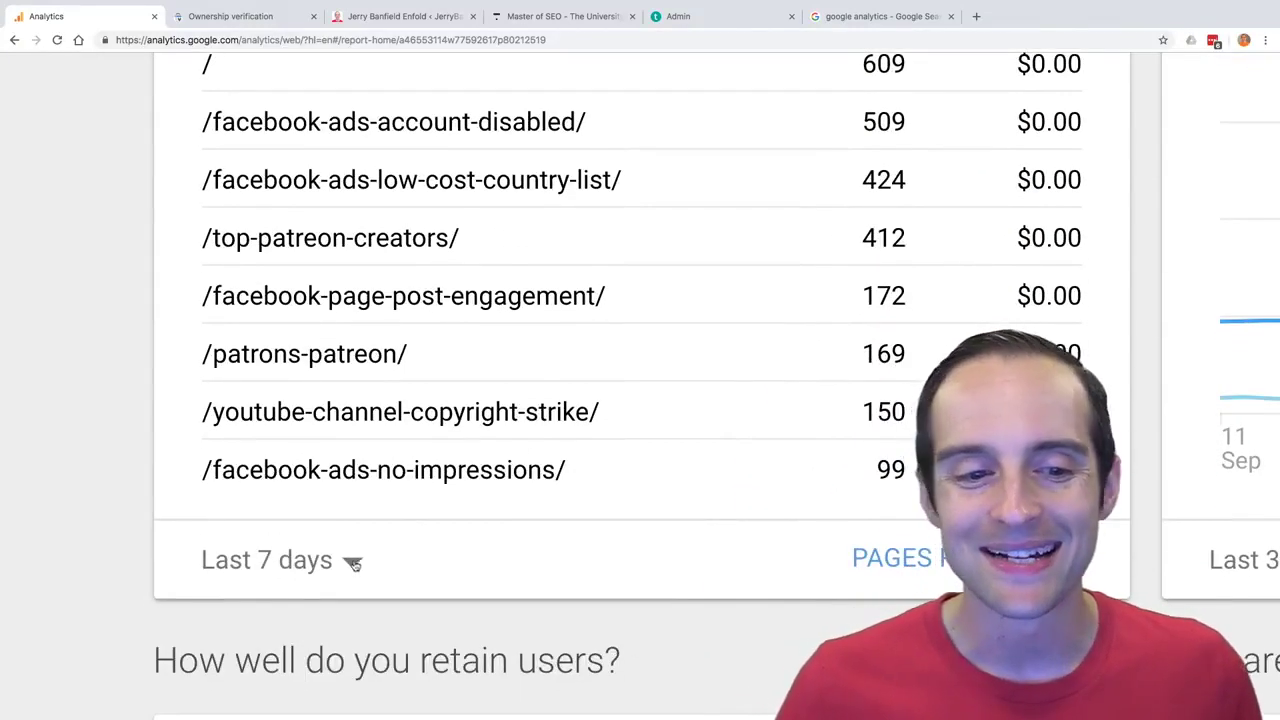
pyautogui.scroll(3, 582, 486)
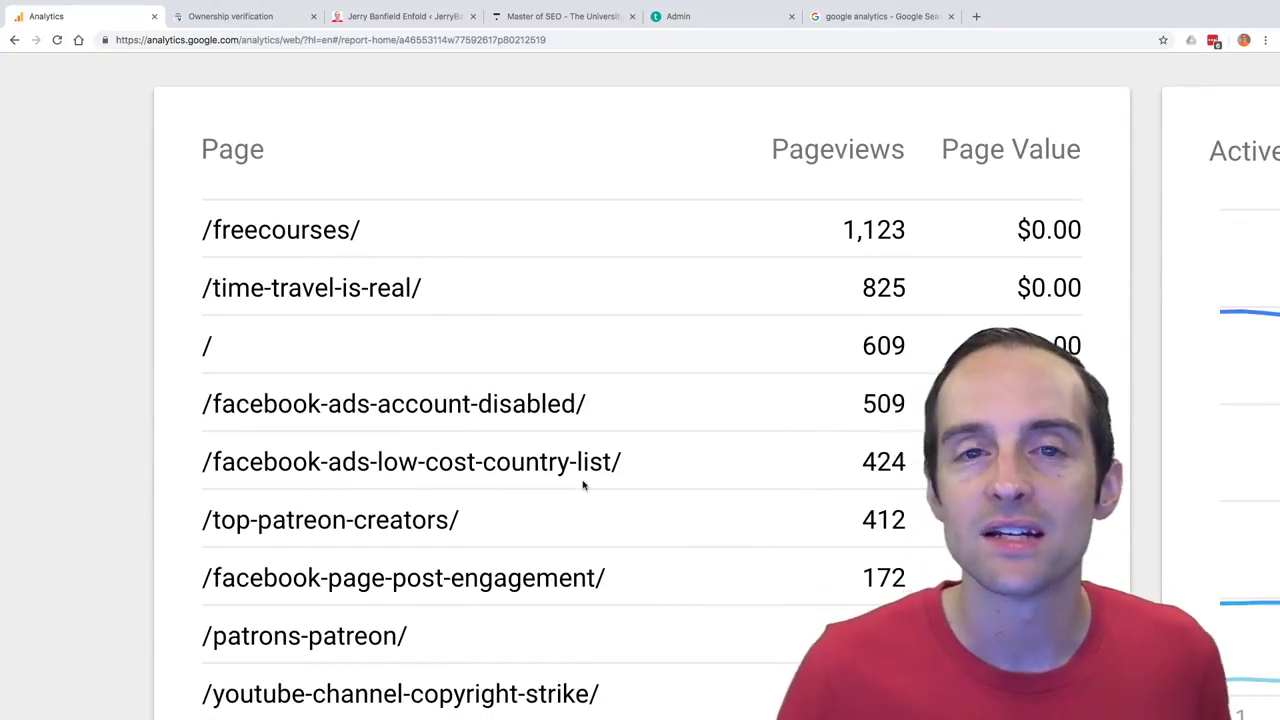
pyautogui.hscroll(2, 583, 485)
pyautogui.scroll(-1, 582, 486)
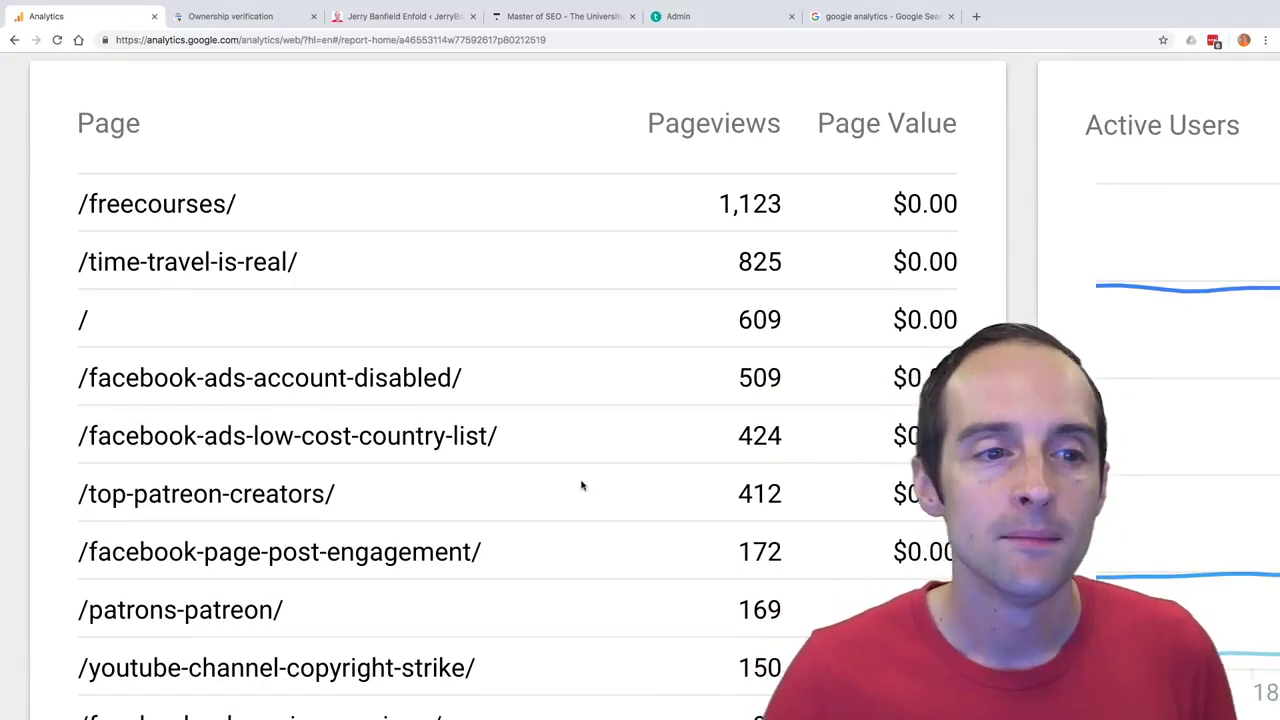
pyautogui.scroll(-5, 582, 486)
pyautogui.scroll(10, 583, 487)
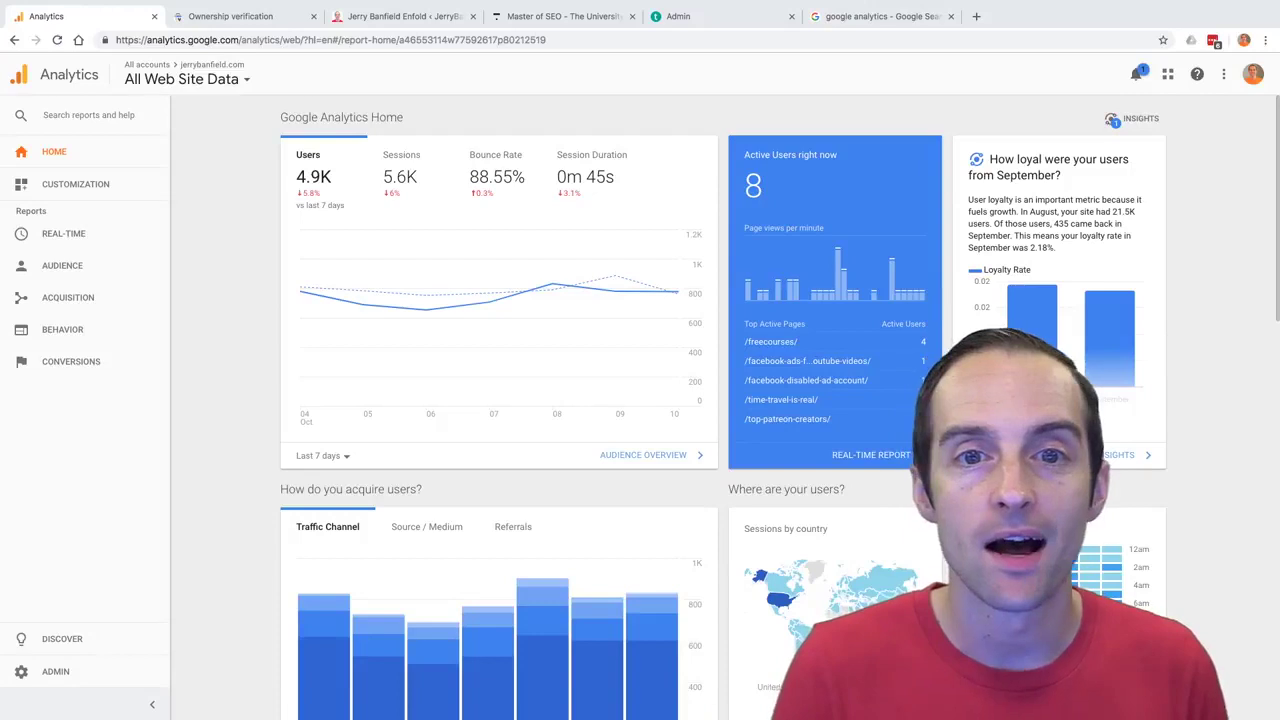
# Switch to the WordPress Enfold theme options and select the Google Analytics tracking code in the Google Services settings.
pyautogui.click(379, 17)
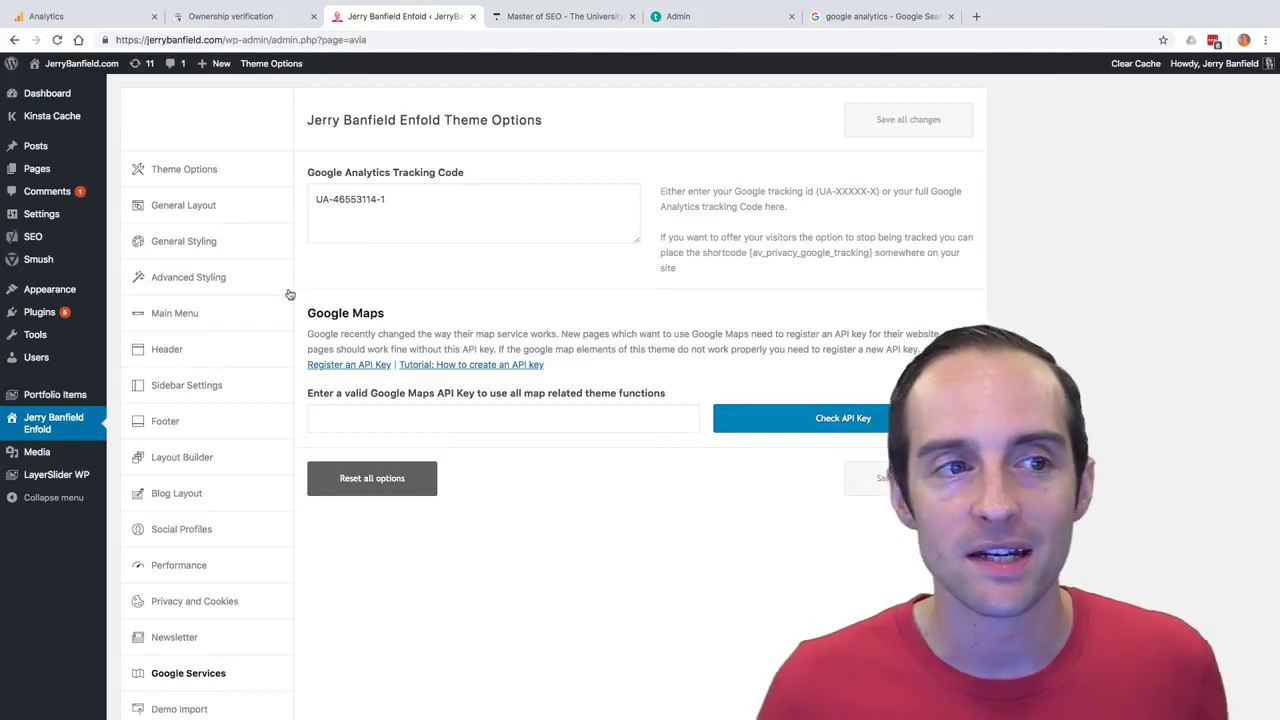
pyautogui.moveTo(403, 204)
pyautogui.mouseDown()
pyautogui.moveTo(319, 207)
pyautogui.moveTo(383, 208)
pyautogui.mouseUp()
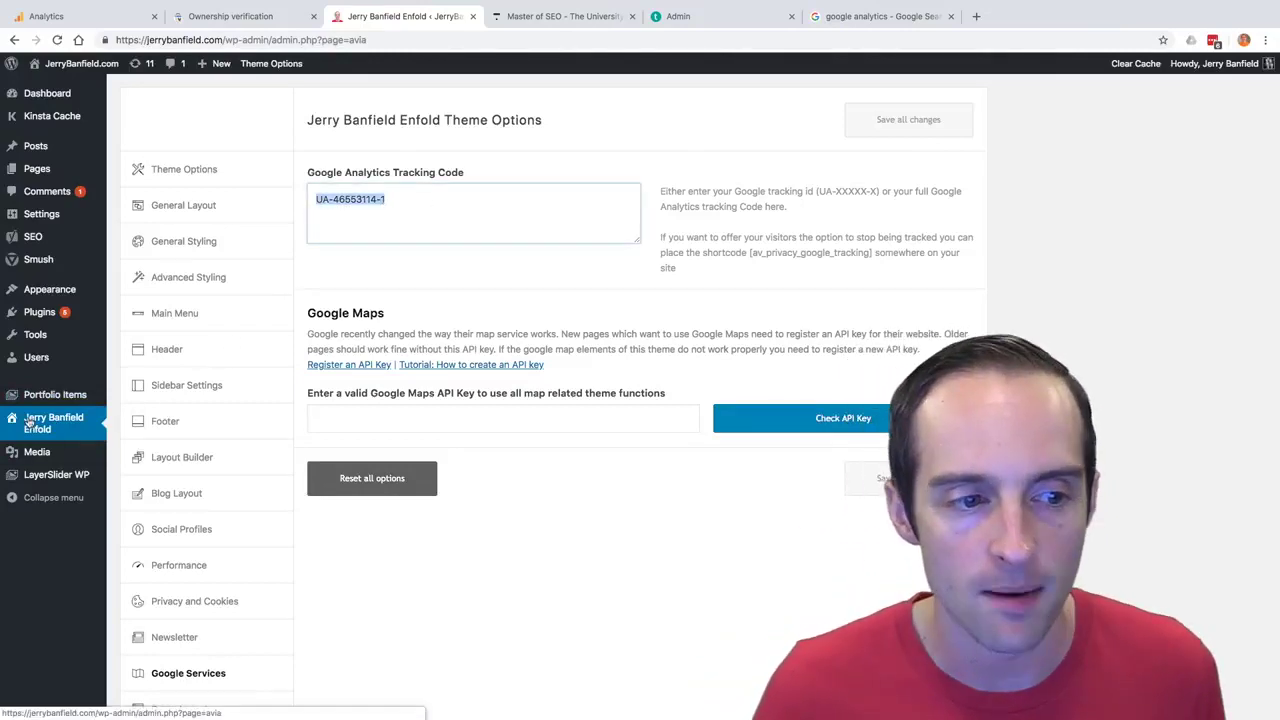
pyautogui.scroll(-3, 170, 503)
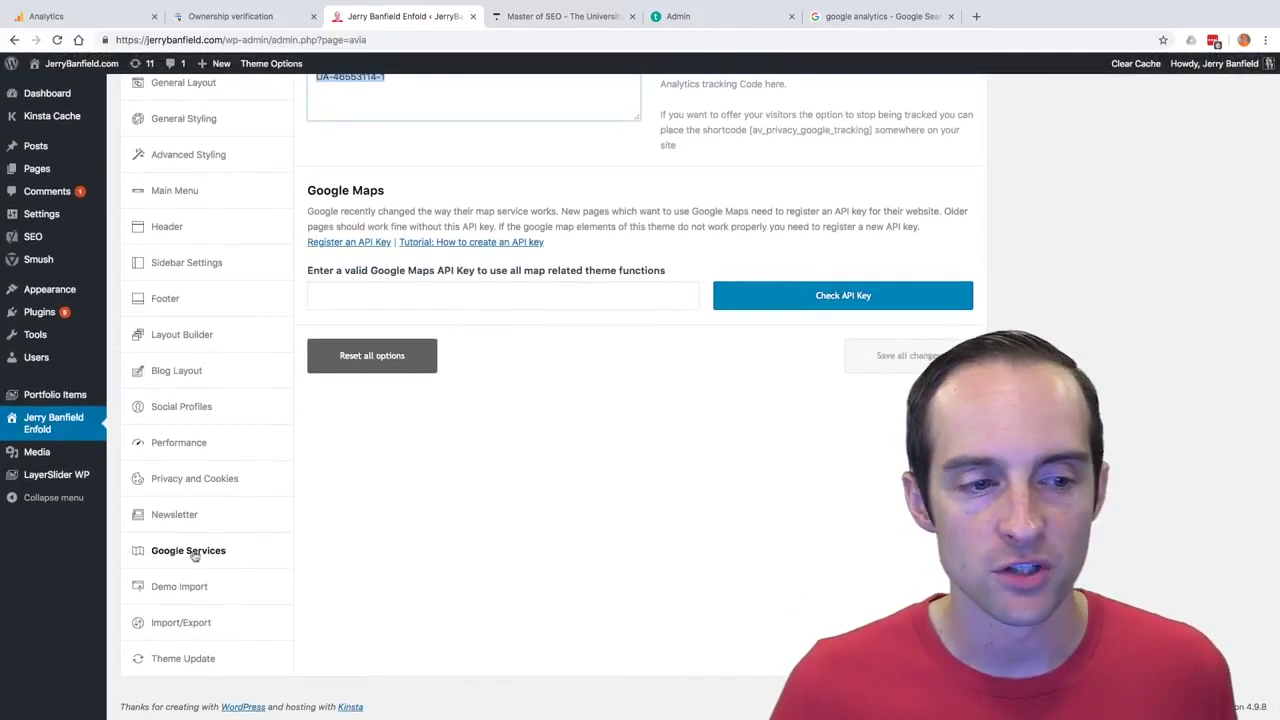
pyautogui.scroll(3, 450, 252)
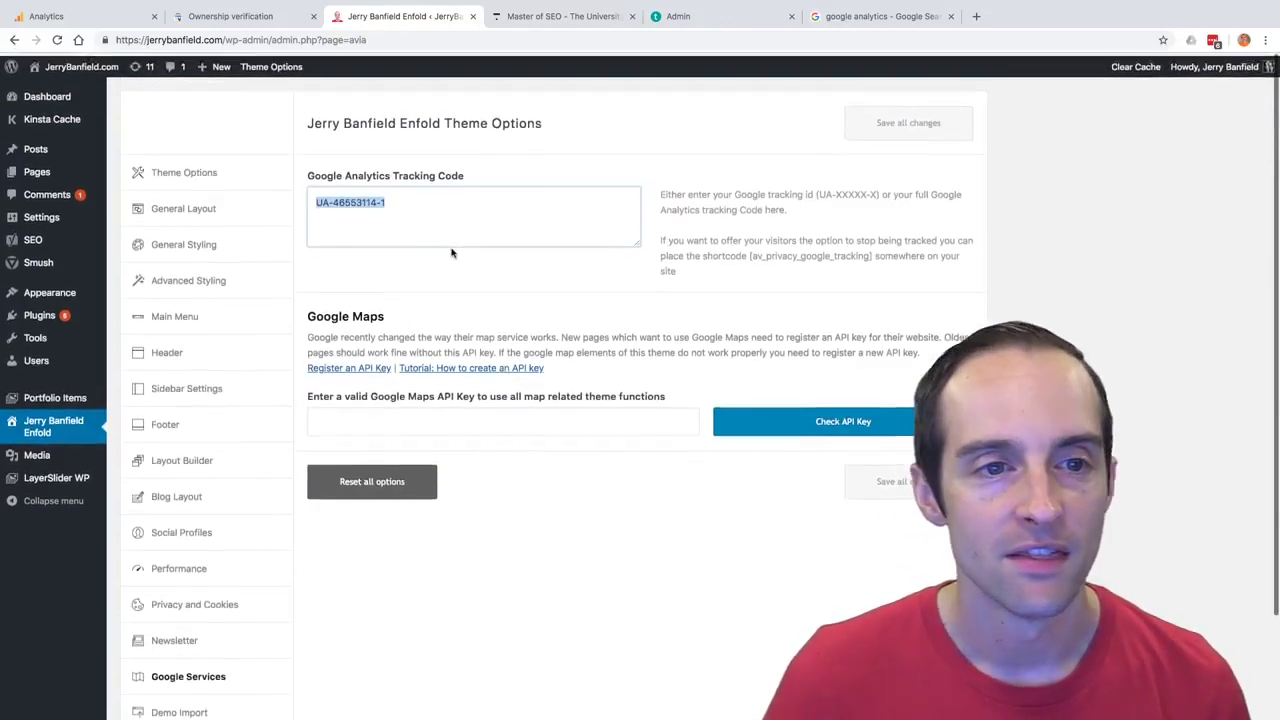
# Switch back to Google Analytics and open the administration settings for the account, property and view.
pyautogui.click(70, 16)
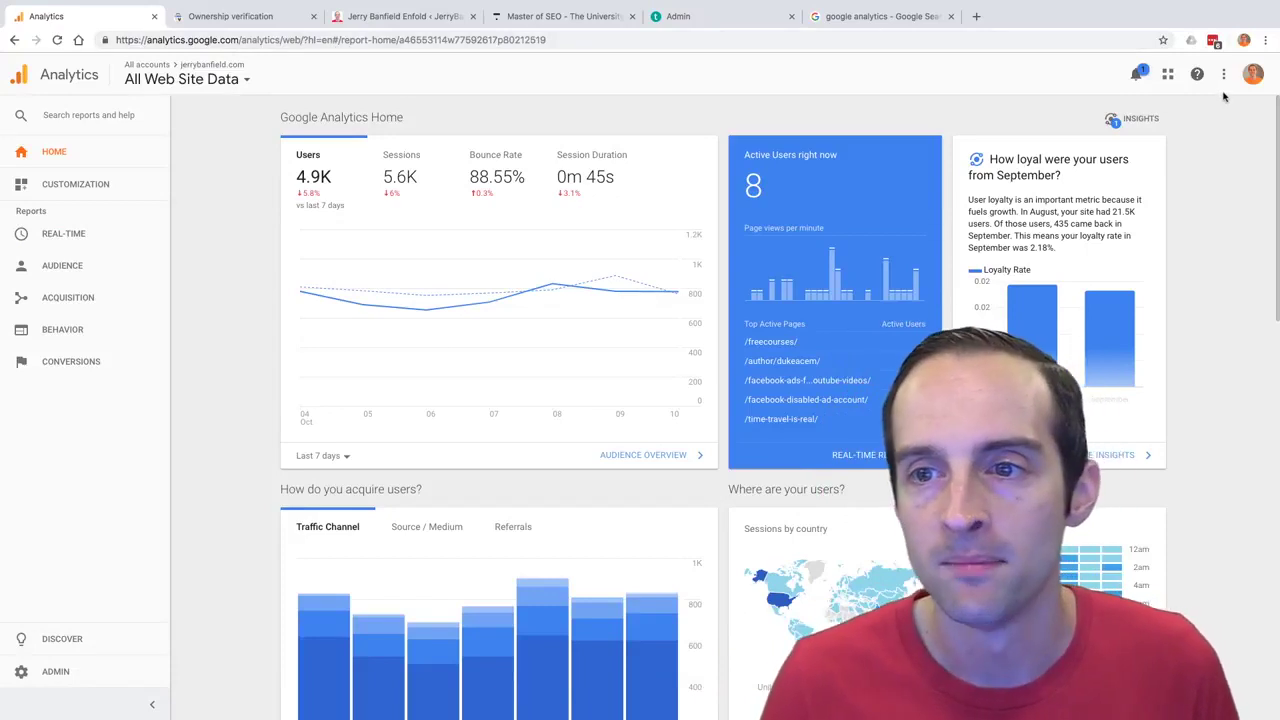
pyautogui.click(56, 671)
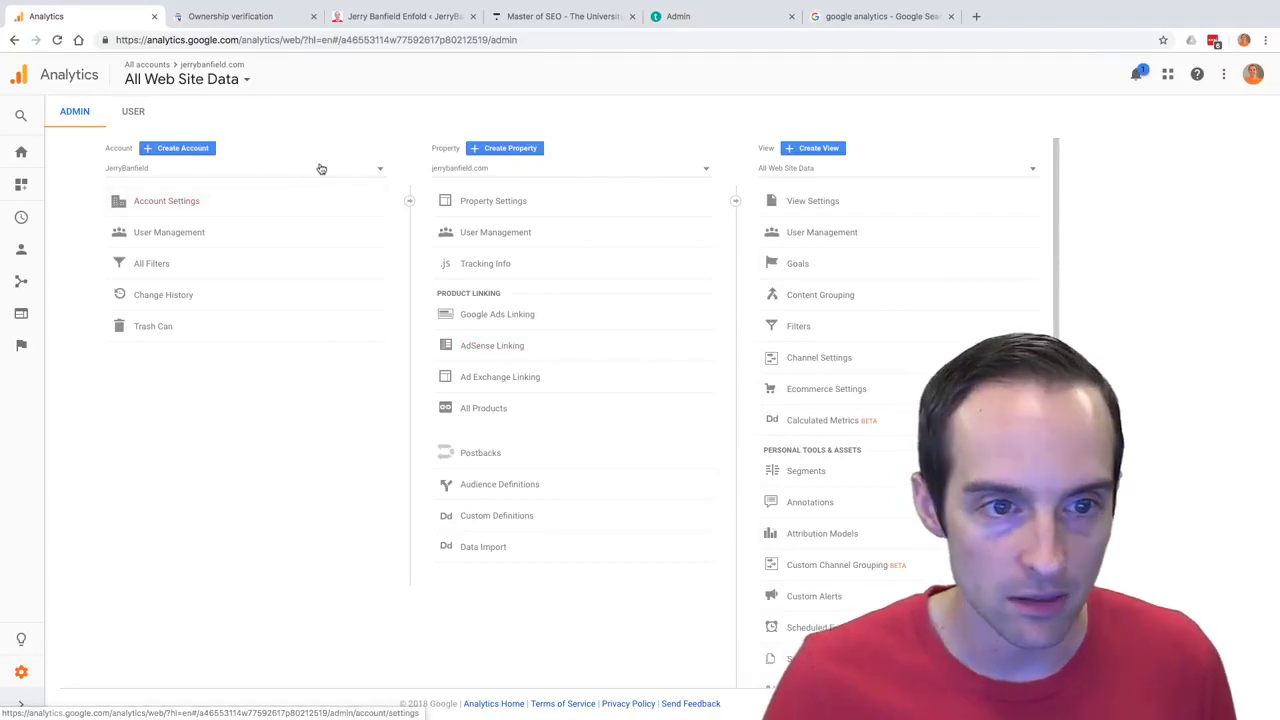
pyautogui.scroll(5, 320, 166)
pyautogui.scroll(-5, 412, 205)
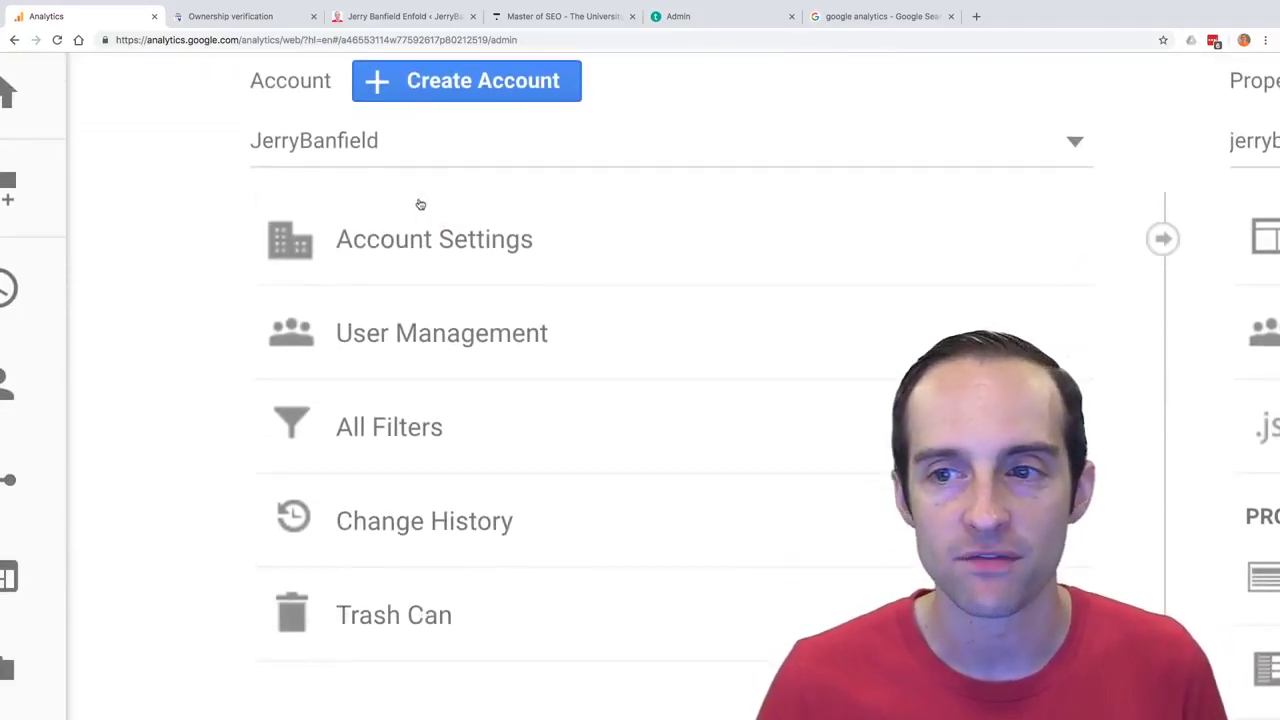
# Examine the account-level administration options, including account creation, Account Settings and User Management.
pyautogui.hscroll(2, 434, 203)
pyautogui.scroll(2, 436, 201)
pyautogui.hscroll(1, 436, 203)
pyautogui.scroll(-1, 517, 249)
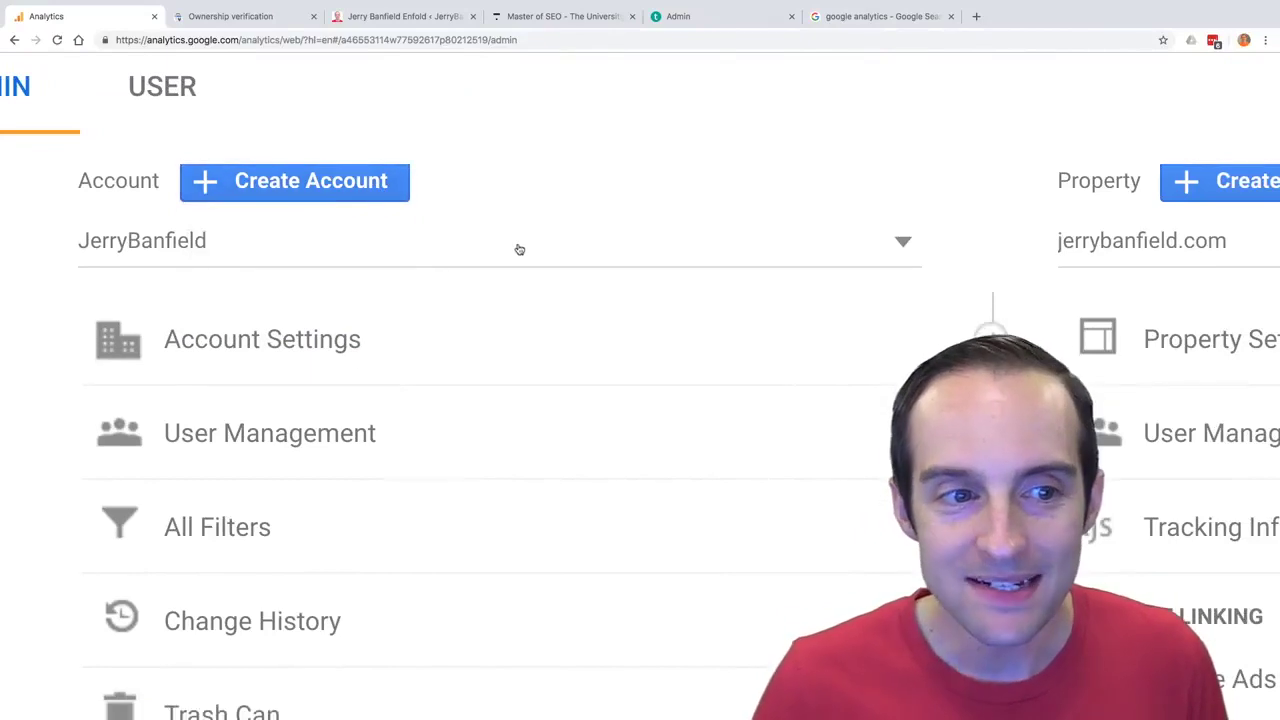
pyautogui.scroll(1, 280, 250)
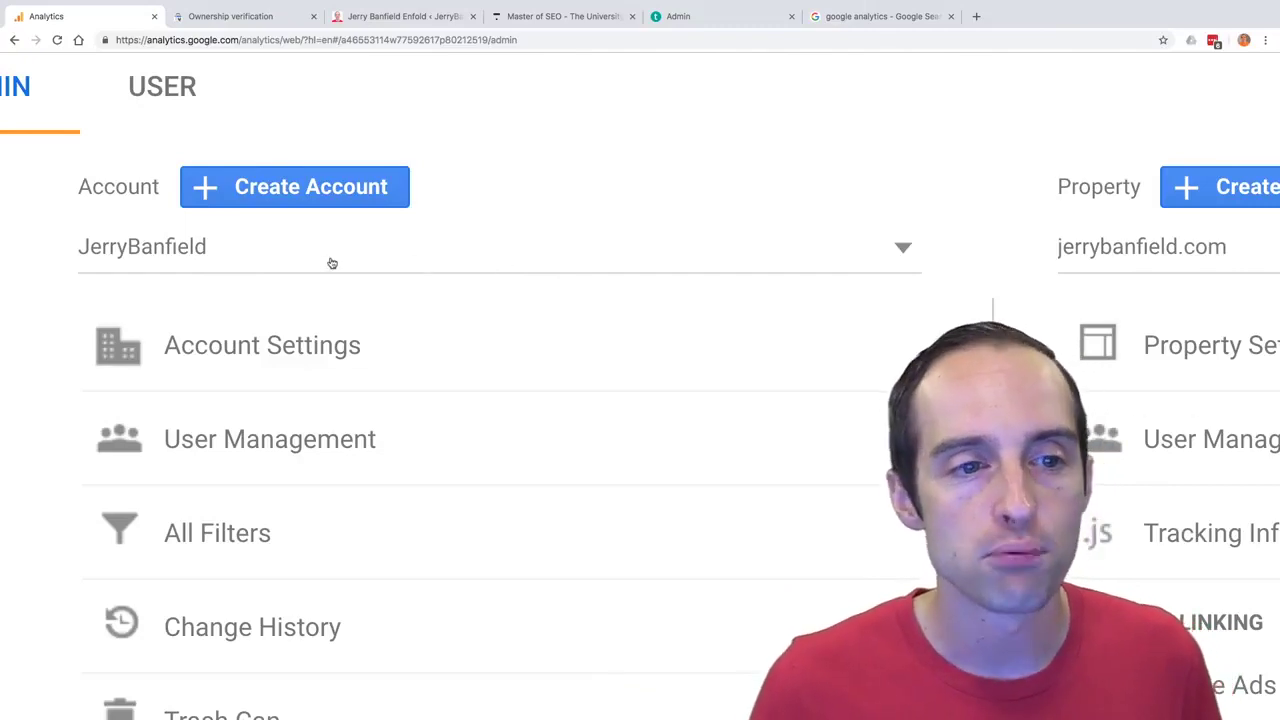
pyautogui.scroll(-1, 325, 260)
pyautogui.scroll(1, 290, 246)
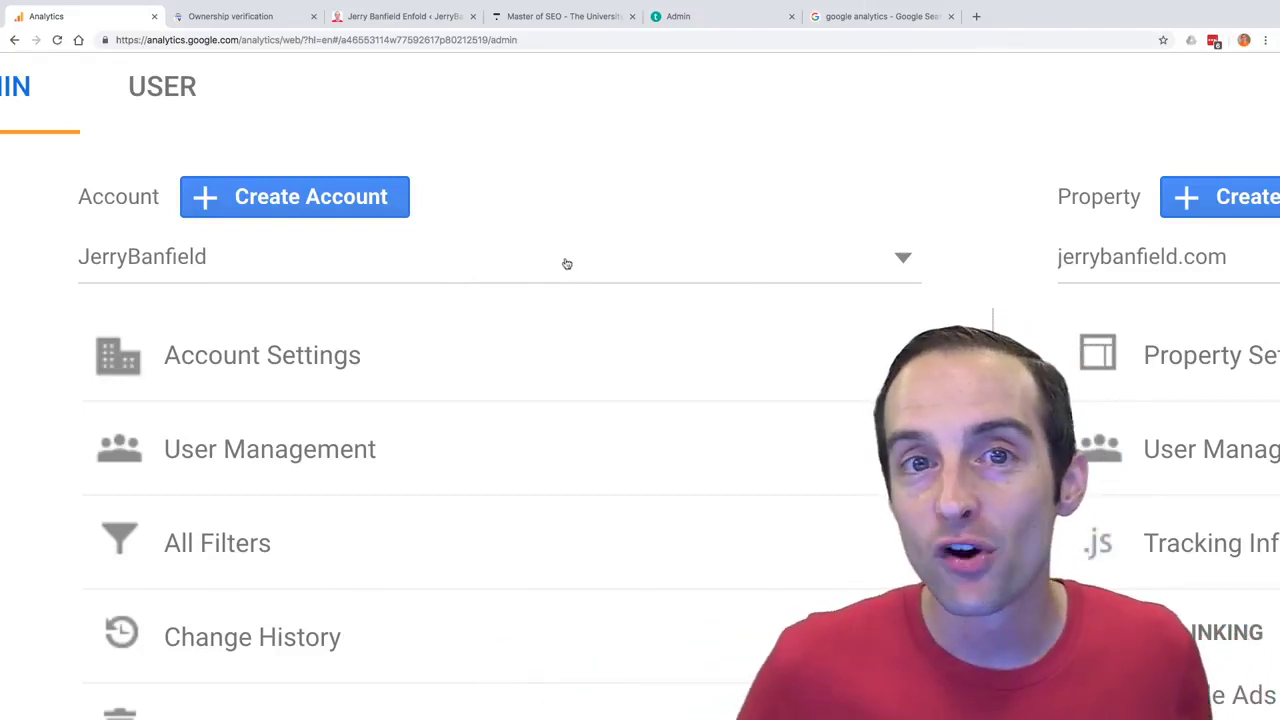
pyautogui.hscroll(1, 513, 270)
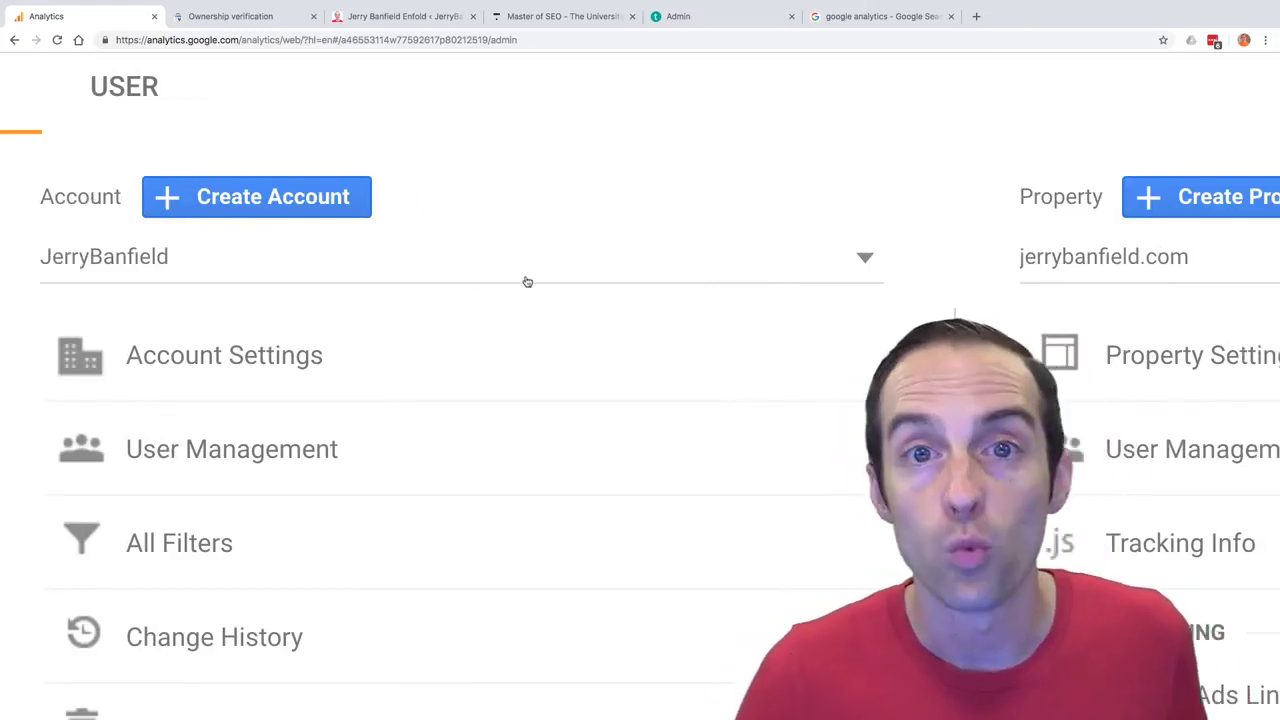
pyautogui.scroll(-1, 420, 262)
pyautogui.scroll(1, 214, 240)
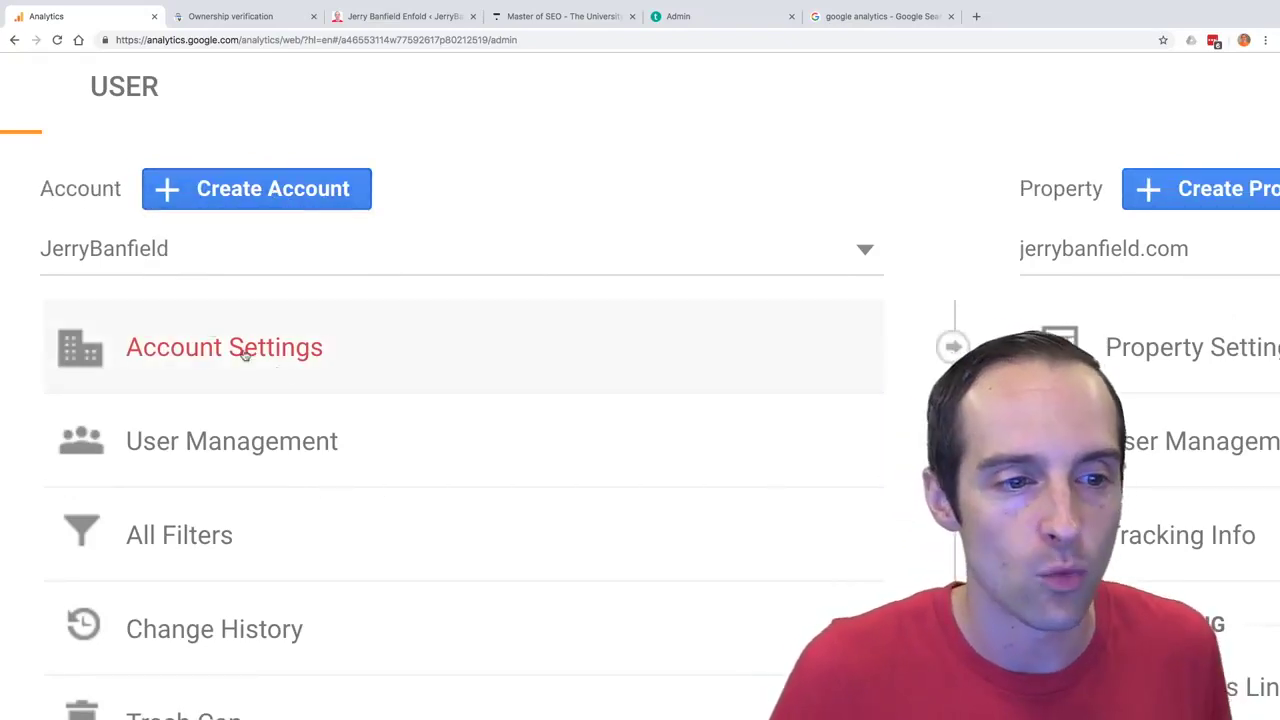
pyautogui.scroll(-1, 298, 278)
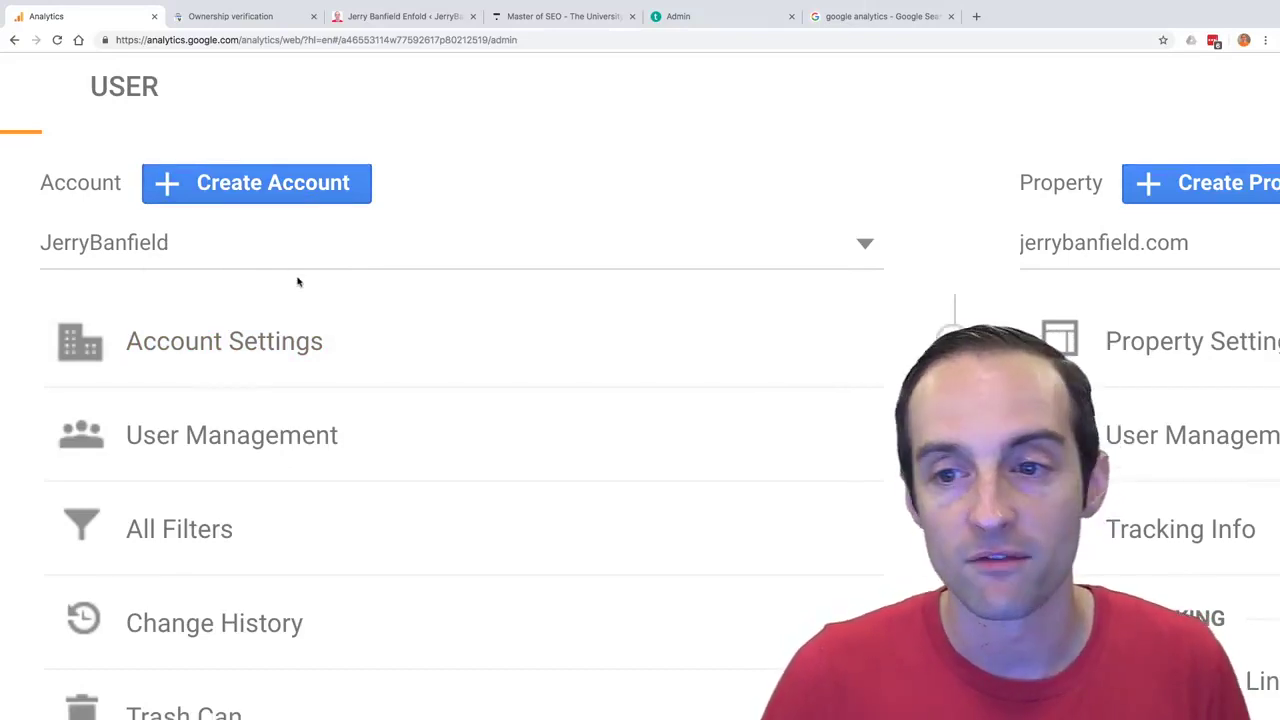
pyautogui.hscroll(1, 302, 281)
pyautogui.hscroll(3, 301, 280)
pyautogui.hscroll(-4, 449, 286)
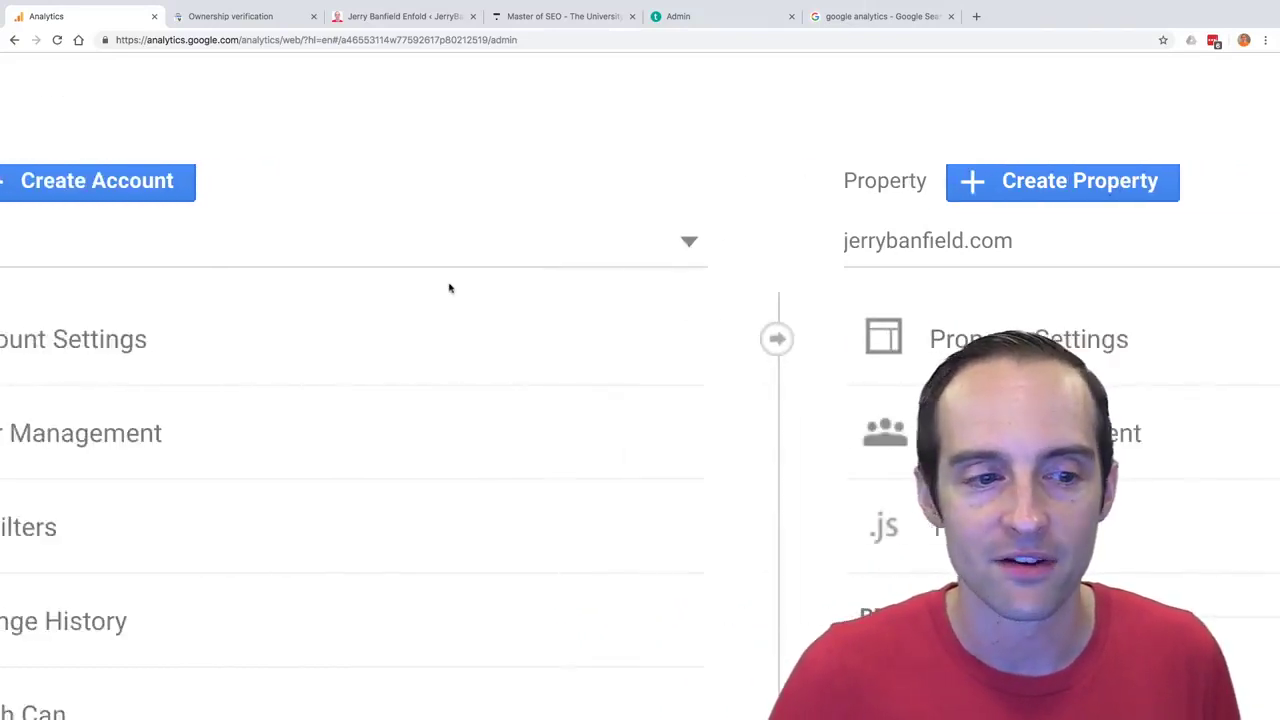
pyautogui.scroll(-1, 380, 330)
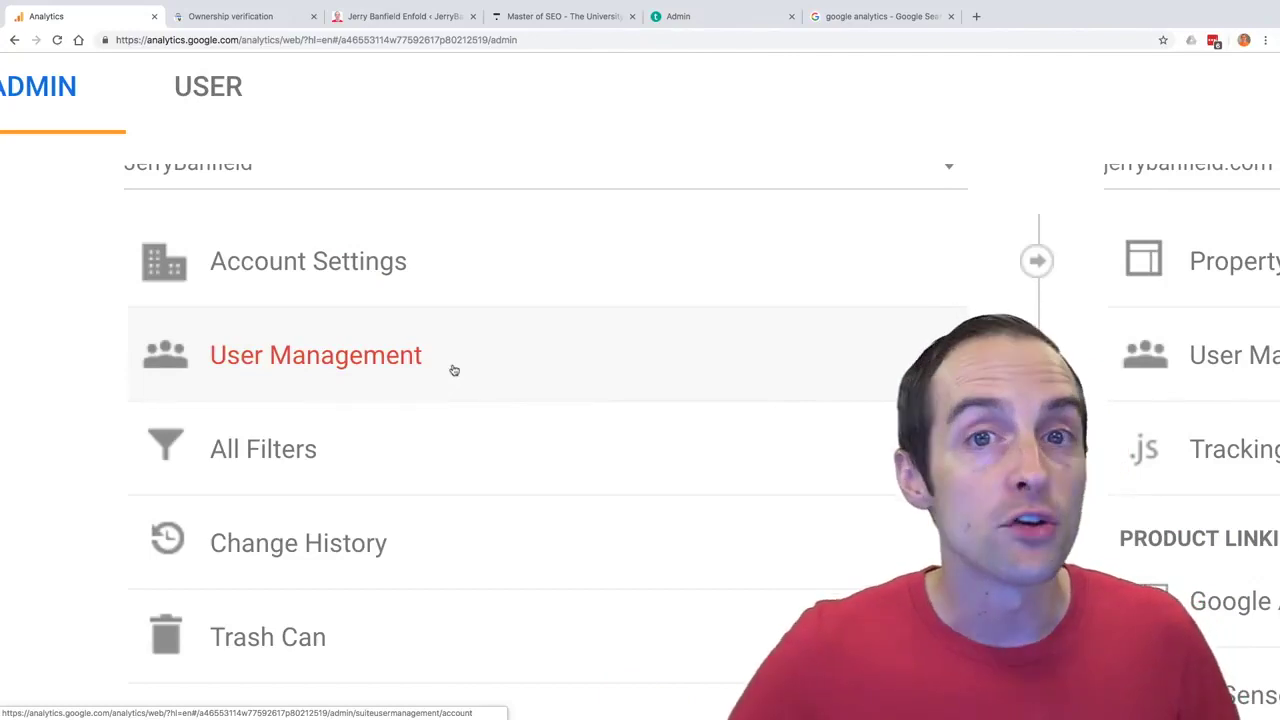
pyautogui.scroll(1, 434, 366)
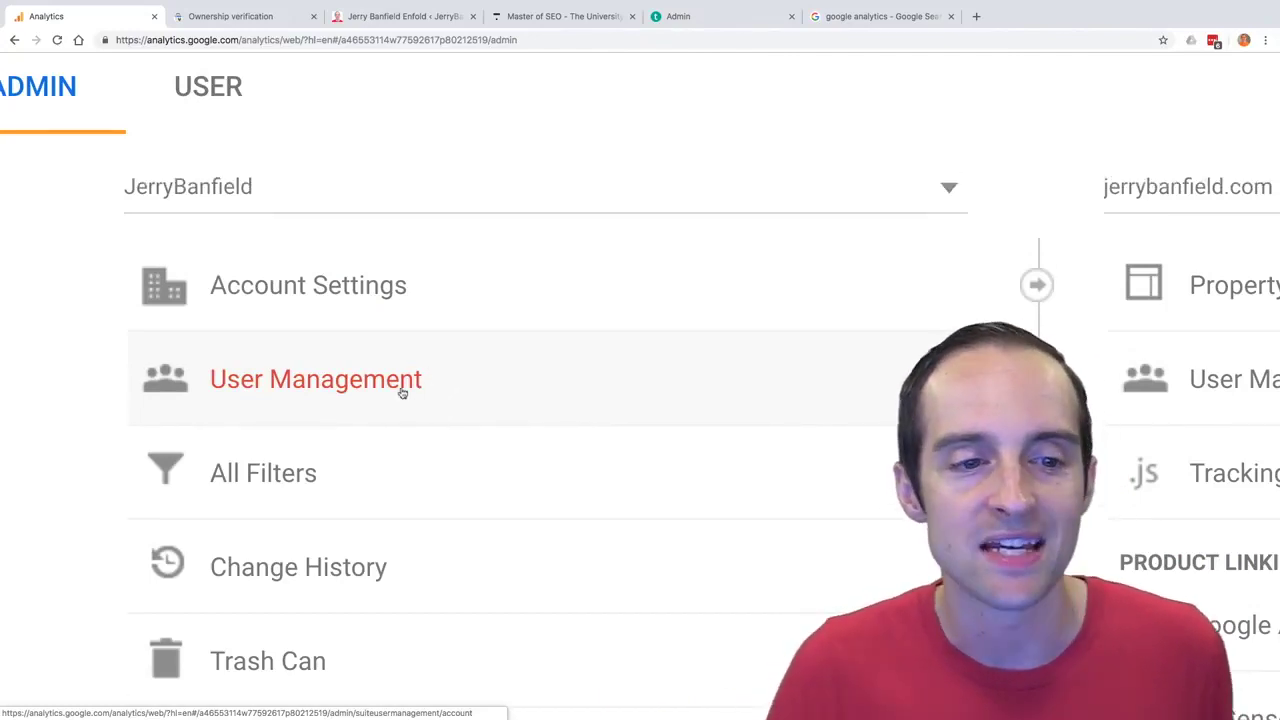
pyautogui.scroll(1, 400, 395)
pyautogui.scroll(1, 440, 405)
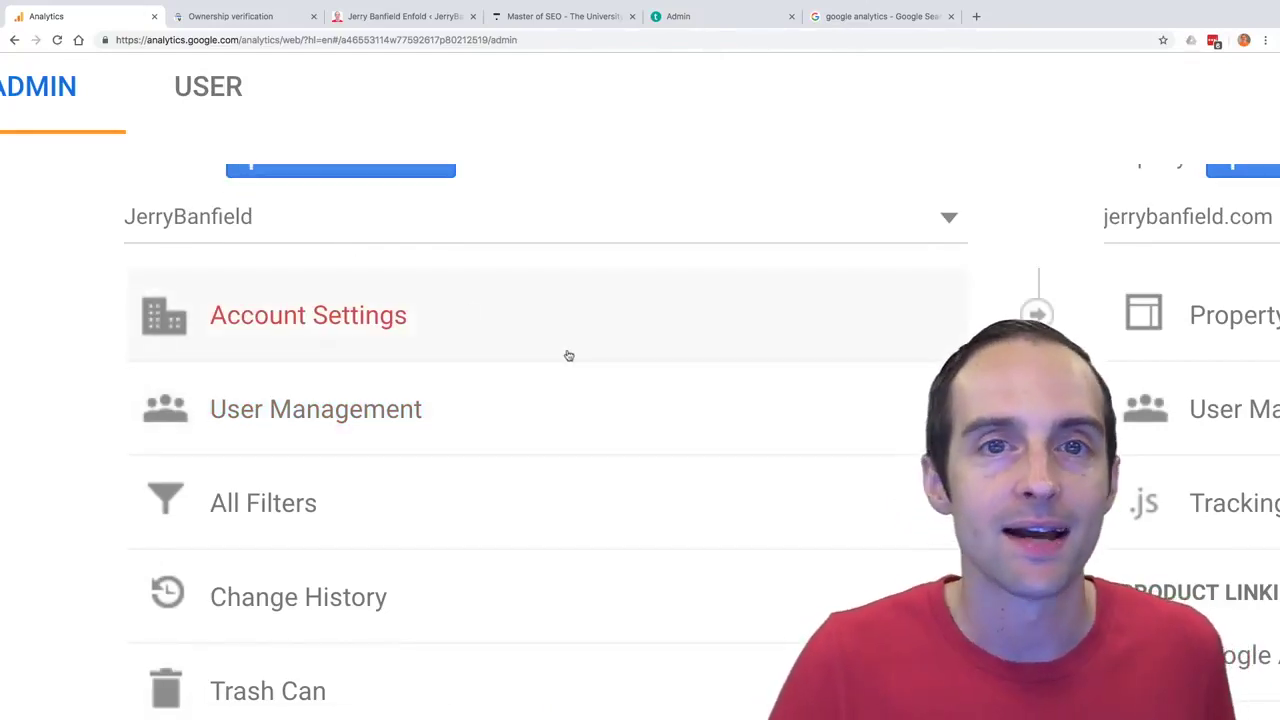
pyautogui.scroll(1, 568, 357)
pyautogui.hscroll(1, 568, 357)
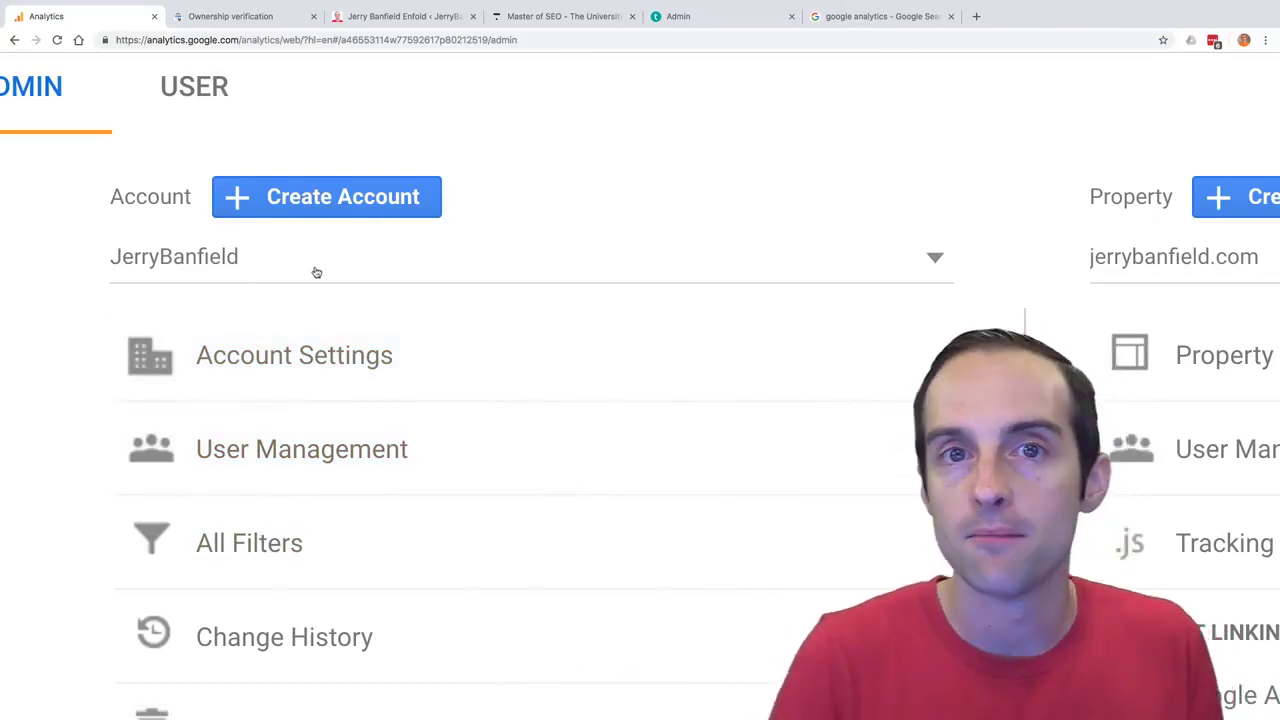
# Examine the website's property options in the administration settings and check them against the tracking code in the WordPress Enfold theme options.
pyautogui.hscroll(3, 316, 272)
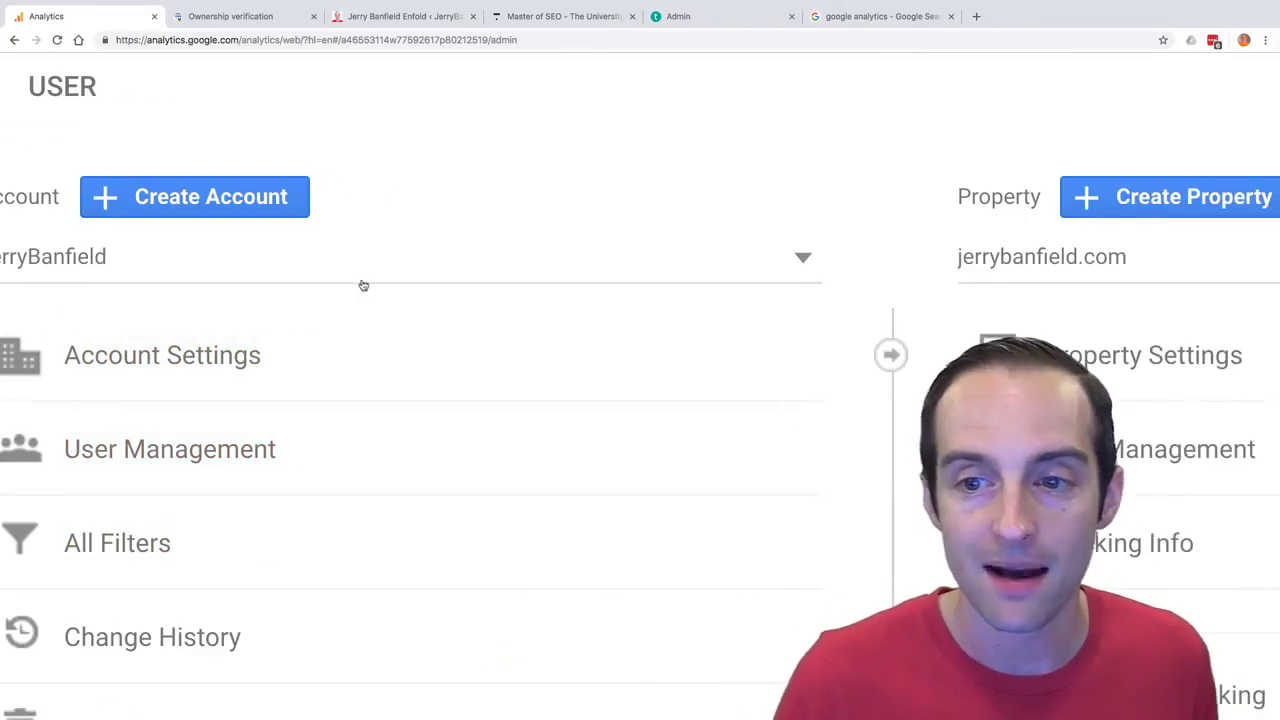
pyautogui.hscroll(-2, 305, 273)
pyautogui.hscroll(5, 518, 305)
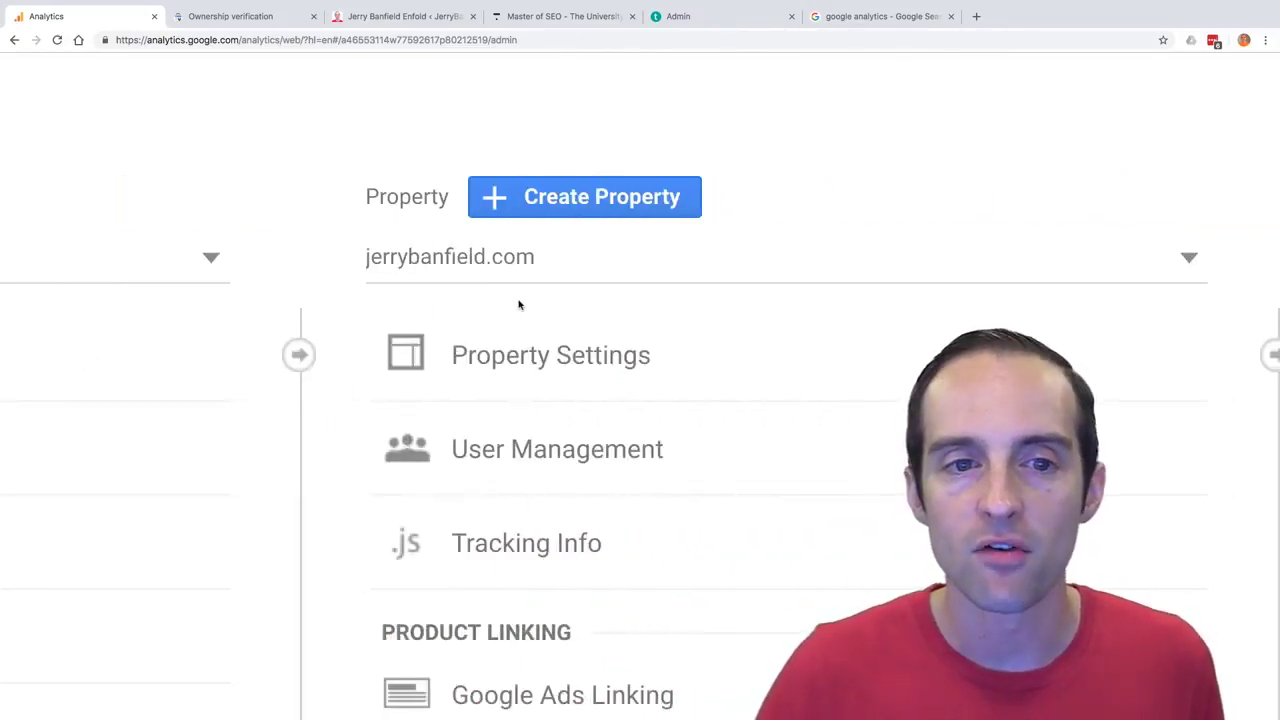
pyautogui.scroll(-1, 520, 308)
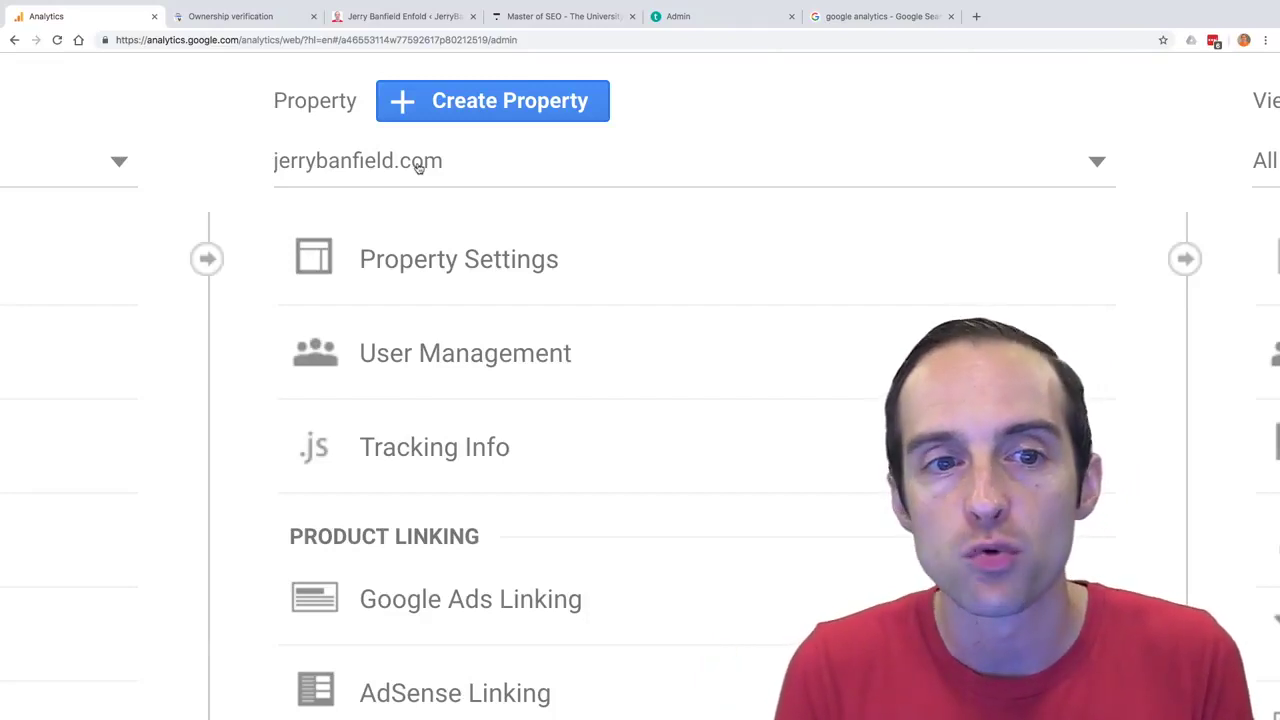
pyautogui.click(405, 17)
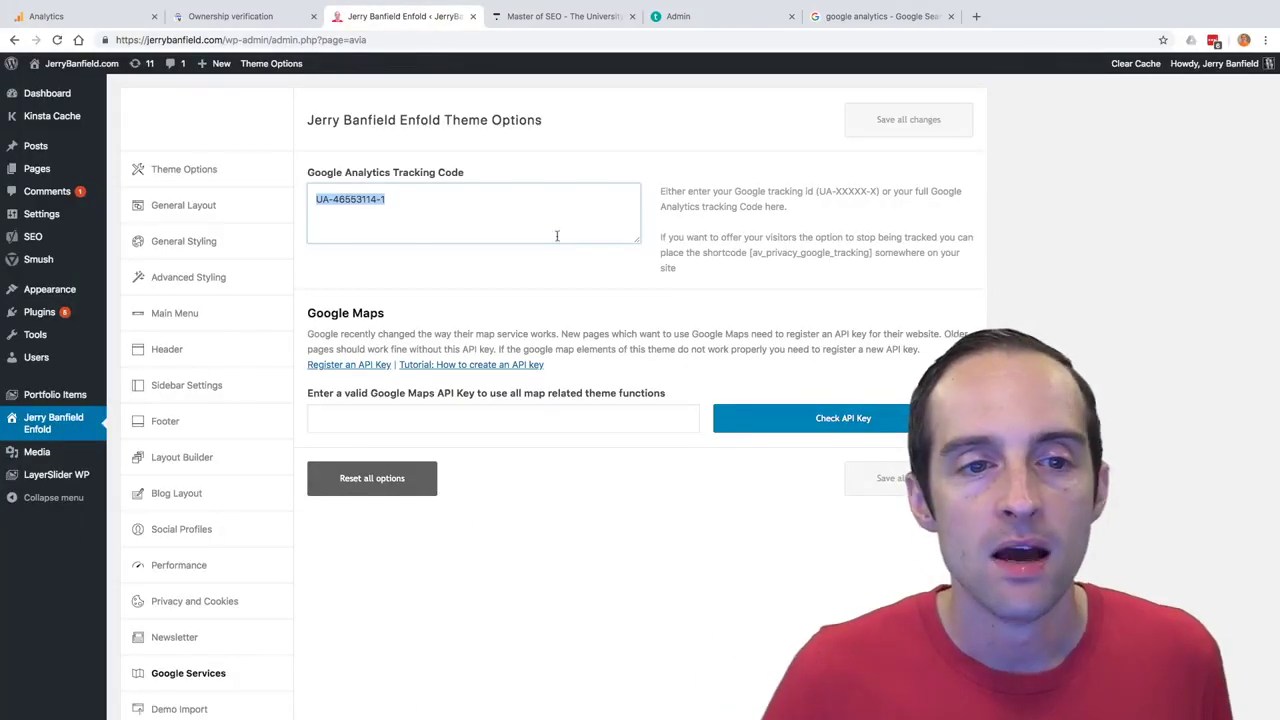
pyautogui.click(60, 16)
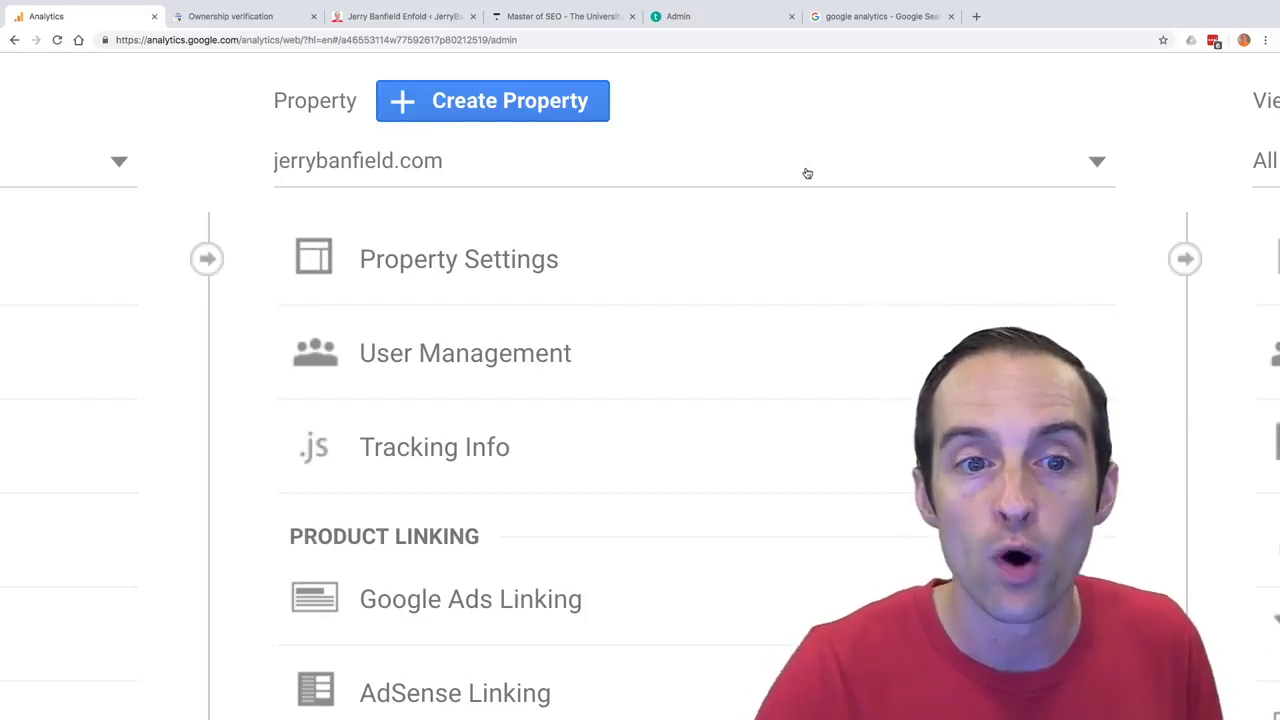
# Compare the account-level administration options with the property-level ones, including User Management and property creation.
pyautogui.hscroll(-3, 608, 422)
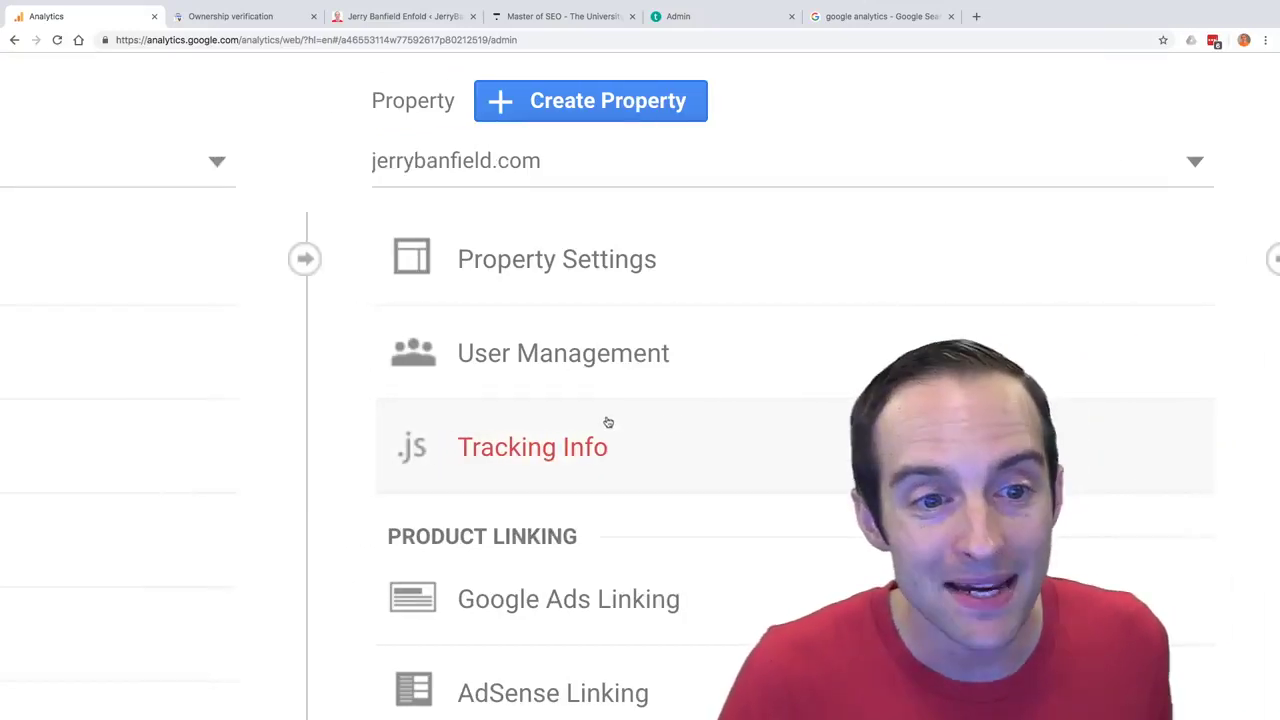
pyautogui.hscroll(-5, 608, 422)
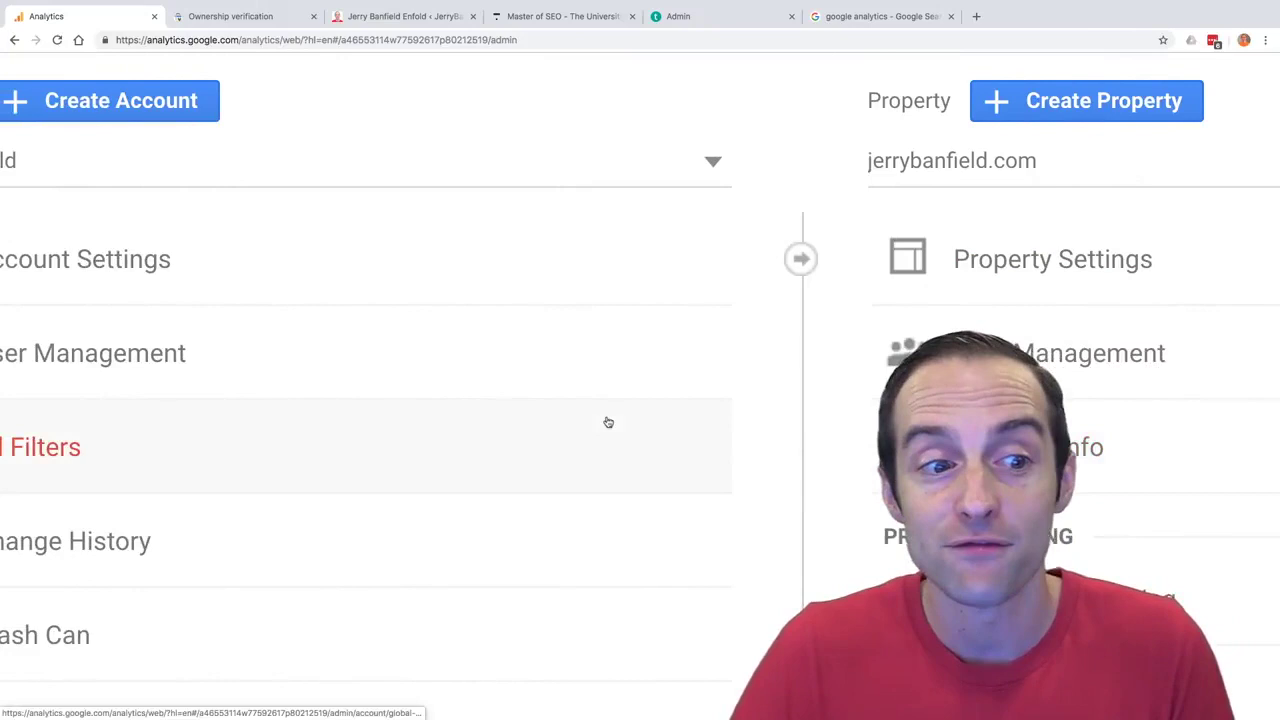
pyautogui.hscroll(-1, 586, 421)
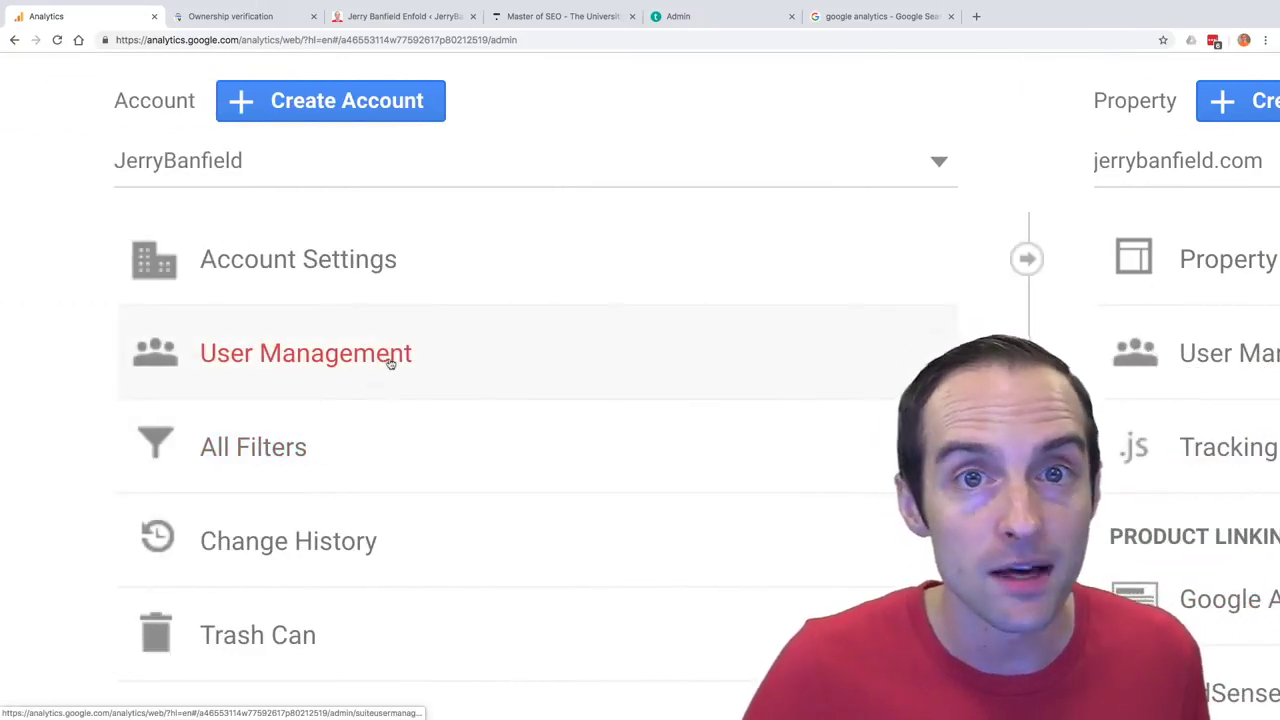
pyautogui.hscroll(7, 374, 358)
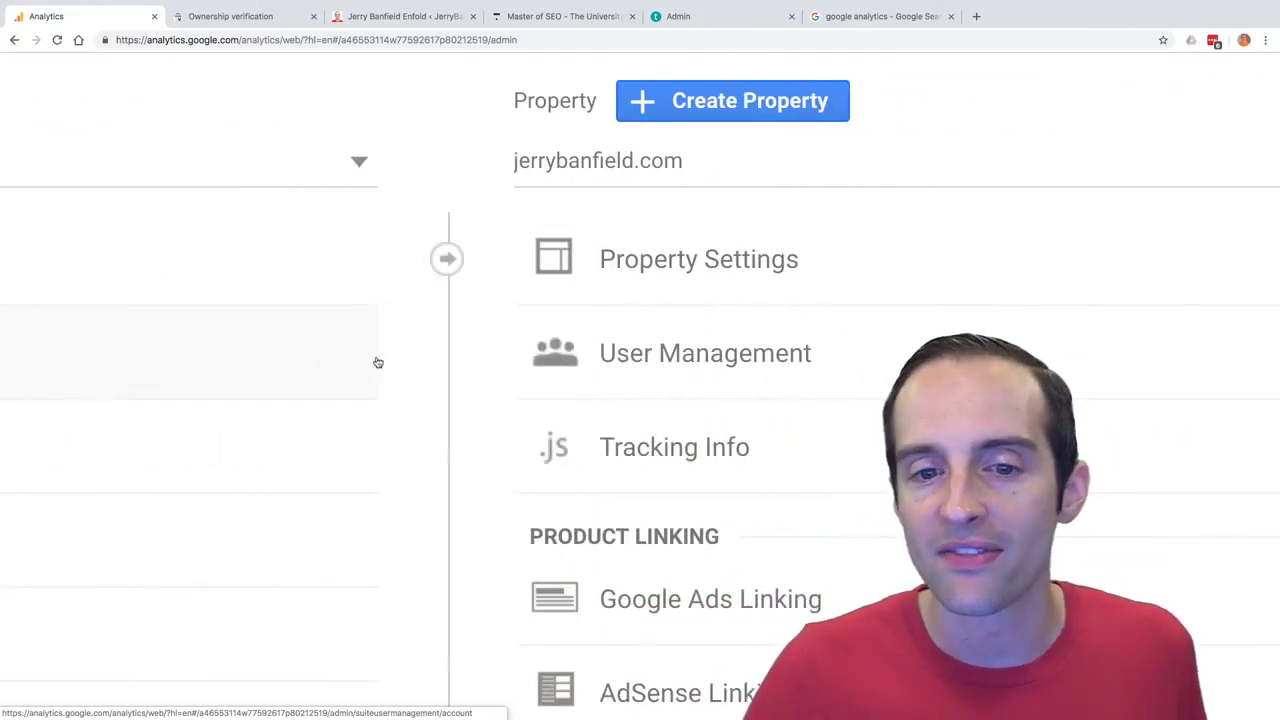
pyautogui.hscroll(1, 378, 362)
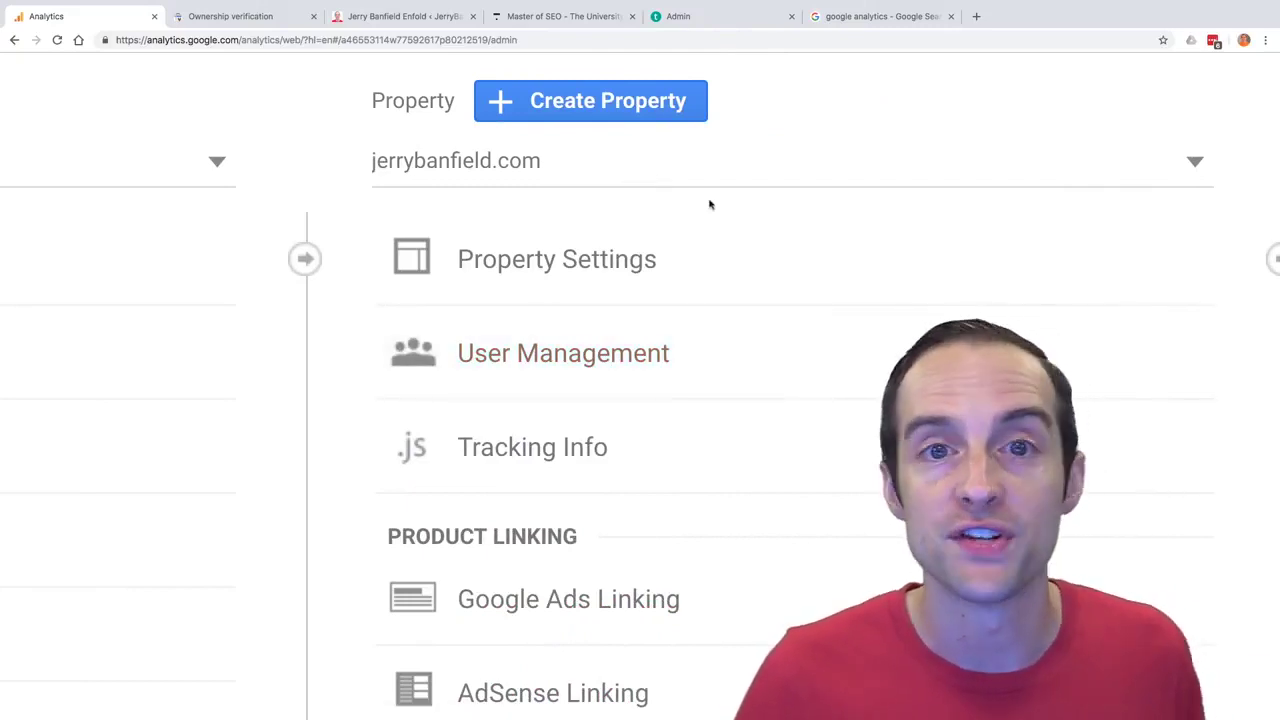
pyautogui.hscroll(2, 711, 205)
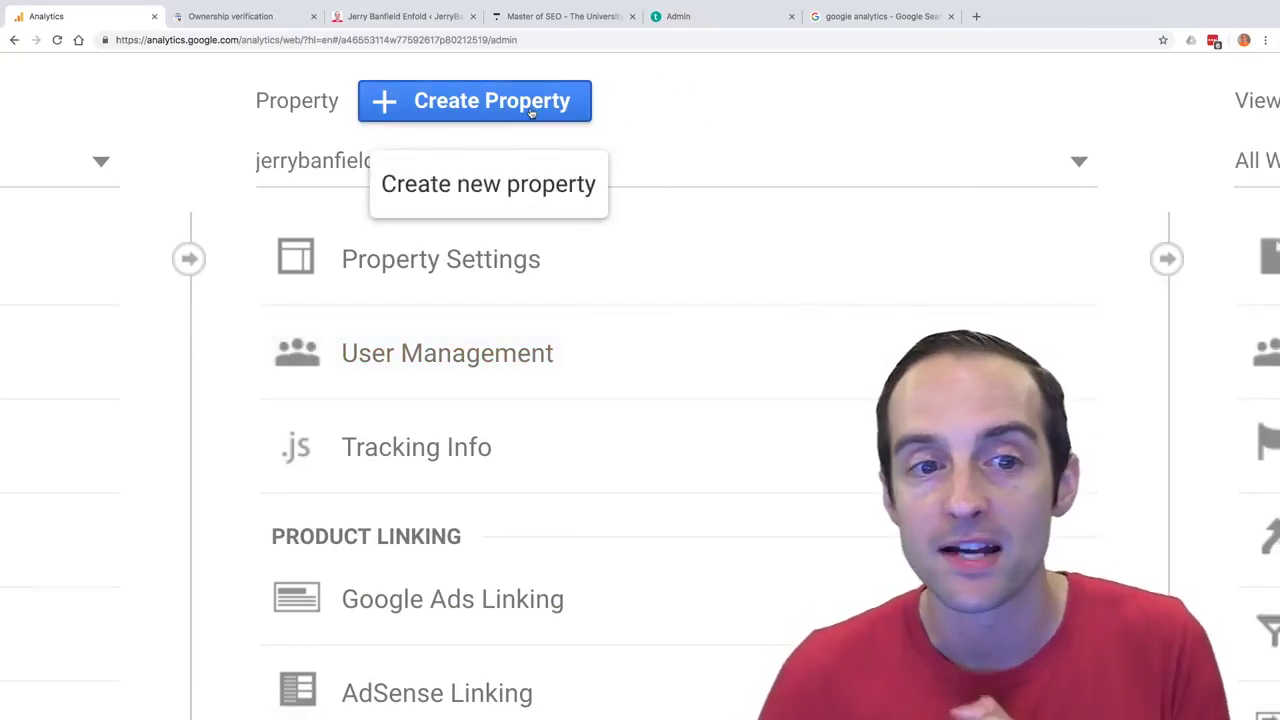
pyautogui.hscroll(-5, 454, 197)
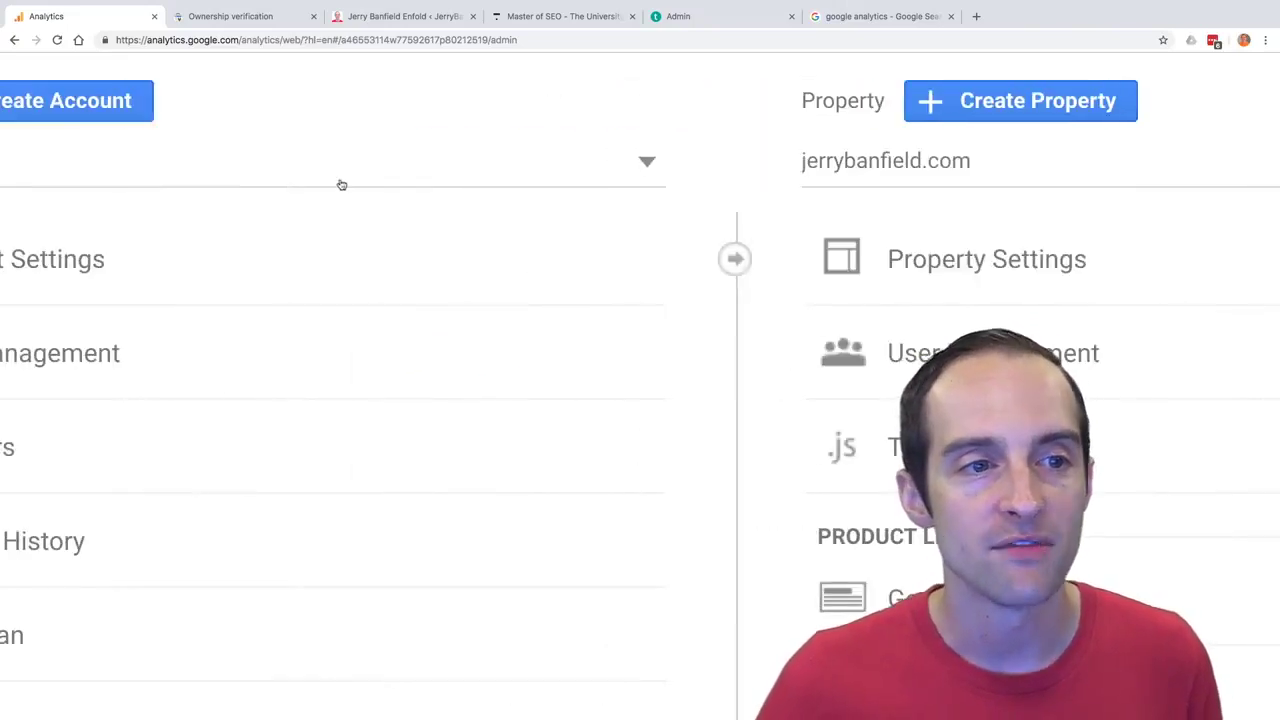
pyautogui.hscroll(3, 343, 186)
pyautogui.hscroll(5, 760, 100)
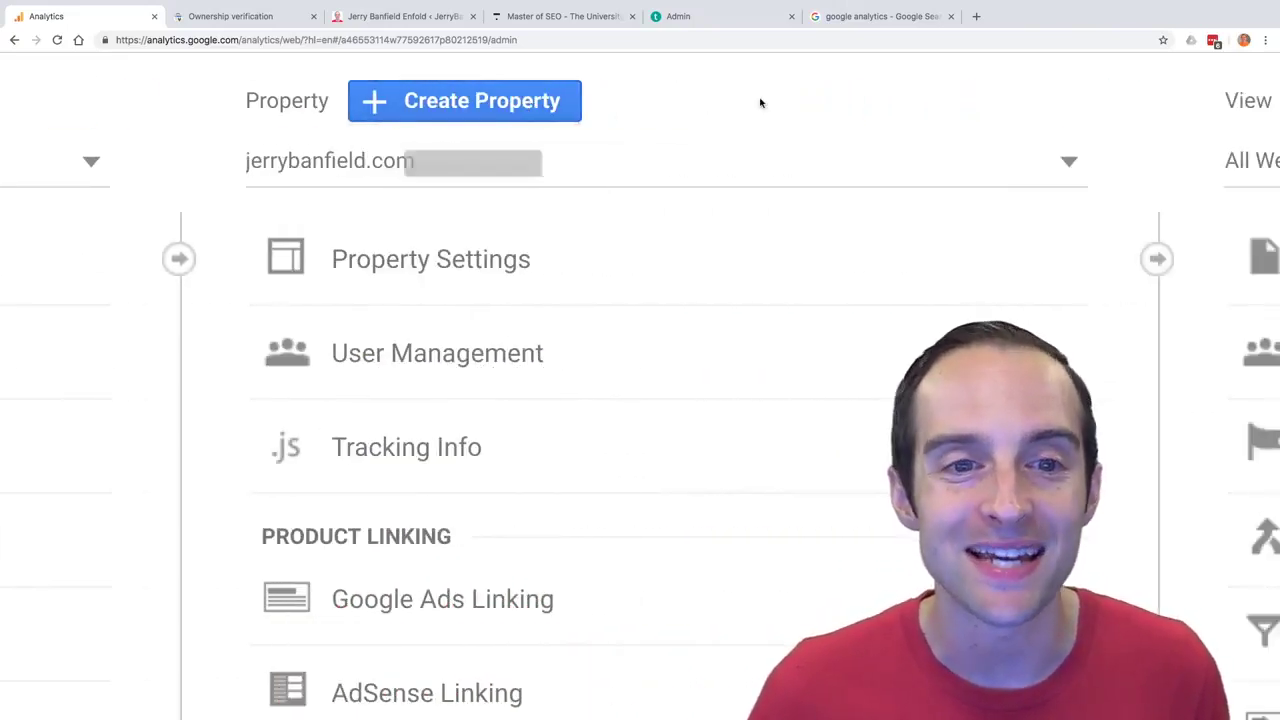
# Open the Tracking Code page from the property's Tracking Info options and view its full content.
pyautogui.scroll(-1, 537, 271)
pyautogui.click(330, 378)
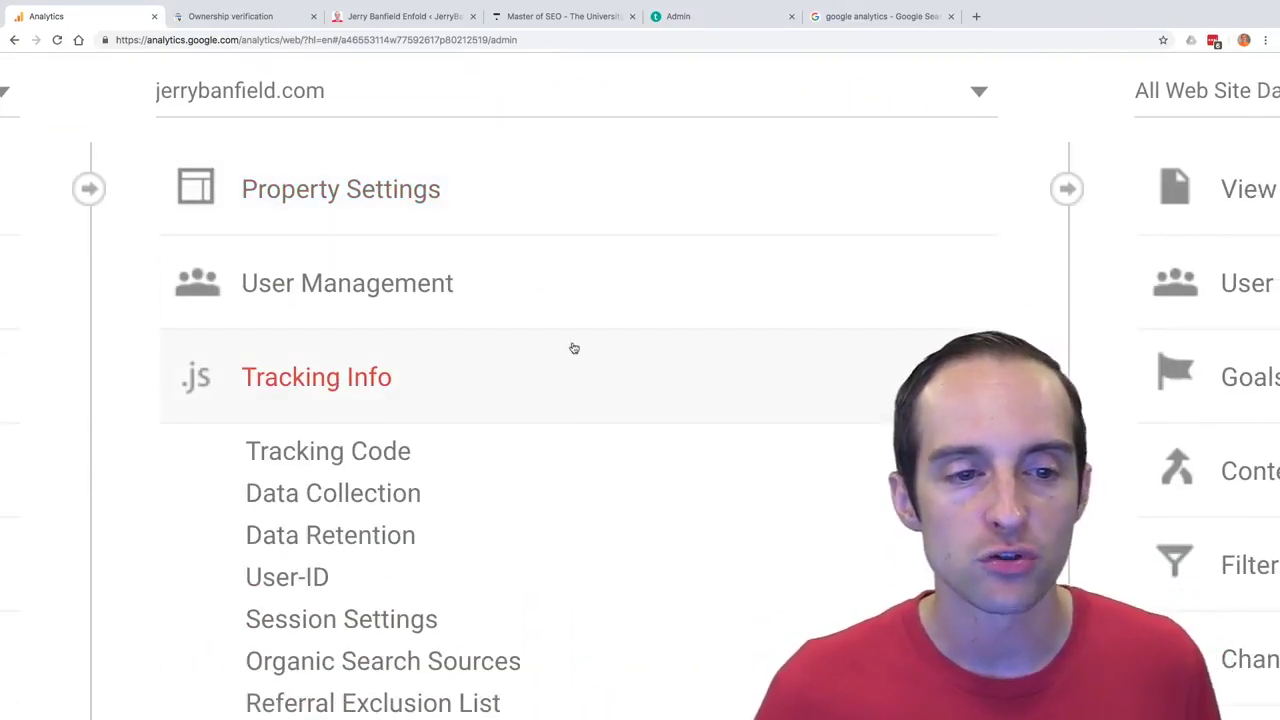
pyautogui.scroll(-2, 531, 360)
pyautogui.click(343, 358)
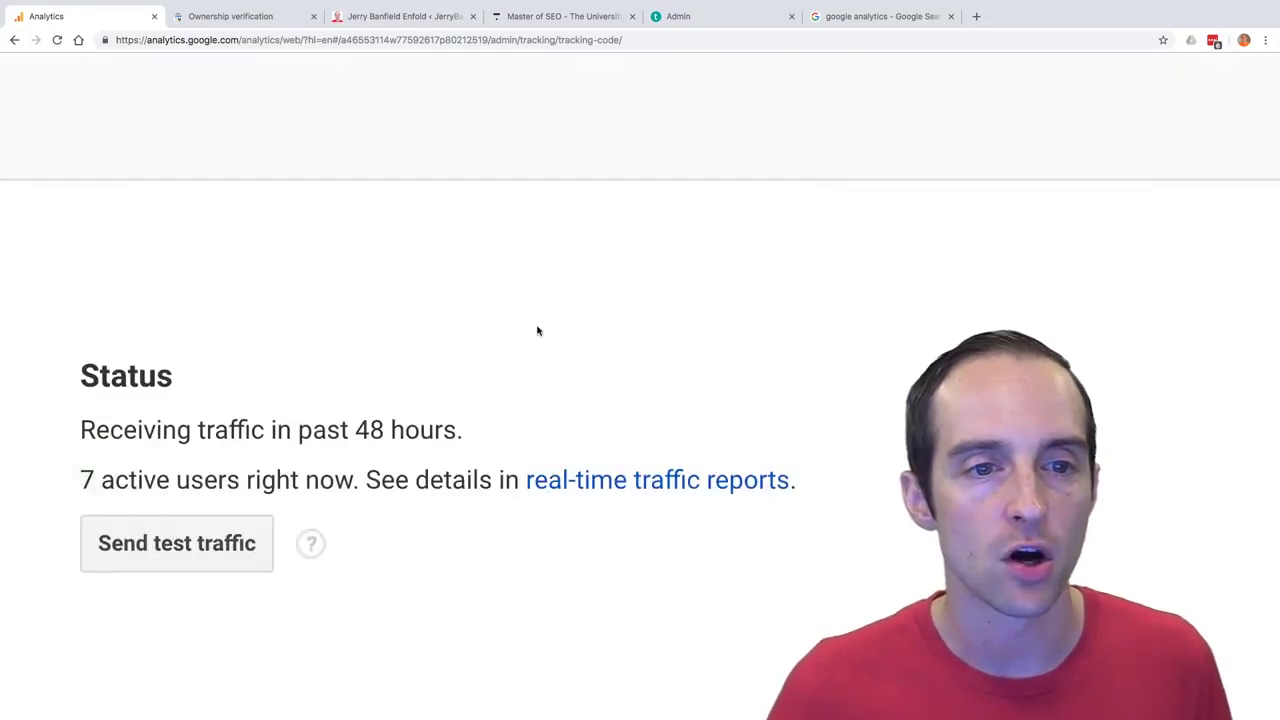
pyautogui.scroll(-5, 537, 331)
pyautogui.scroll(-5, 537, 331)
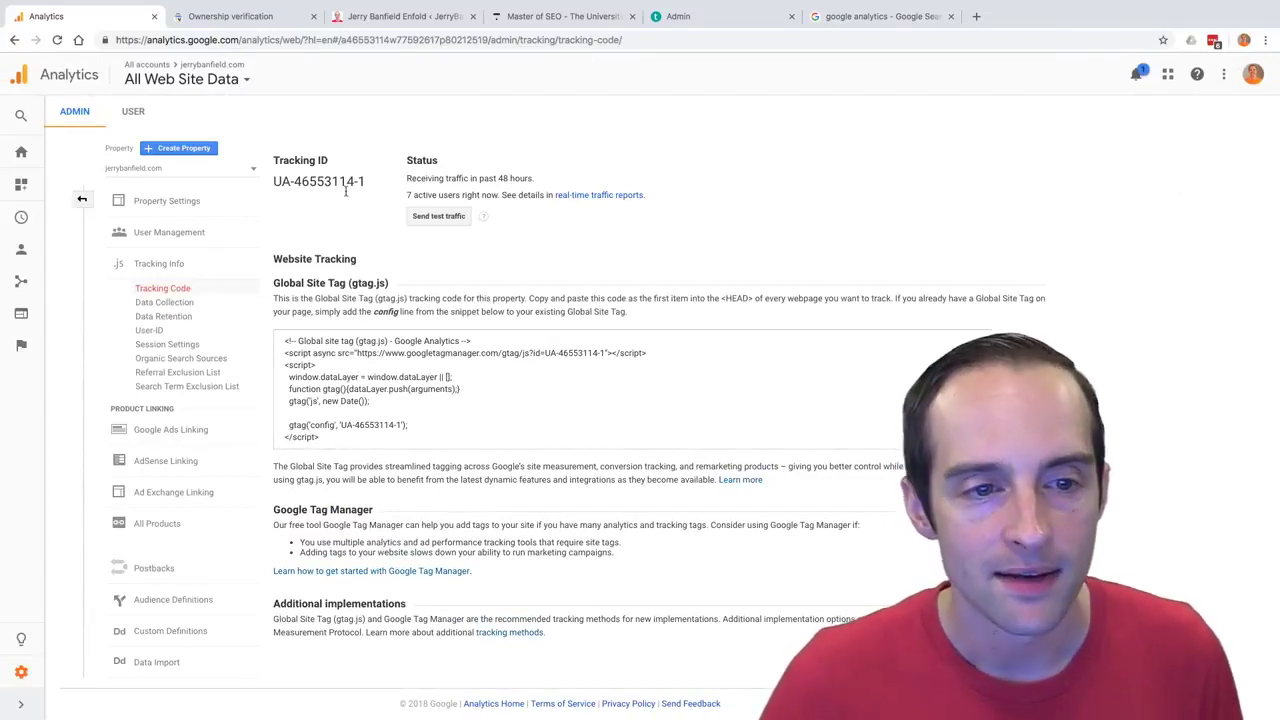
# Select the entire Global Site Tag (gtag.js) snippet under Website Tracking.
pyautogui.scroll(5, 360, 425)
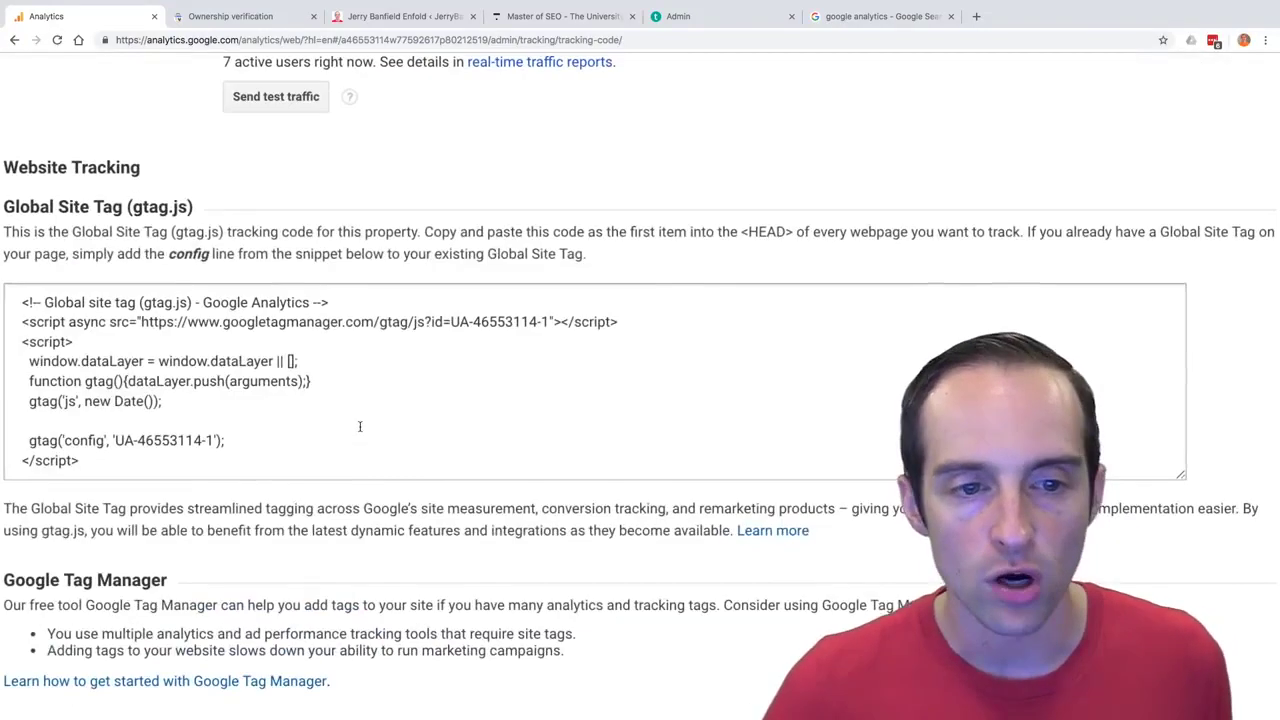
pyautogui.click(360, 423)
pyautogui.scroll(1, 251, 388)
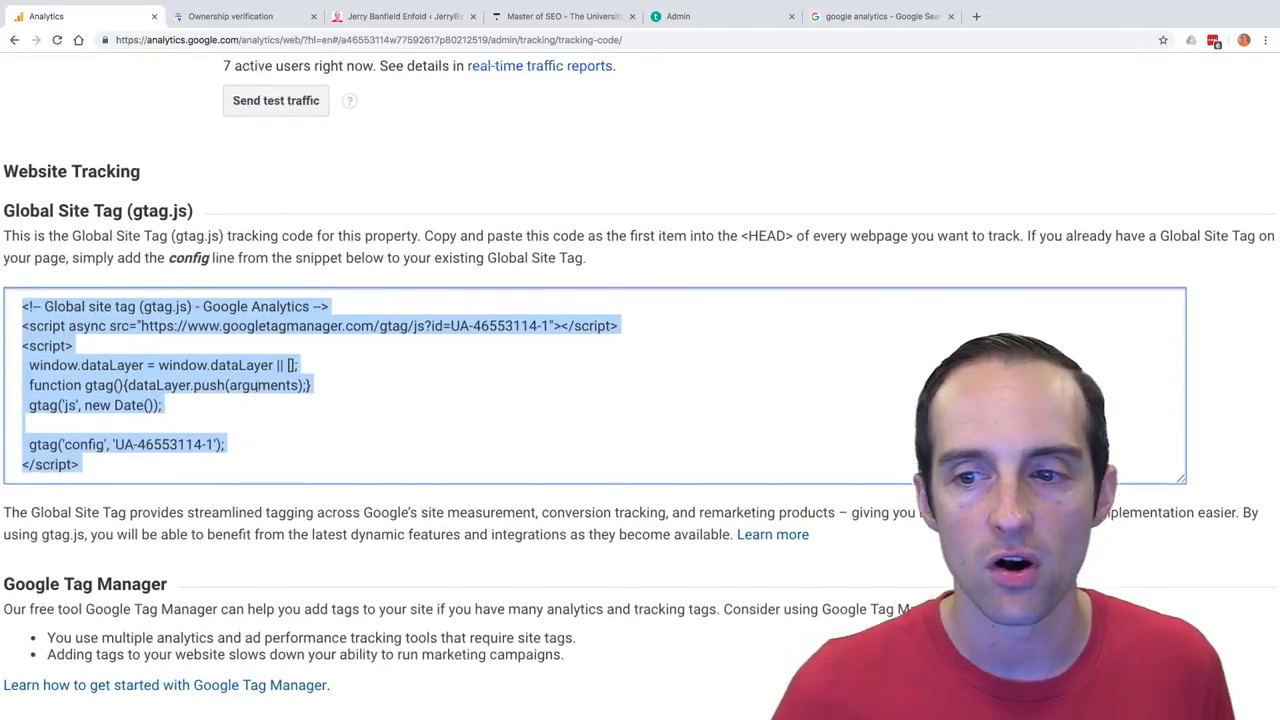
pyautogui.scroll(-5, 288, 397)
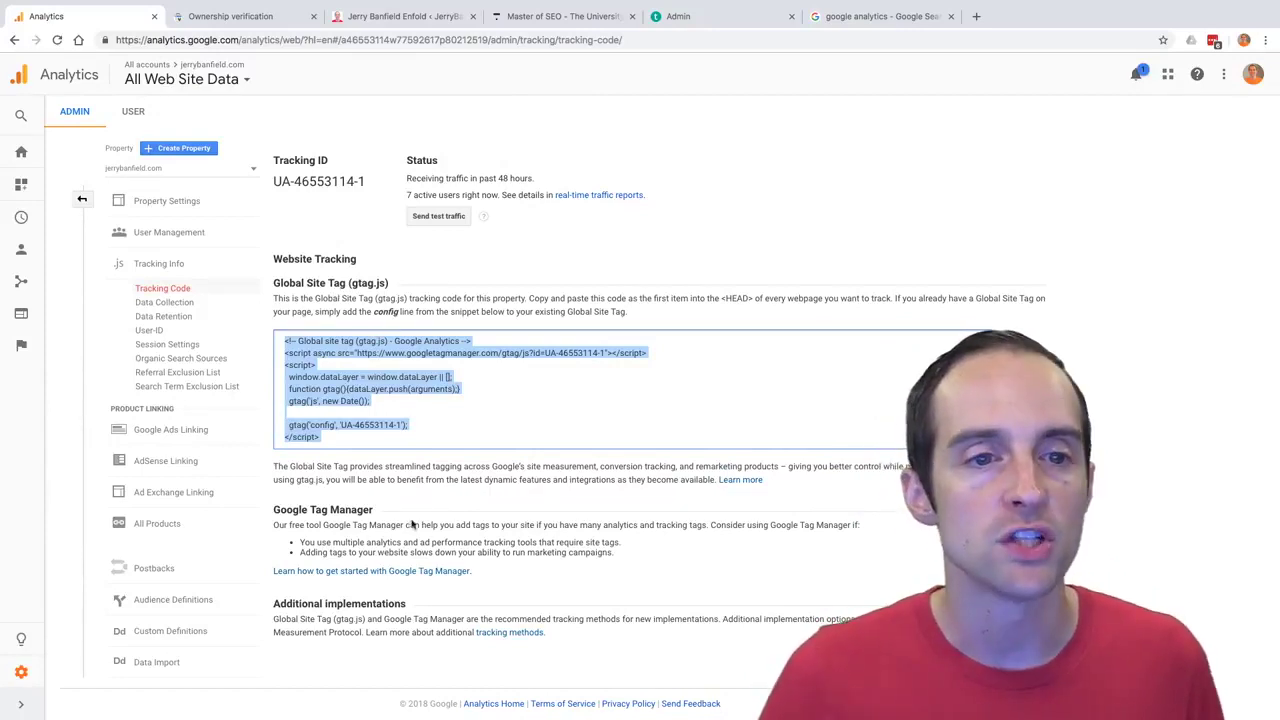
# Highlight the property's Tracking ID on the tracking code page.
pyautogui.scroll(5, 372, 220)
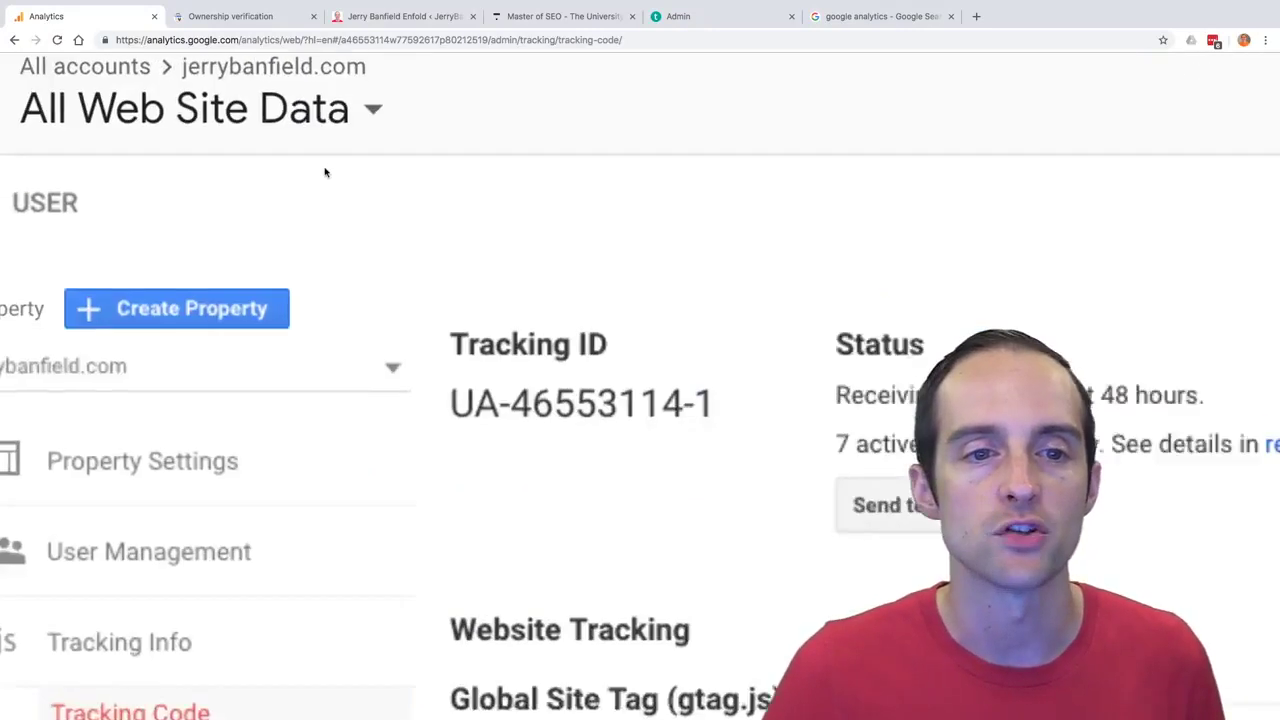
pyautogui.scroll(-4, 544, 366)
pyautogui.hscroll(4, 544, 366)
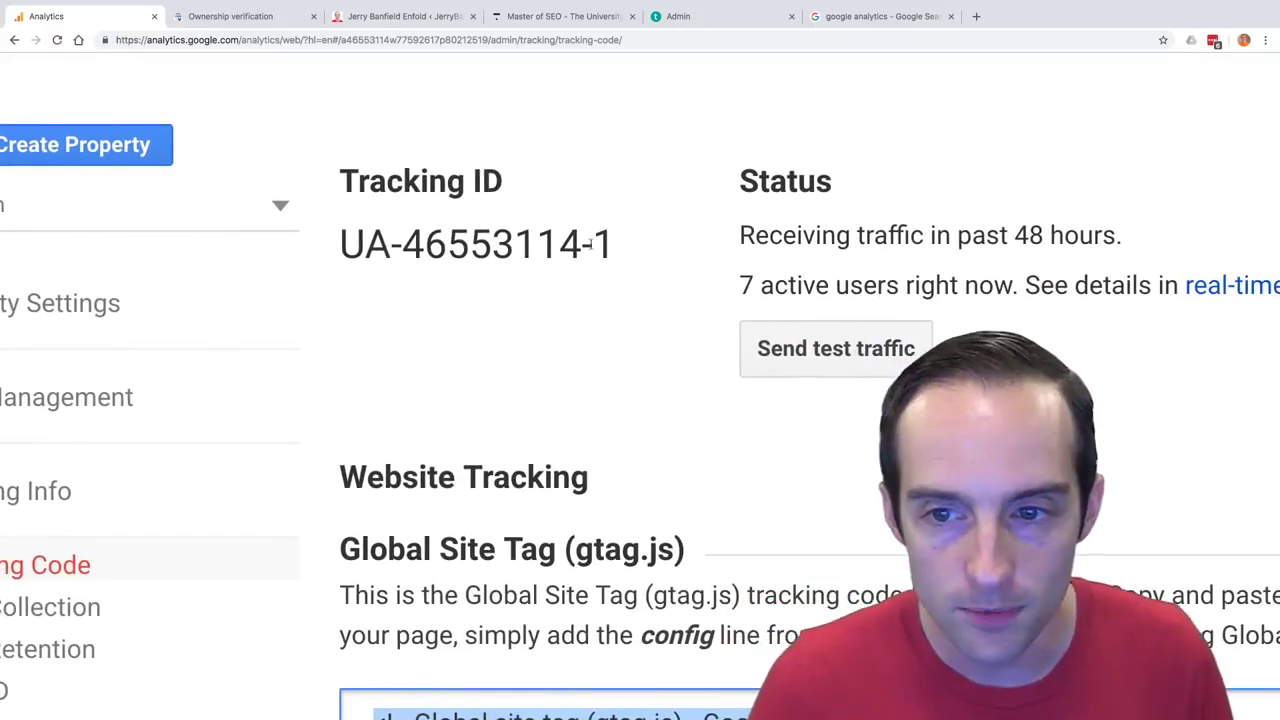
pyautogui.moveTo(563, 243); pyautogui.dragTo(256, 246)
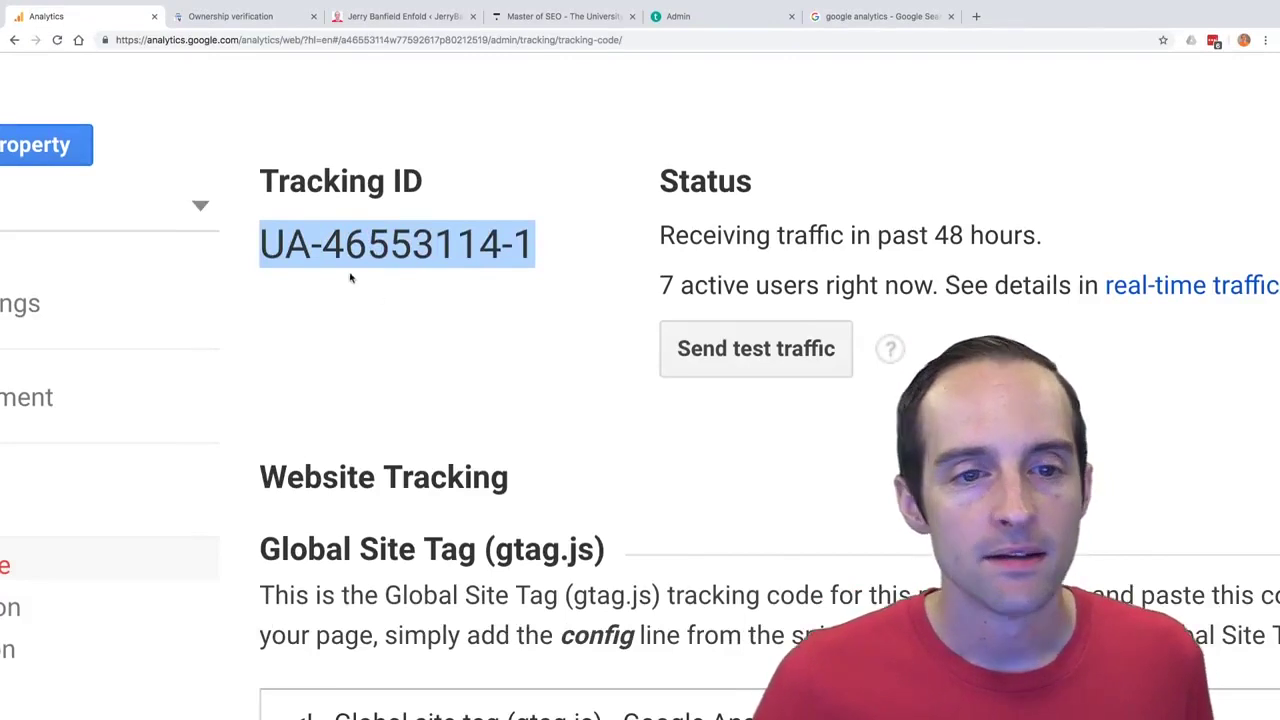
# Switch to the WordPress Enfold theme options and highlight the instruction on entering the Google tracking ID or full tracking code.
pyautogui.click(395, 16)
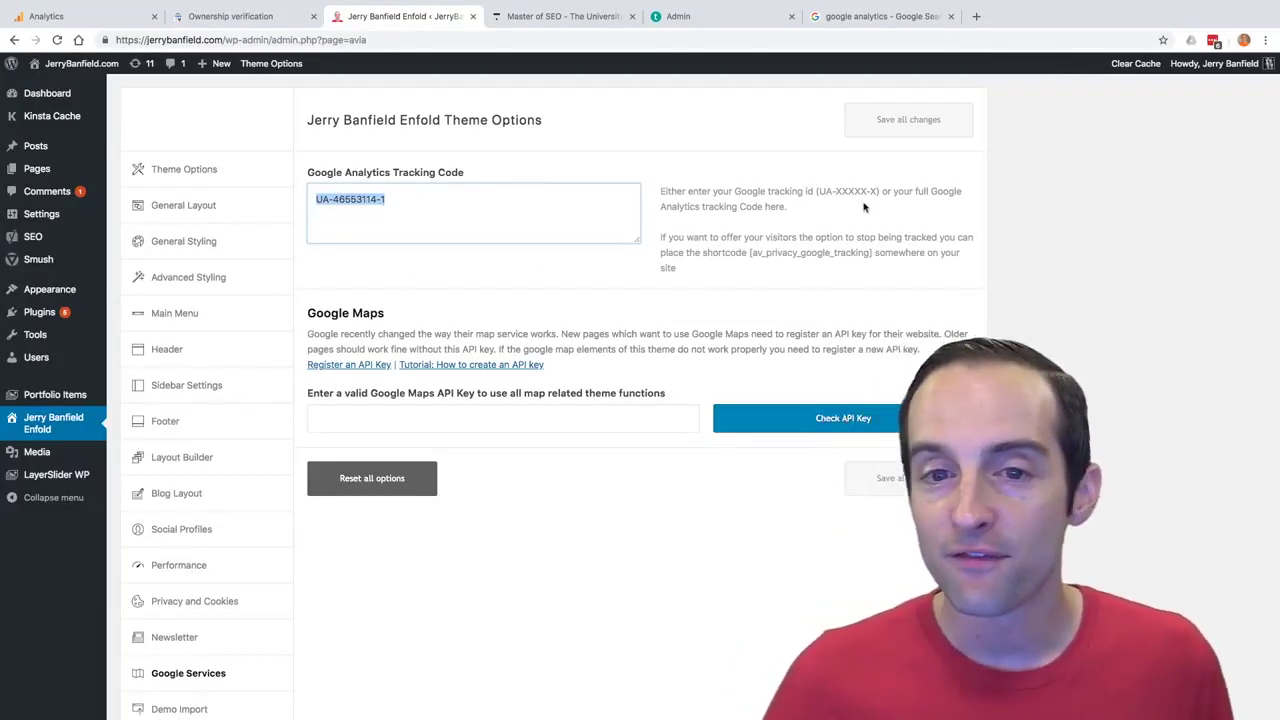
pyautogui.scroll(5, 864, 207)
pyautogui.scroll(-1, 673, 306)
pyautogui.moveTo(584, 260); pyautogui.dragTo(205, 220)
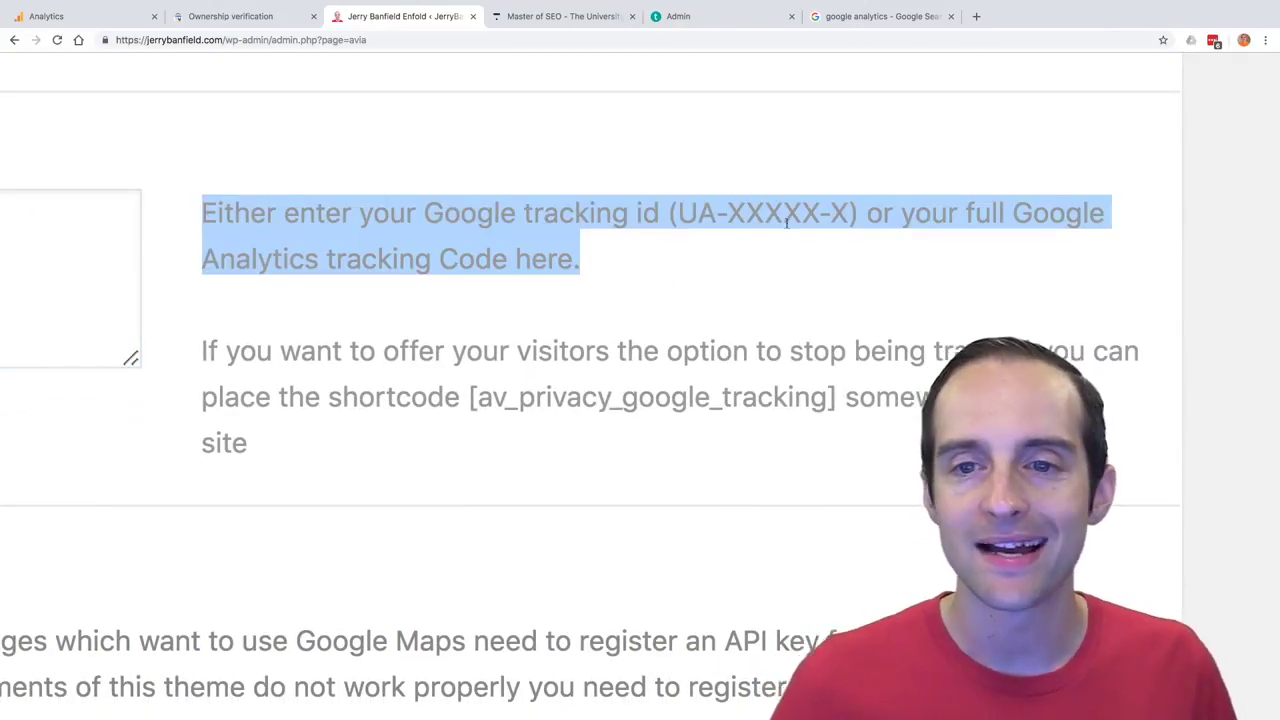
pyautogui.scroll(-5, 670, 259)
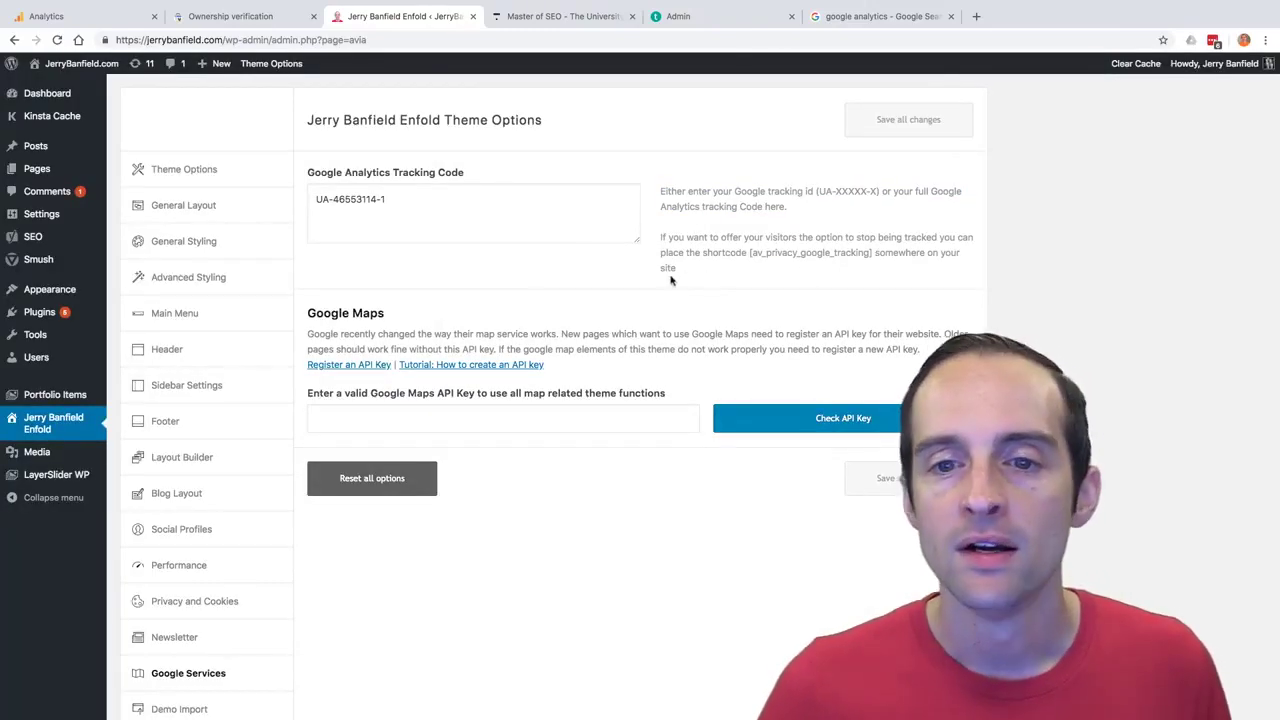
# Highlight and read the note about the [av_privacy_google_tracking] shortcode that lets visitors opt out of tracking.
pyautogui.moveTo(698, 277); pyautogui.dragTo(657, 232)
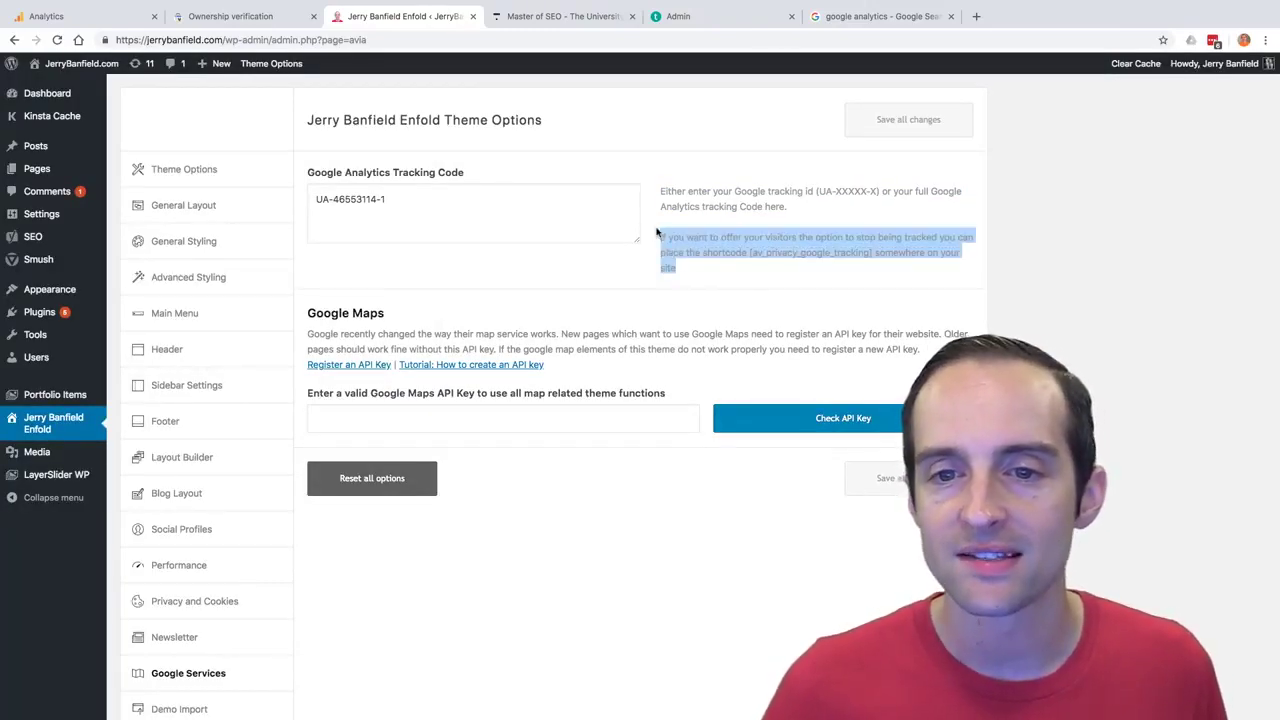
pyautogui.scroll(5, 657, 232)
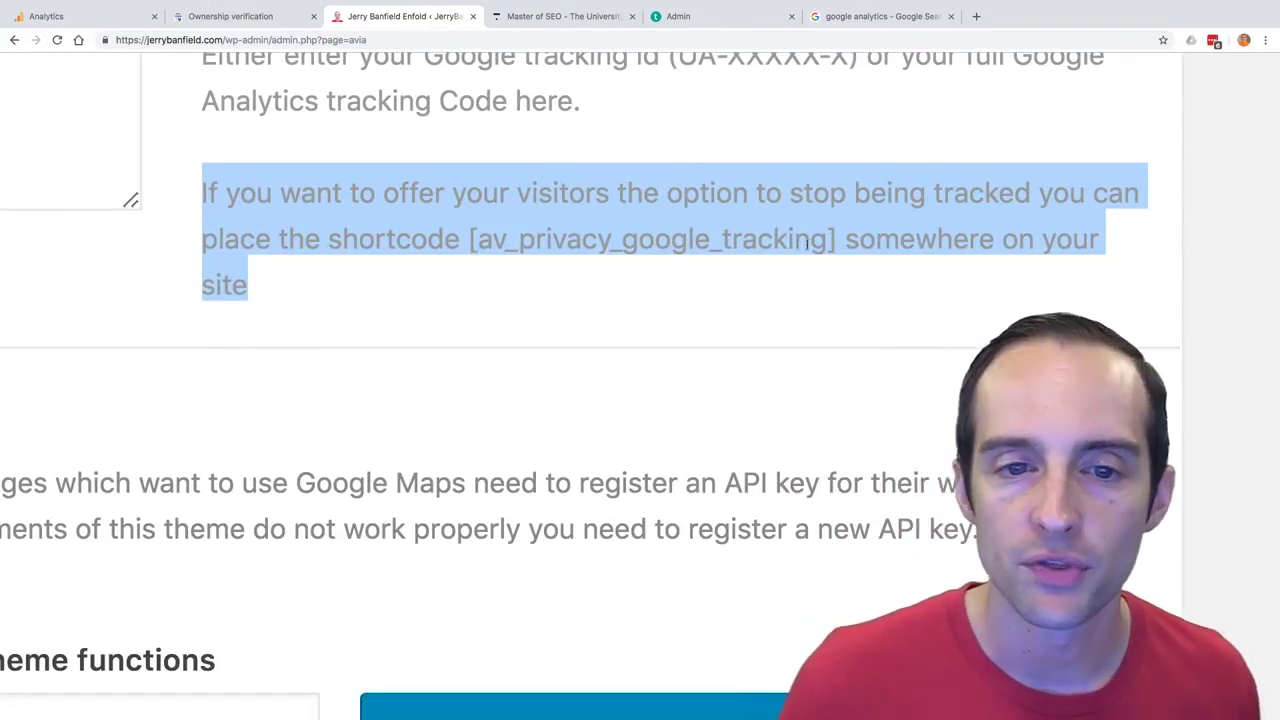
pyautogui.scroll(-5, 540, 265)
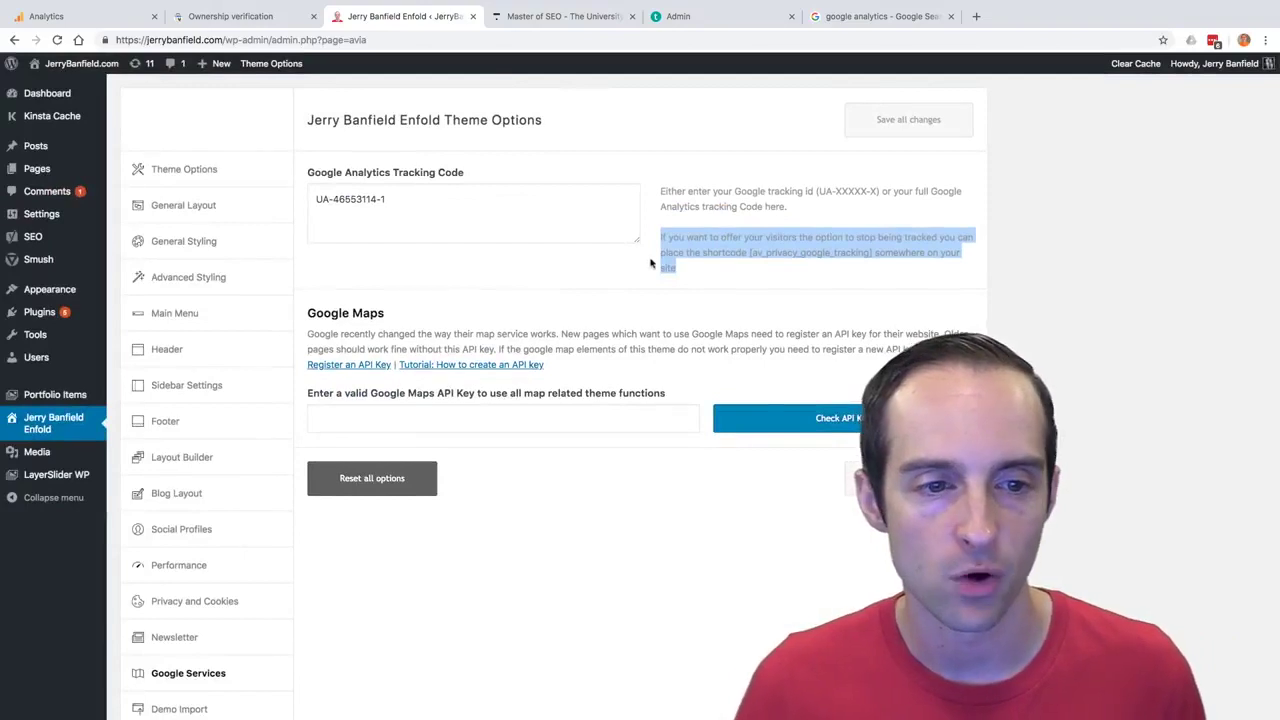
pyautogui.click(759, 260)
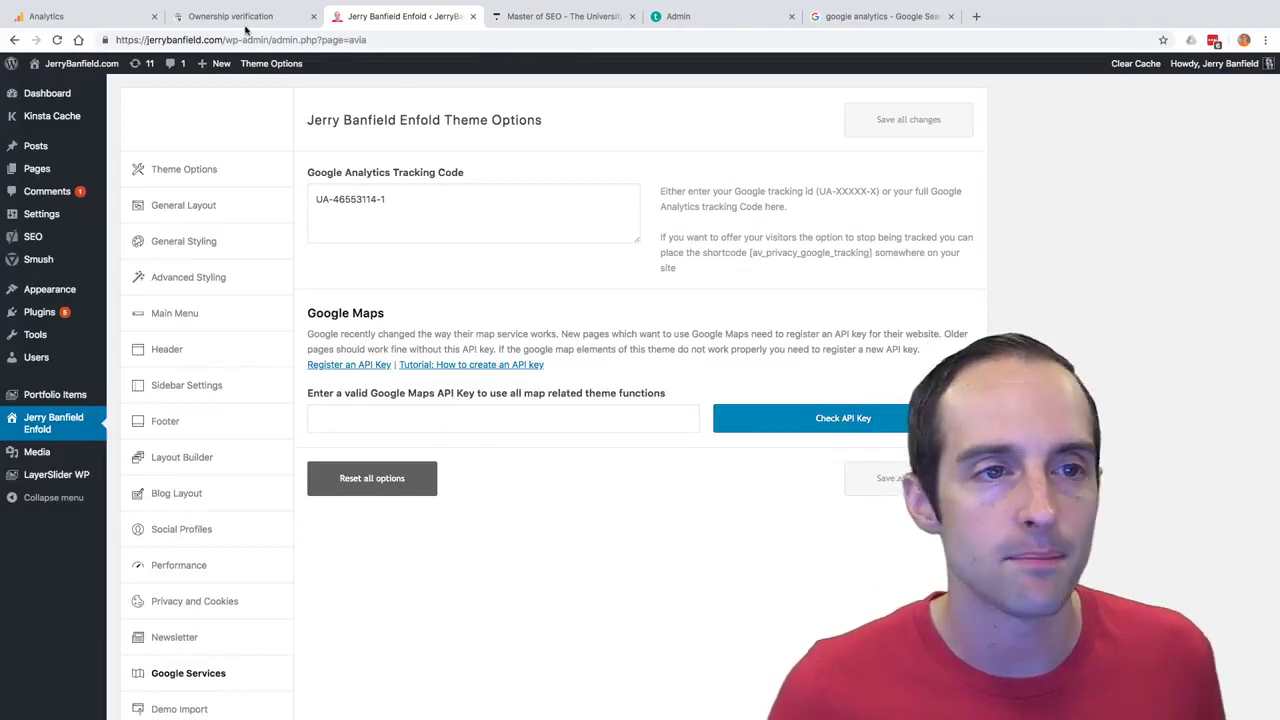
# Switch back to Google Analytics and read the help explanation for sending test traffic on the tracking code page.
pyautogui.click(75, 16)
pyautogui.hotkey('ctrl', '0')
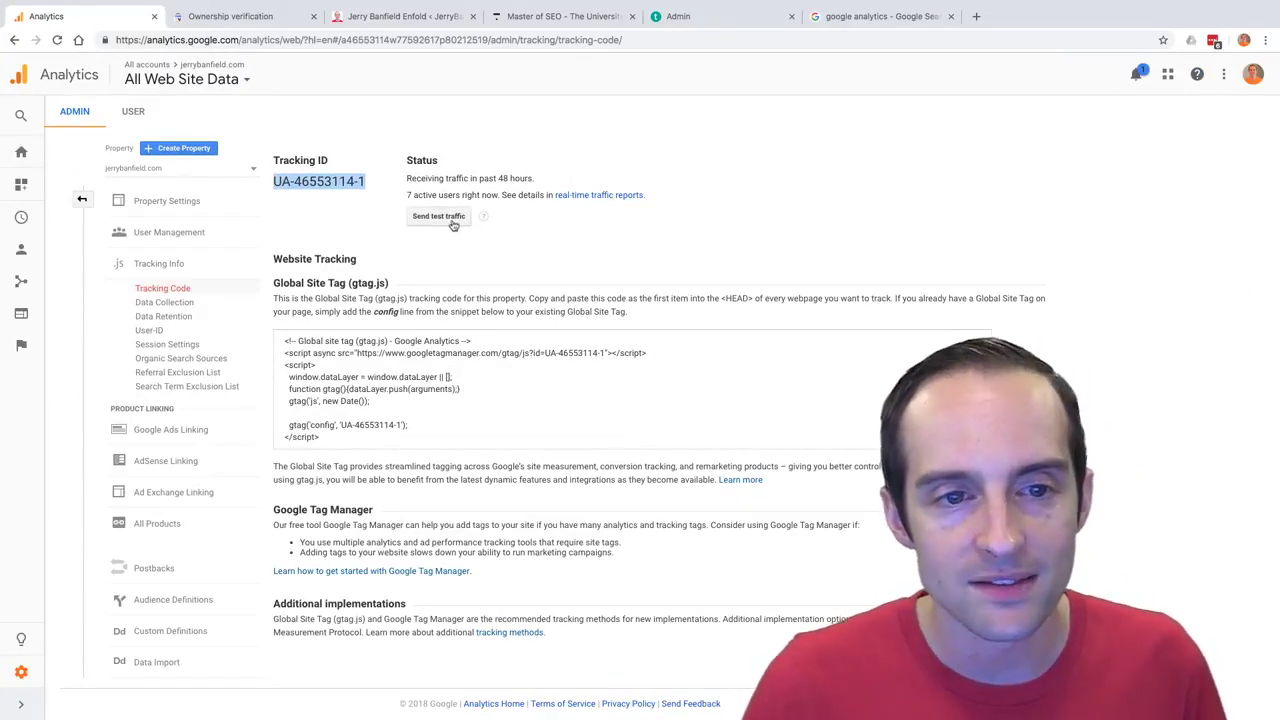
pyautogui.moveTo(483, 223)
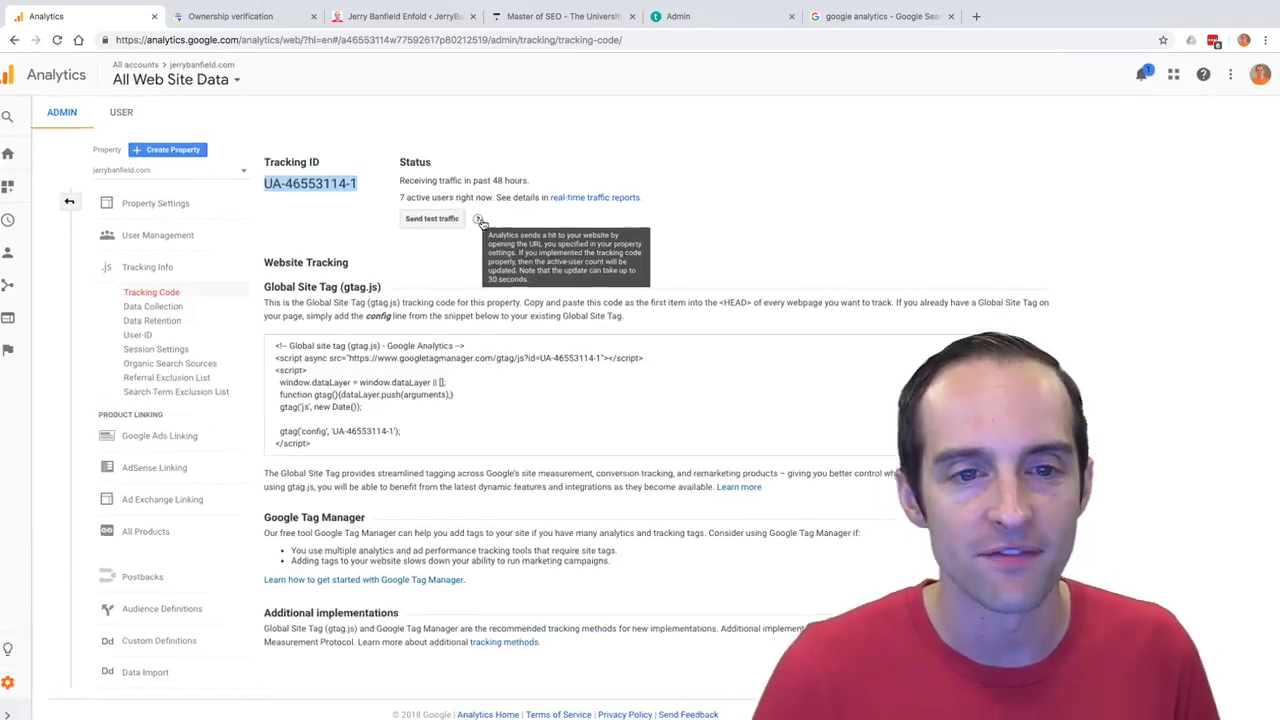
pyautogui.hscroll(-2, 438, 318)
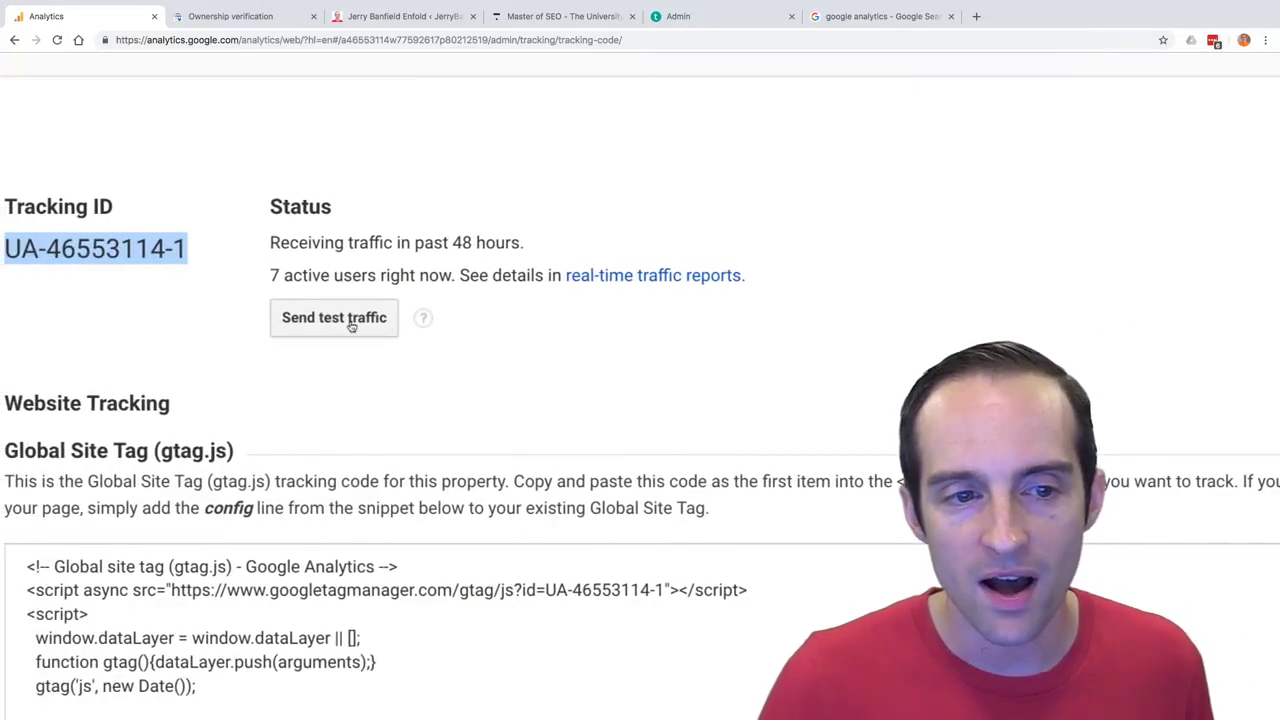
pyautogui.moveTo(423, 320)
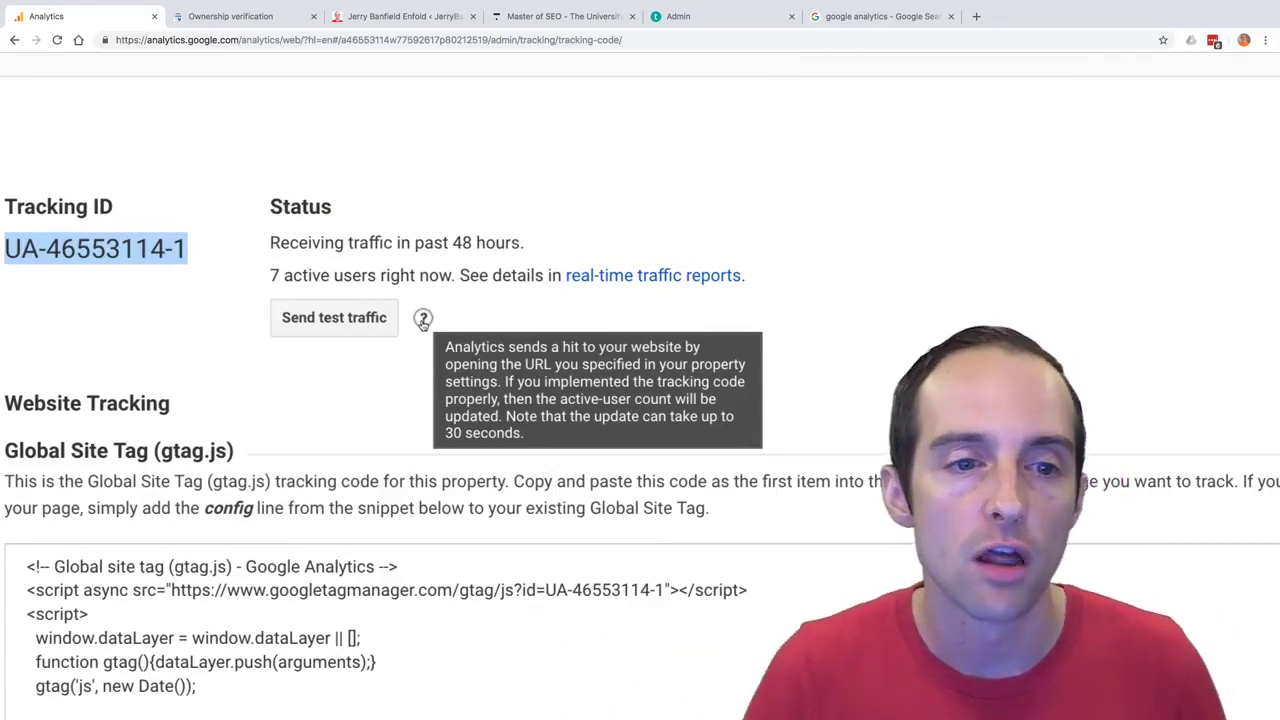
# Highlight the active users line under Status and review the Global Site Tag section below it.
pyautogui.hscroll(-4, 424, 318)
pyautogui.moveTo(470, 277); pyautogui.dragTo(640, 279)
pyautogui.click(632, 282)
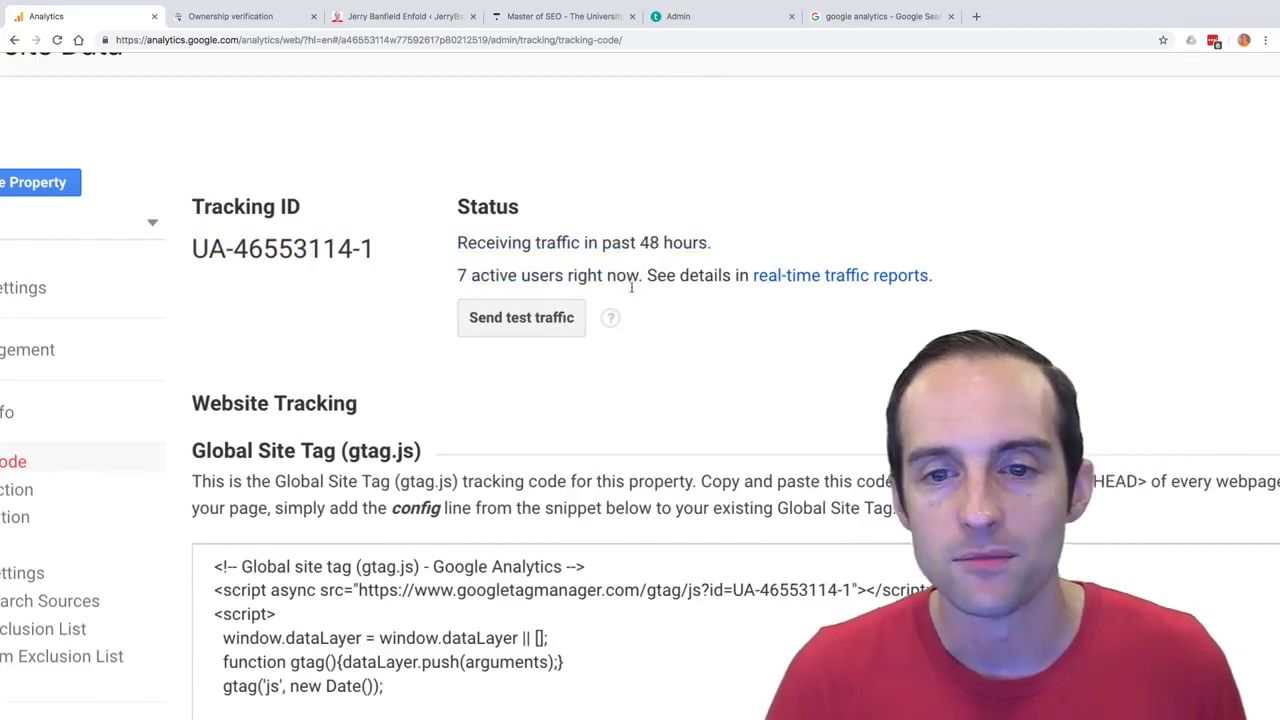
pyautogui.scroll(-2, 632, 285)
pyautogui.scroll(-1, 632, 285)
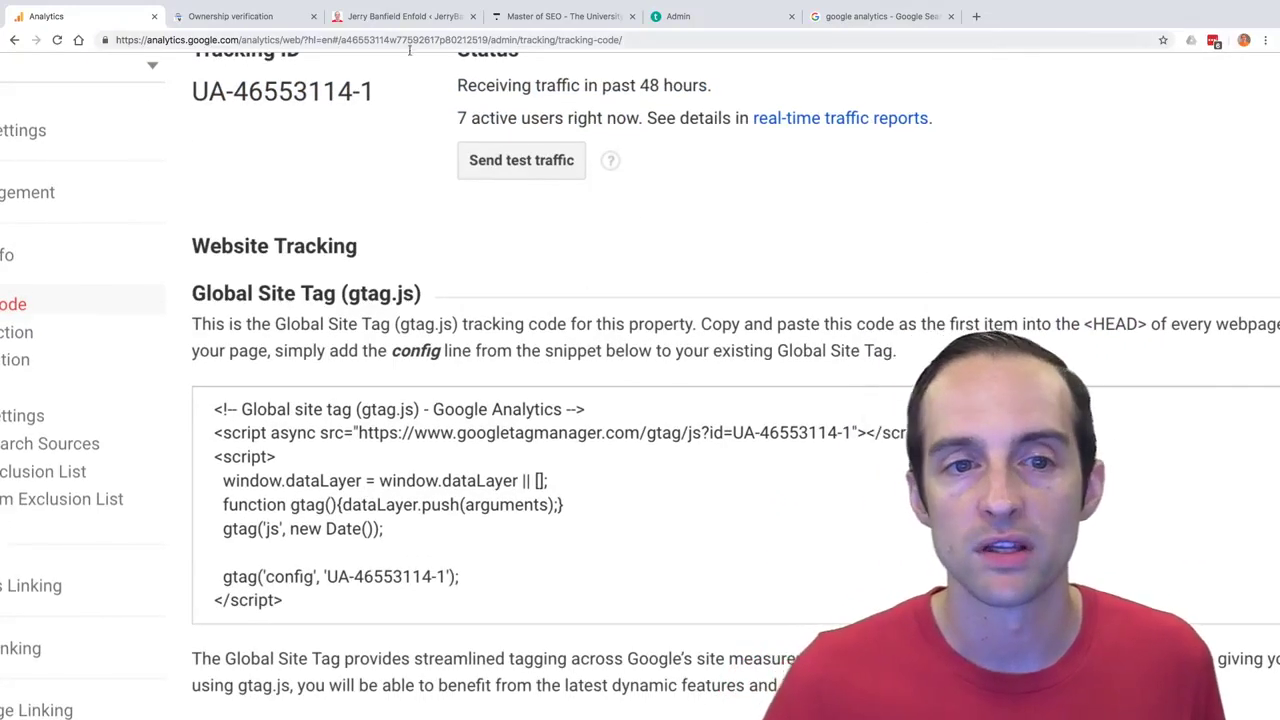
# Review the Google Tag Manager and Additional implementations sections of the tracking code page, and return to the admin overview.
pyautogui.scroll(-7, 627, 325)
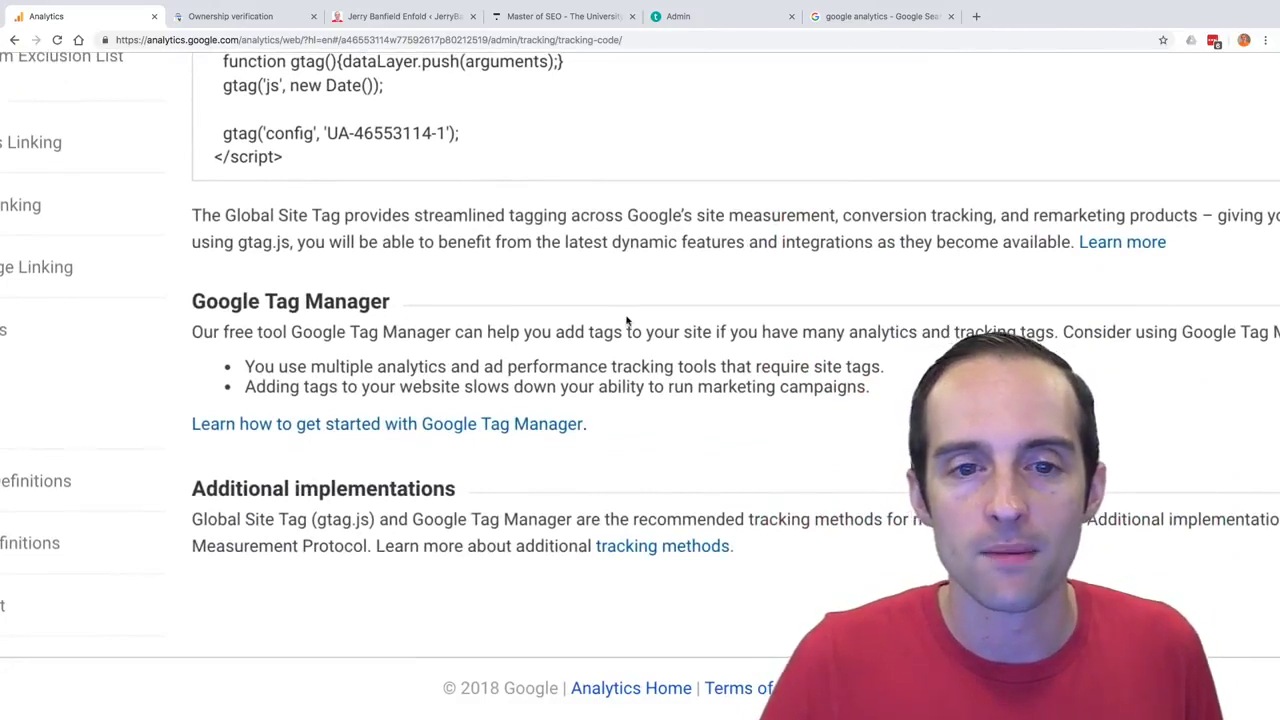
pyautogui.press('super+0')
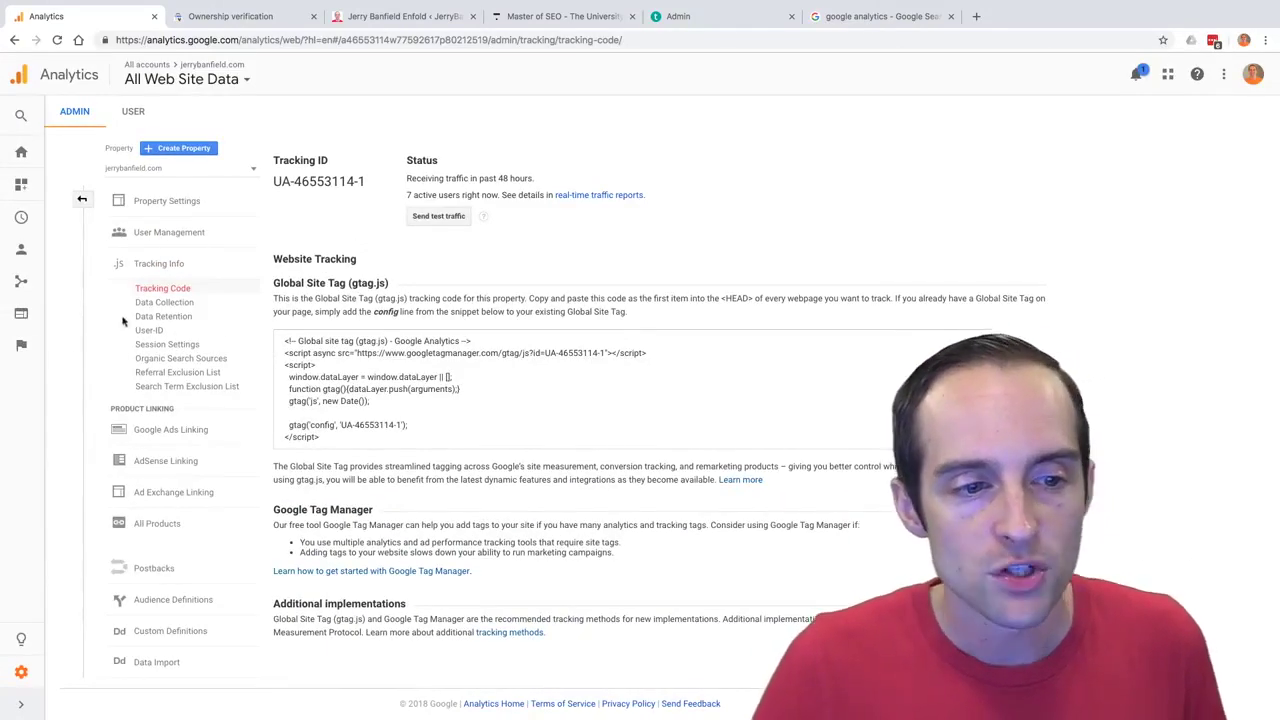
pyautogui.click(21, 672)
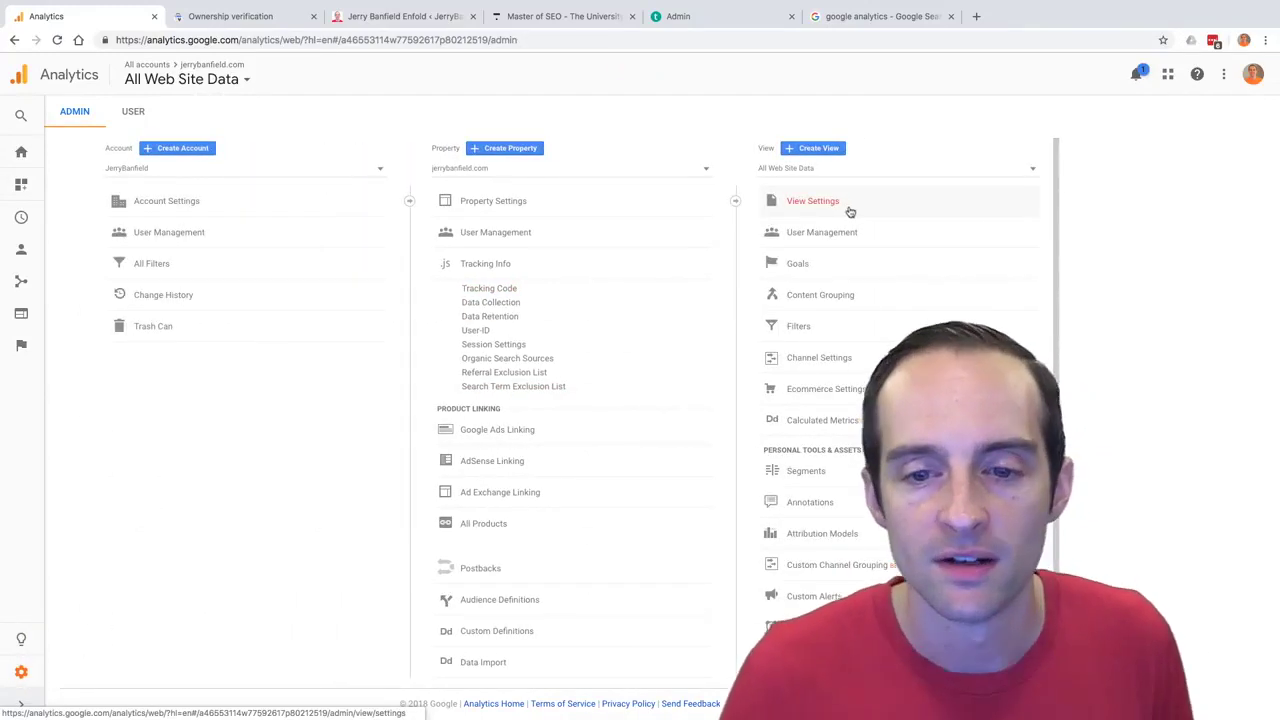
# Look over the view column for All Web Site Data, check View Settings and return to the admin overview.
pyautogui.scroll(5, 848, 208)
pyautogui.scroll(-2, 601, 289)
pyautogui.scroll(2, 474, 263)
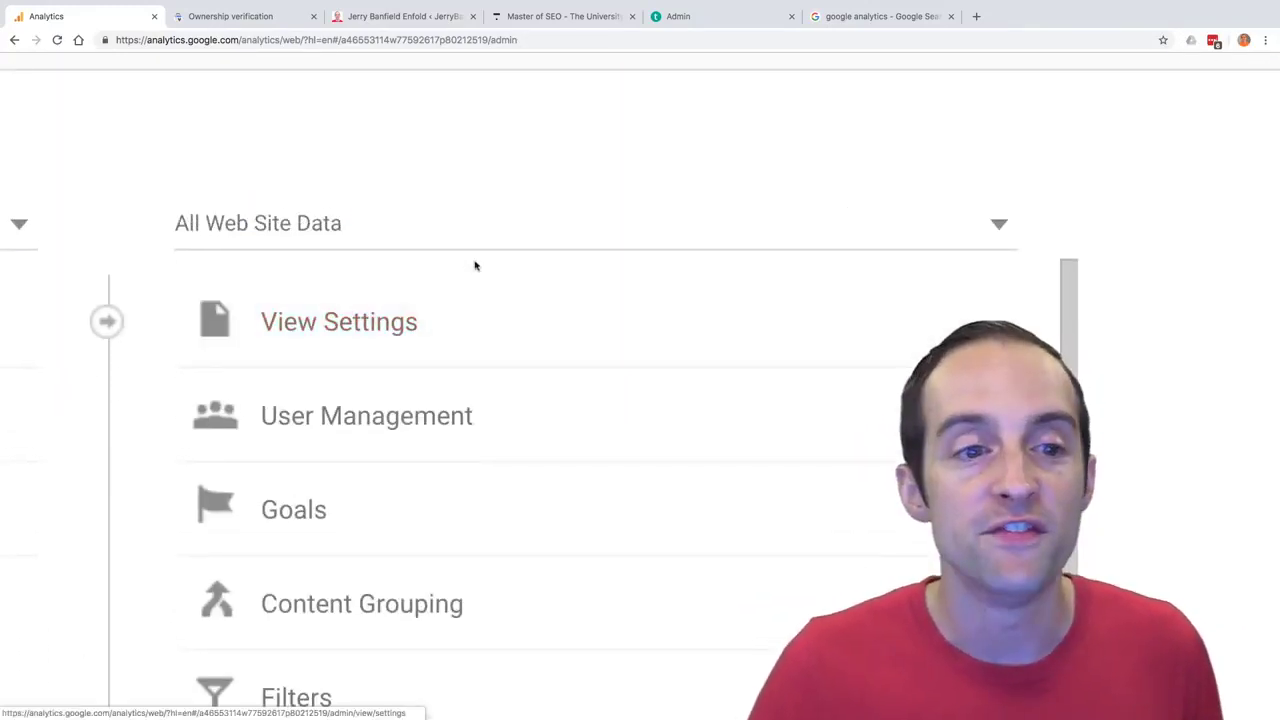
pyautogui.scroll(-1, 460, 300)
pyautogui.scroll(-1, 454, 319)
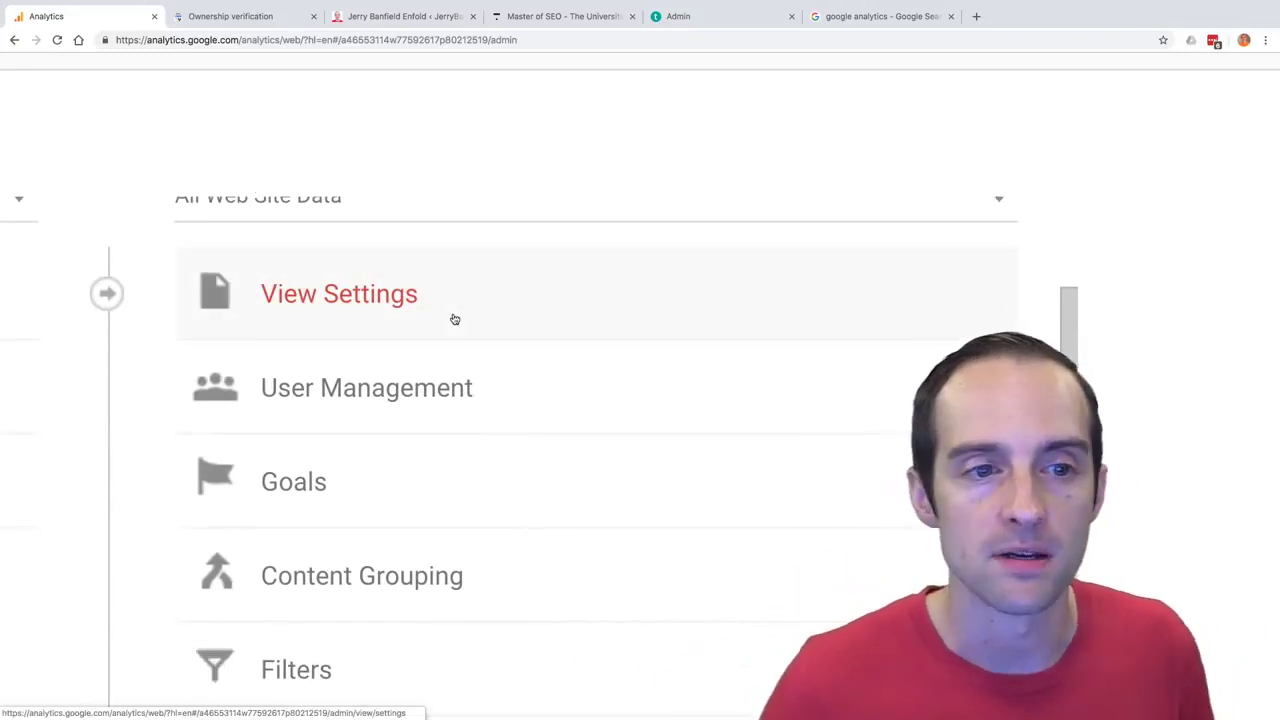
pyautogui.click(454, 319)
pyautogui.click(249, 383)
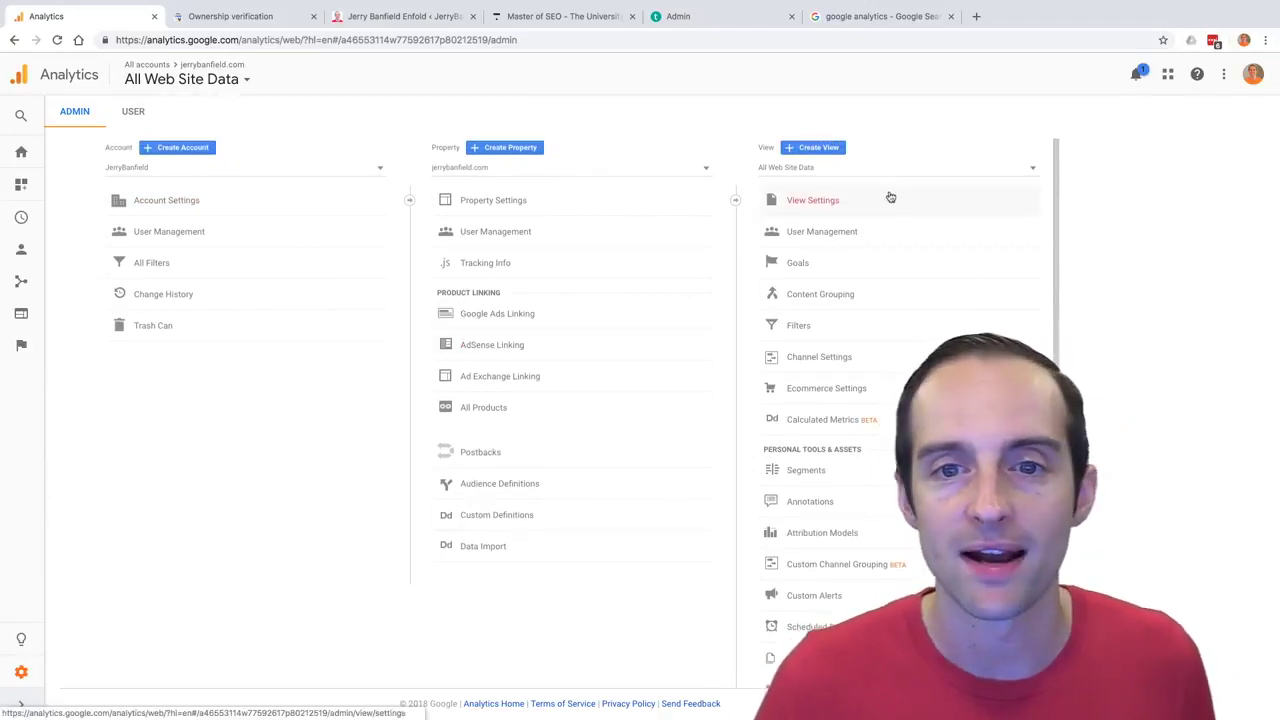
# Review the view-level admin options, including User Management, Goals, Content Grouping, Filters, Channel Settings and Ecommerce Settings.
pyautogui.scroll(5, 890, 197)
pyautogui.scroll(-1, 586, 278)
pyautogui.scroll(-4, 403, 342)
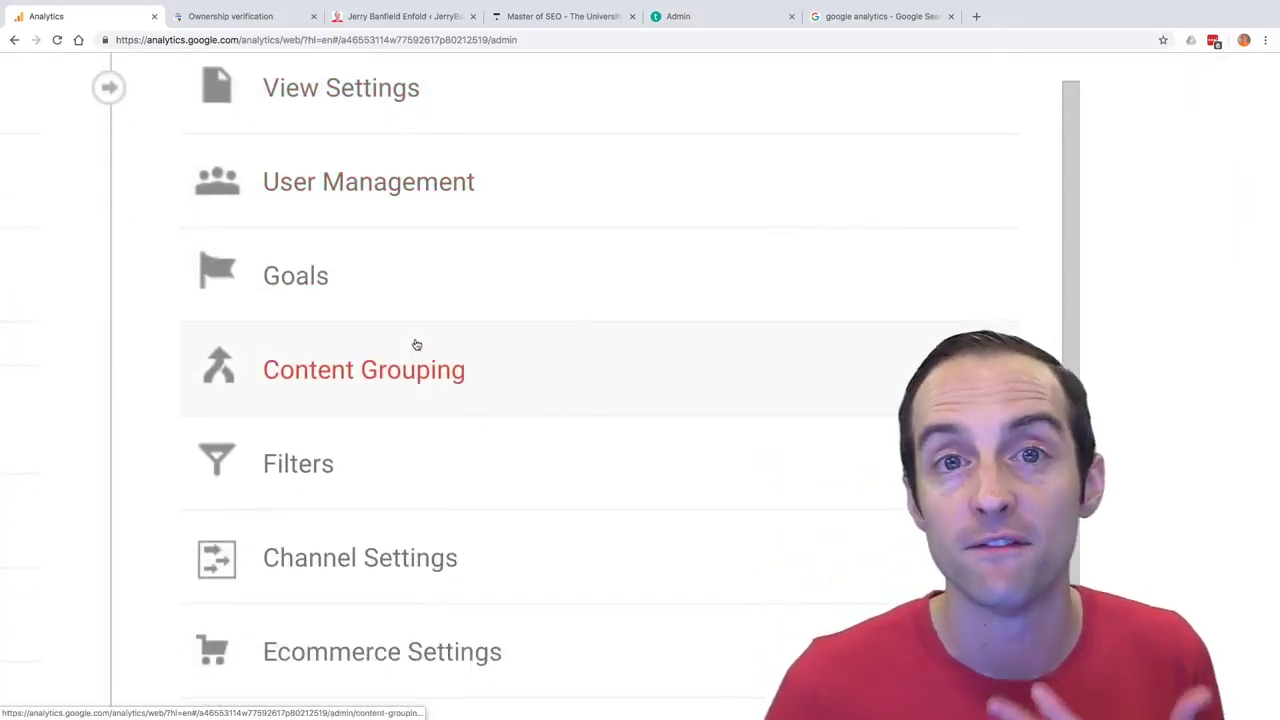
pyautogui.scroll(2, 419, 344)
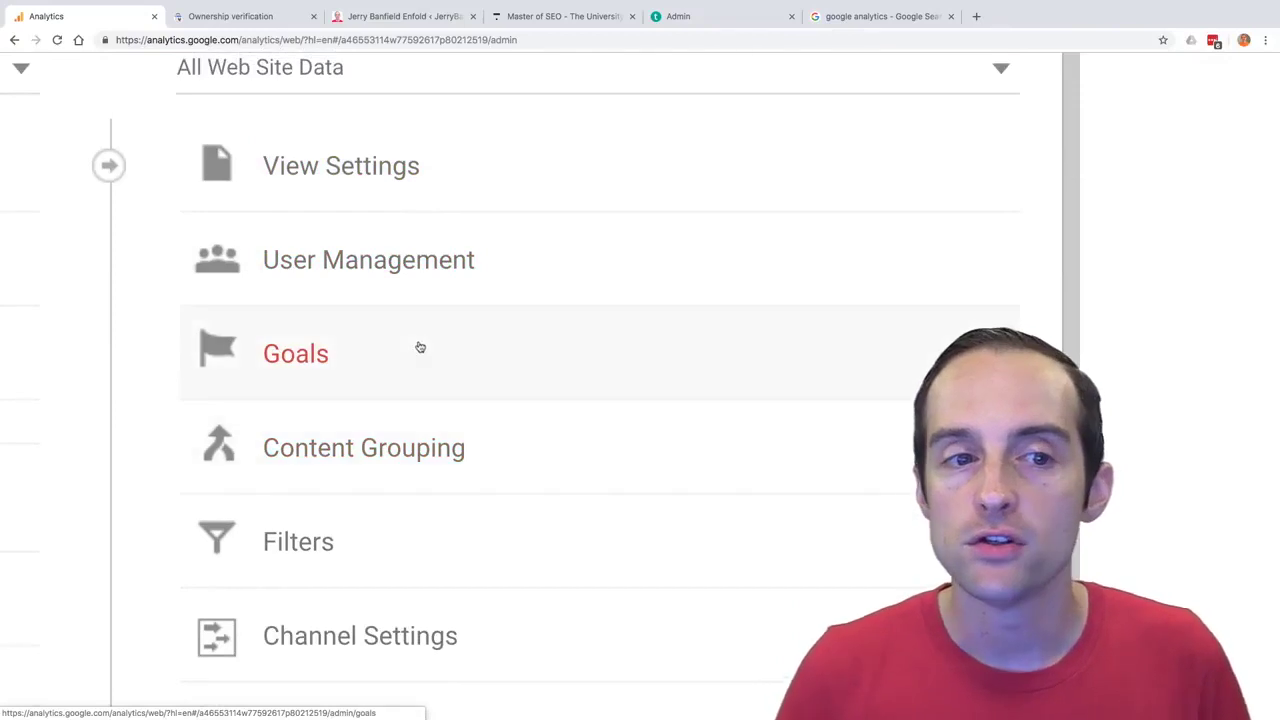
pyautogui.scroll(1, 418, 346)
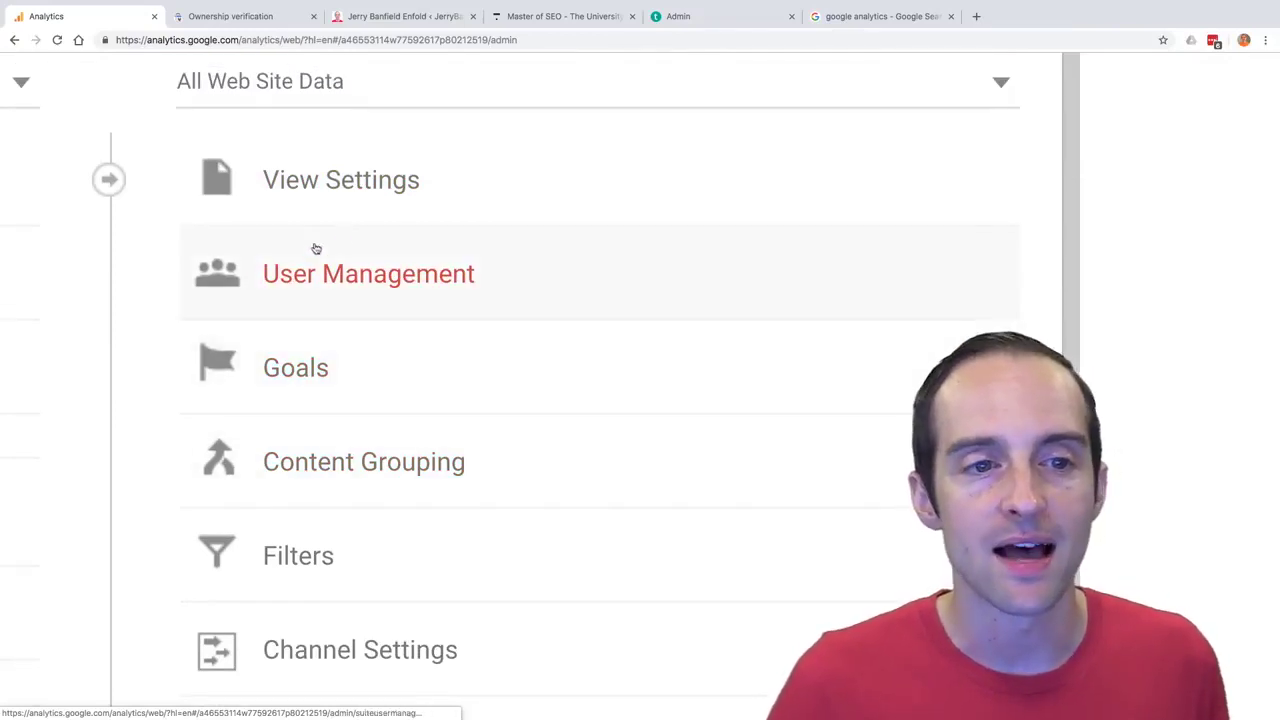
pyautogui.scroll(-2, 330, 265)
pyautogui.scroll(-1, 406, 429)
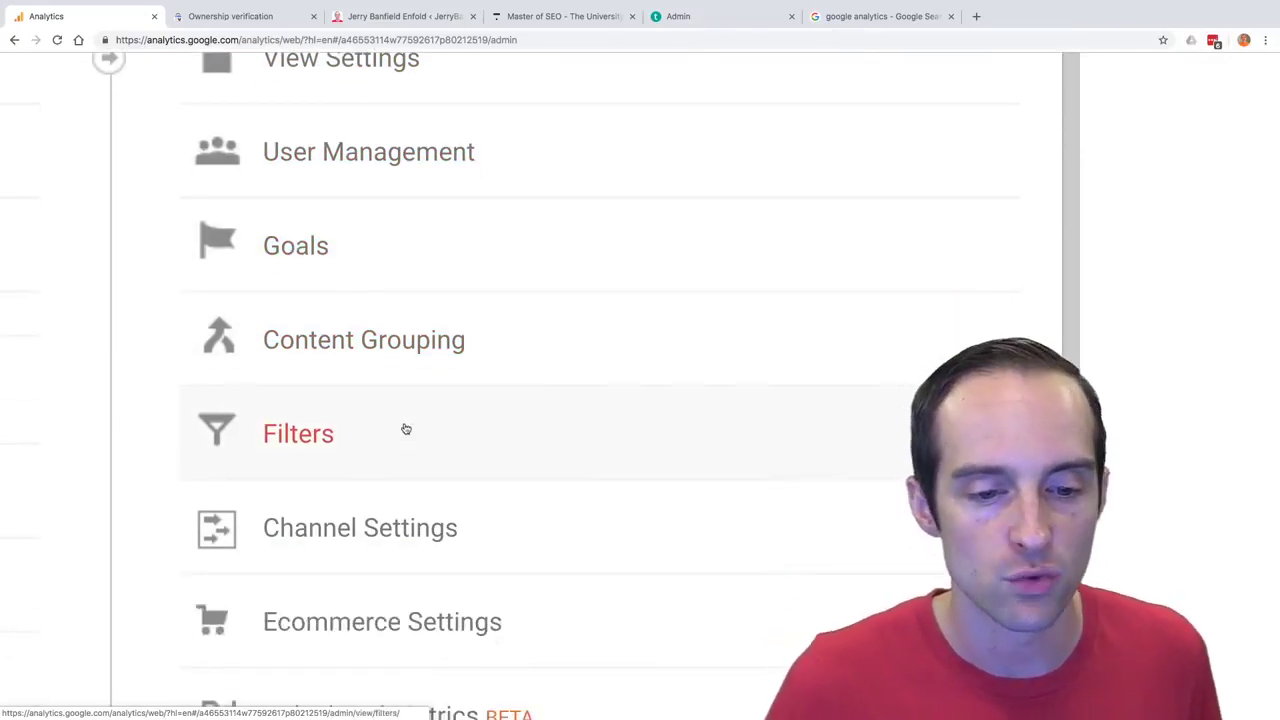
pyautogui.scroll(-3, 406, 429)
pyautogui.hotkey('ctrl', '0')
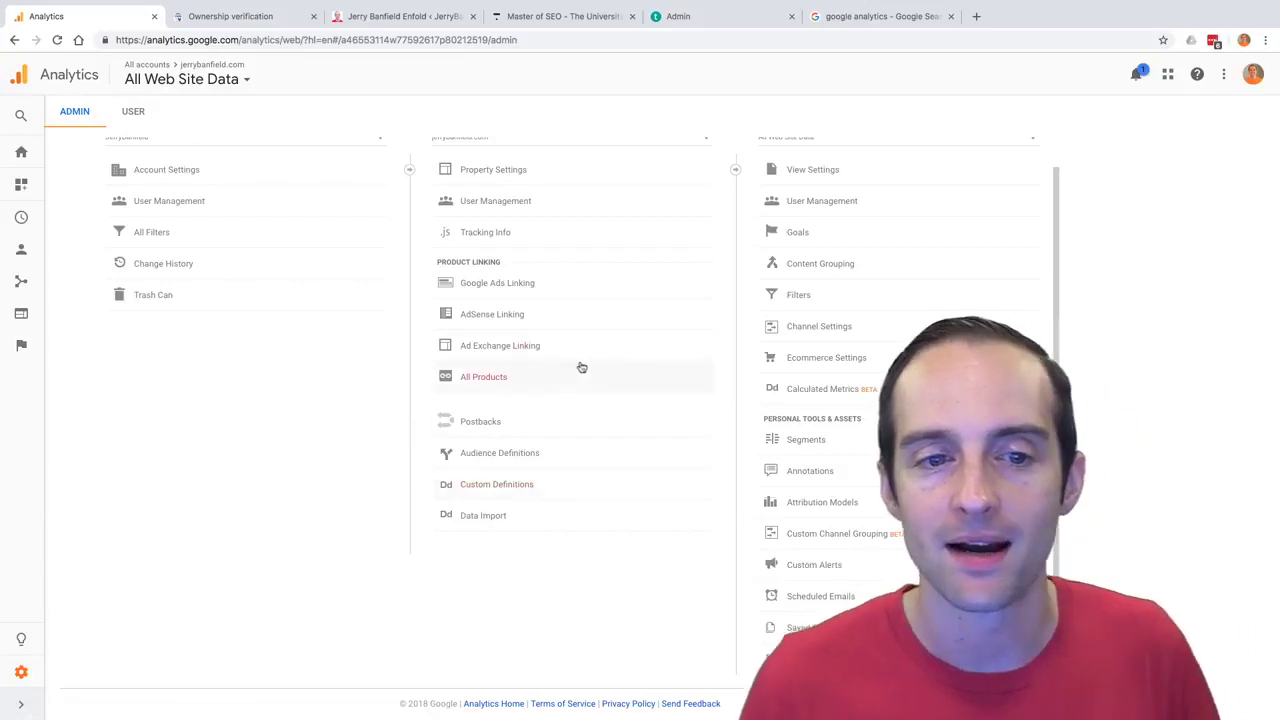
# Review the property's Product Linking options and expand Audience Definitions to show its sub-options.
pyautogui.scroll(1, 575, 365)
pyautogui.scroll(3, 531, 346)
pyautogui.scroll(3, 533, 348)
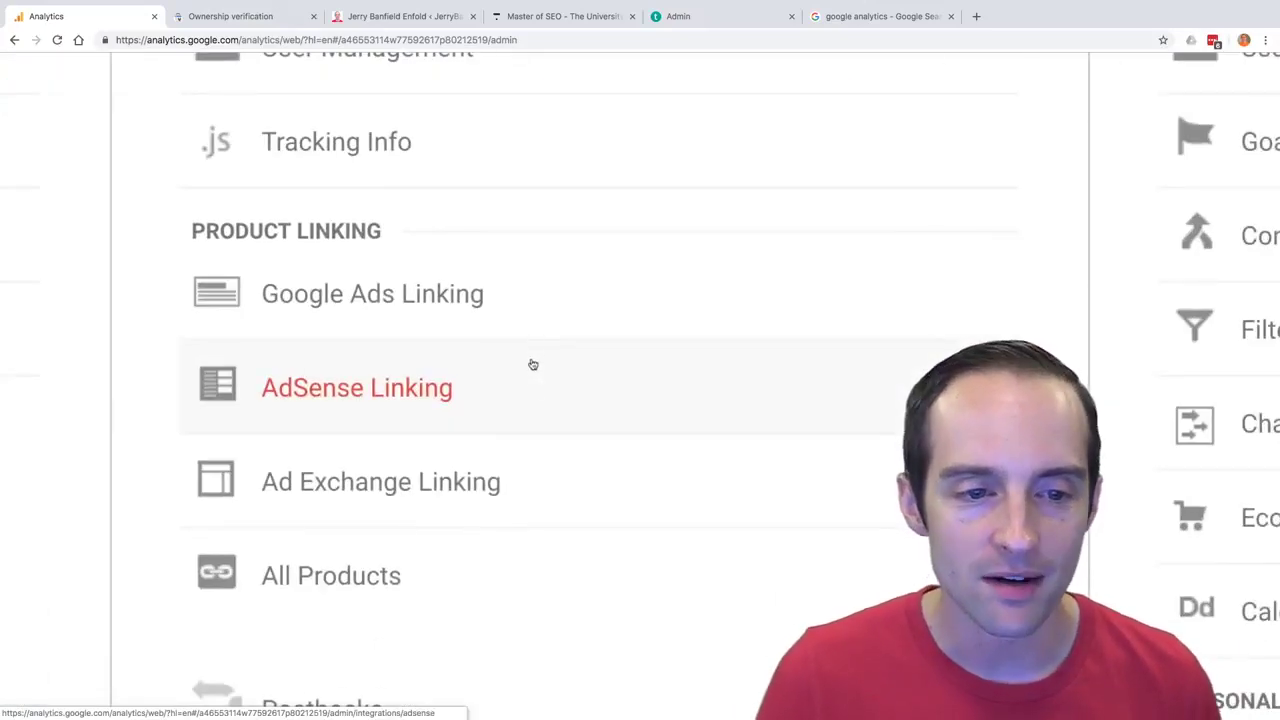
pyautogui.scroll(-1, 531, 378)
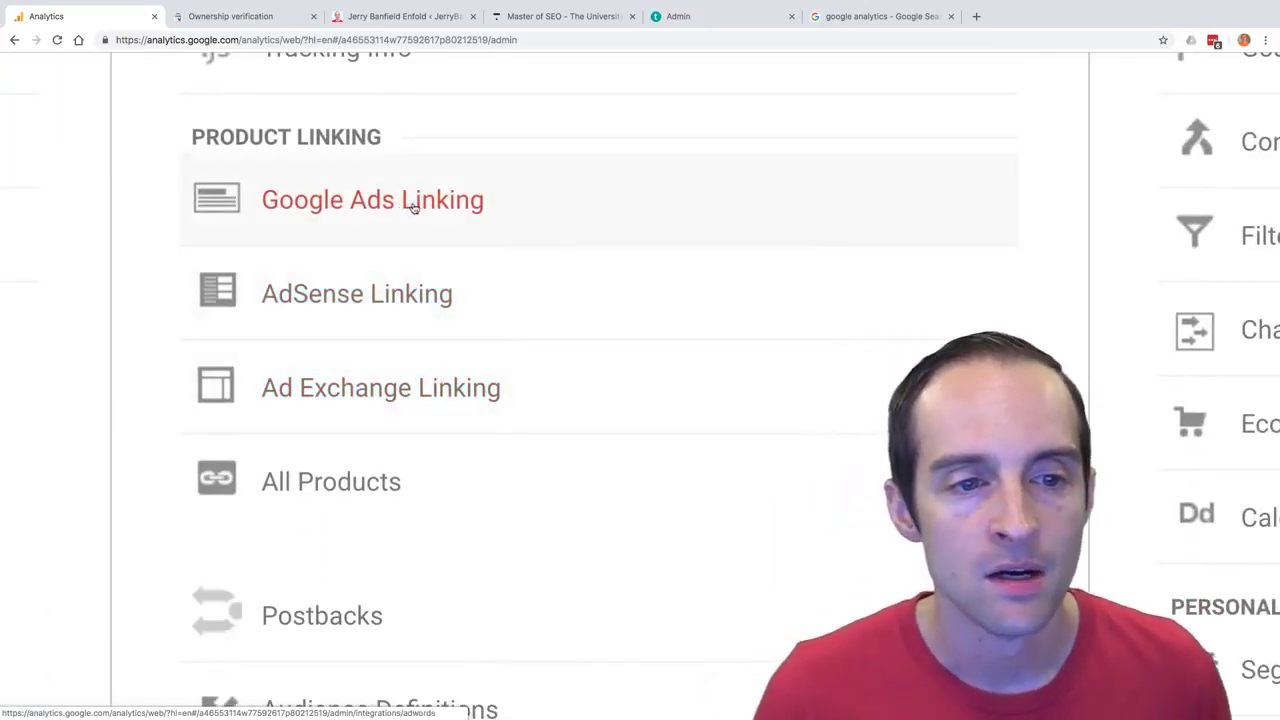
pyautogui.scroll(-3, 402, 300)
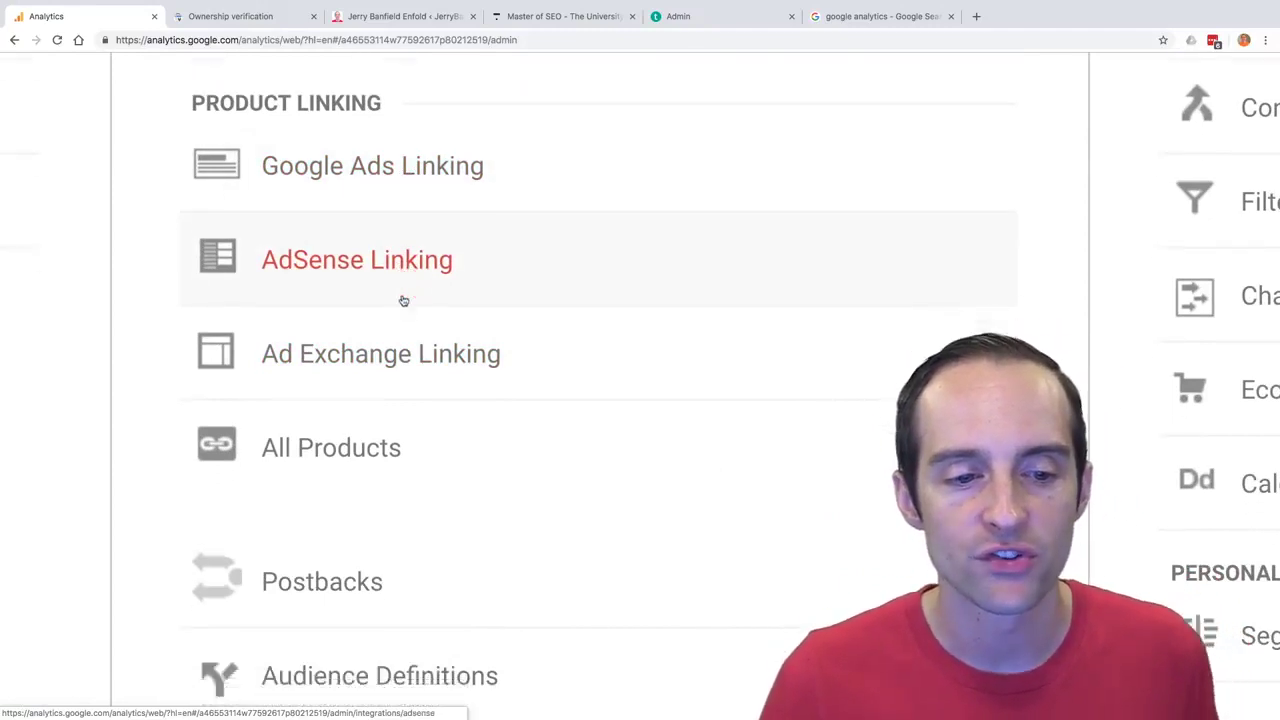
pyautogui.scroll(-2, 403, 300)
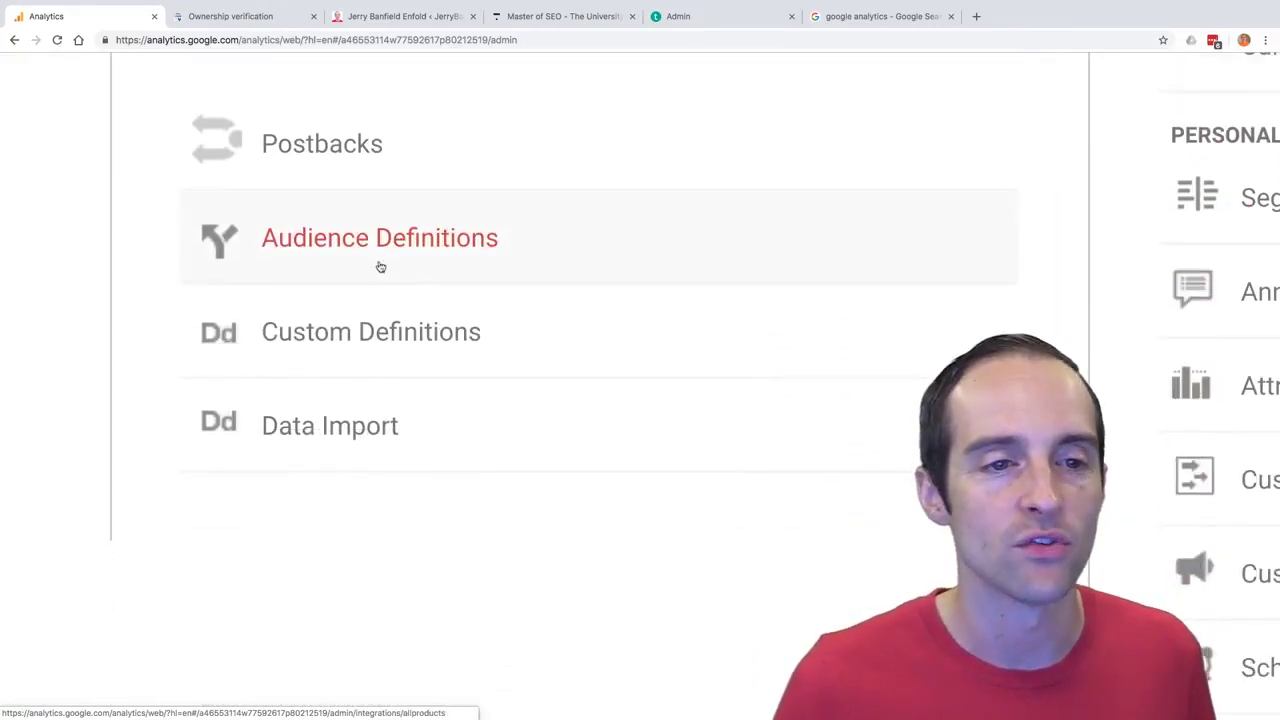
pyautogui.click(434, 231)
pyautogui.scroll(1, 434, 233)
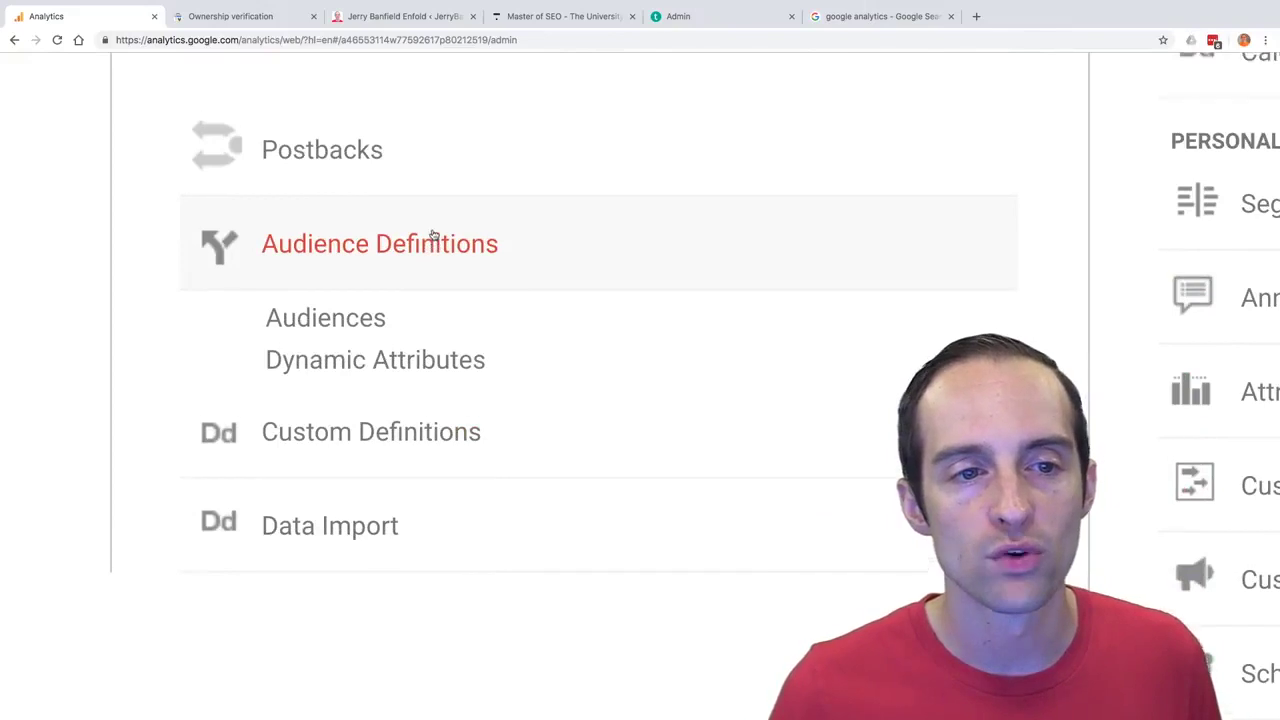
# View the property's Google Ads Linking groups and its Audiences list, and leave the property settings.
pyautogui.scroll(4, 432, 238)
pyautogui.click(428, 258)
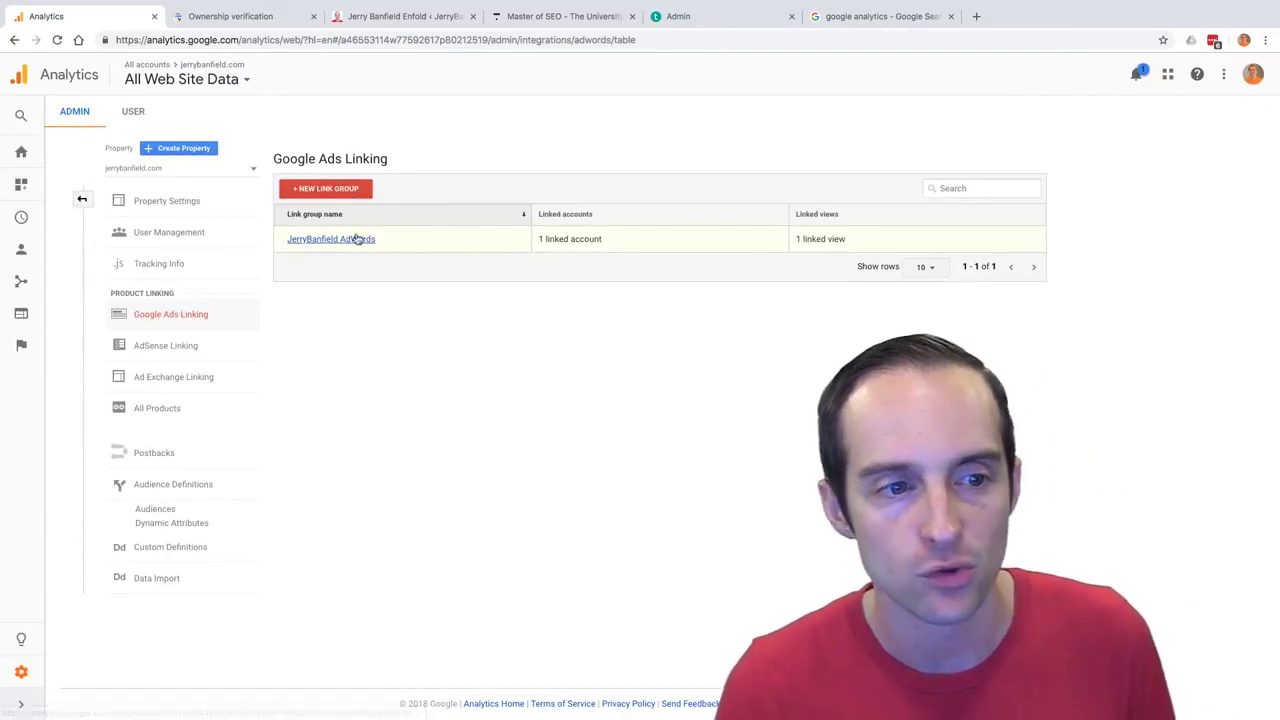
pyautogui.click(166, 513)
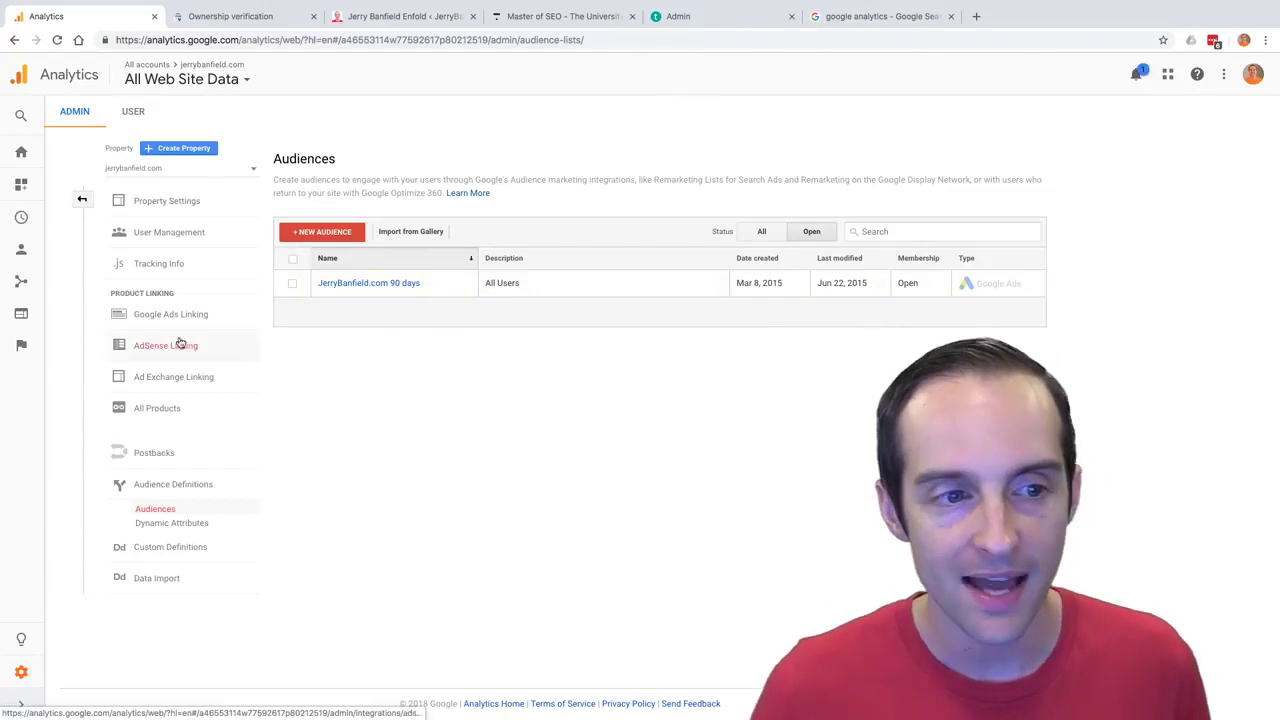
pyautogui.click(82, 200)
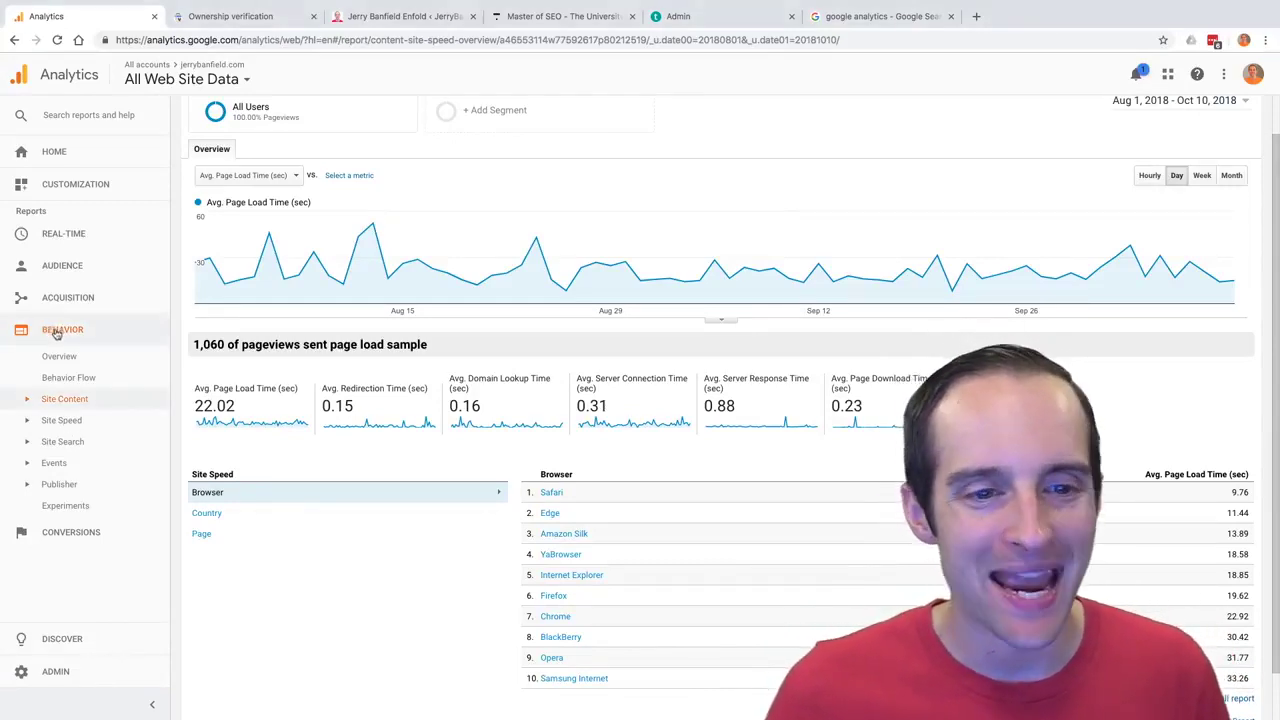
# Expand the Site Speed reports and set the overview's date range to Jul 1, 2018 - Oct 10, 2018.
pyautogui.click(40, 420)
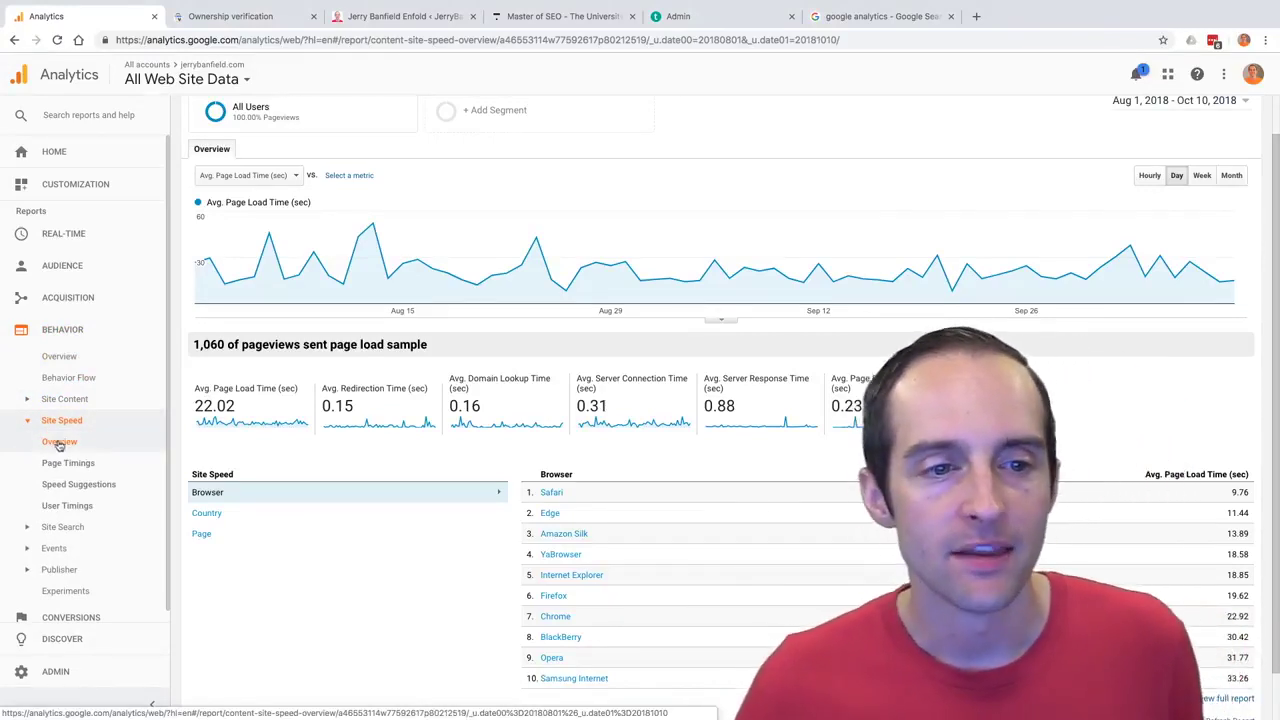
pyautogui.scroll(3, 700, 260)
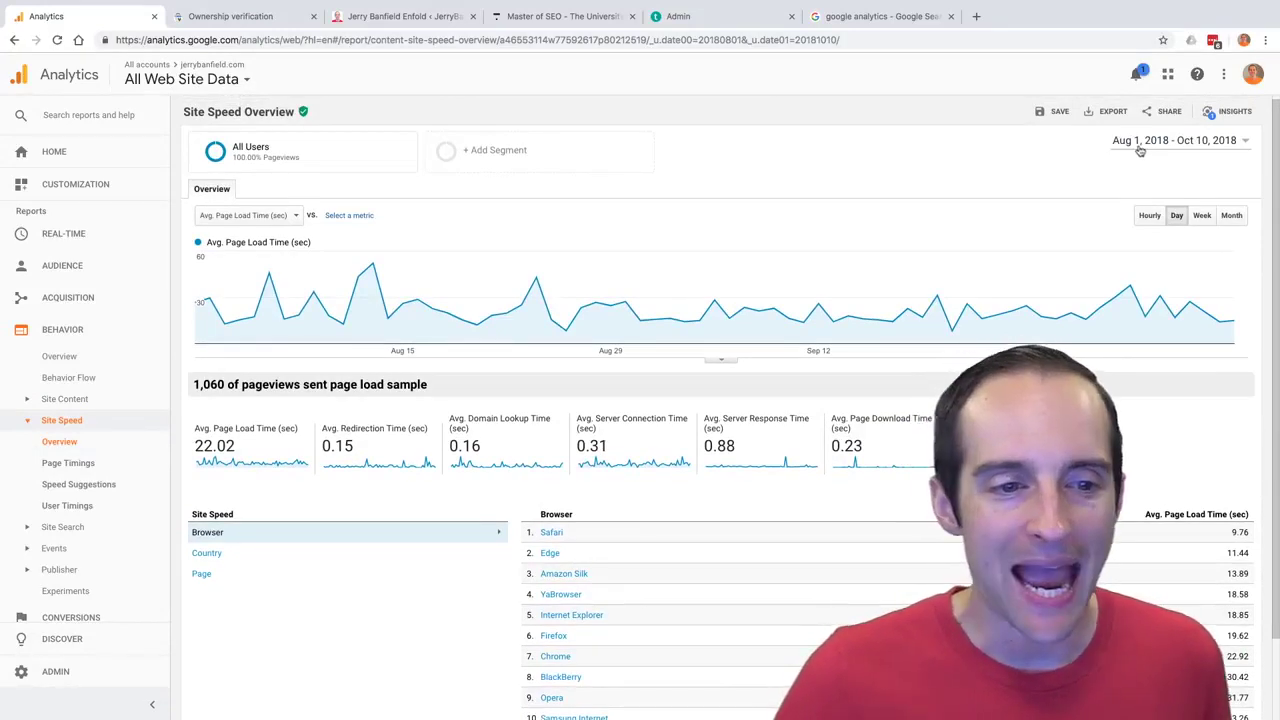
pyautogui.click(1140, 145)
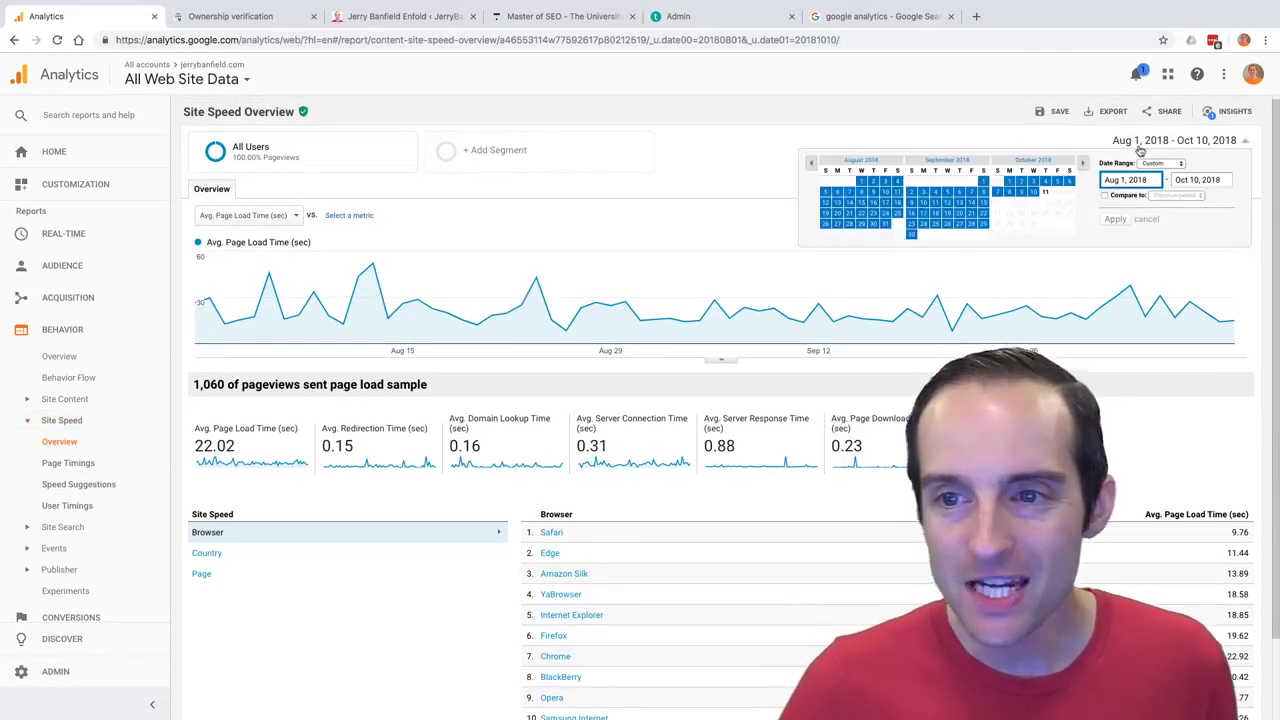
pyautogui.click(812, 164)
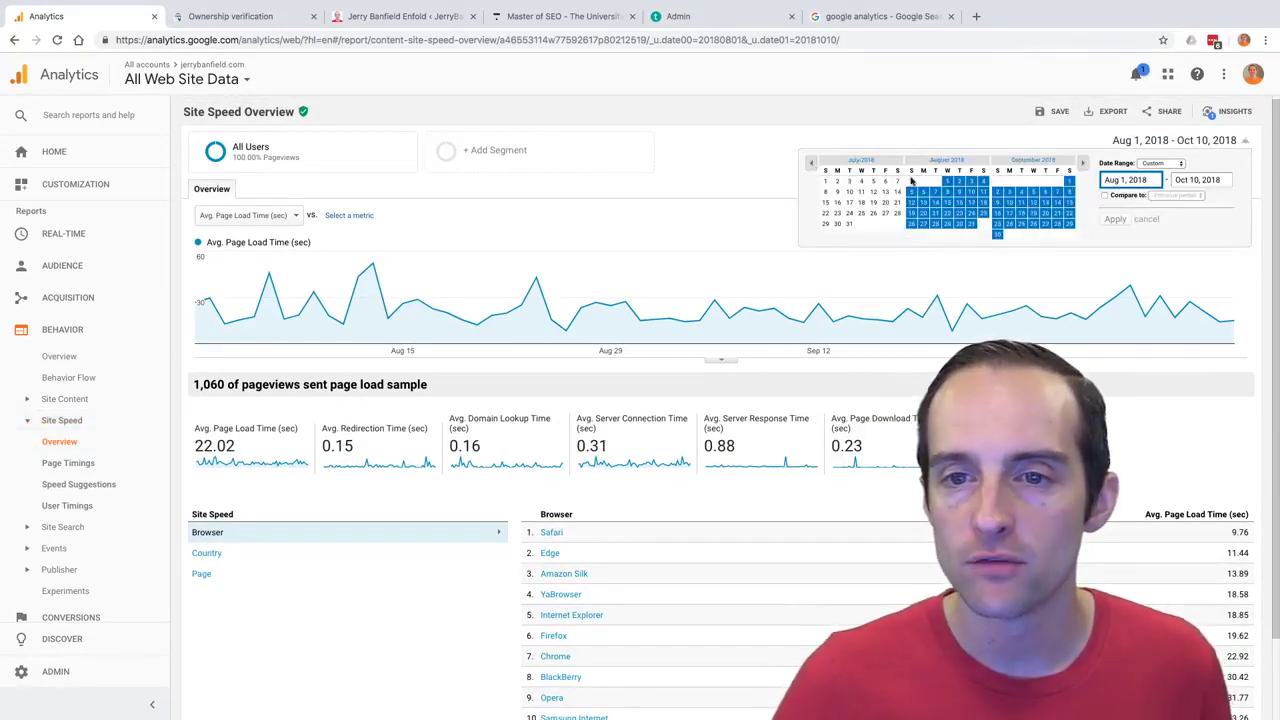
pyautogui.click(826, 183)
pyautogui.click(1115, 219)
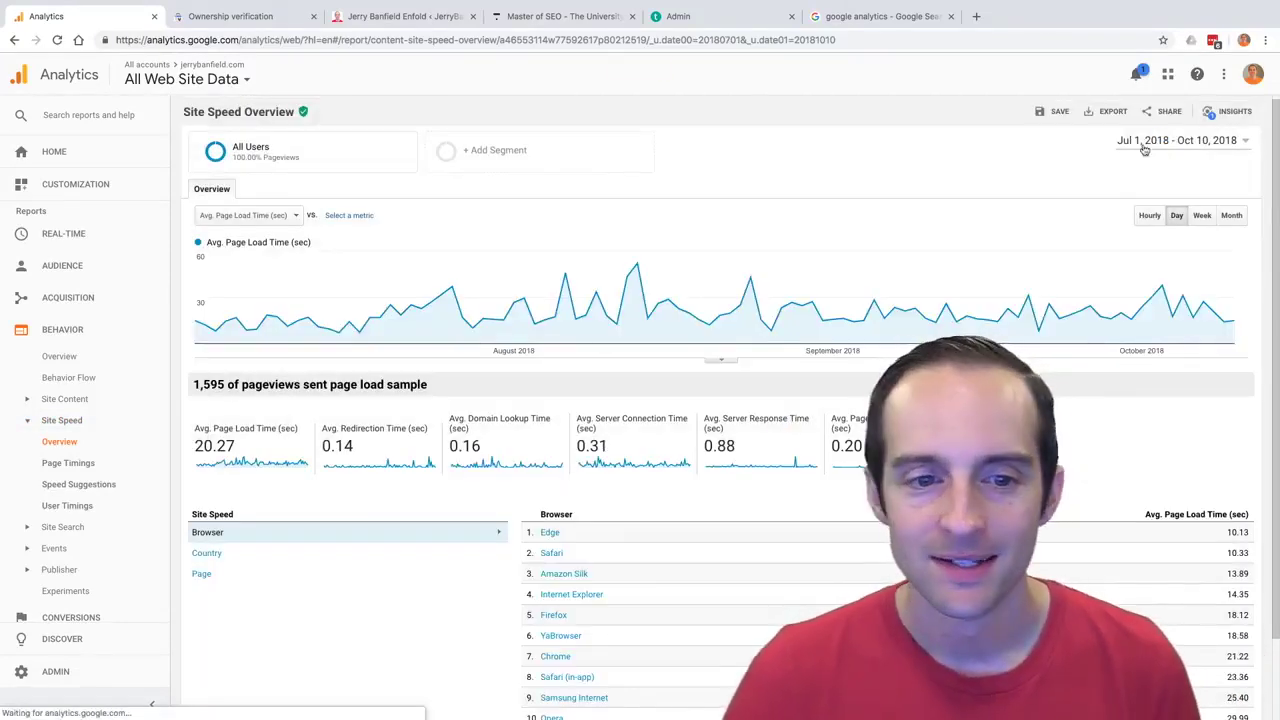
# Examine the average page load and redirection times in the Site Speed Overview.
pyautogui.scroll(-3, 646, 375)
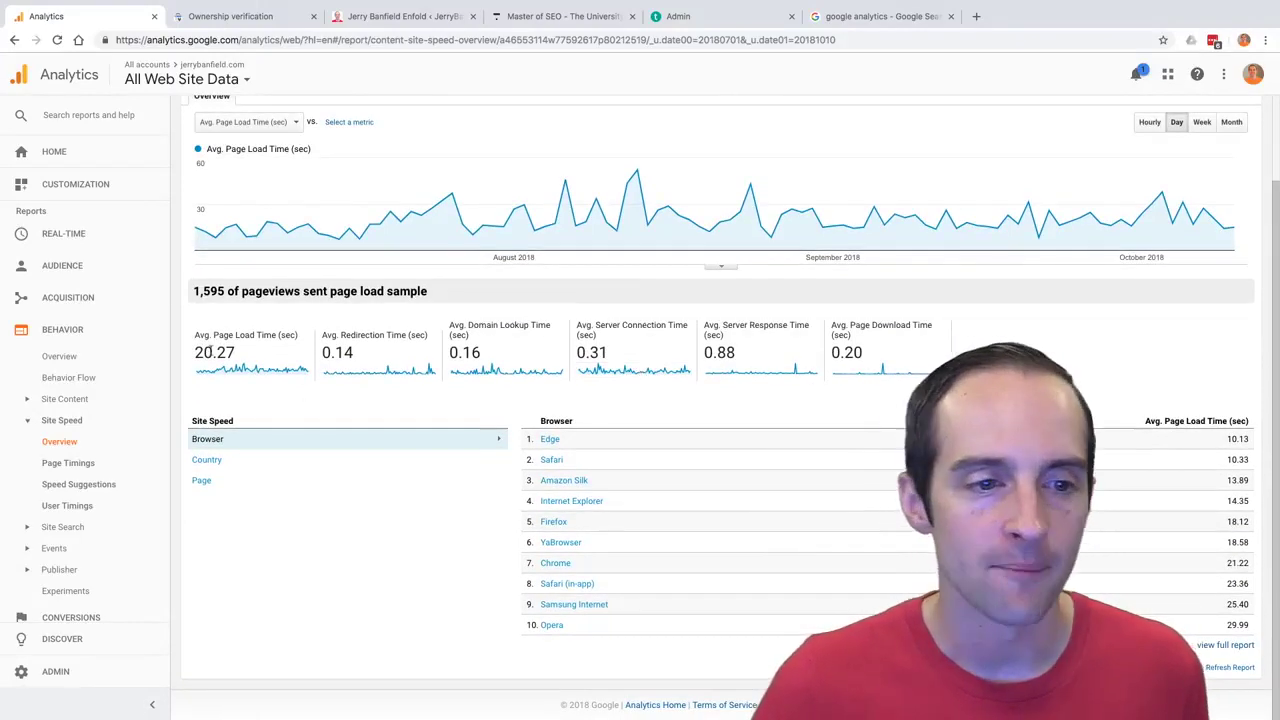
pyautogui.scroll(5, 260, 345)
pyautogui.moveTo(305, 342)
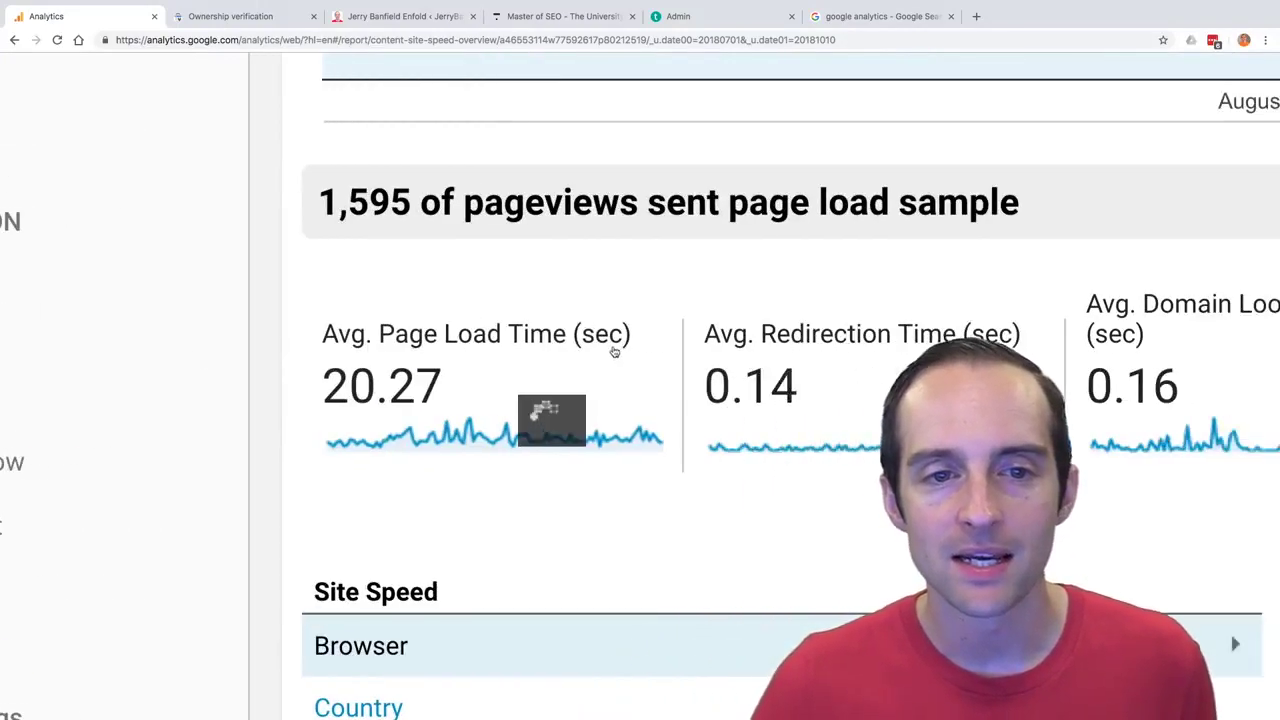
pyautogui.hscroll(2, 441, 477)
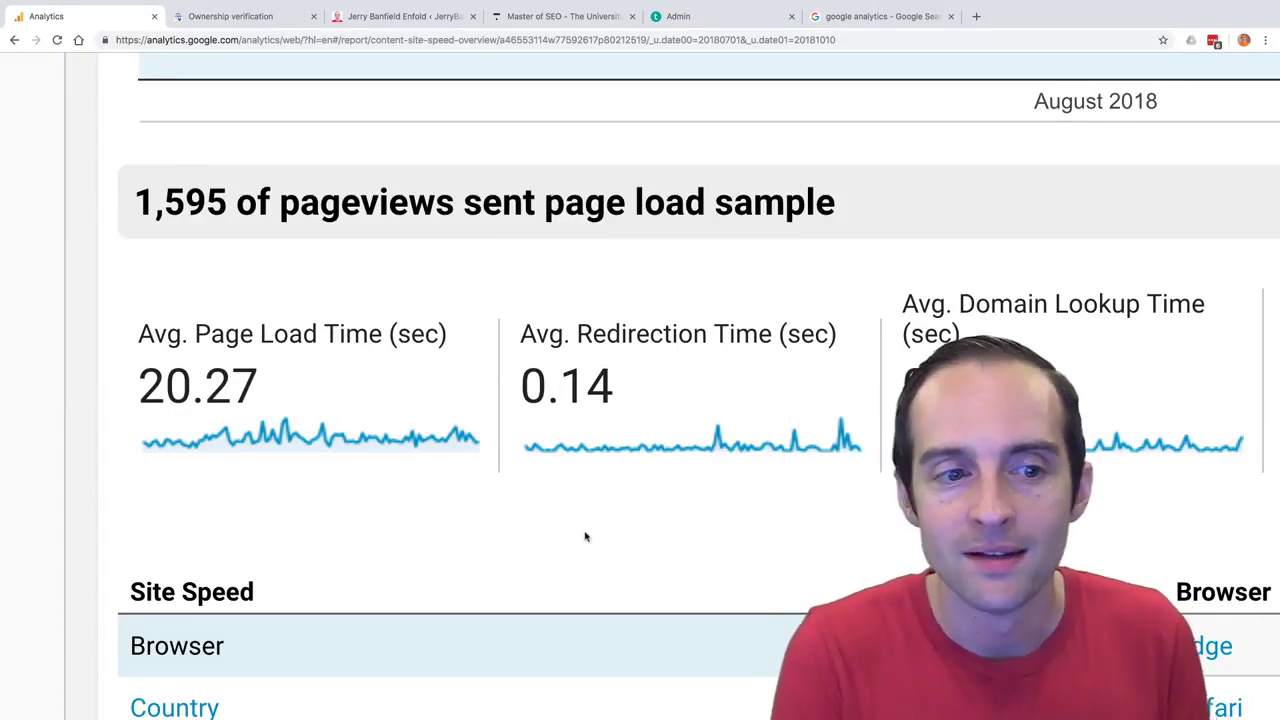
pyautogui.press('super+minus')
pyautogui.press('super+minus')
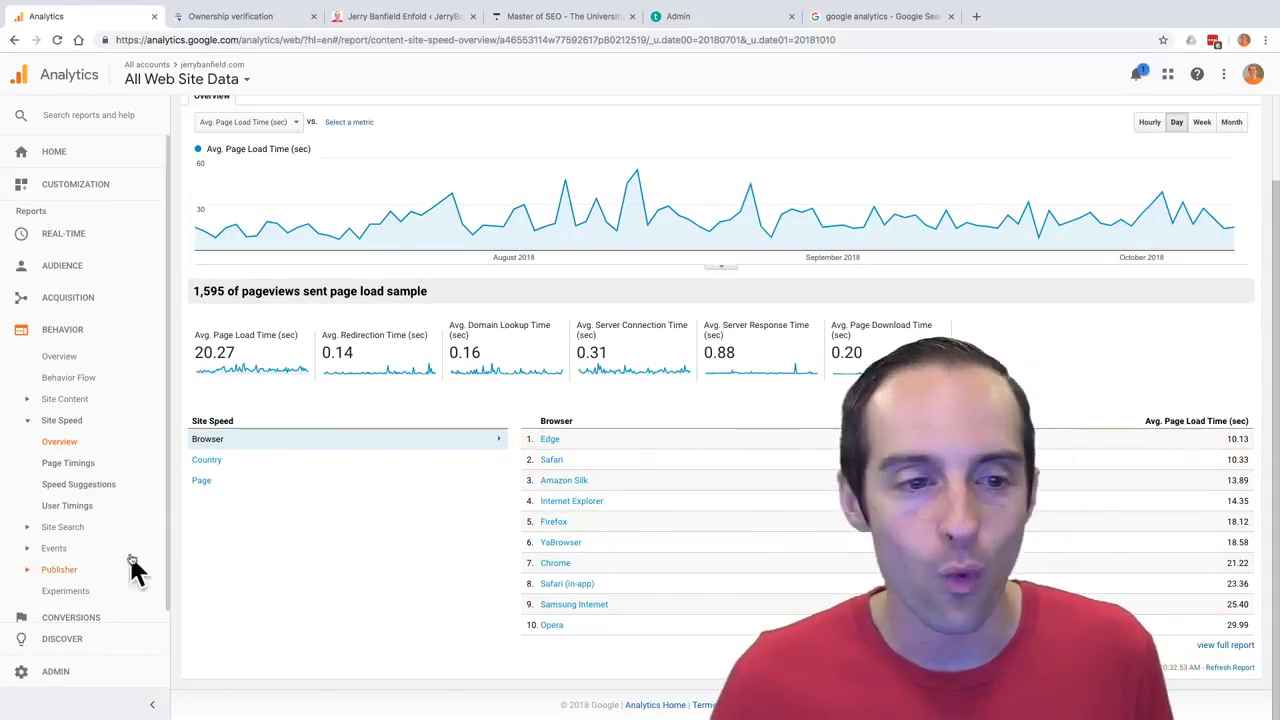
pyautogui.scroll(5, 578, 375)
pyautogui.hscroll(6, 578, 375)
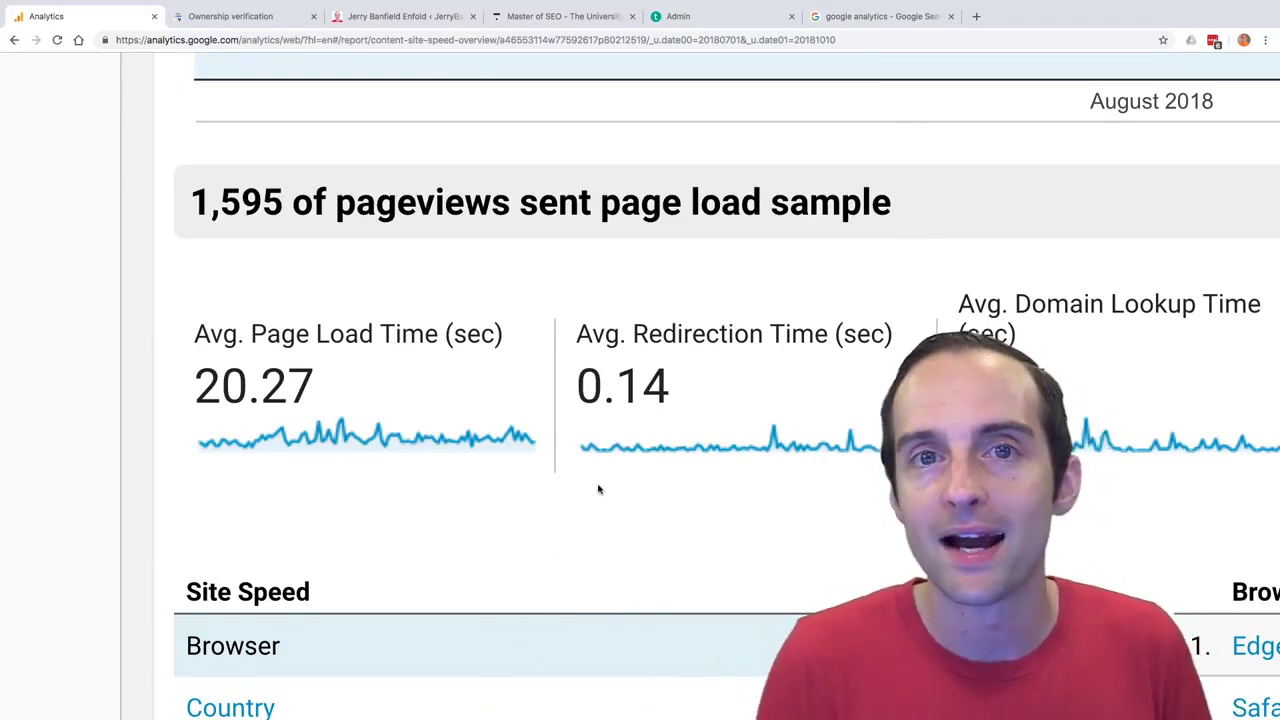
pyautogui.hotkey('ctrl', '0')
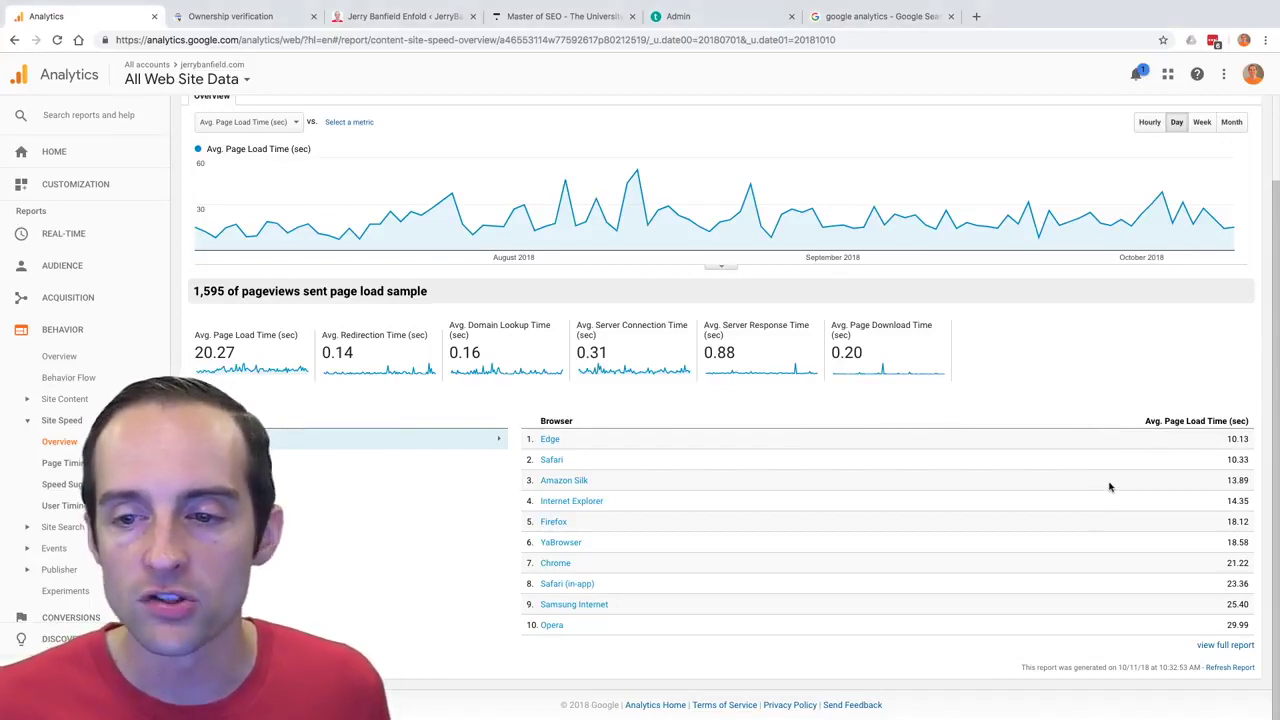
# Compare the average page load times by browser, and switch the site speed breakdown to Country.
pyautogui.scroll(5, 1108, 487)
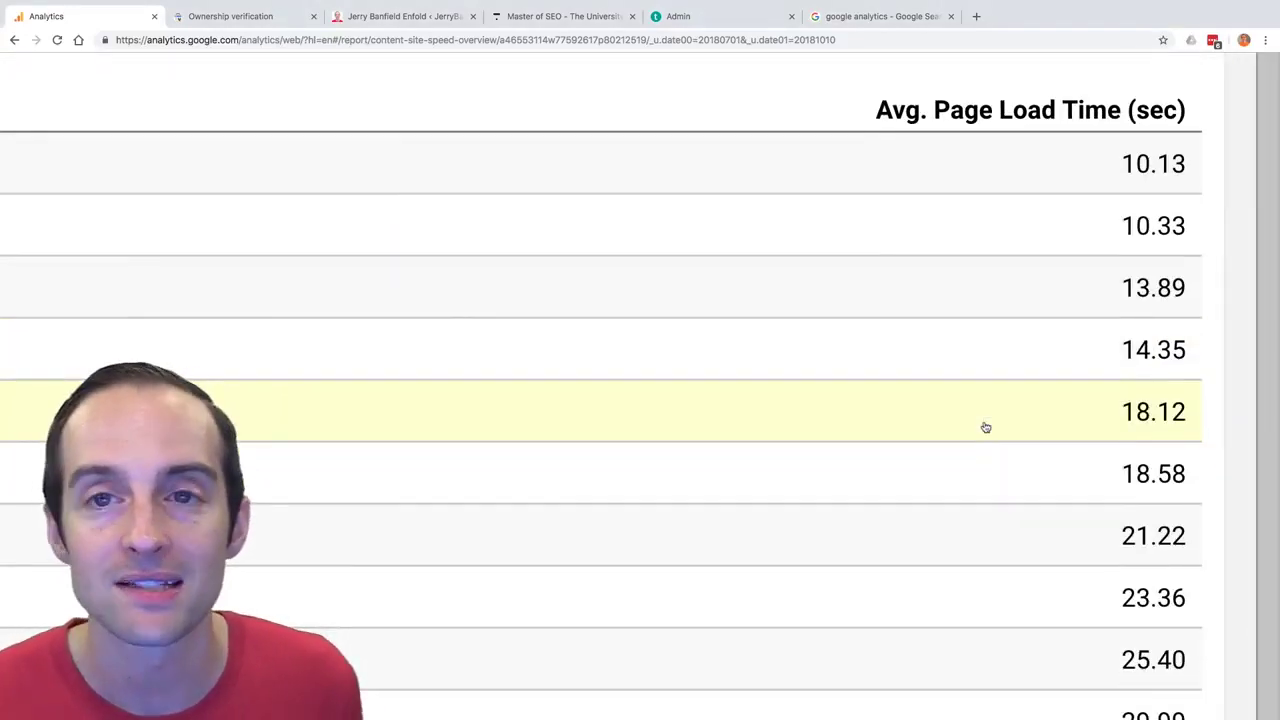
pyautogui.scroll(-1, 985, 427)
pyautogui.hscroll(-10, 985, 427)
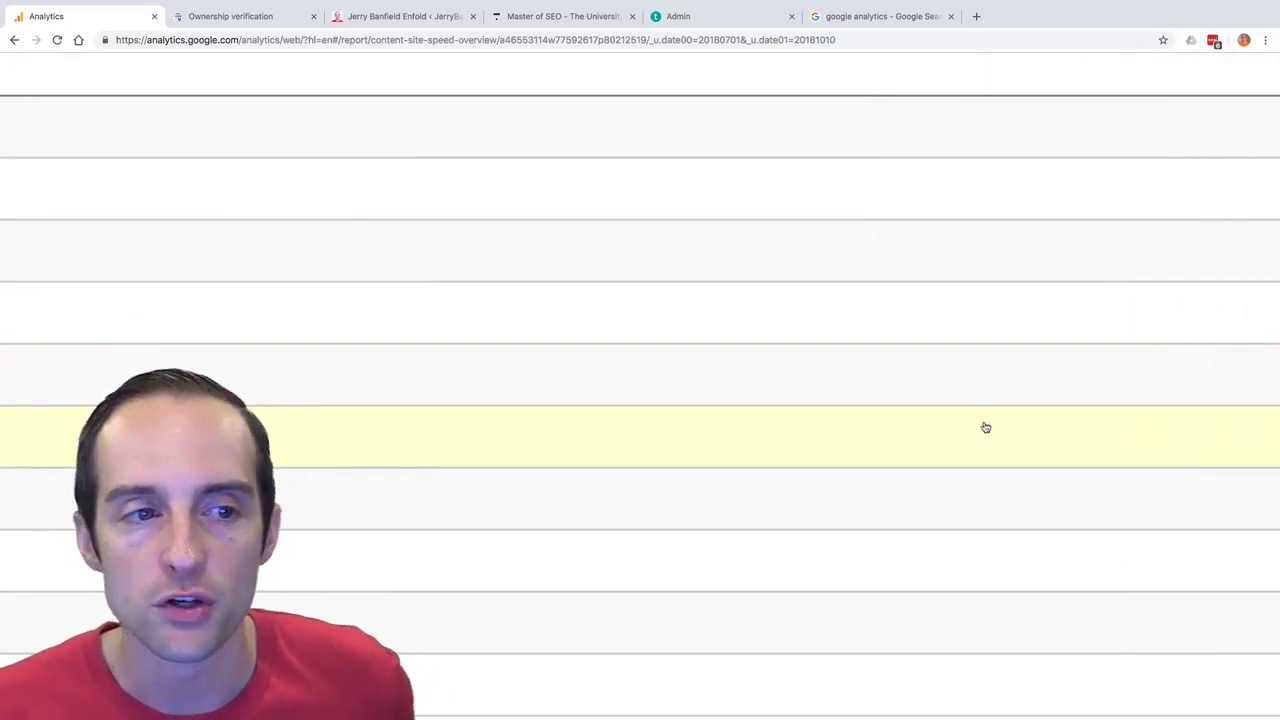
pyautogui.hscroll(-6, 363, 331)
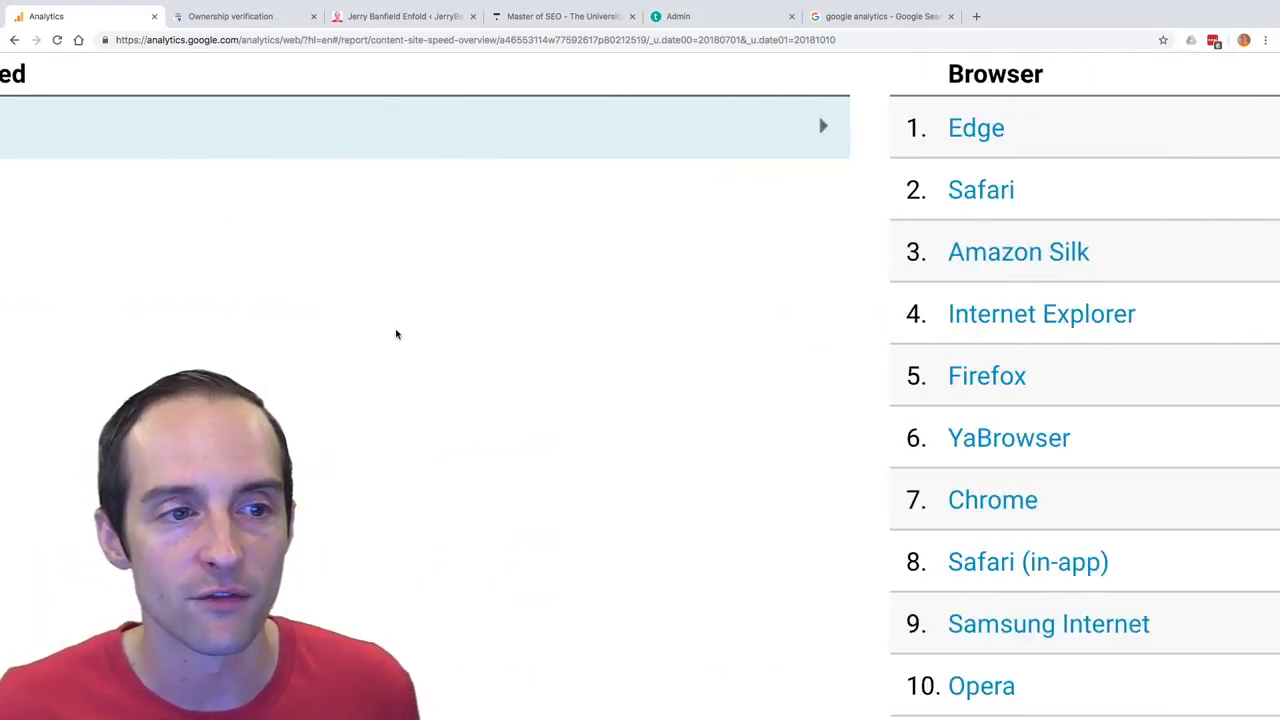
pyautogui.hotkey('ctrl', '0')
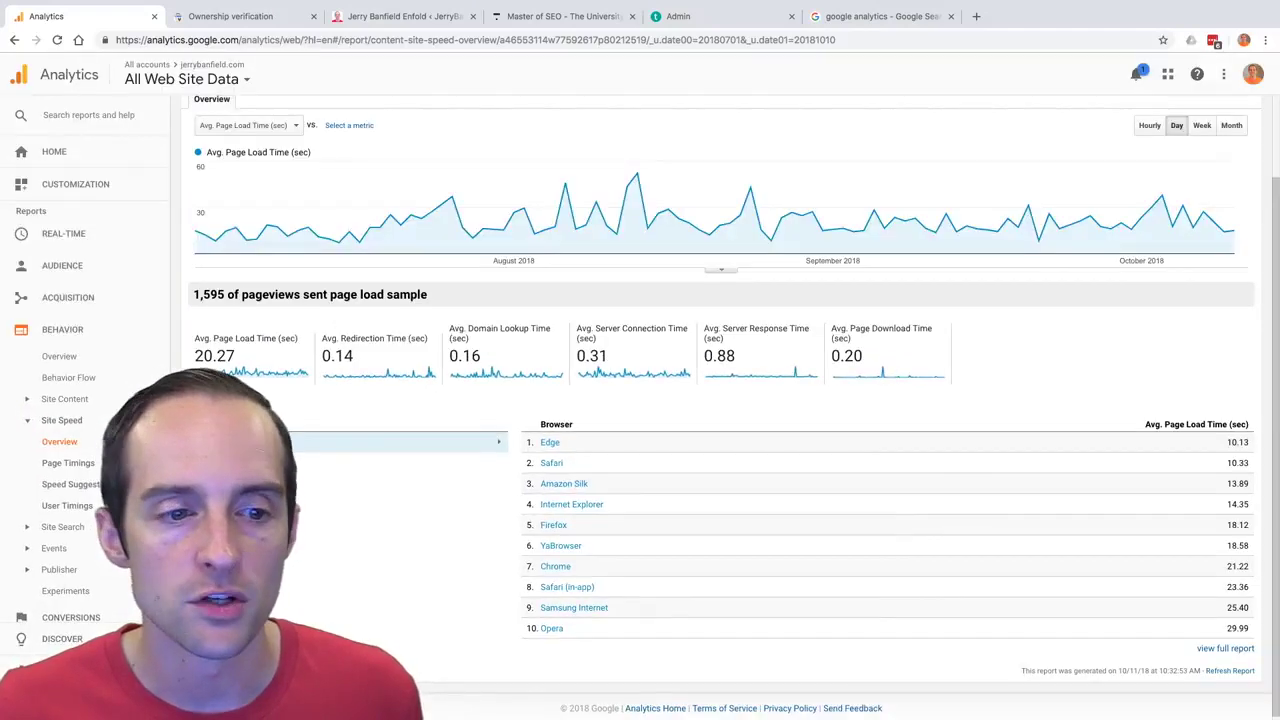
pyautogui.click(270, 462)
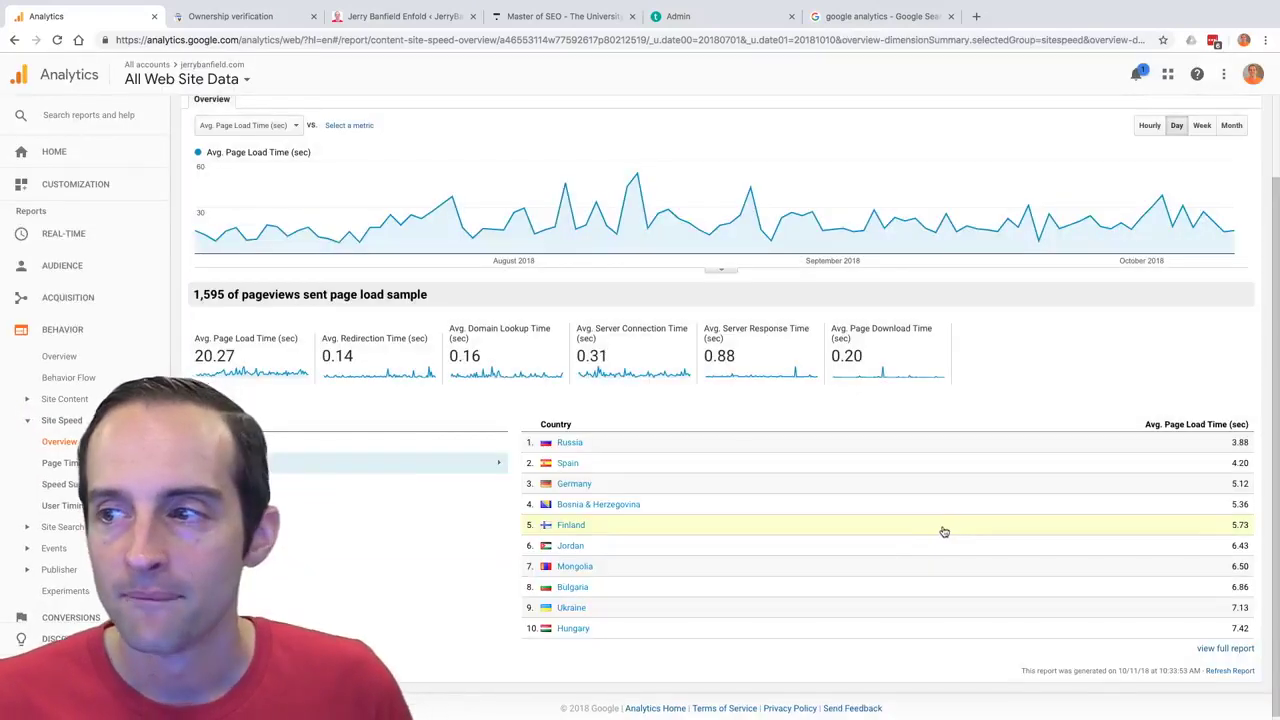
# Compare the average page load times of the ten countries listed in the Site Speed Overview.
pyautogui.scroll(-1, 936, 505)
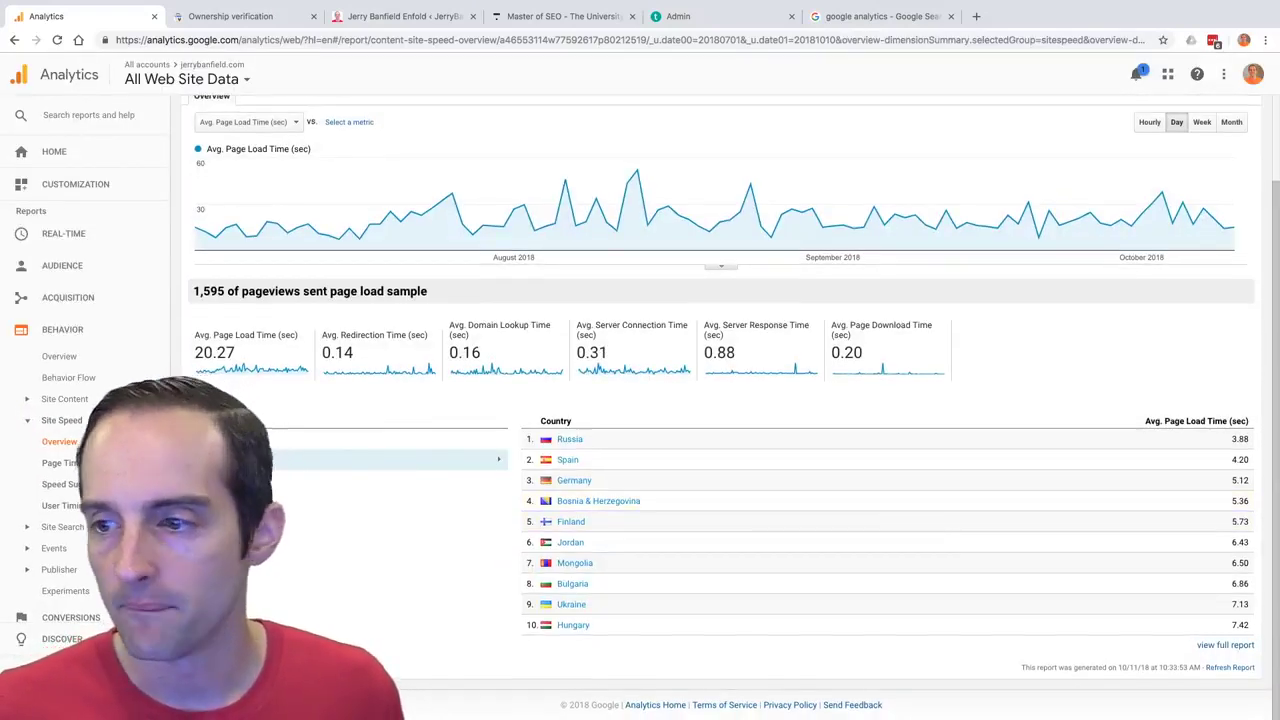
pyautogui.scroll(5, 994, 543)
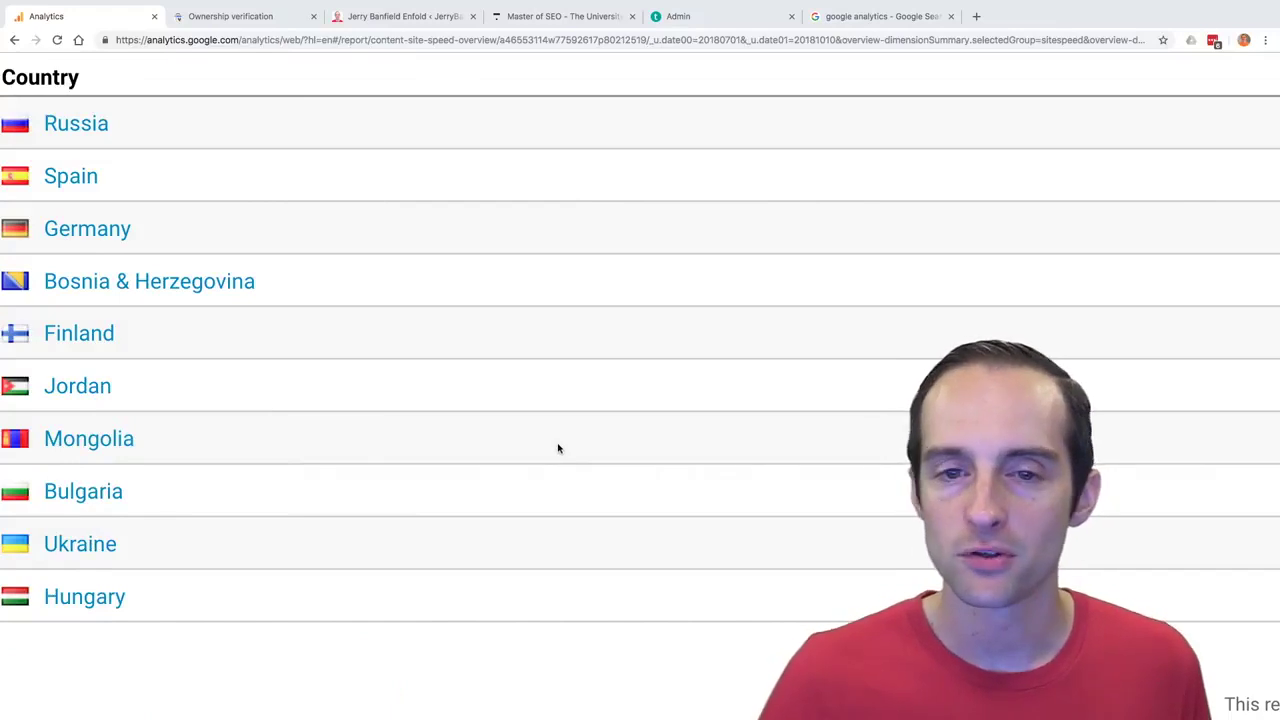
pyautogui.hscroll(10, 570, 448)
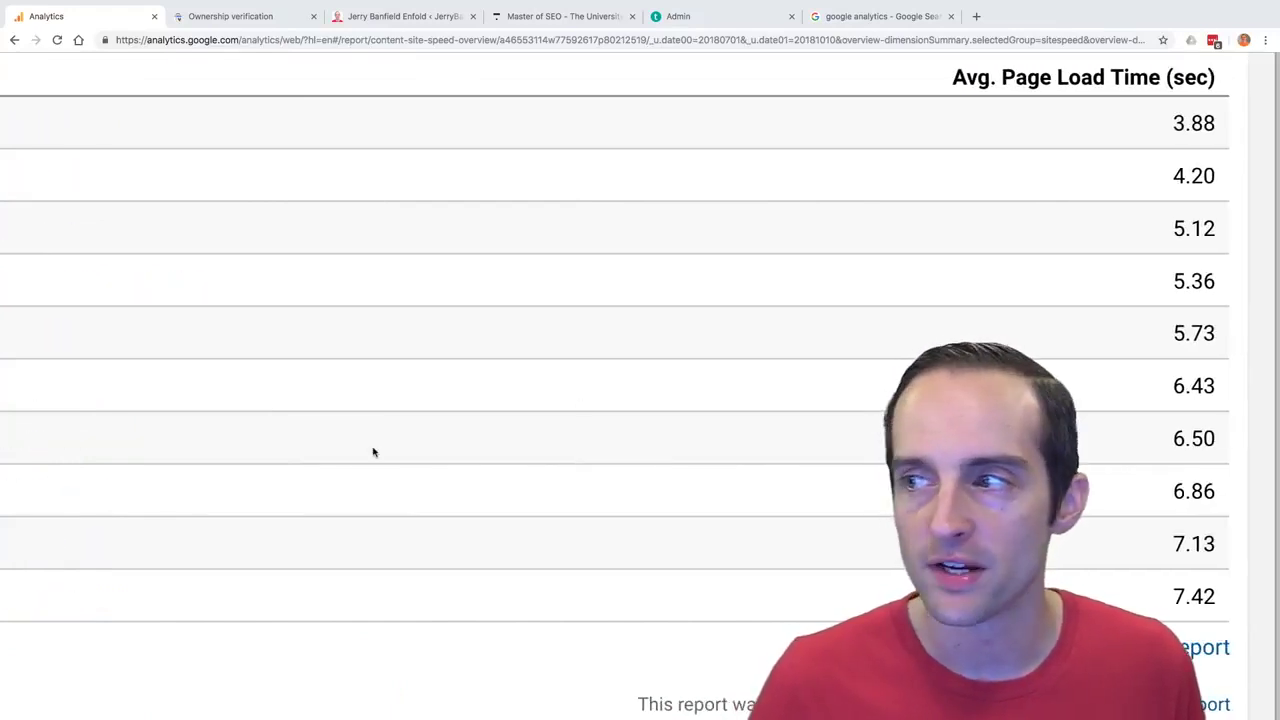
pyautogui.hscroll(-15, 373, 452)
pyautogui.hscroll(5, 371, 445)
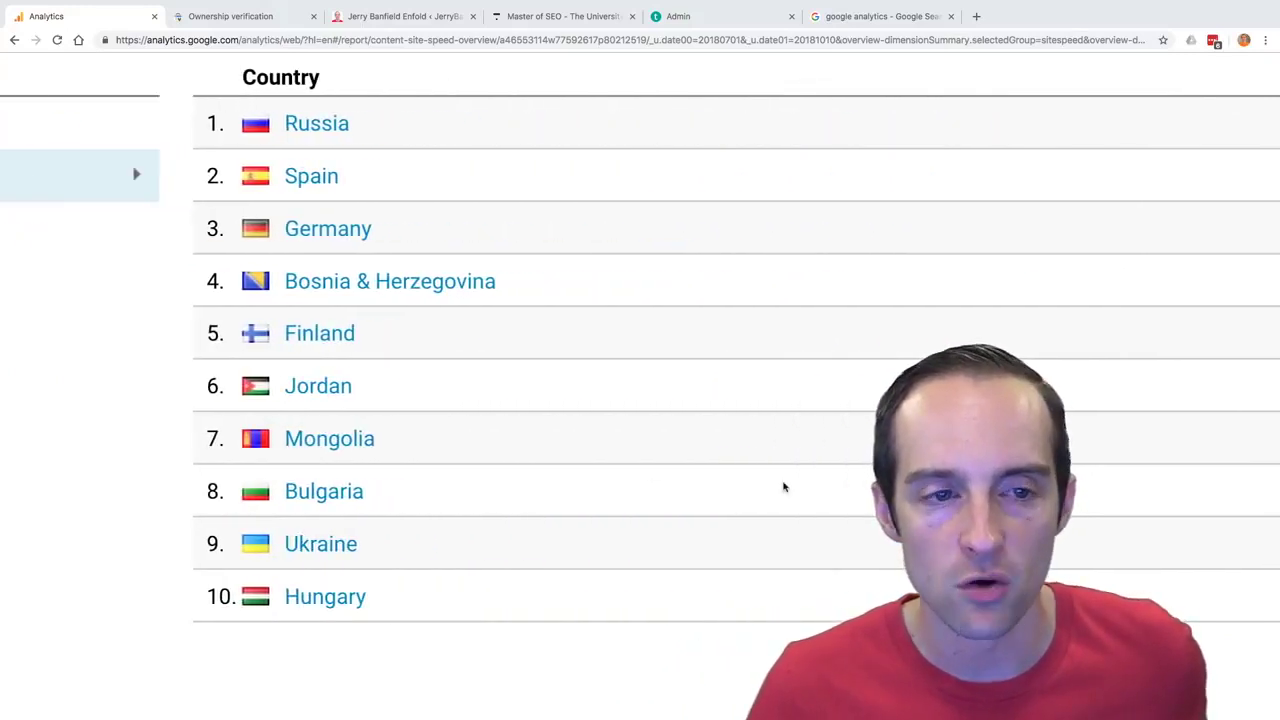
pyautogui.scroll(-5, 784, 487)
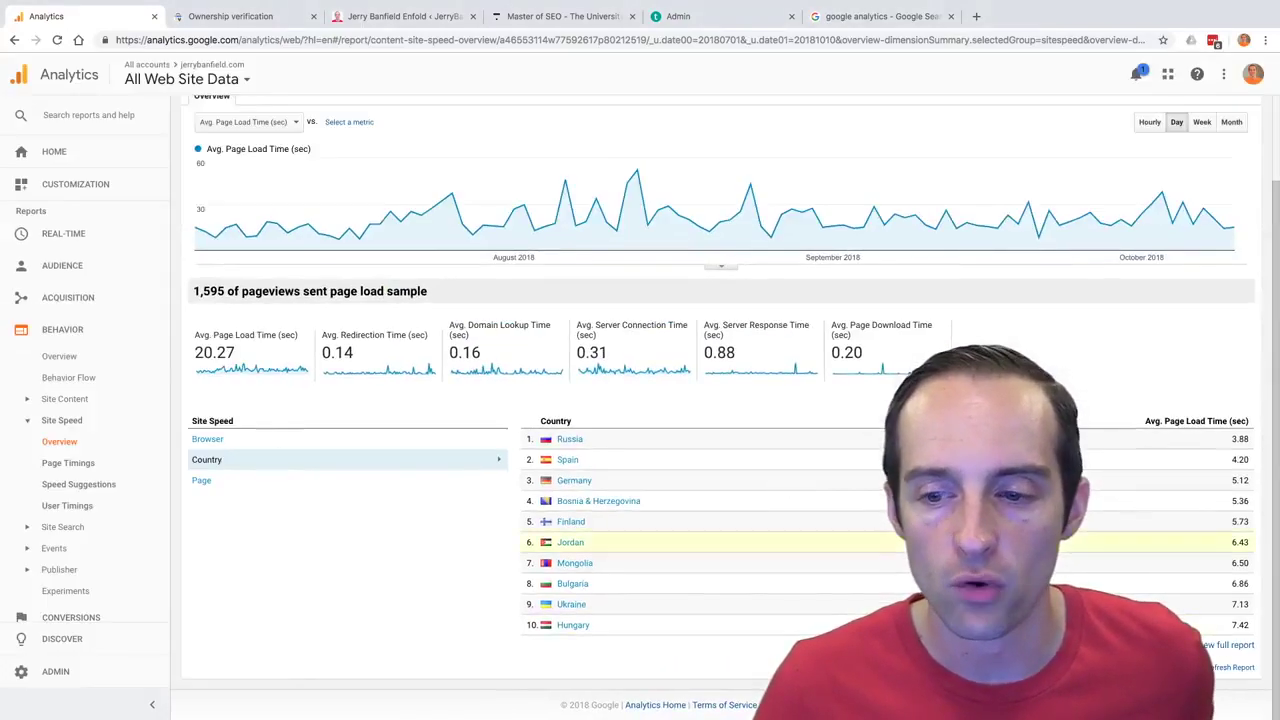
# Open the full Country report of page timings and set the table's first metric to Avg. Page Load Time (sec).
pyautogui.click(1225, 648)
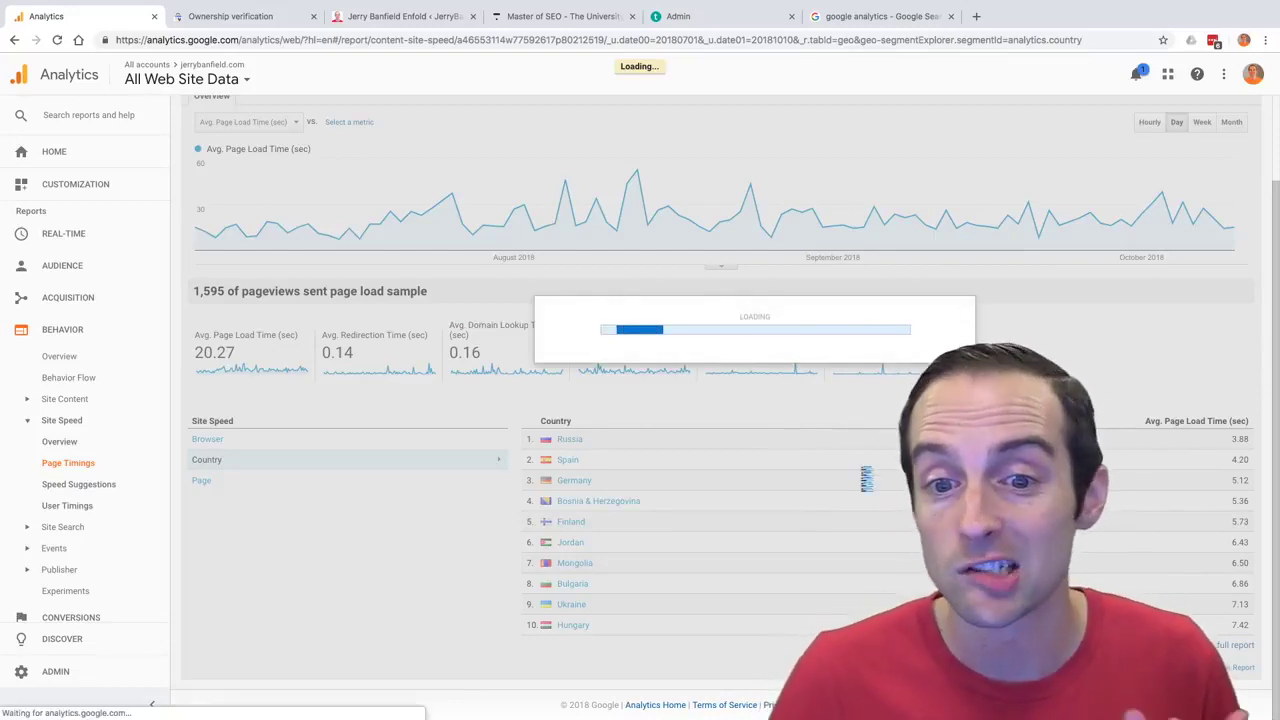
pyautogui.scroll(-5, 863, 474)
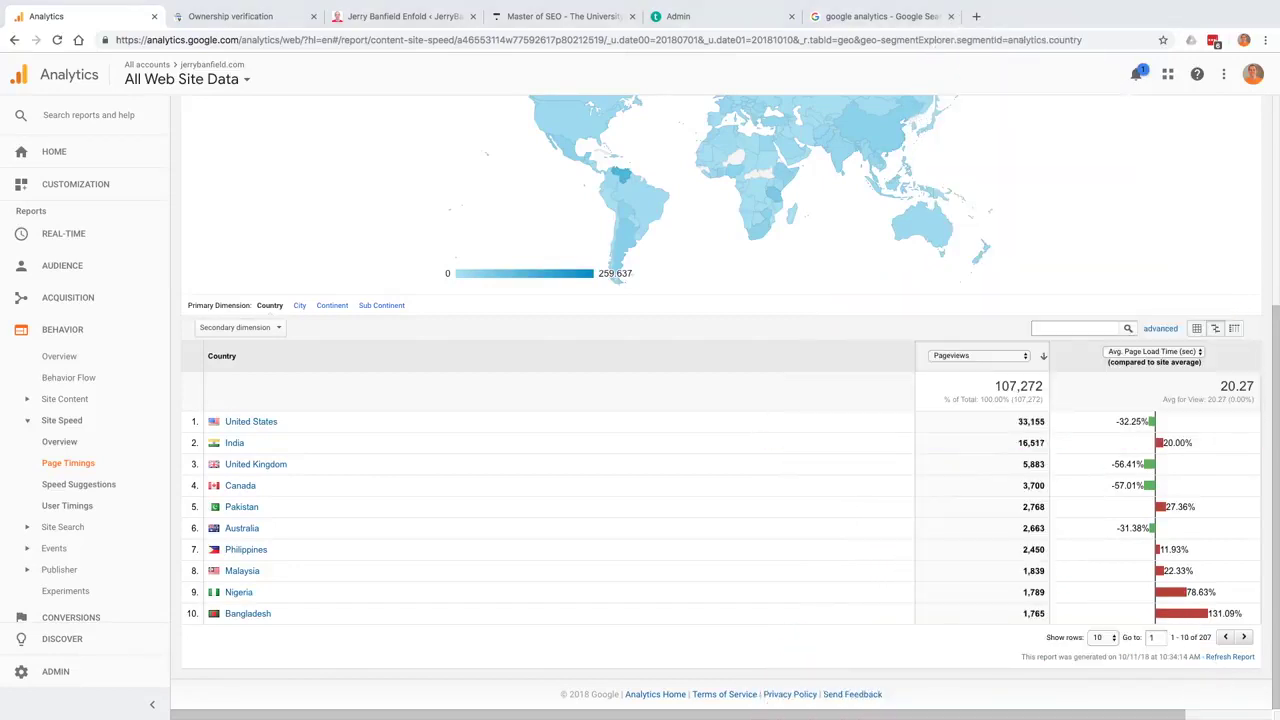
pyautogui.click(971, 357)
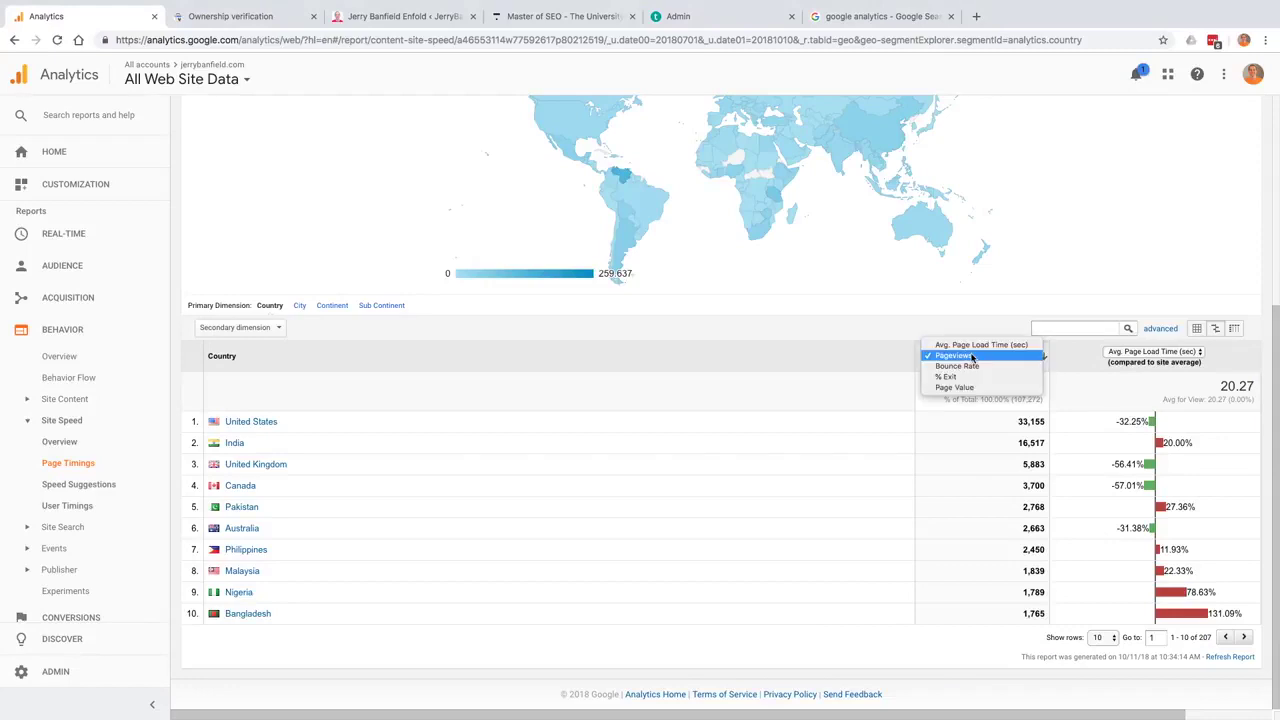
pyautogui.click(975, 344)
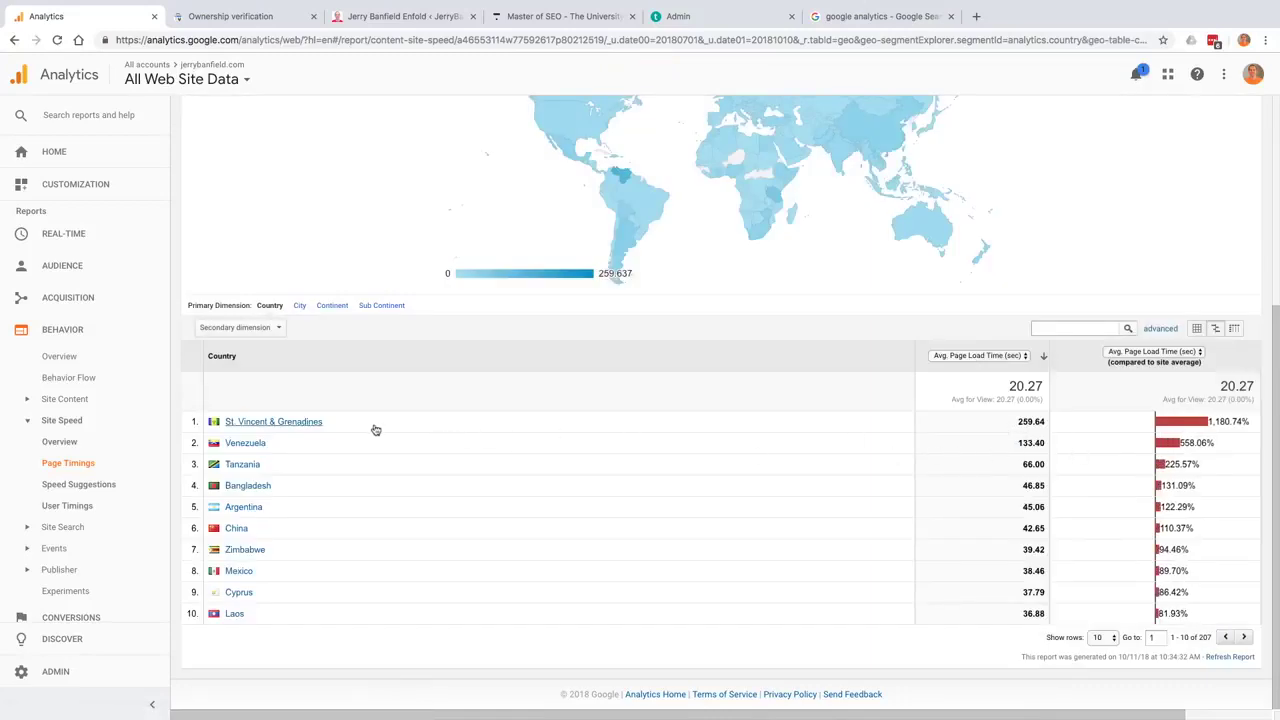
# Examine the countries with the slowest page load times and their deviation from the site average.
pyautogui.scroll(5, 376, 430)
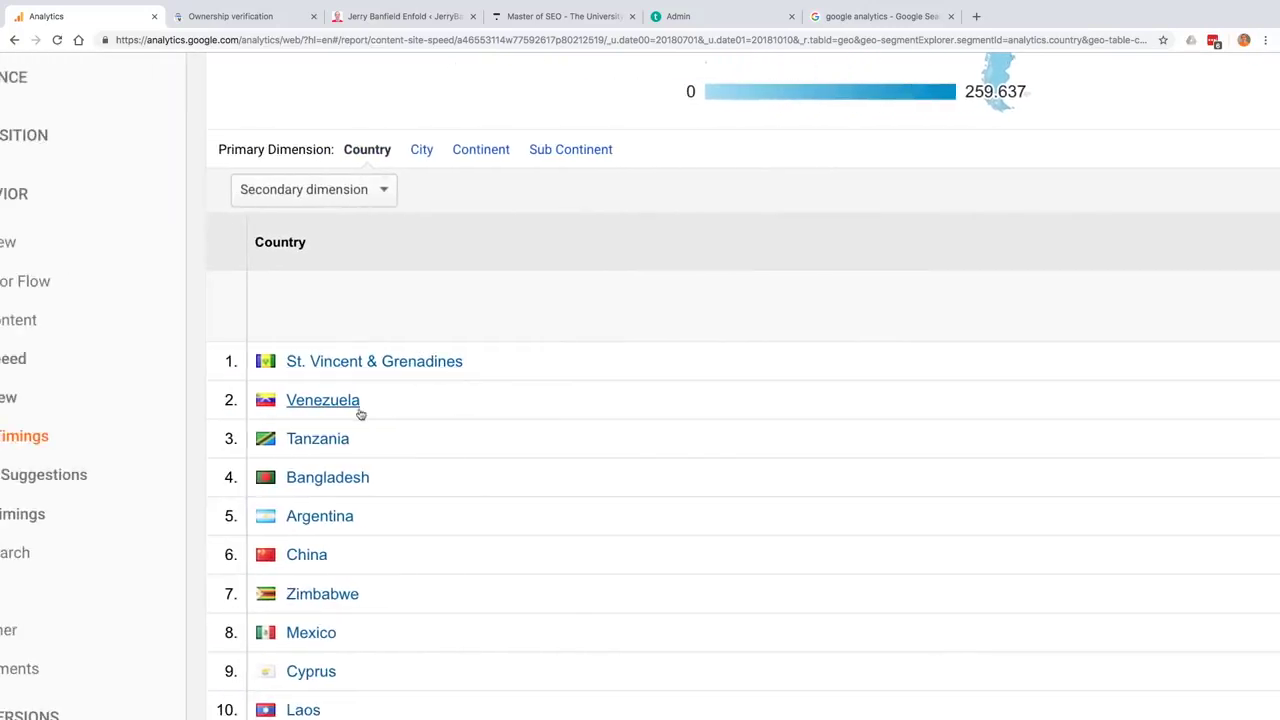
pyautogui.hscroll(5, 340, 475)
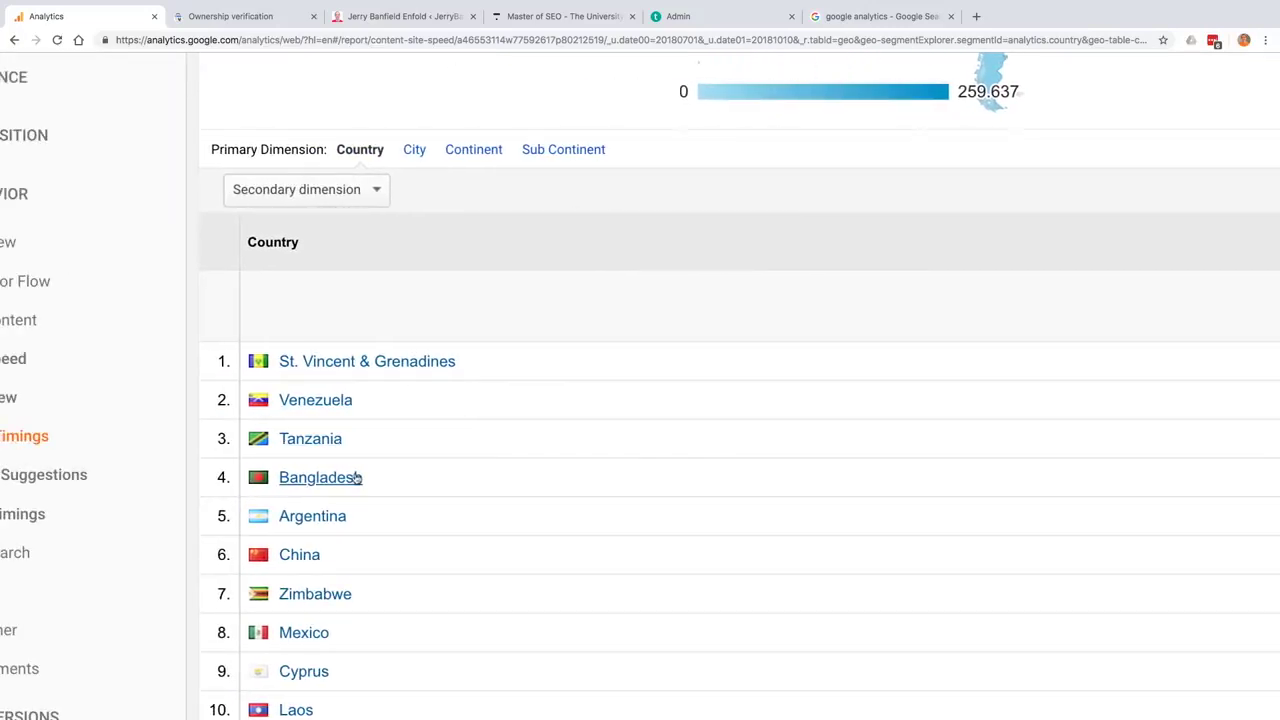
pyautogui.hscroll(10, 357, 478)
pyautogui.scroll(-1, 457, 466)
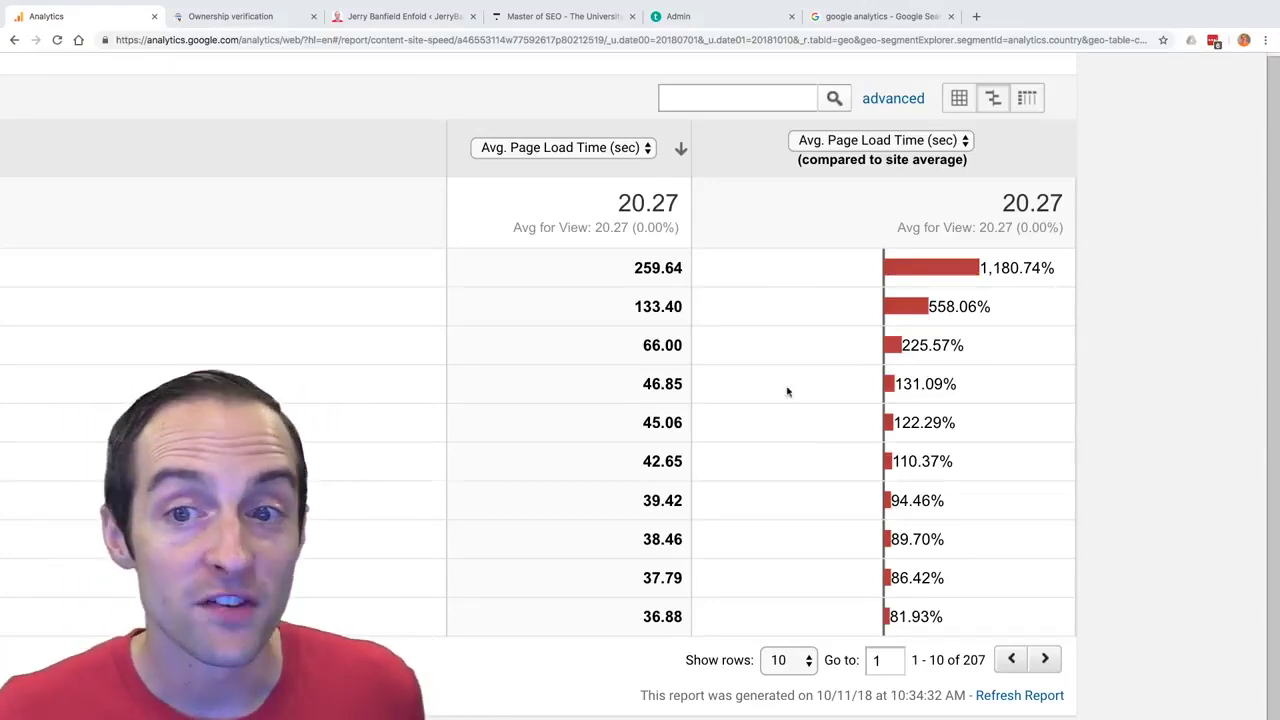
pyautogui.hscroll(-3, 502, 368)
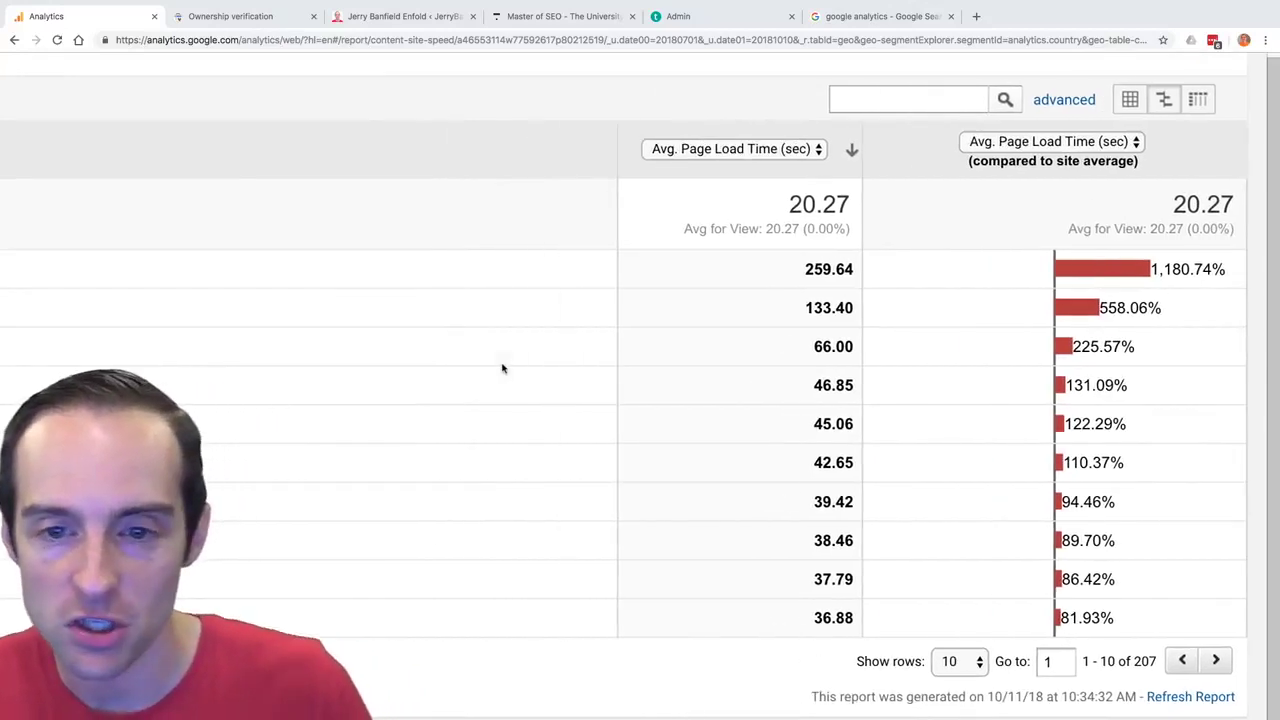
pyautogui.hscroll(-10, 502, 368)
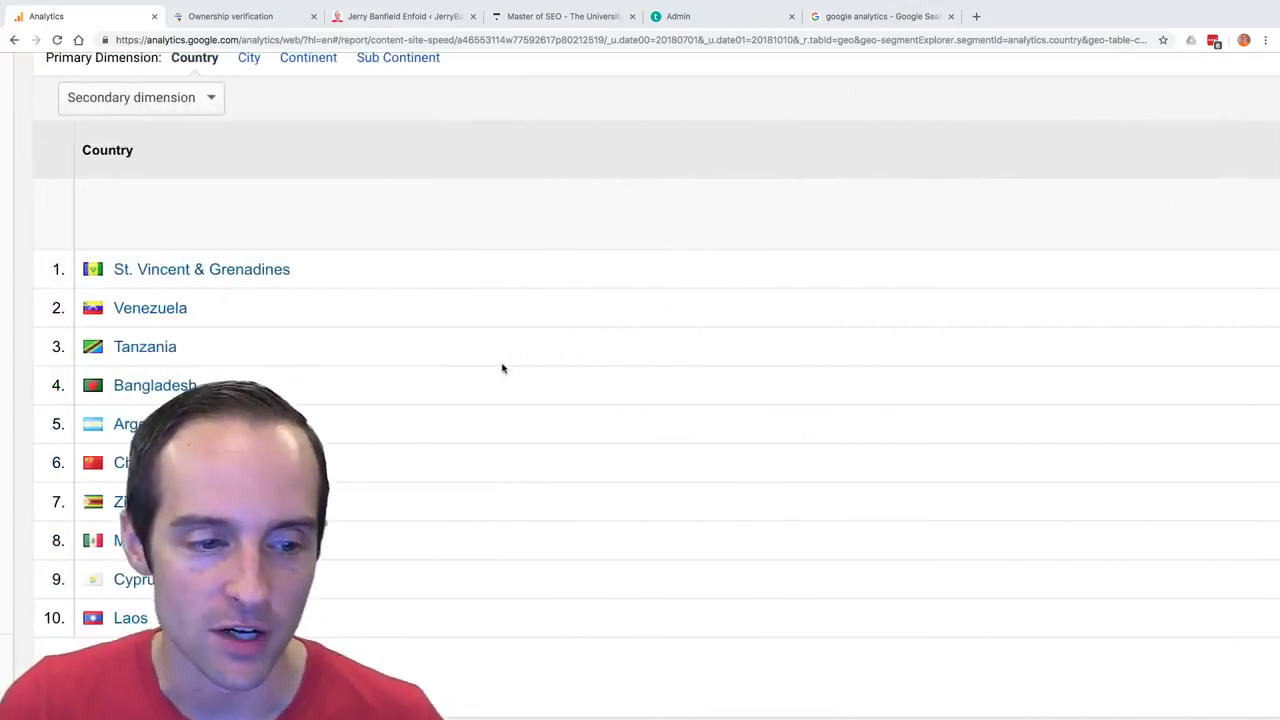
# Show 100 rows in the country page timings table.
pyautogui.scroll(-2, 502, 368)
pyautogui.hscroll(3, 1097, 579)
pyautogui.hscroll(5, 1097, 579)
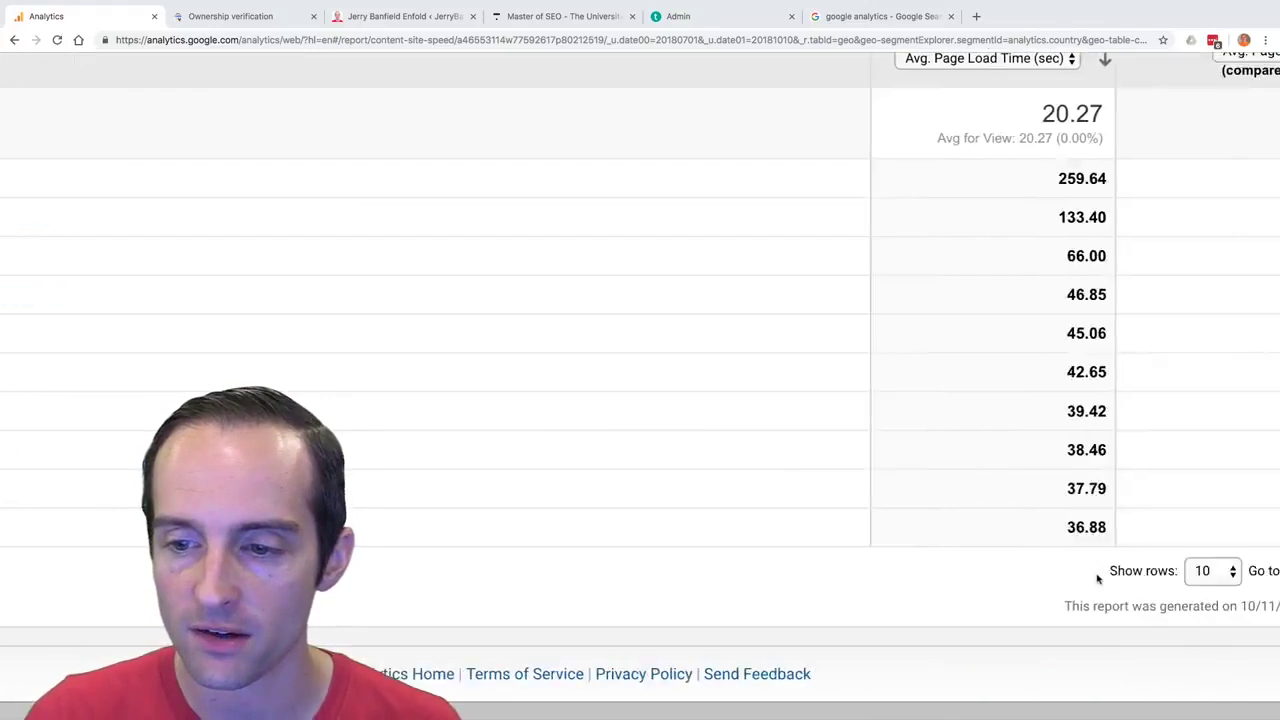
pyautogui.click(805, 570)
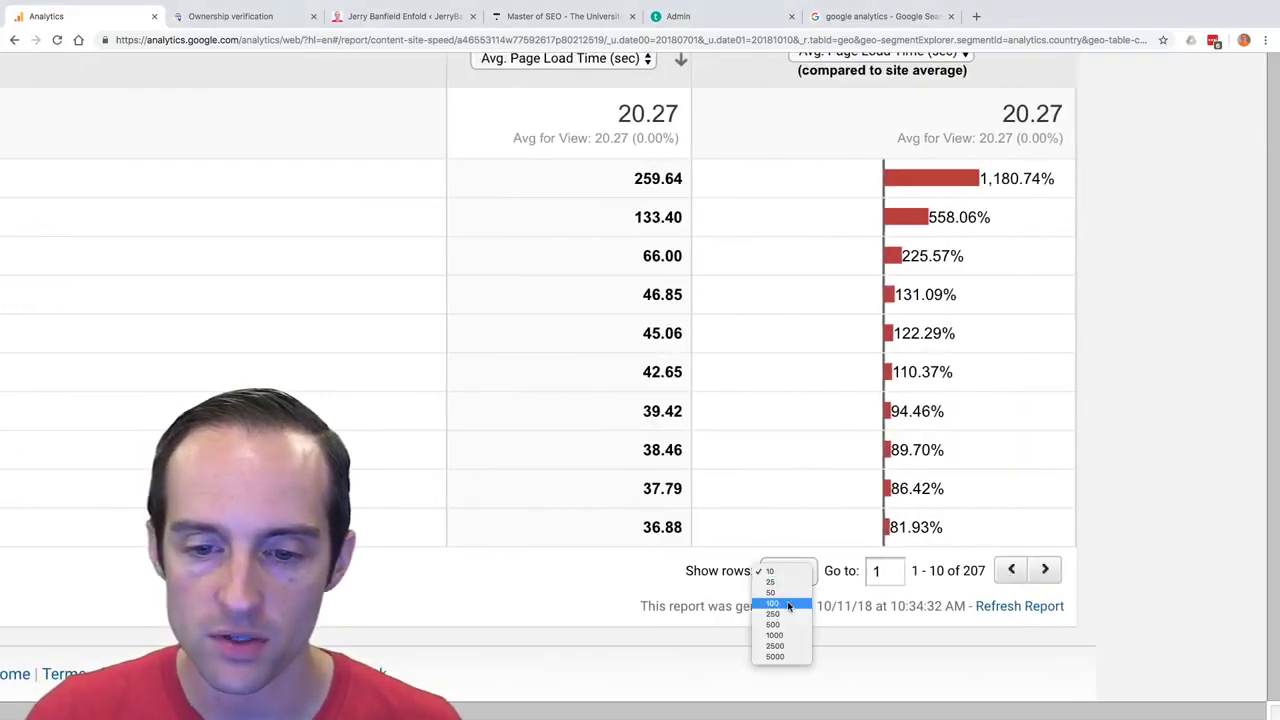
pyautogui.click(772, 603)
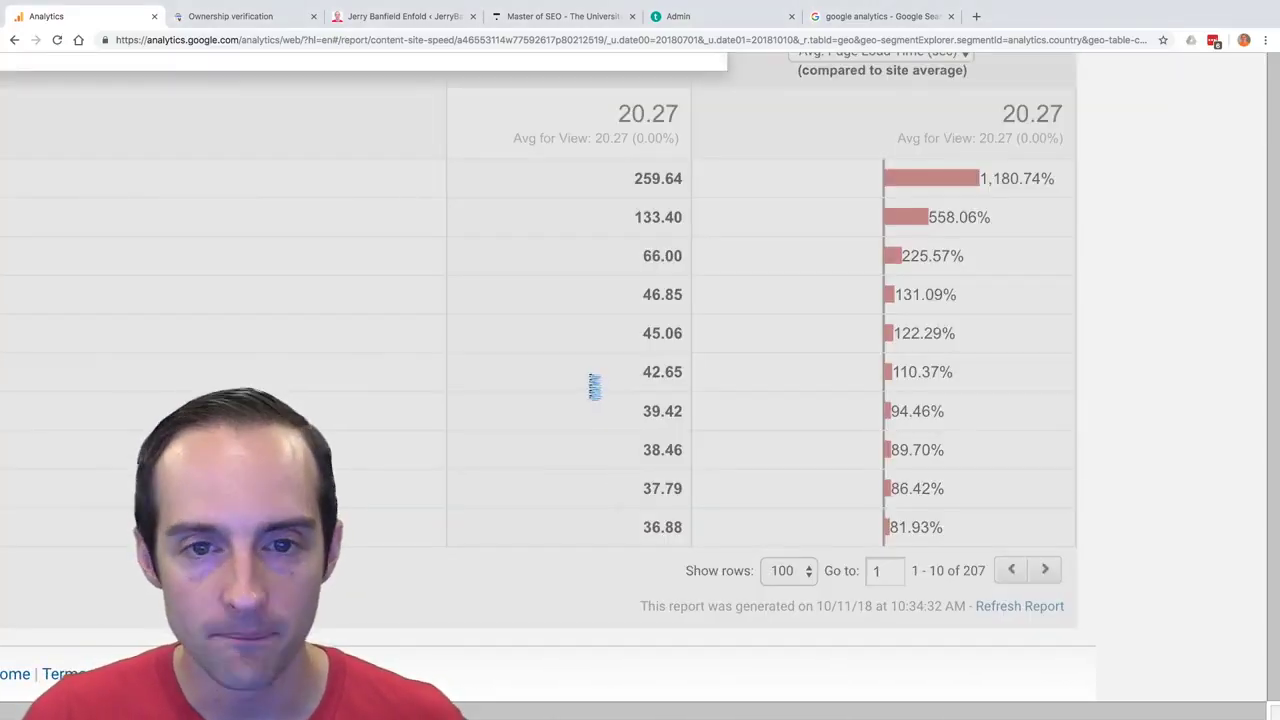
# Review the slowest countries in the expanded table and change its first metric to Pageviews.
pyautogui.hscroll(-10, 626, 393)
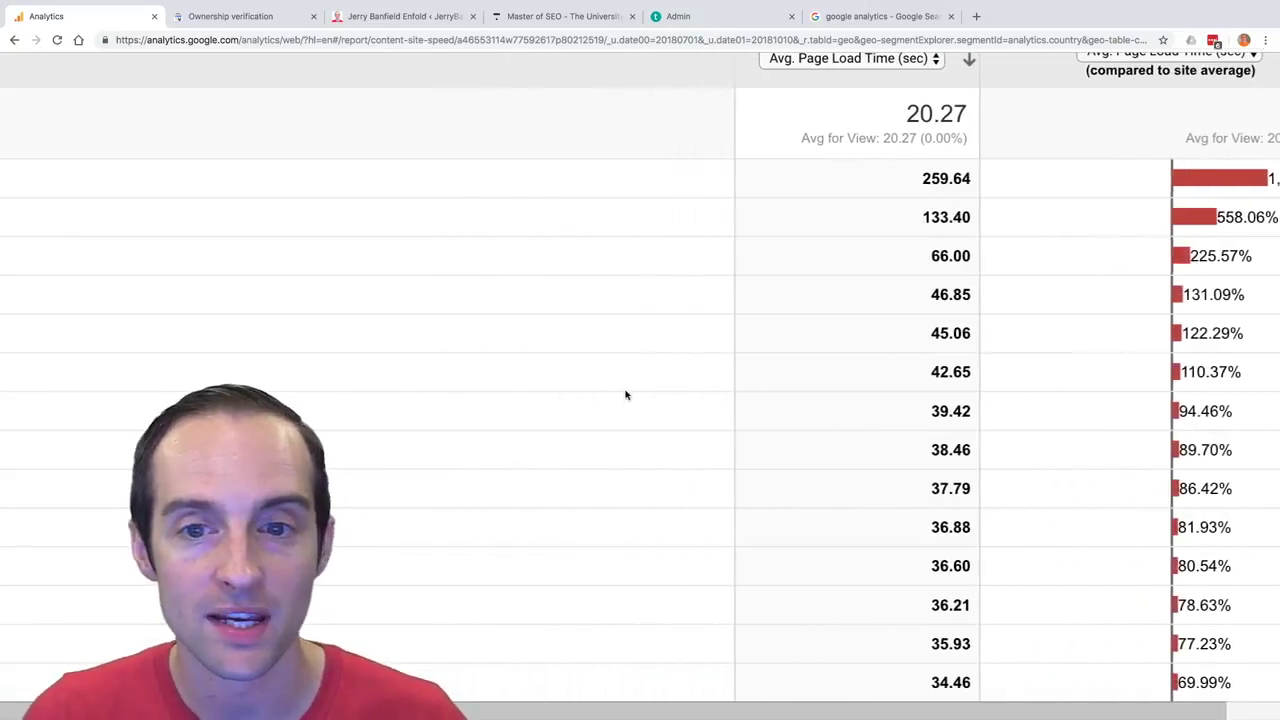
pyautogui.hscroll(-2, 628, 395)
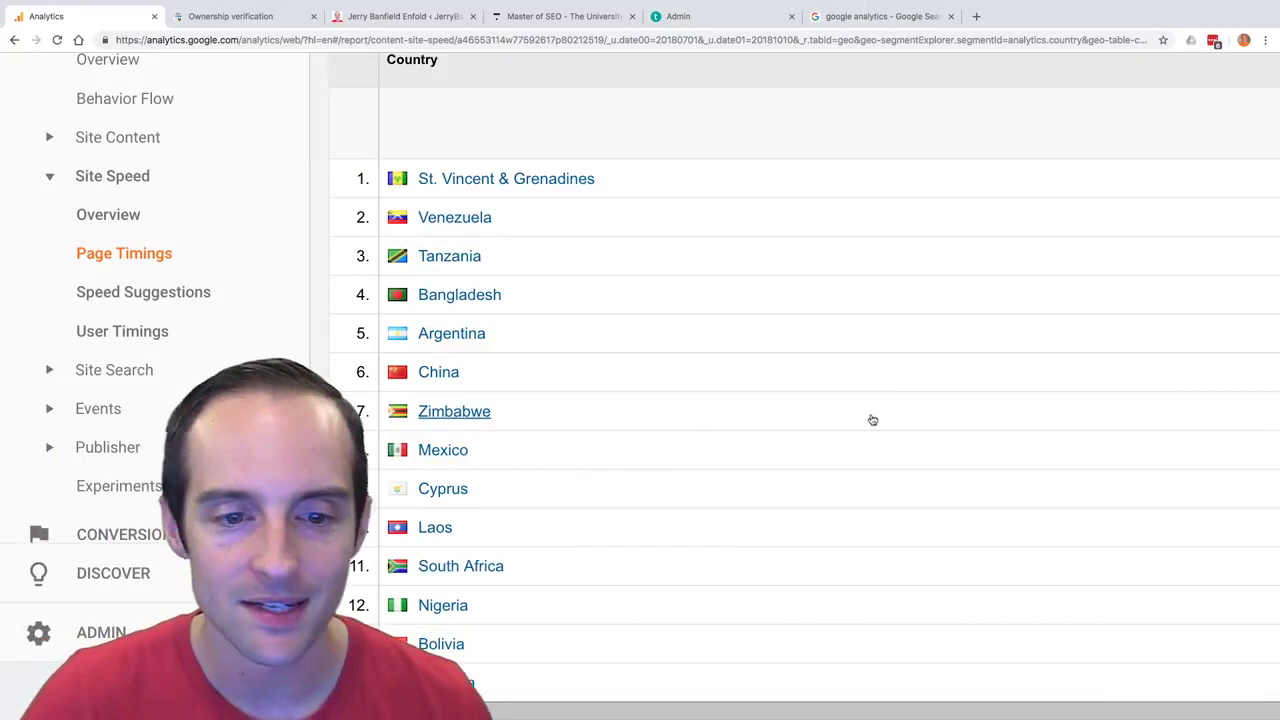
pyautogui.scroll(-5, 817, 407)
pyautogui.click(978, 355)
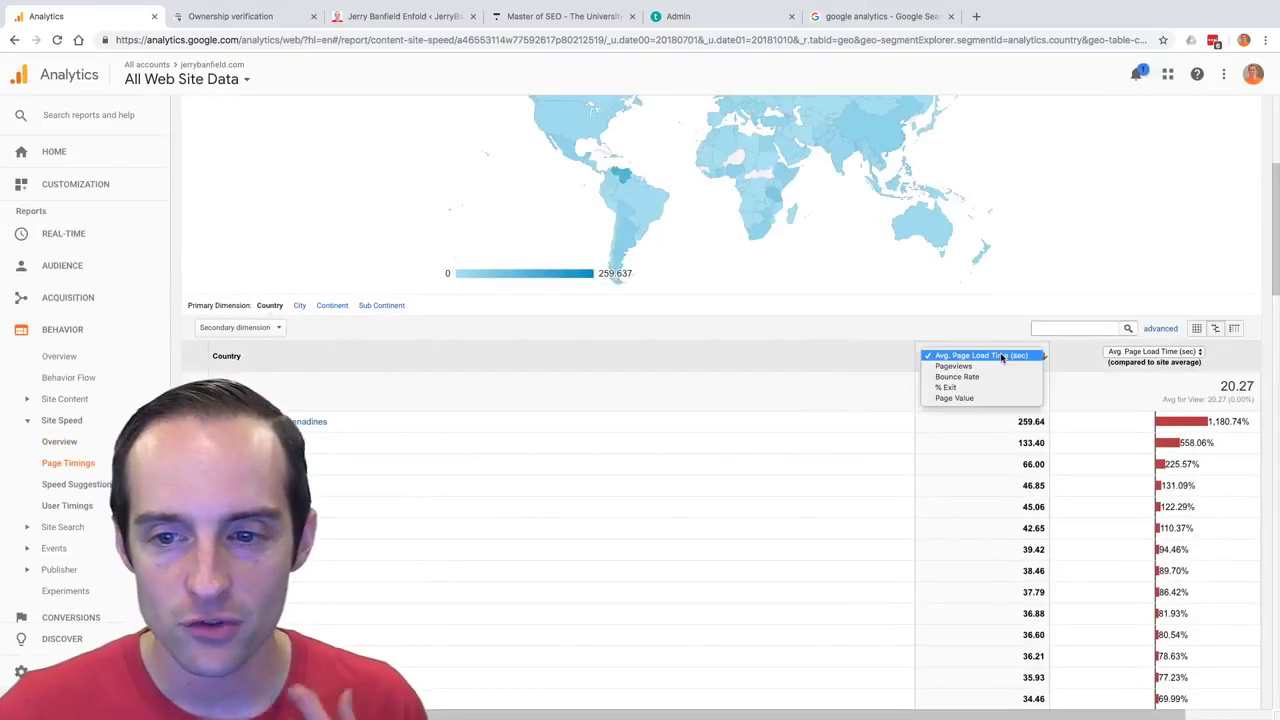
pyautogui.click(974, 364)
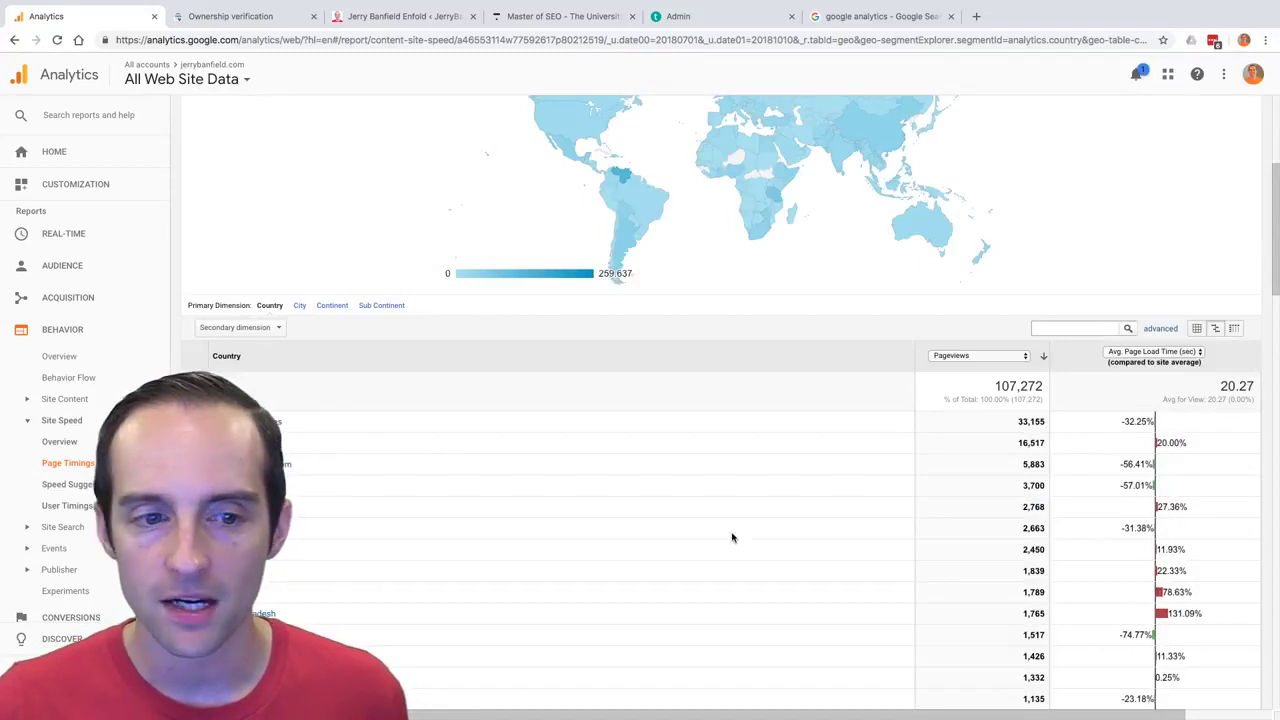
# Review the total pageviews and the countries that bring the most of them.
pyautogui.scroll(-3, 733, 535)
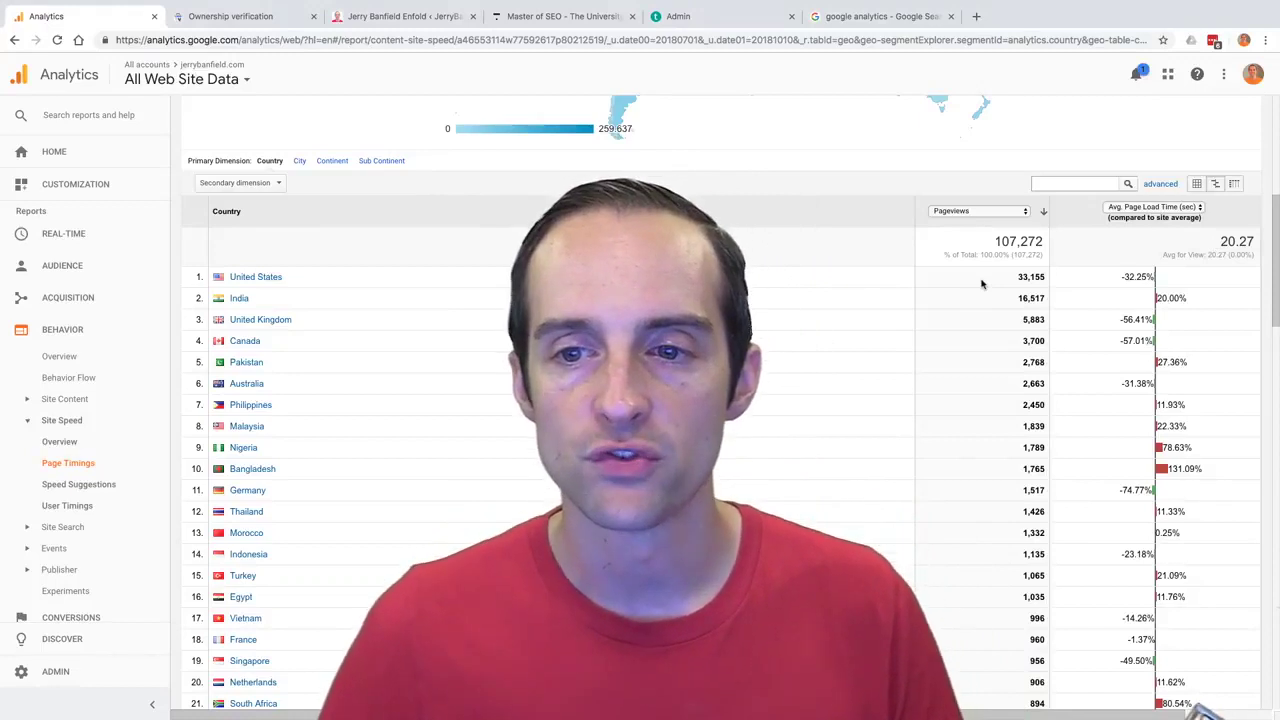
pyautogui.scroll(5, 979, 286)
pyautogui.hscroll(-4, 977, 288)
pyautogui.hscroll(2, 977, 288)
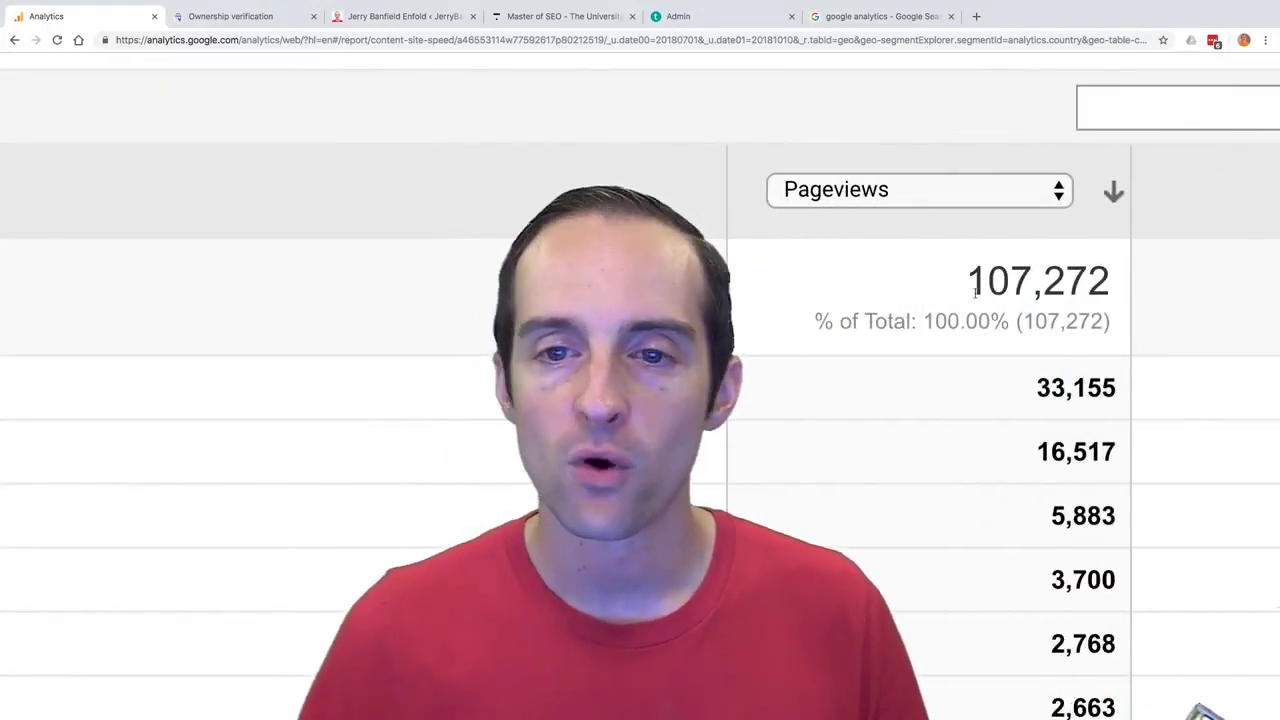
pyautogui.scroll(-5, 838, 436)
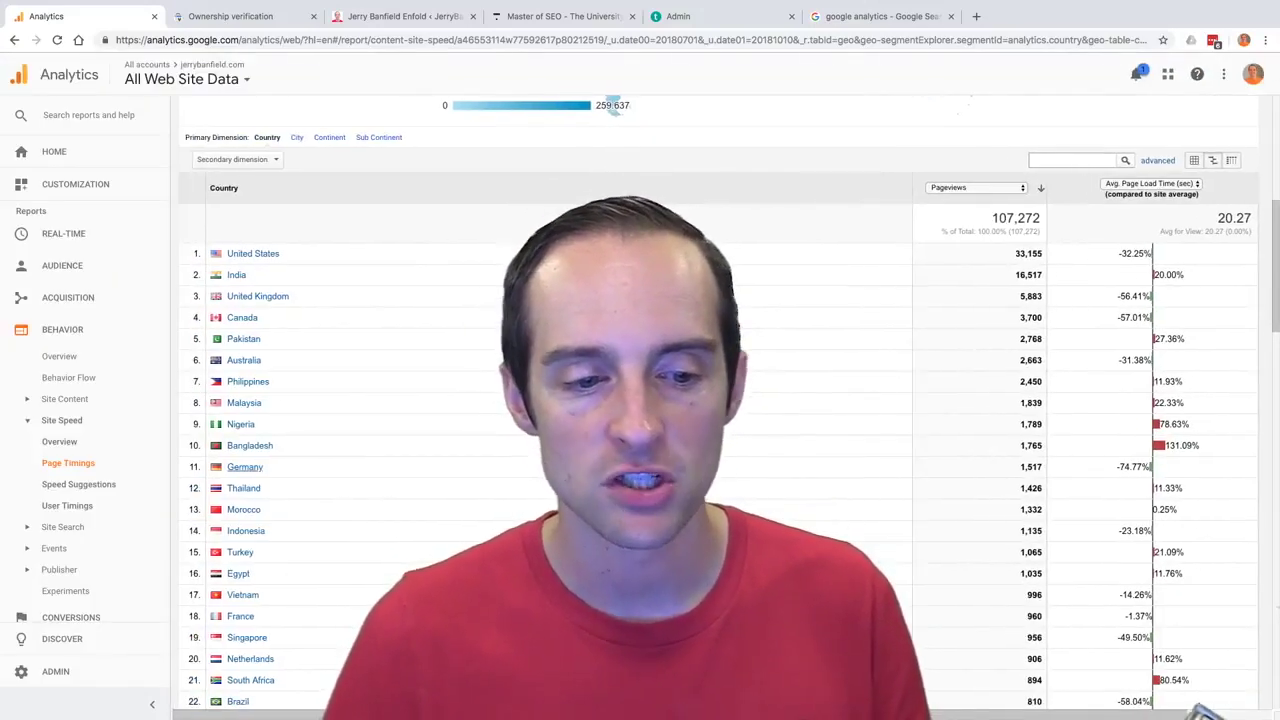
# Compare each country's page load time with the site average, going down the list ordered by pageviews.
pyautogui.scroll(-2, 1205, 712)
pyautogui.scroll(1, 1168, 230)
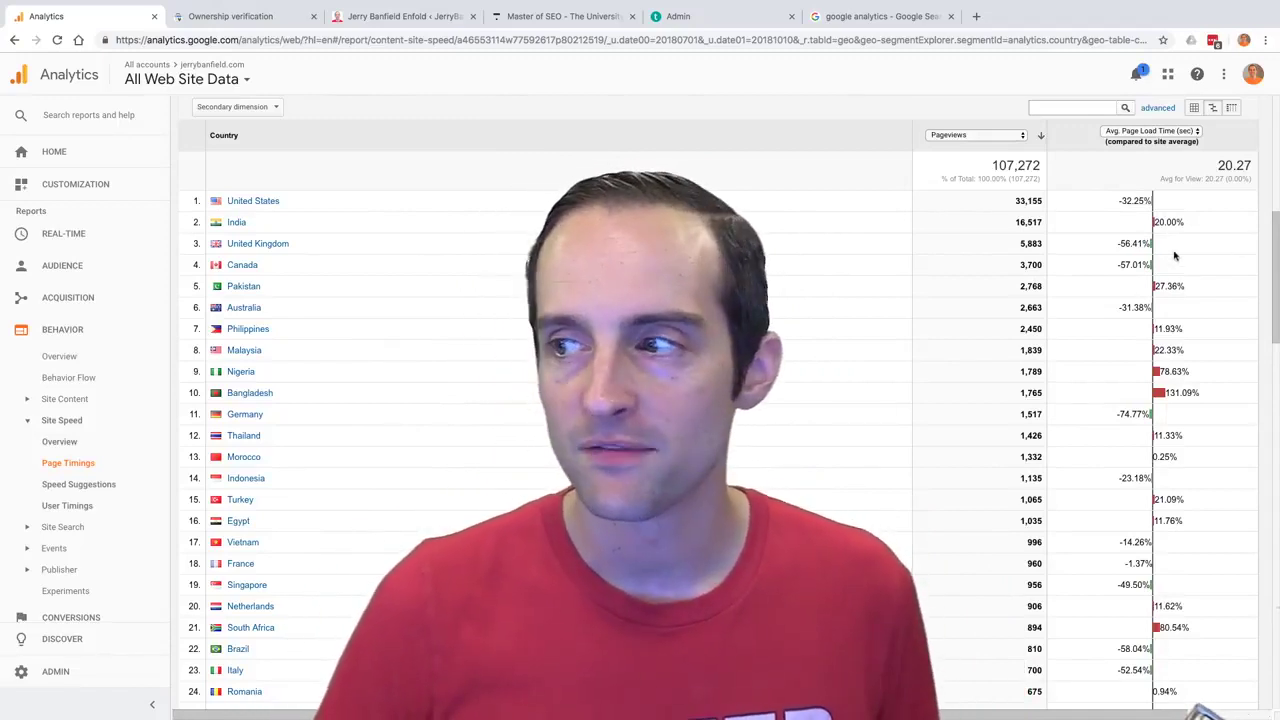
pyautogui.scroll(5, 1175, 256)
pyautogui.scroll(-5, 1166, 271)
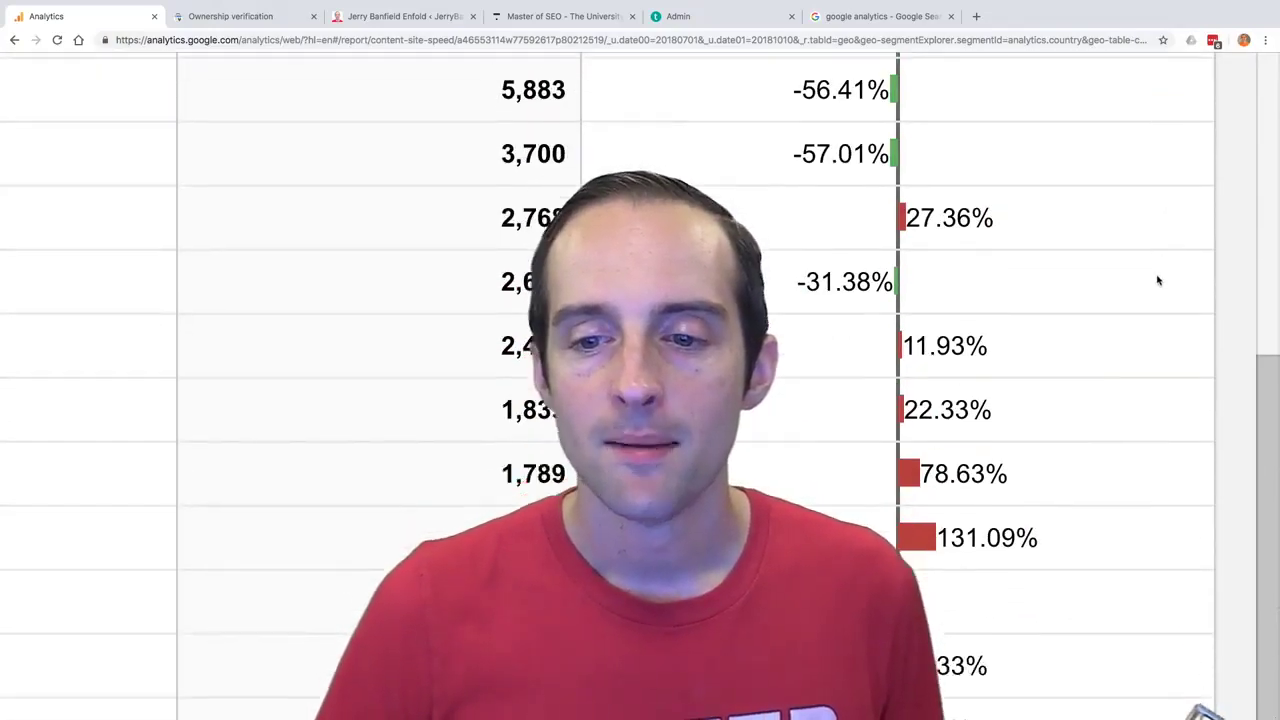
pyautogui.hscroll(1, 1017, 417)
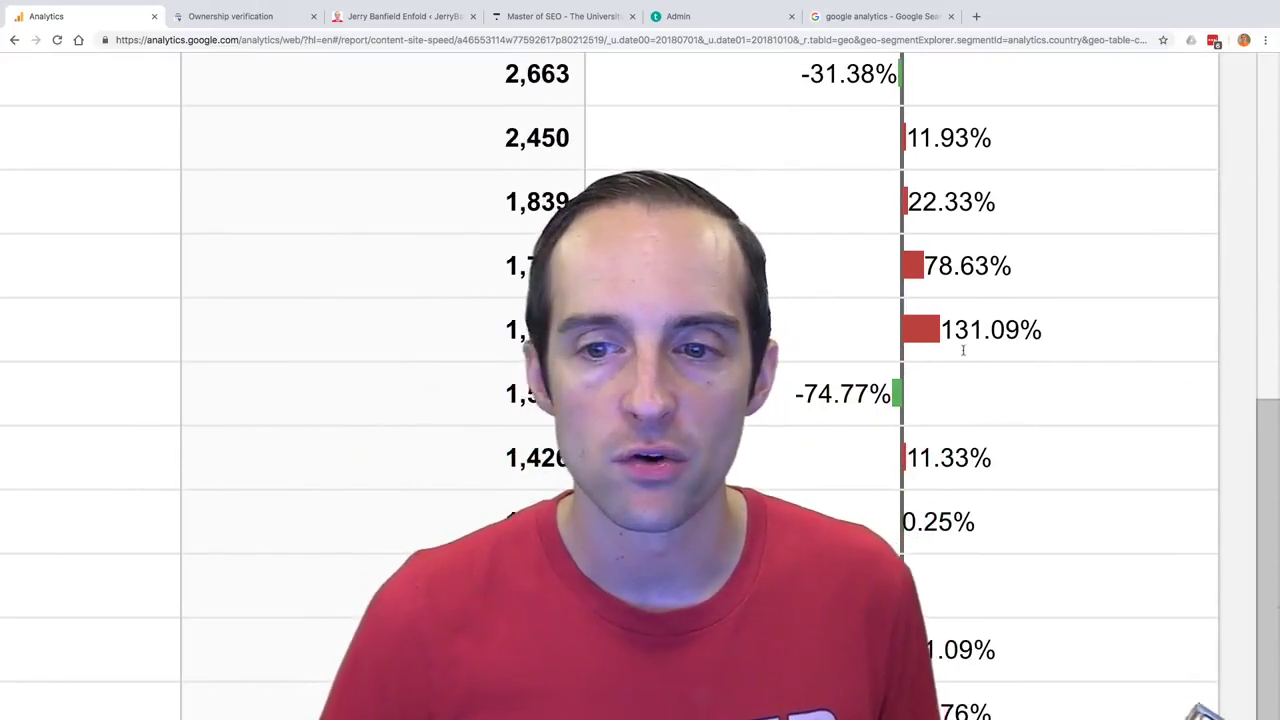
pyautogui.scroll(-5, 963, 350)
pyautogui.scroll(-5, 826, 431)
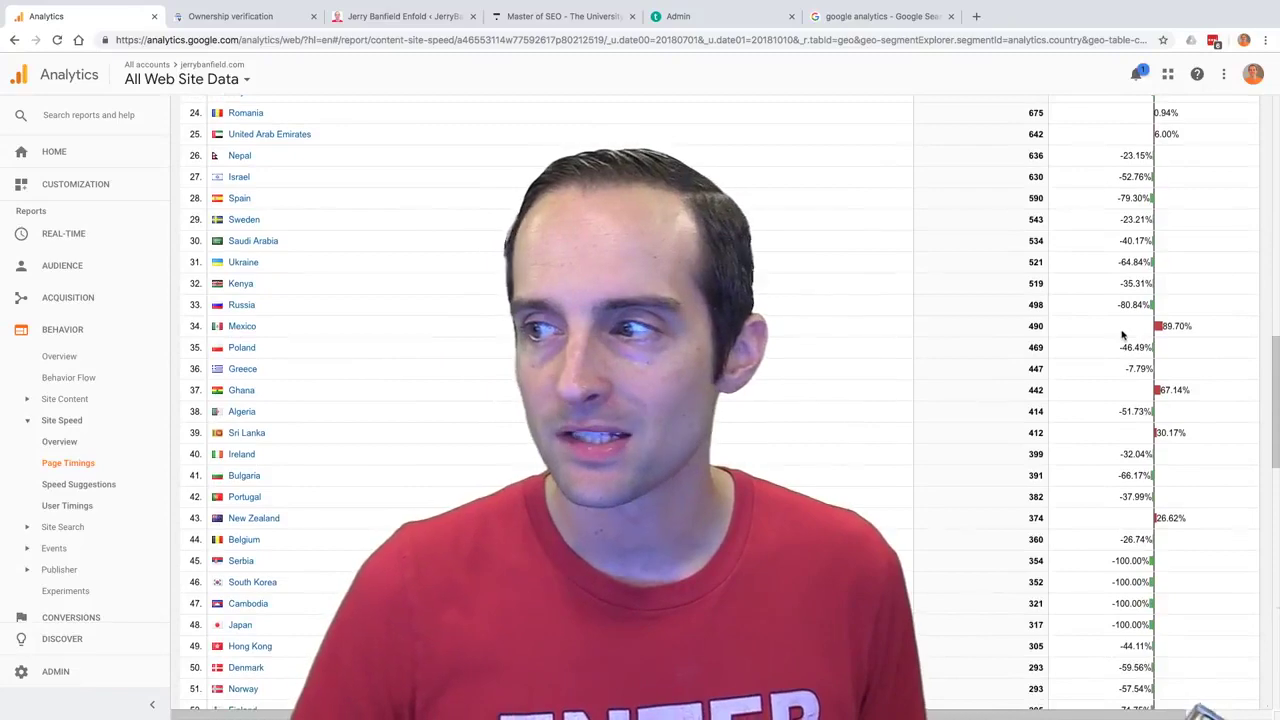
pyautogui.scroll(5, 1186, 325)
pyautogui.scroll(-5, 1115, 348)
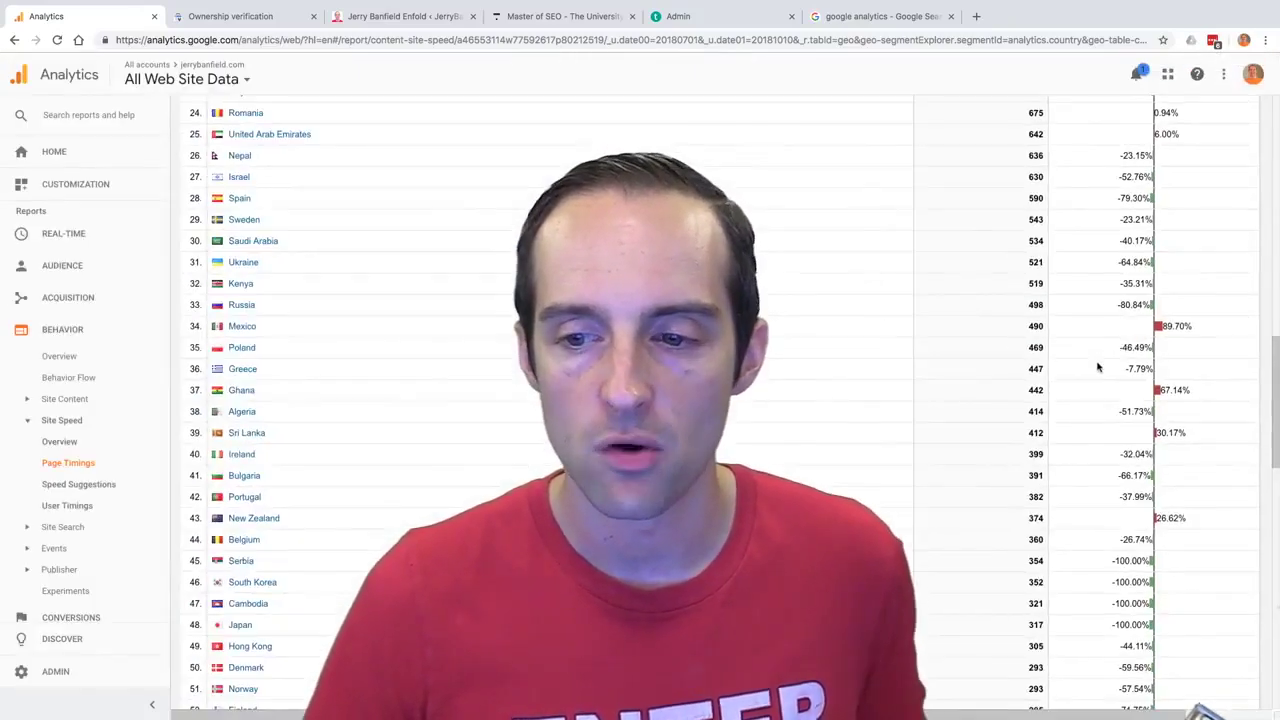
pyautogui.scroll(-5, 1097, 366)
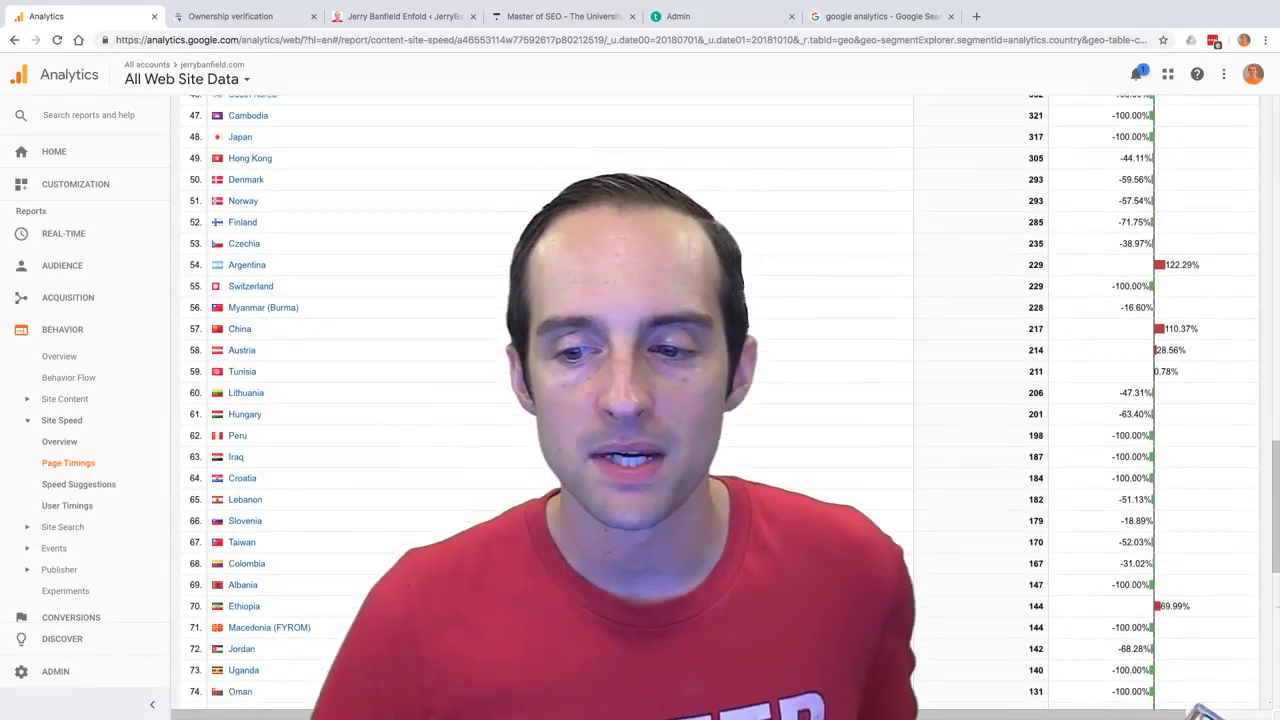
pyautogui.scroll(-3, 1200, 710)
# Set the country table's first metric back to Avg. Page Load Time (sec).
pyautogui.scroll(15, 1200, 710)
pyautogui.scroll(-6, 1200, 700)
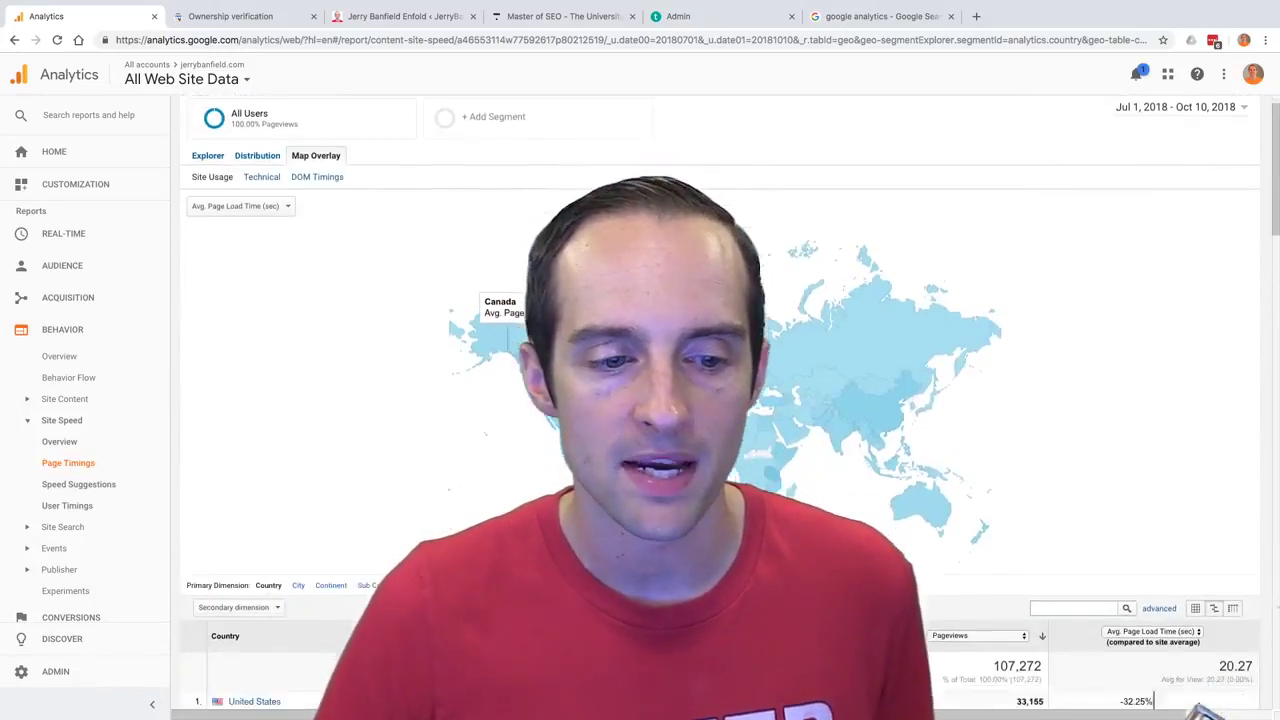
pyautogui.scroll(2, 1040, 300)
pyautogui.click(972, 243)
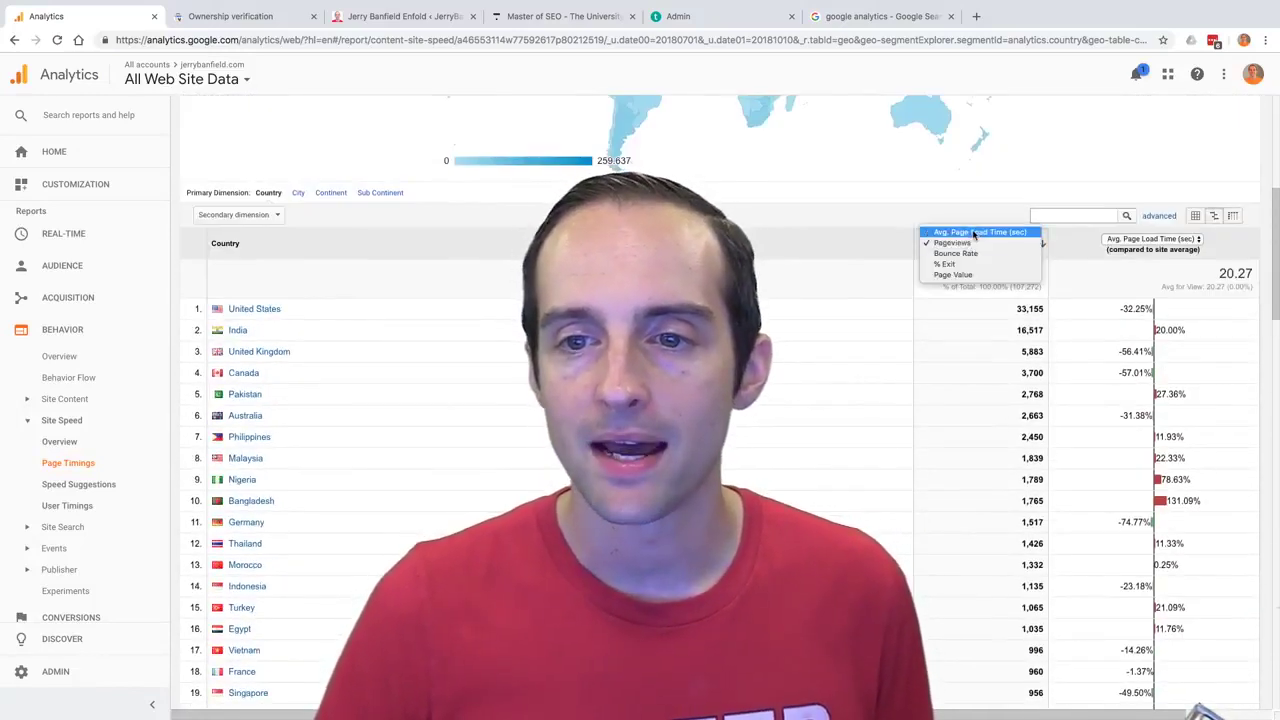
pyautogui.click(975, 232)
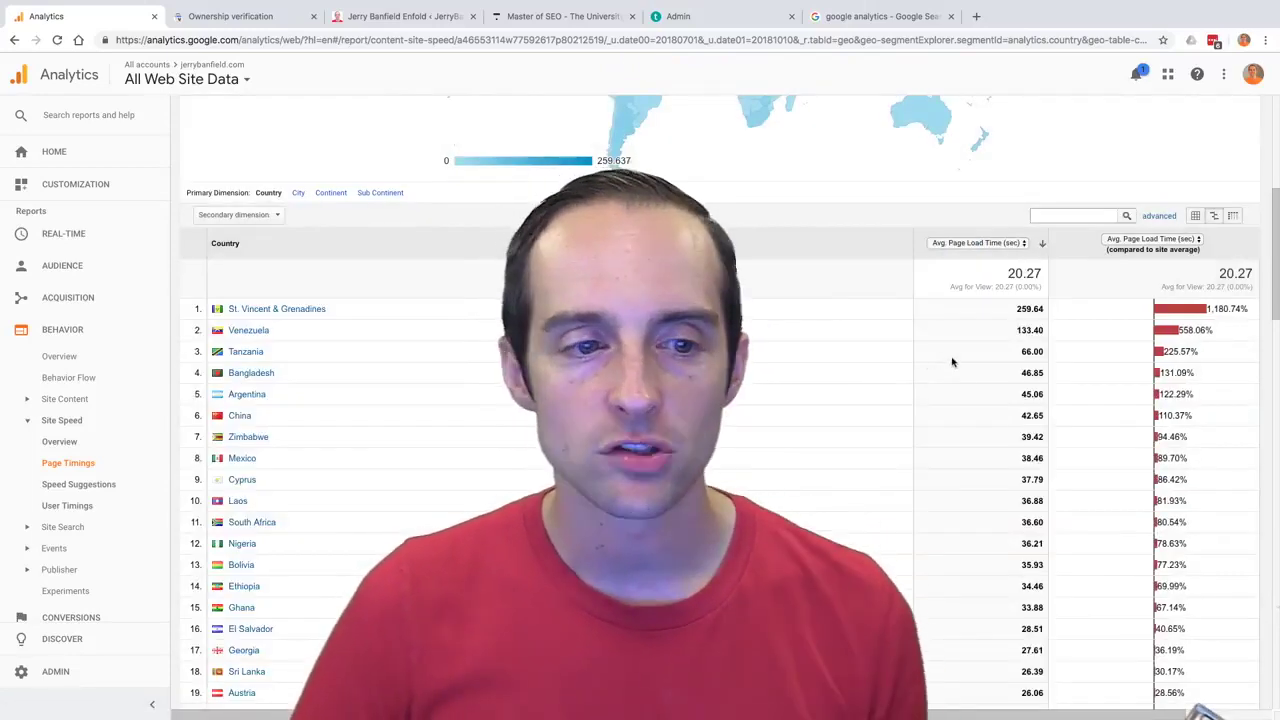
# Examine the average page load times of the mid-list countries around the United States against the site average.
pyautogui.scroll(-10, 951, 362)
pyautogui.scroll(-1, 951, 362)
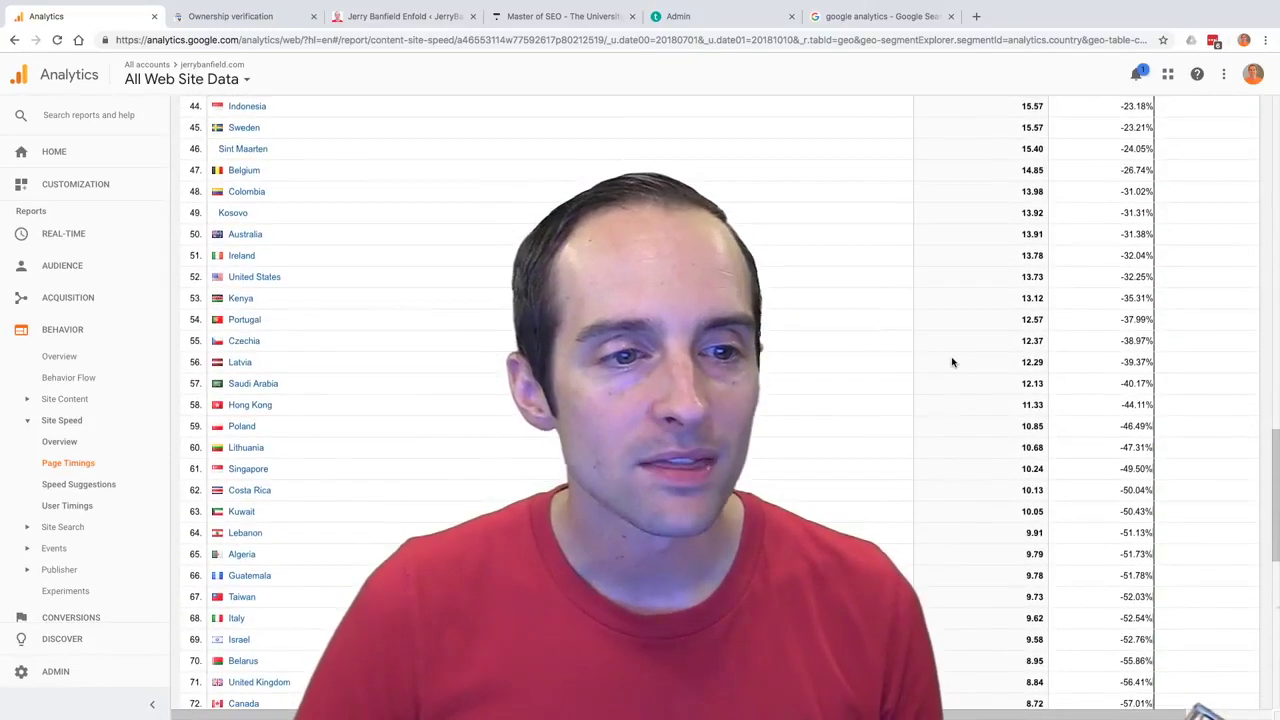
pyautogui.scroll(5, 1014, 286)
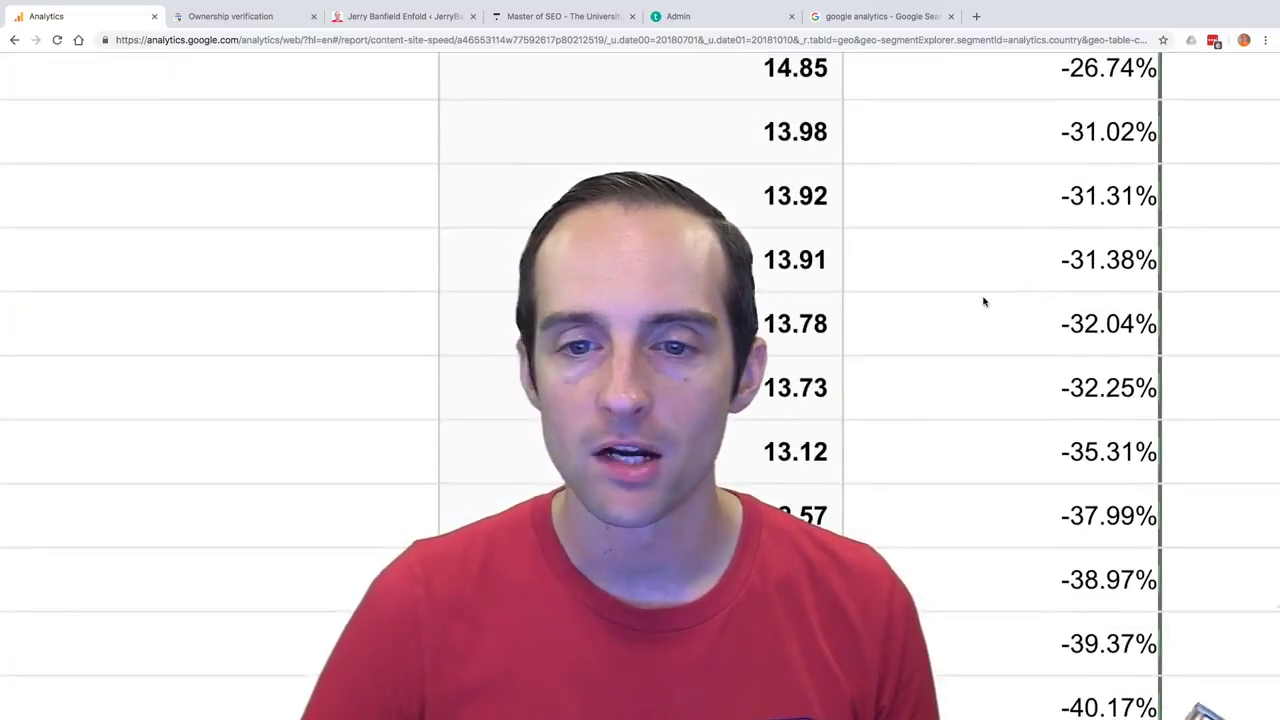
pyautogui.hscroll(-3, 866, 398)
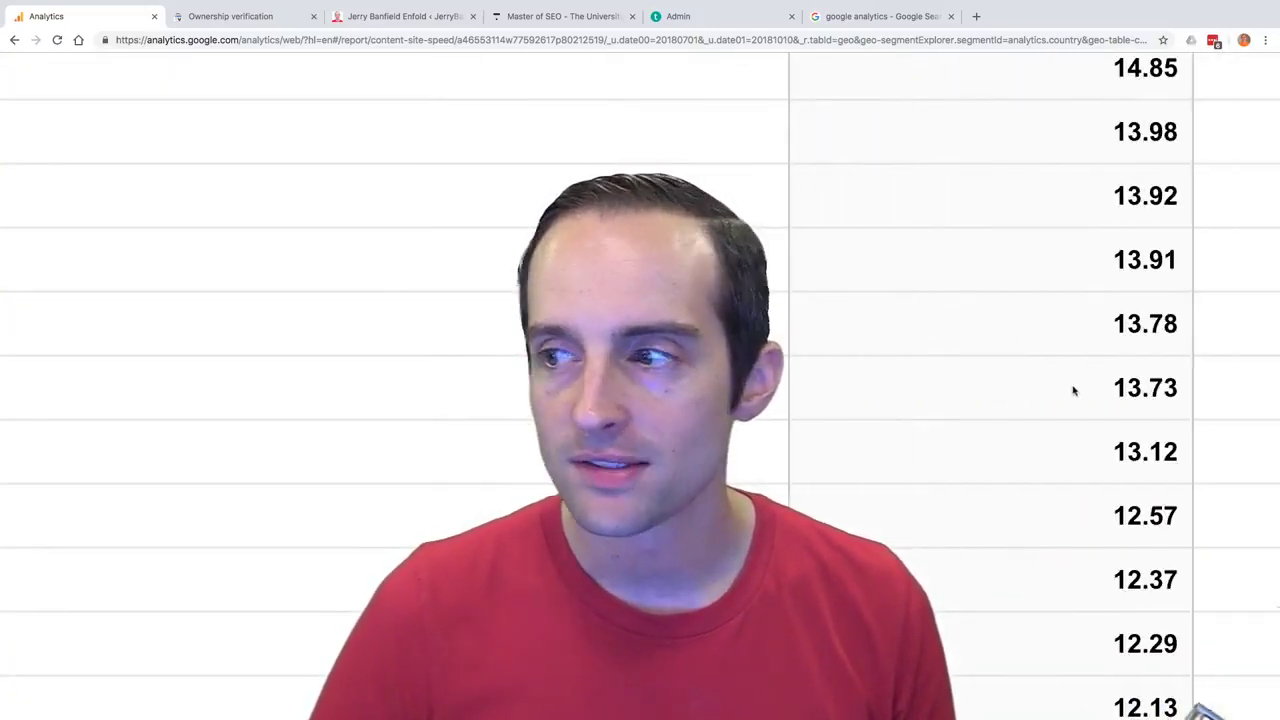
pyautogui.scroll(-5, 1073, 390)
pyautogui.hscroll(-1, 290, 358)
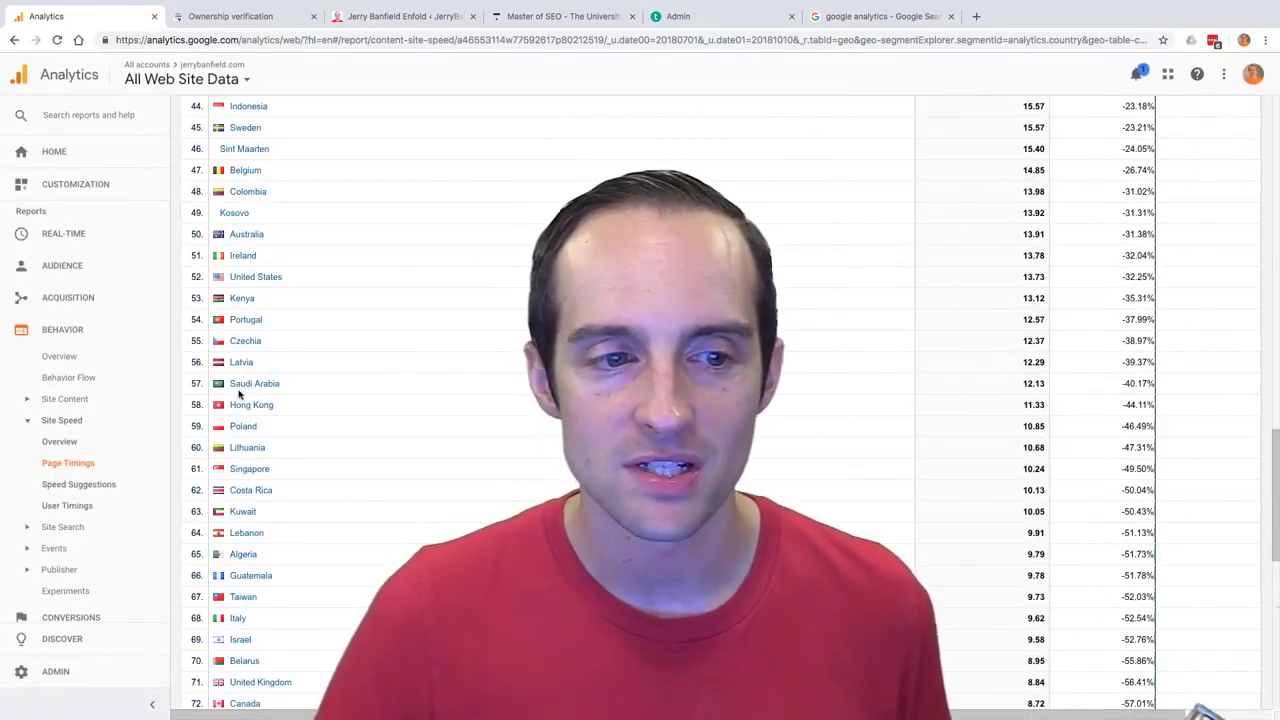
pyautogui.scroll(4, 925, 402)
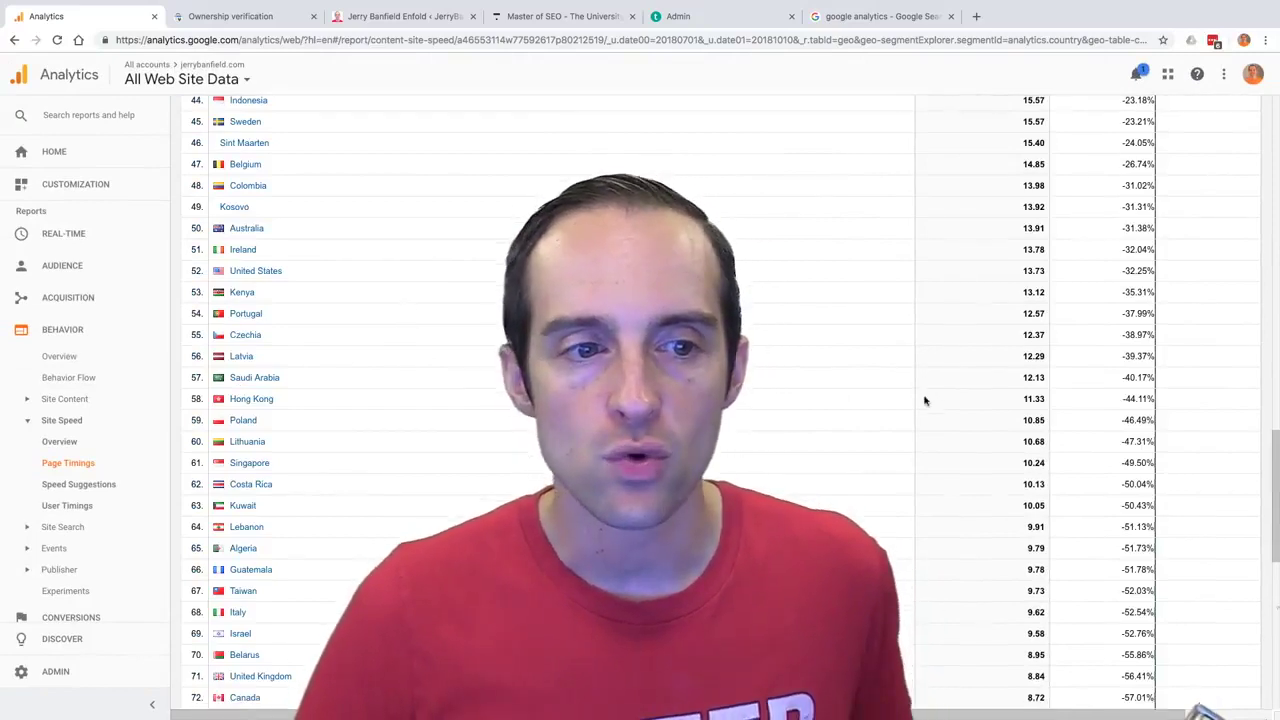
pyautogui.scroll(2, 925, 402)
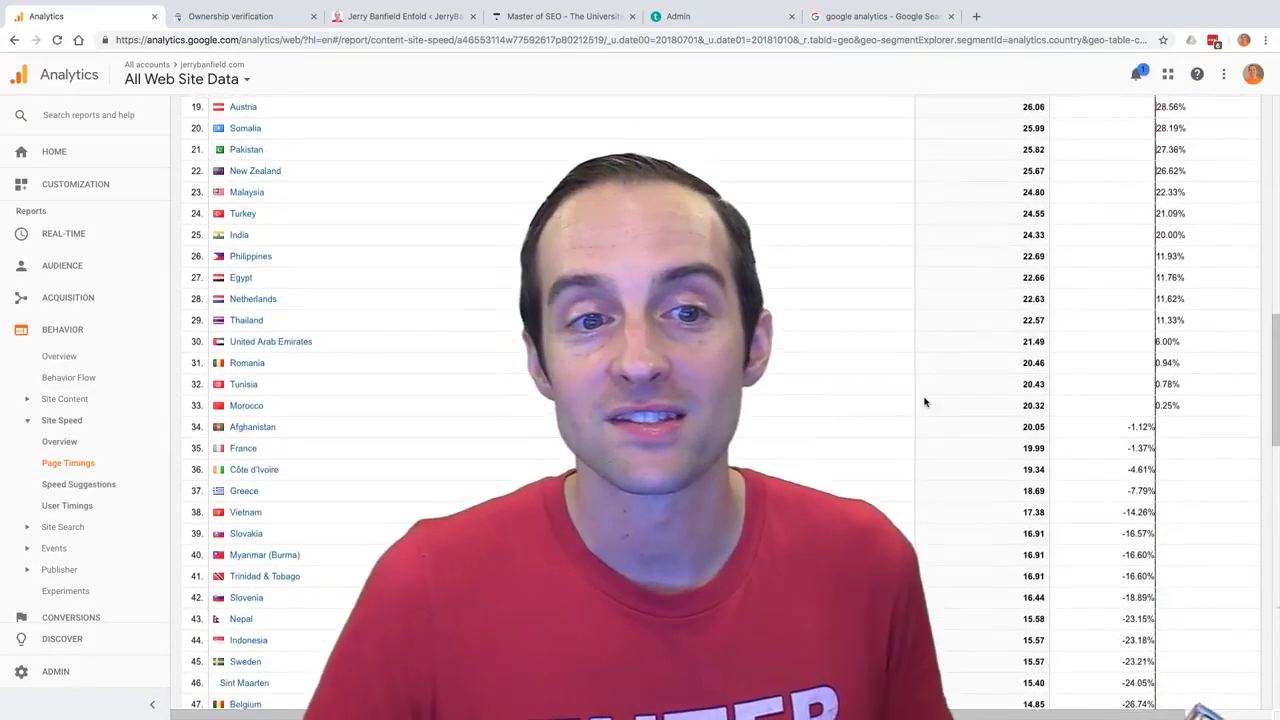
# Review the fastest-loading countries near the end of the list, and go back up to the slowest ones.
pyautogui.scroll(-10, 925, 402)
pyautogui.scroll(-5, 925, 402)
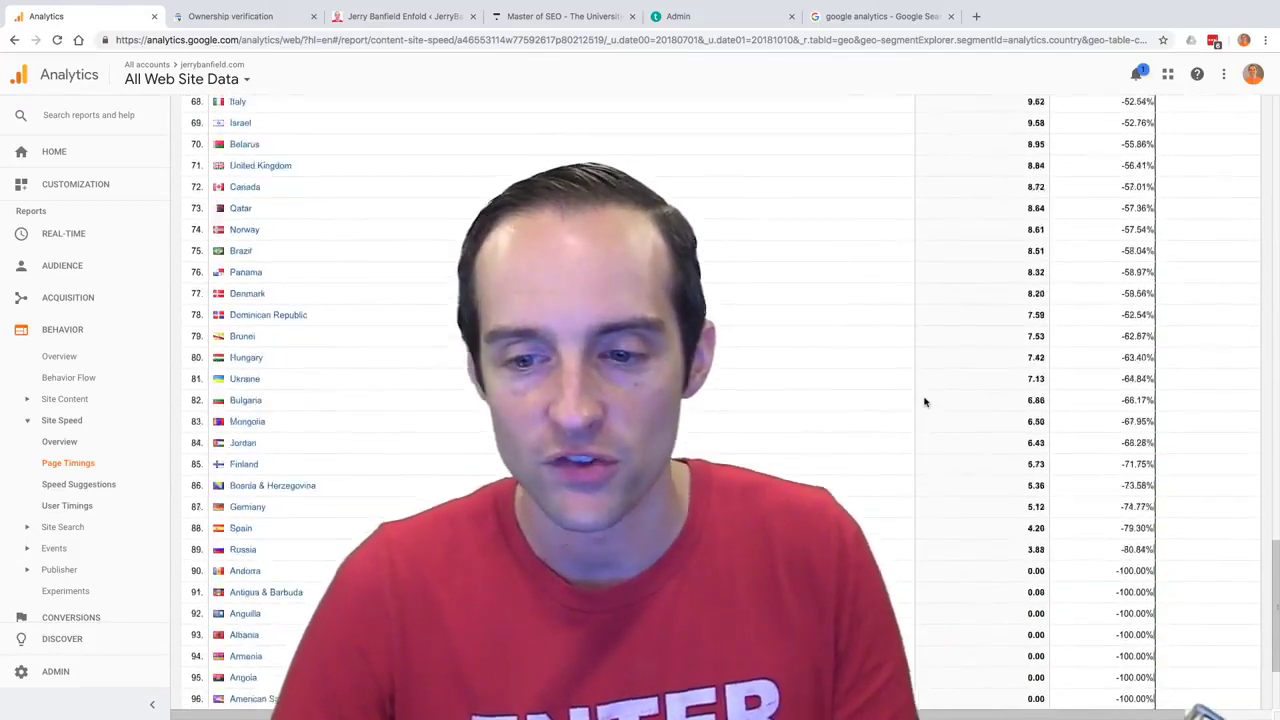
pyautogui.scroll(8, 905, 473)
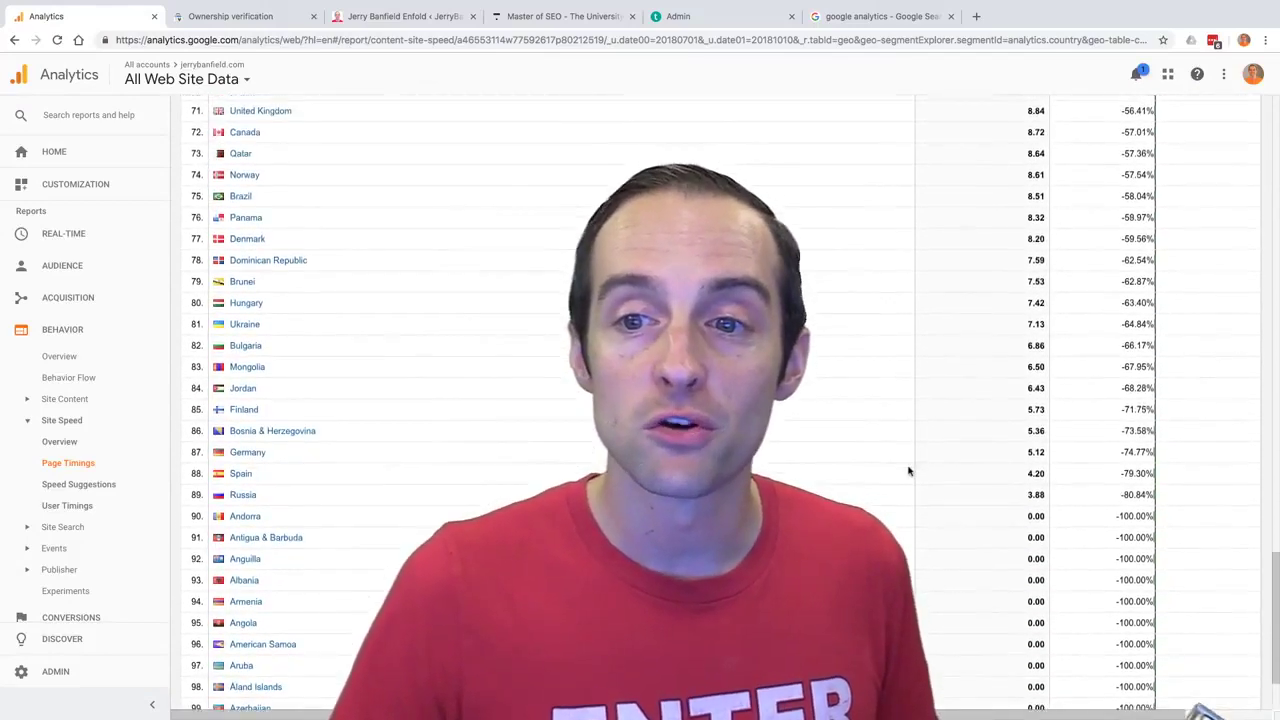
pyautogui.scroll(10, 850, 457)
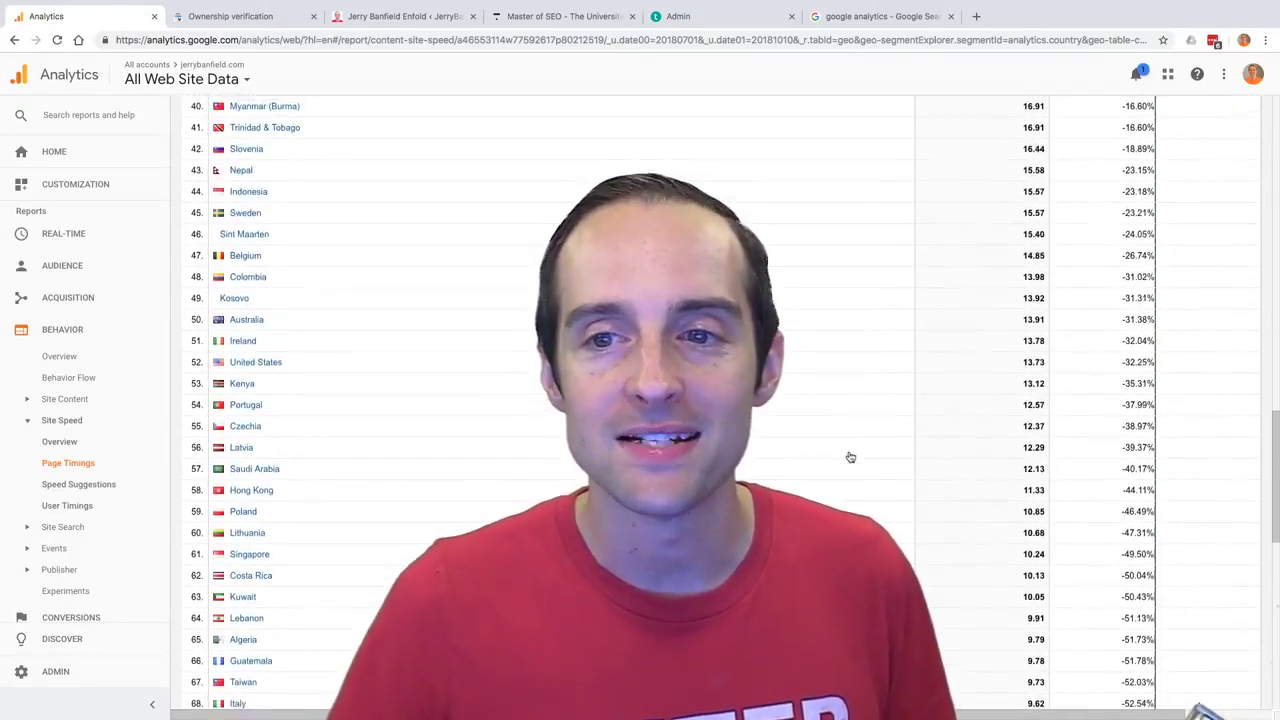
pyautogui.scroll(6, 850, 453)
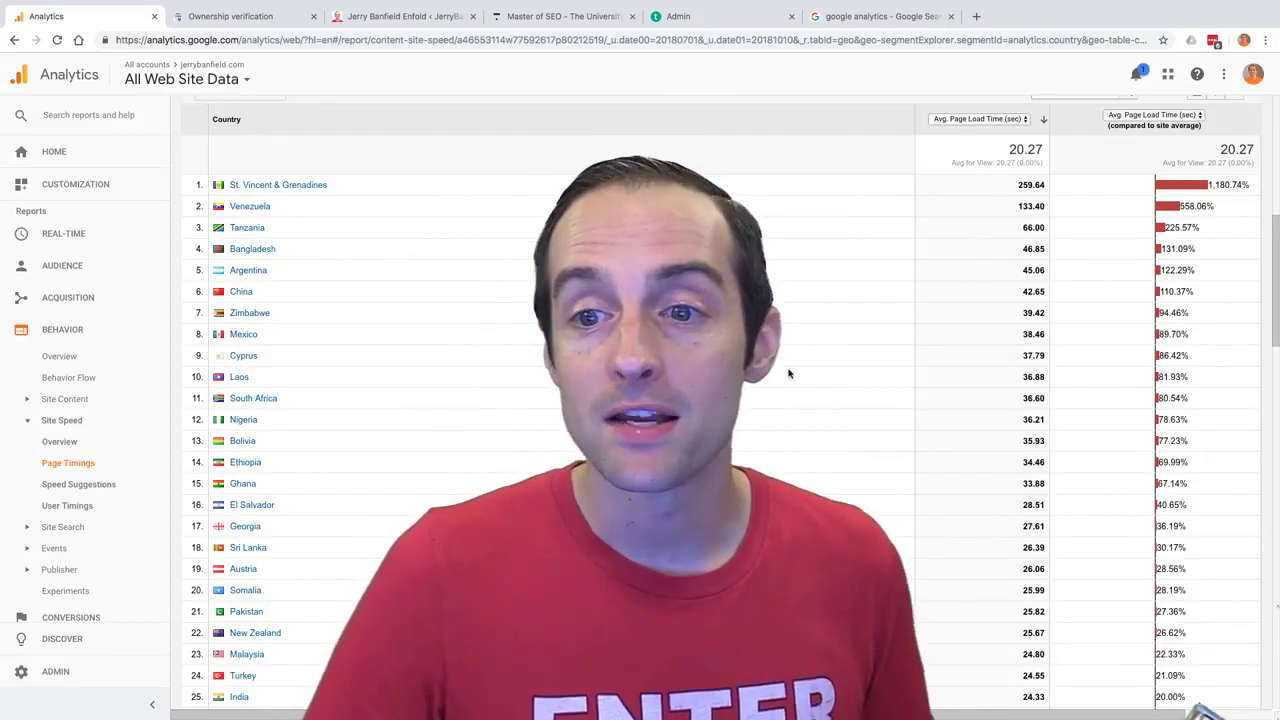
pyautogui.scroll(2, 788, 373)
pyautogui.scroll(-2, 788, 373)
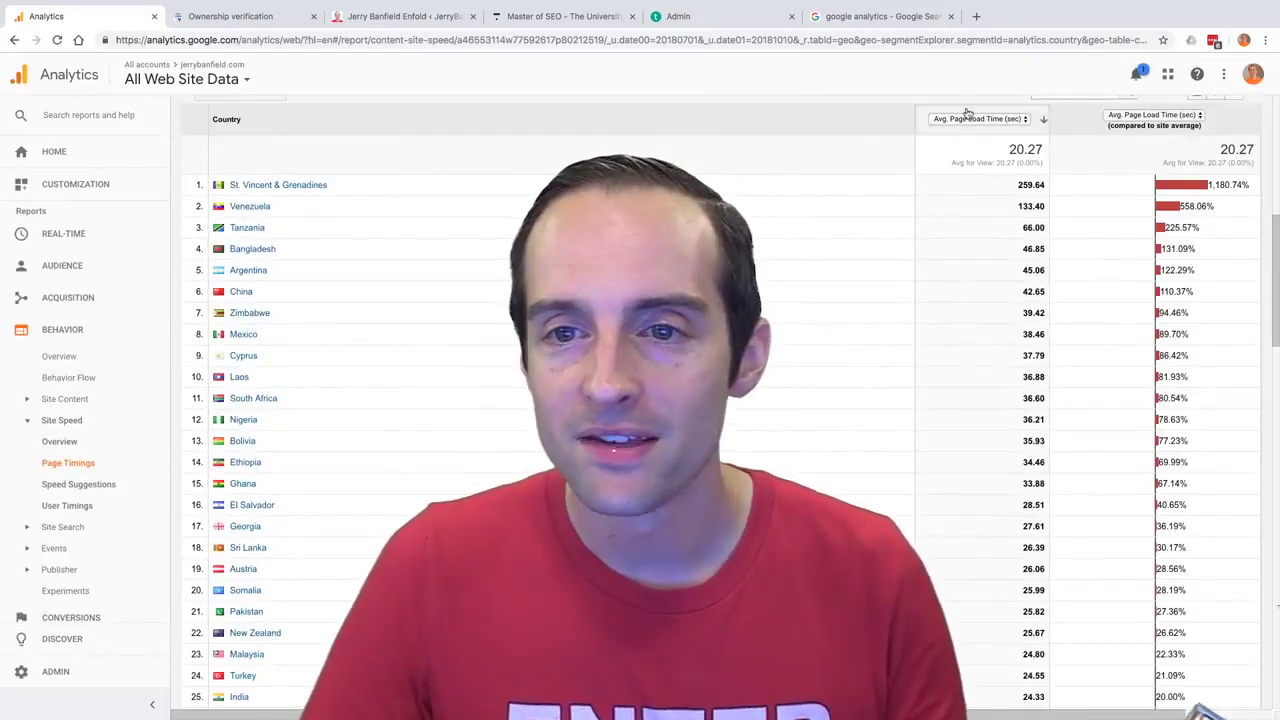
pyautogui.scroll(1, 965, 119)
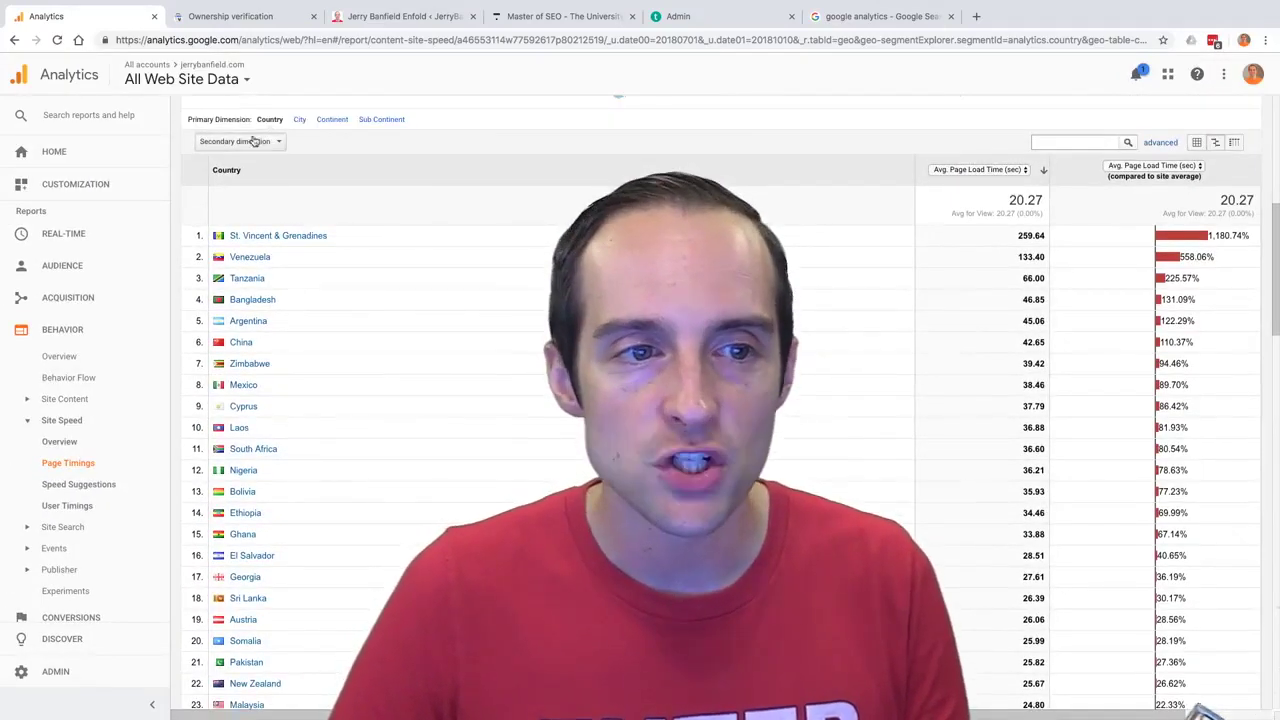
# Open the Site Speed overview, break it down by Page and open the full report.
pyautogui.click(59, 441)
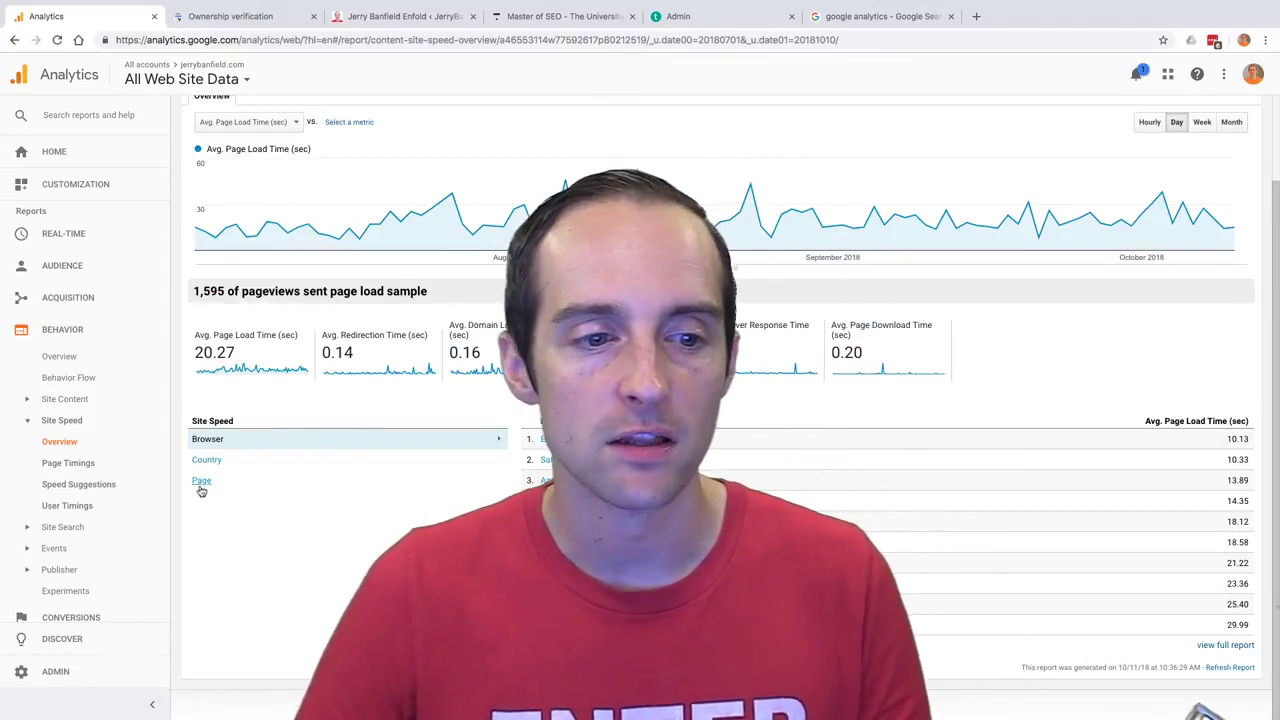
pyautogui.click(201, 480)
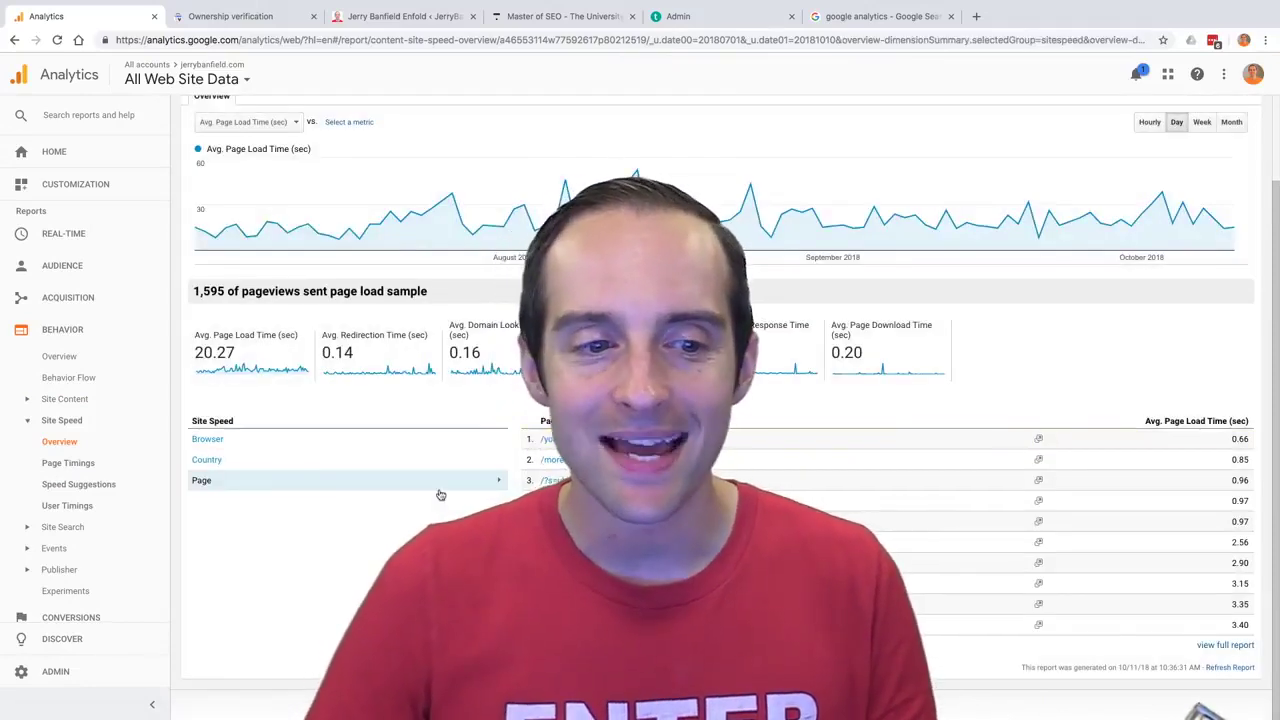
pyautogui.click(1212, 646)
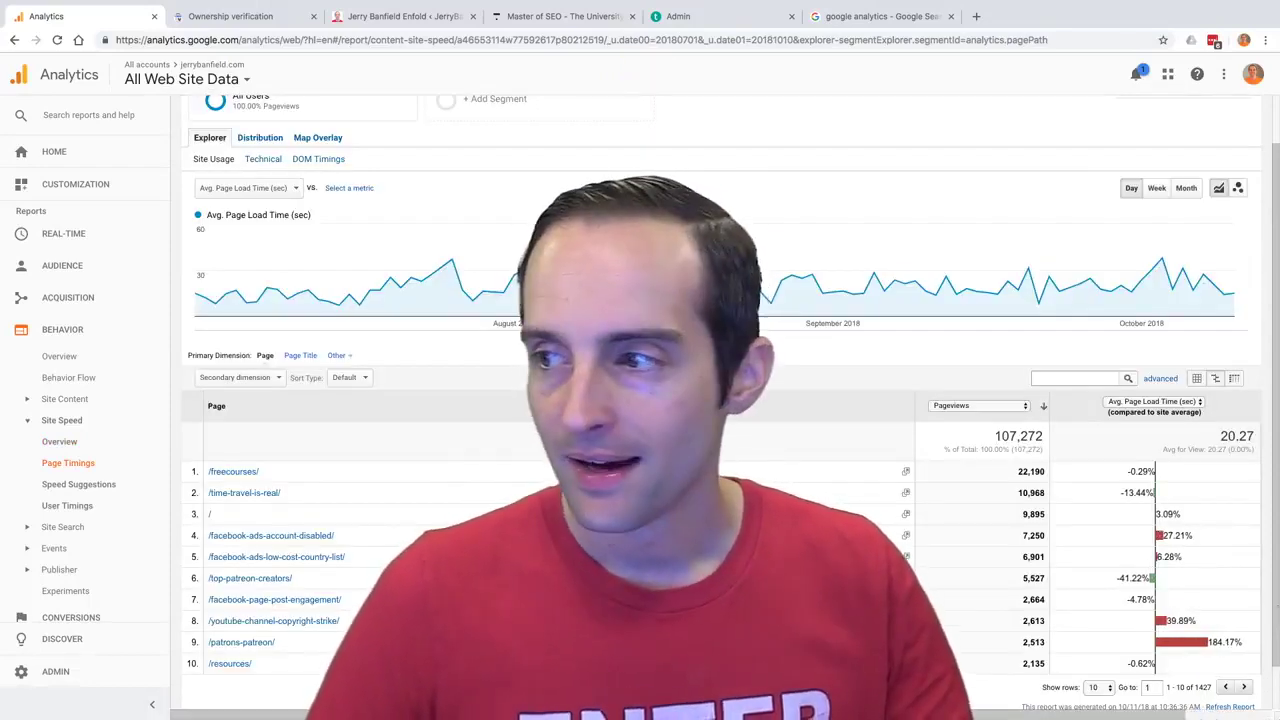
# Set the page table's first metric to Avg. Page Load Time (sec) and show more rows per page.
pyautogui.click(980, 405)
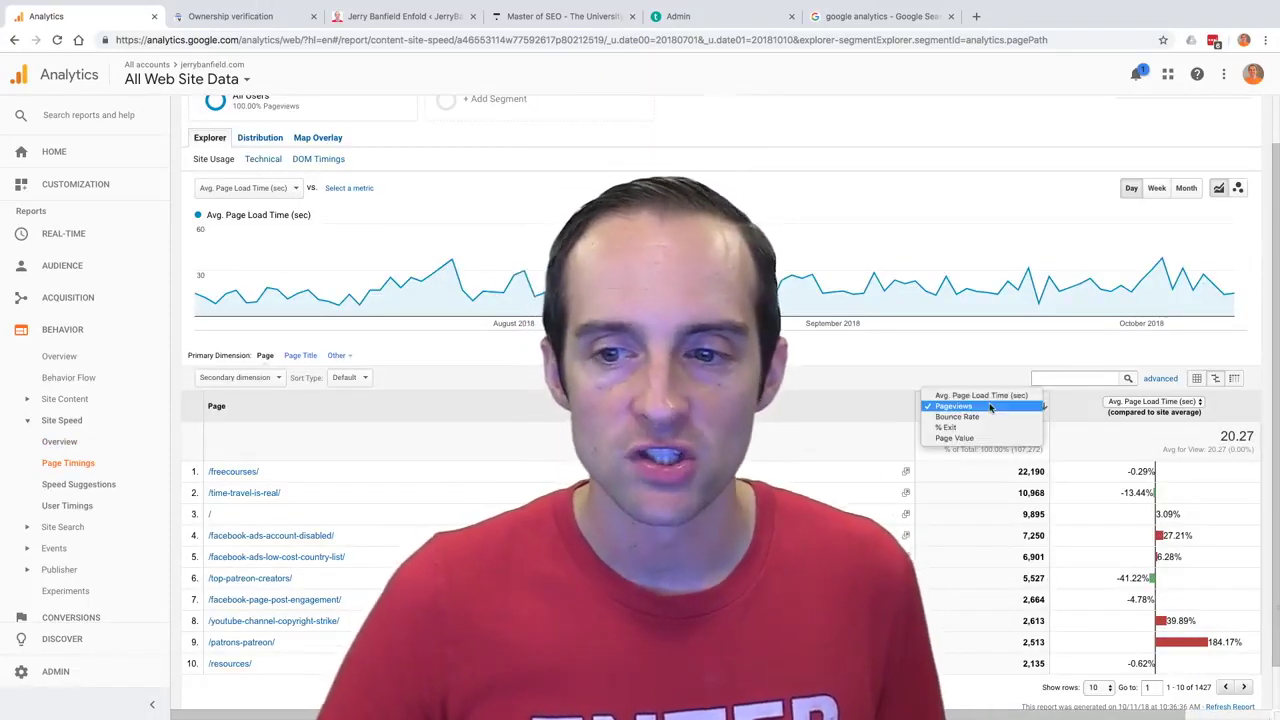
pyautogui.click(980, 396)
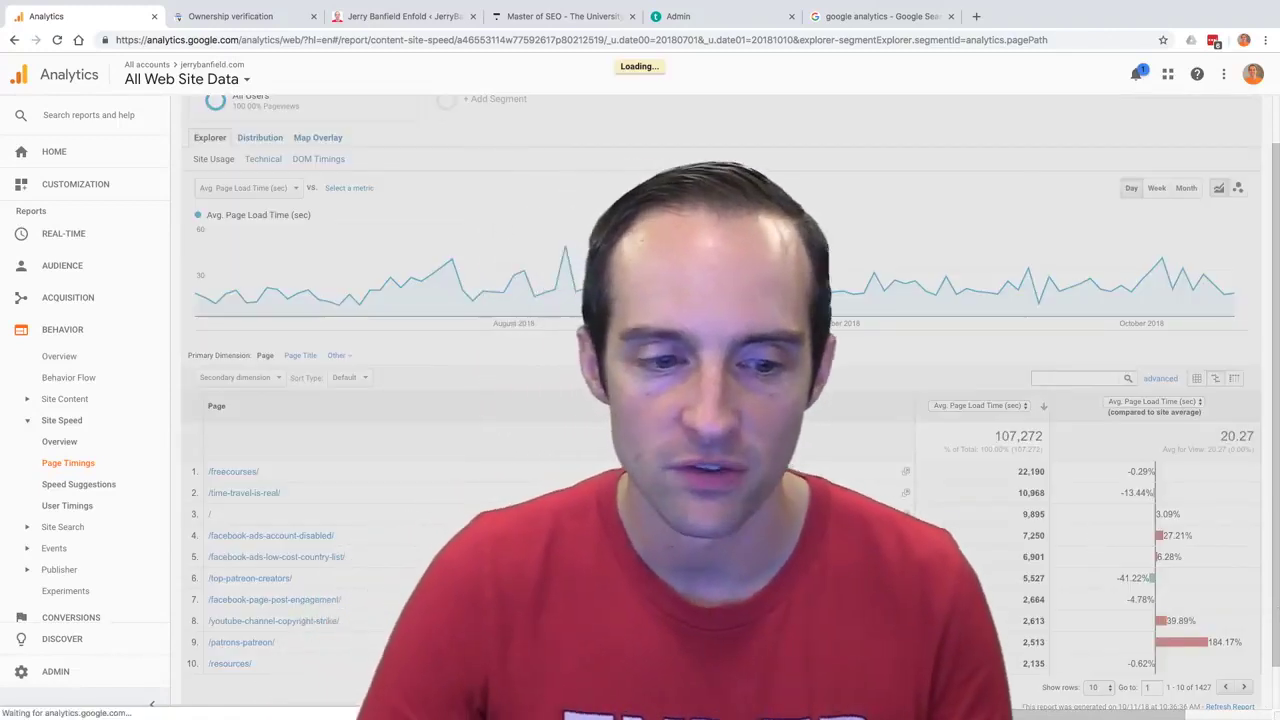
pyautogui.scroll(-1, 980, 400)
pyautogui.click(1096, 640)
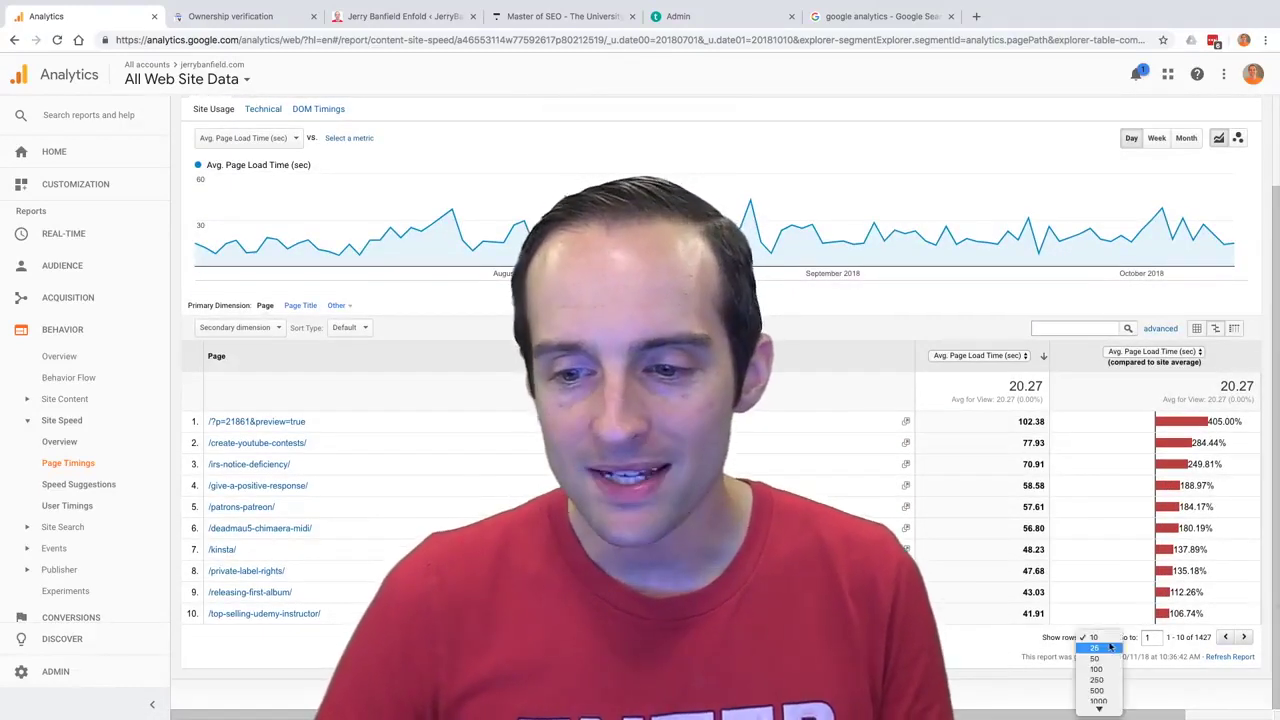
pyautogui.click(1010, 626)
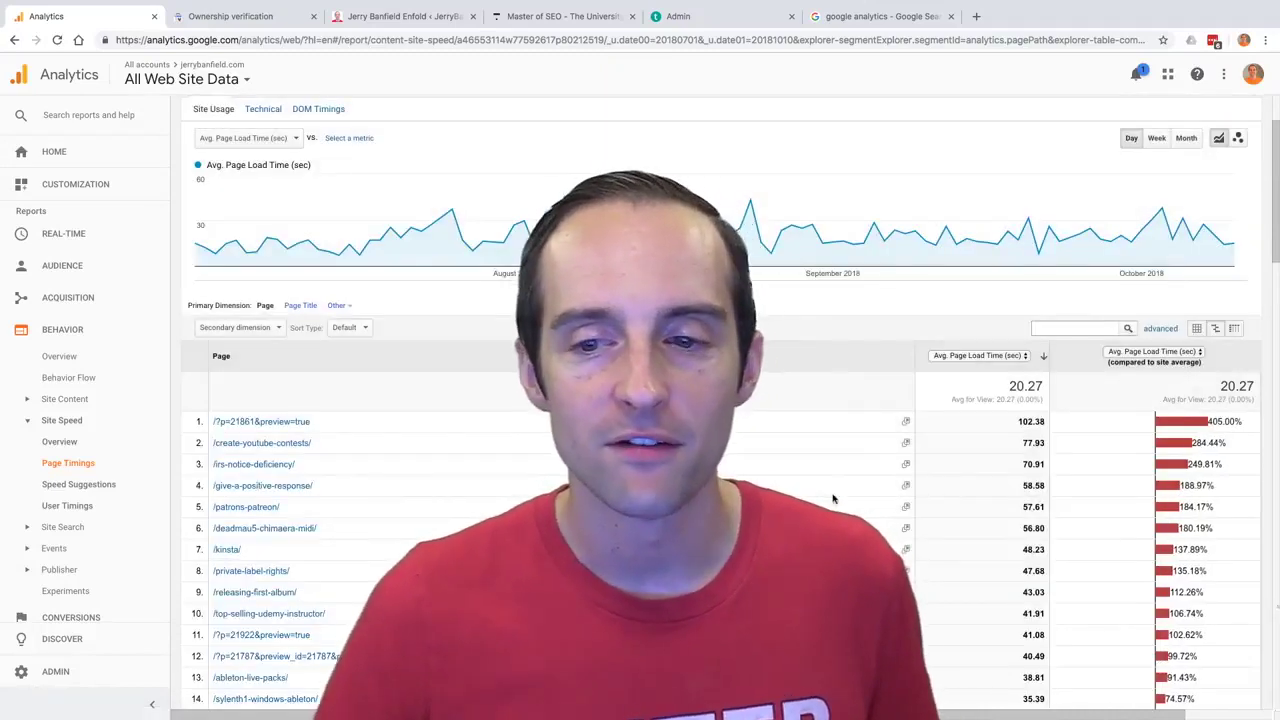
# Examine the slowest pages in the table, comparing their URLs and average load times with the site average.
pyautogui.hotkey('ctrl', '+')
pyautogui.hotkey('ctrl', '+')
pyautogui.hotkey('ctrl', '+')
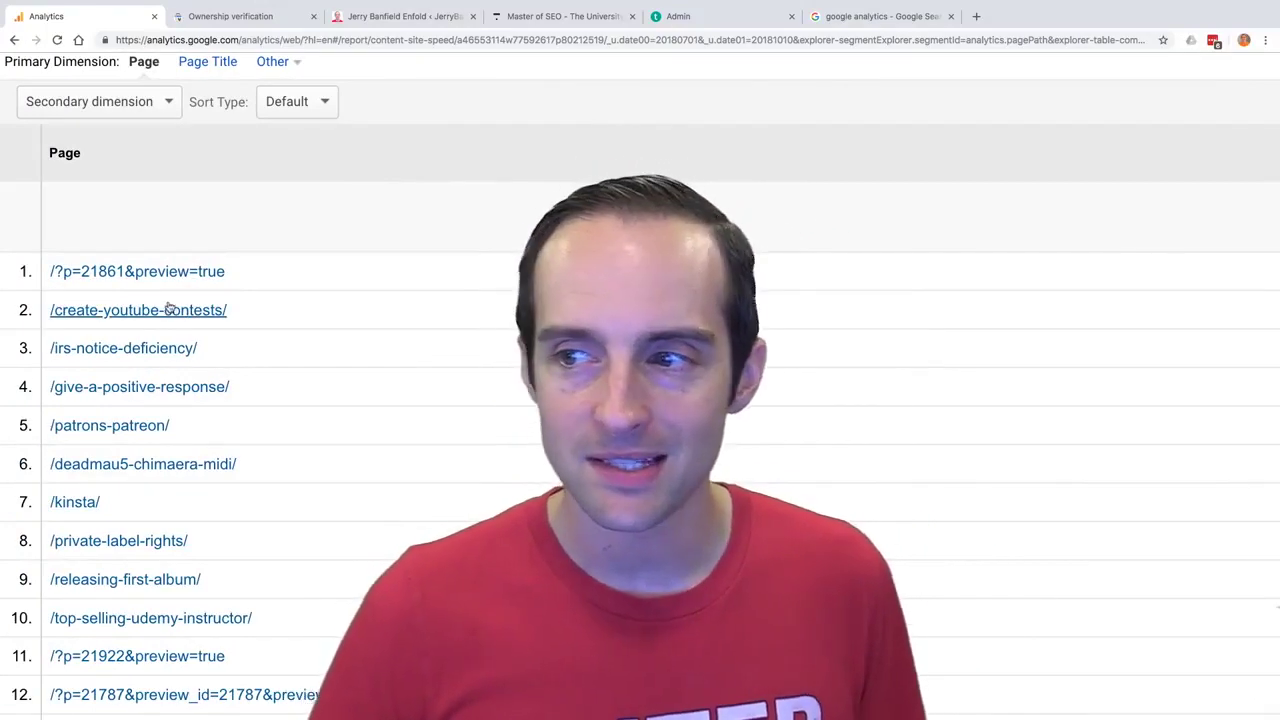
pyautogui.scroll(-2, 192, 494)
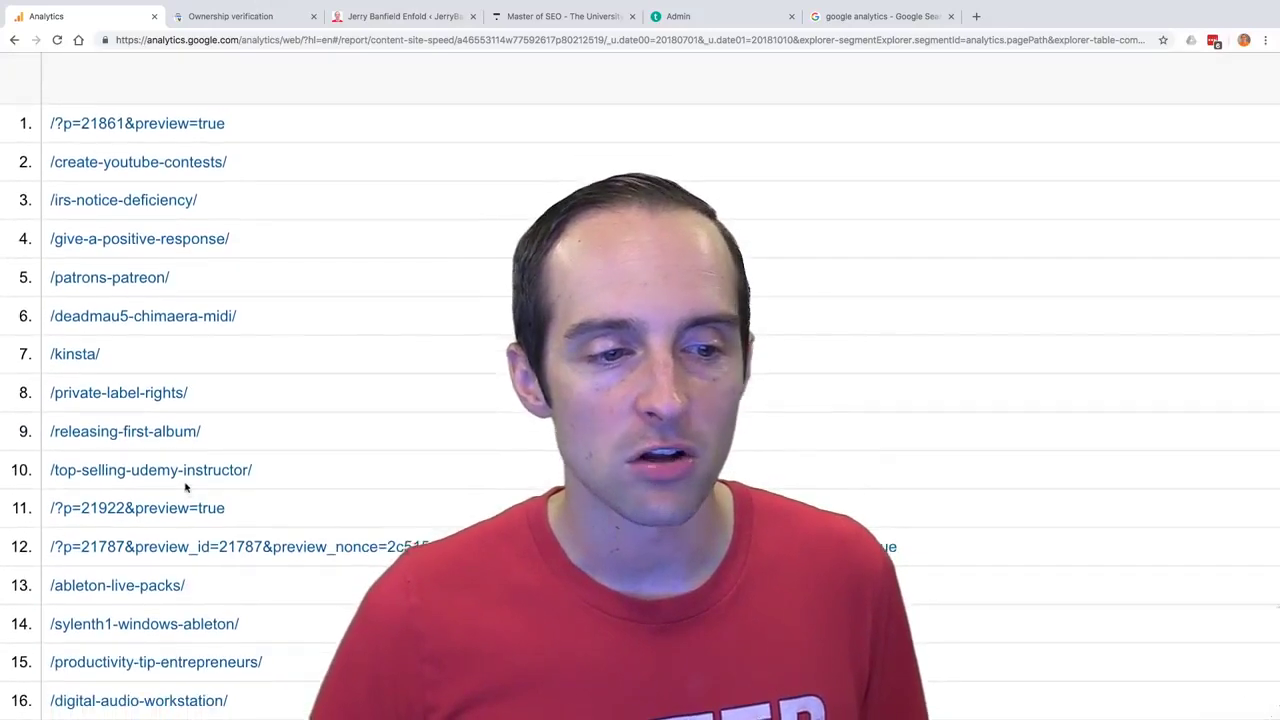
pyautogui.hotkey('ctrl', '-')
pyautogui.hotkey('ctrl', '-')
pyautogui.hotkey('ctrl', '-')
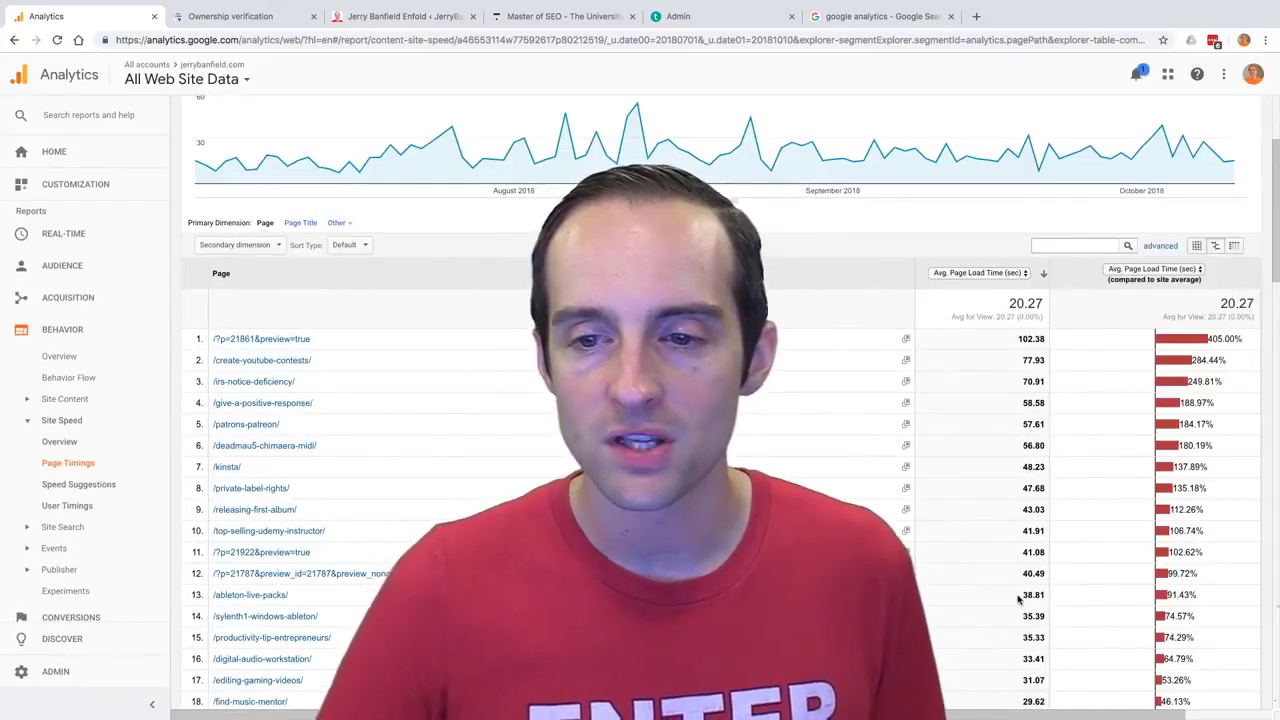
pyautogui.scroll(5, 1037, 356)
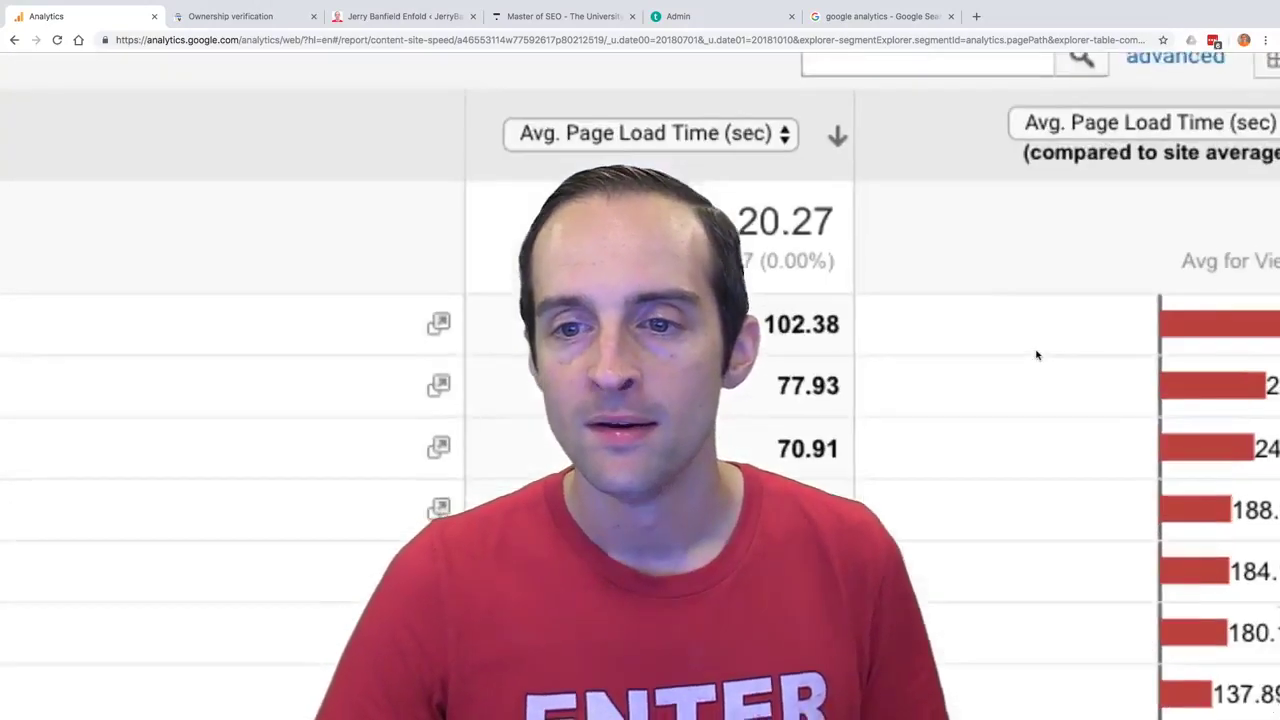
pyautogui.scroll(-5, 1037, 357)
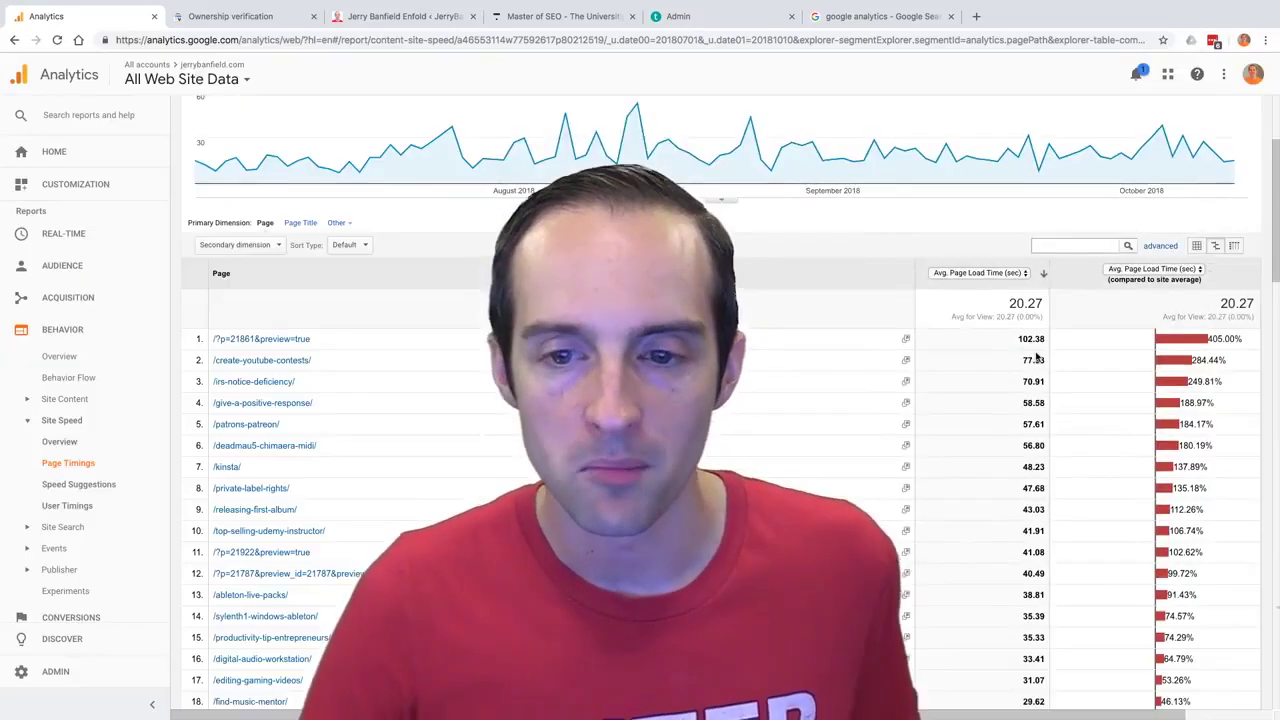
pyautogui.scroll(1, 505, 398)
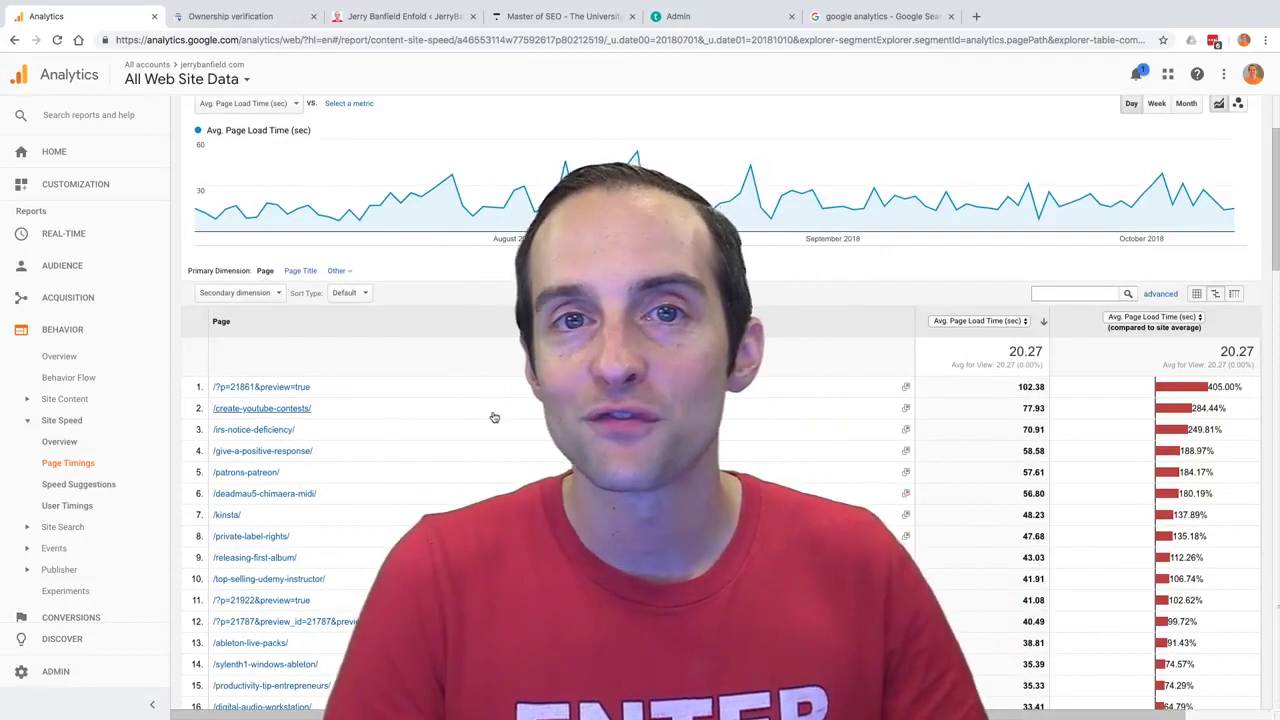
pyautogui.scroll(5, 265, 418)
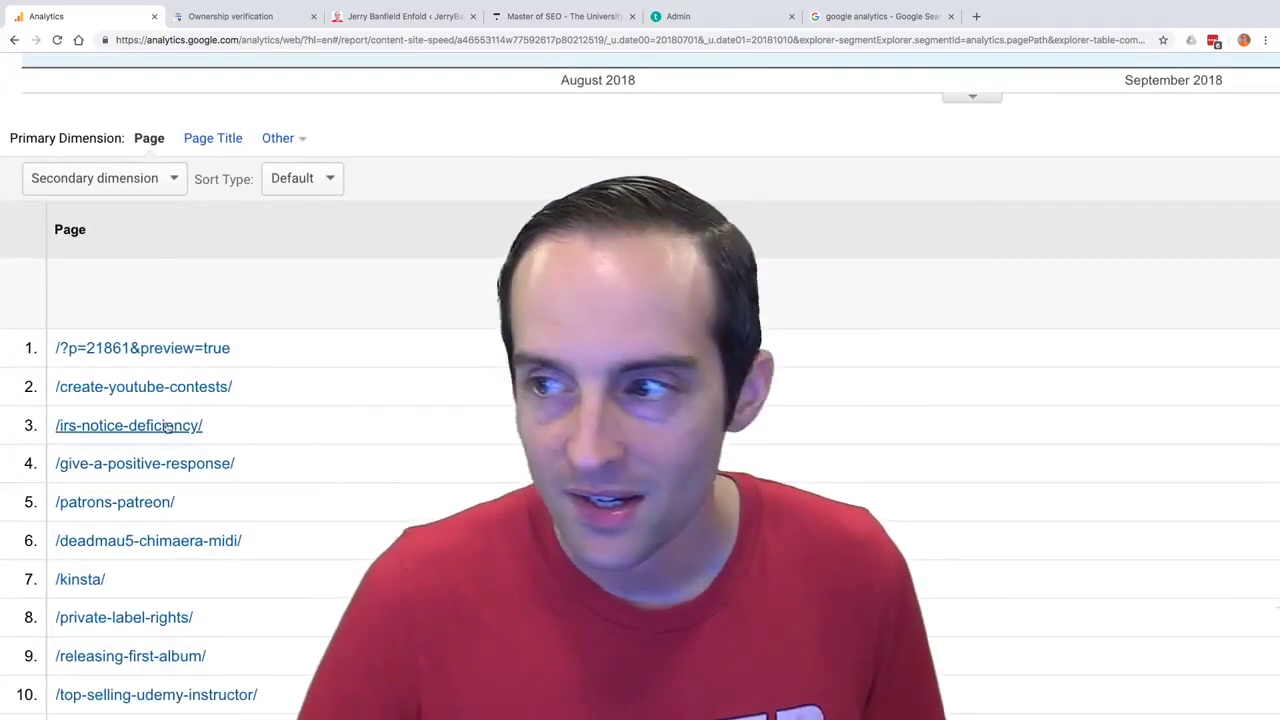
pyautogui.scroll(-5, 171, 366)
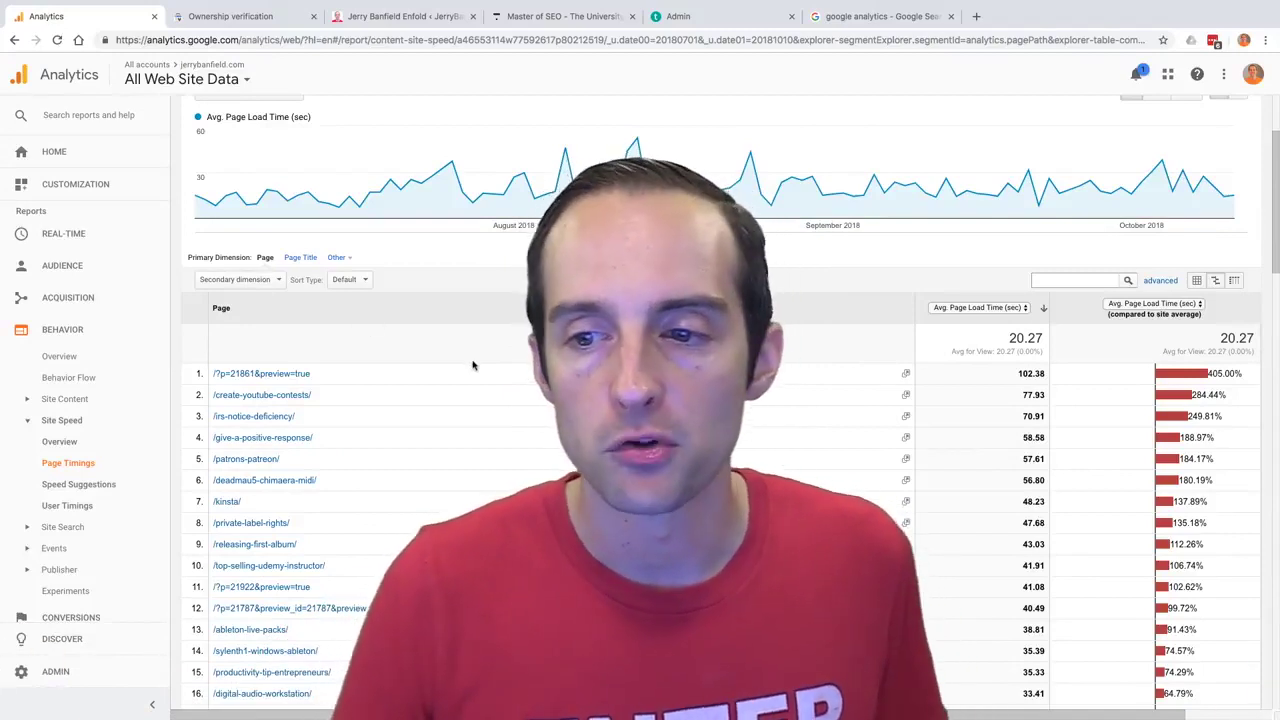
# Open the Behavior overview and review the ten most viewed pages with their pageviews and percentage shares.
pyautogui.click(59, 356)
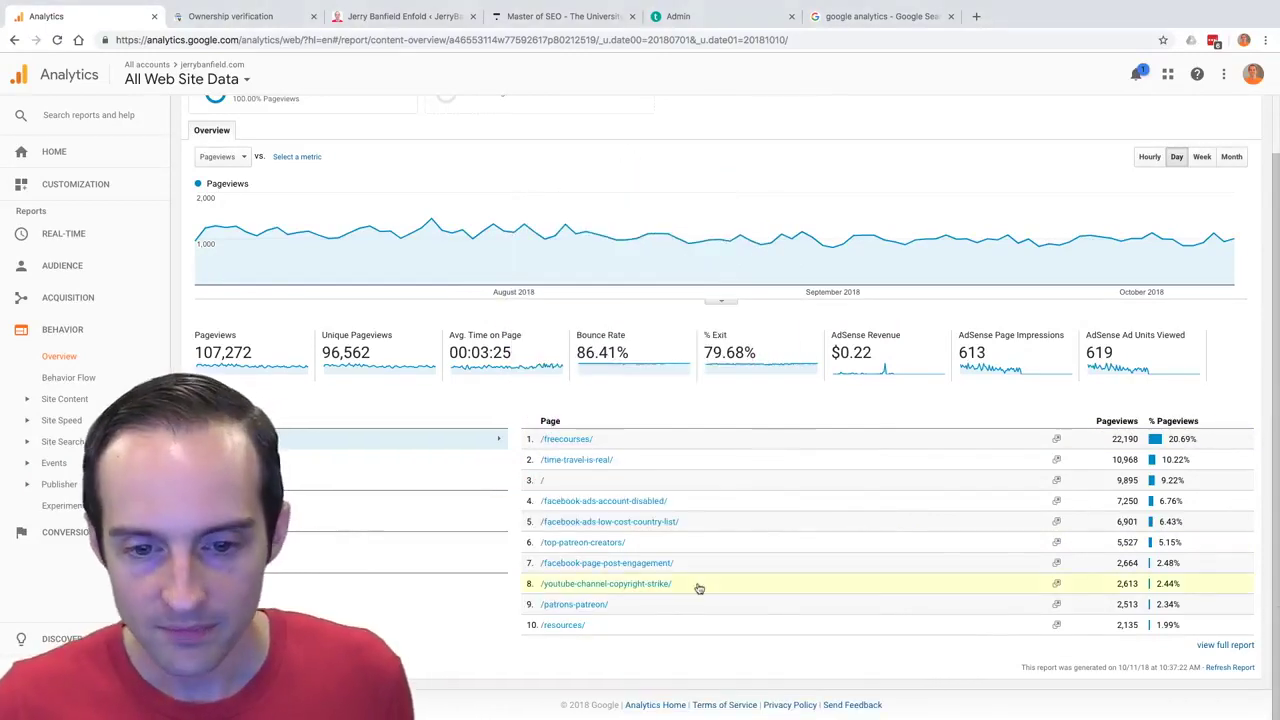
pyautogui.scroll(5, 698, 585)
pyautogui.hscroll(-5, 465, 408)
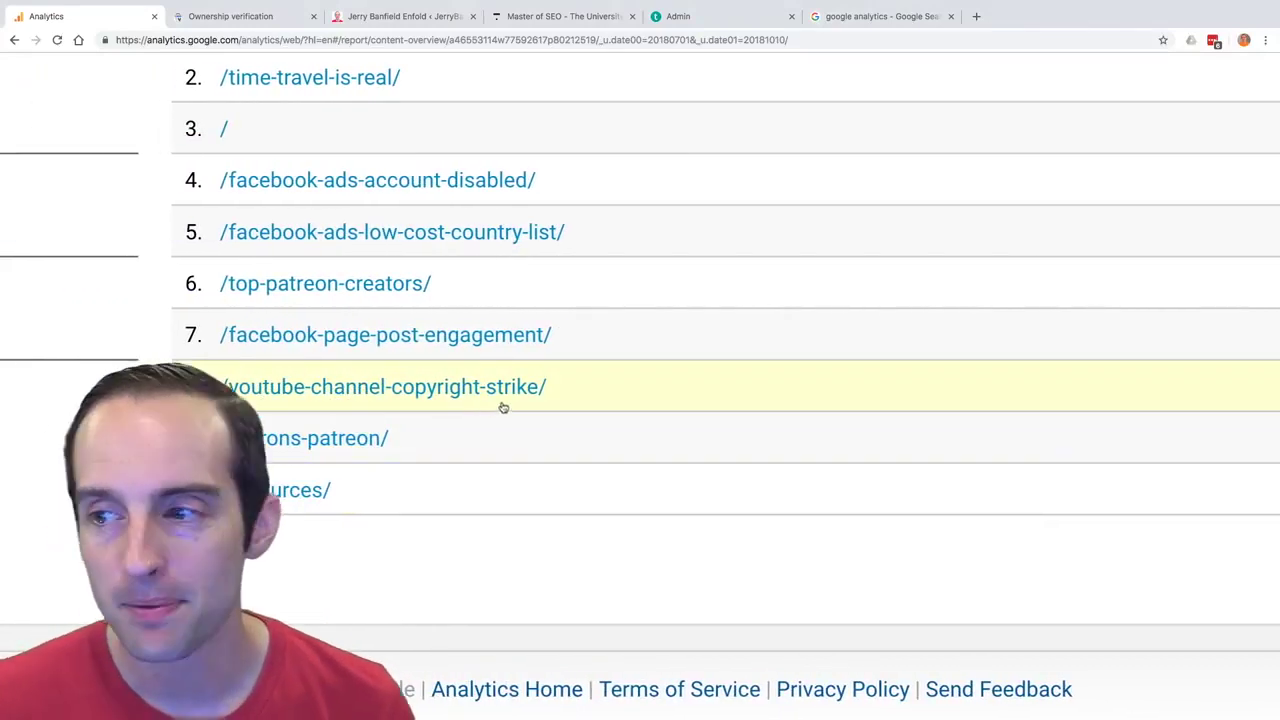
pyautogui.hscroll(10, 670, 410)
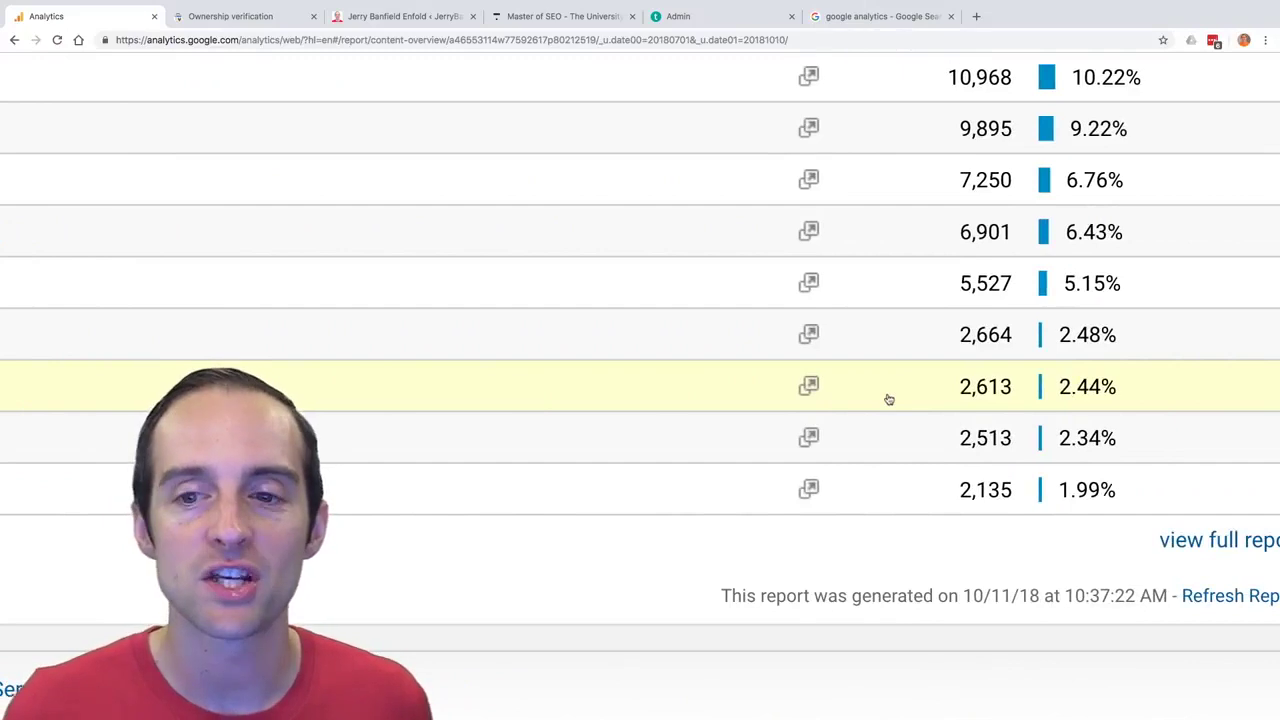
pyautogui.hscroll(-10, 889, 399)
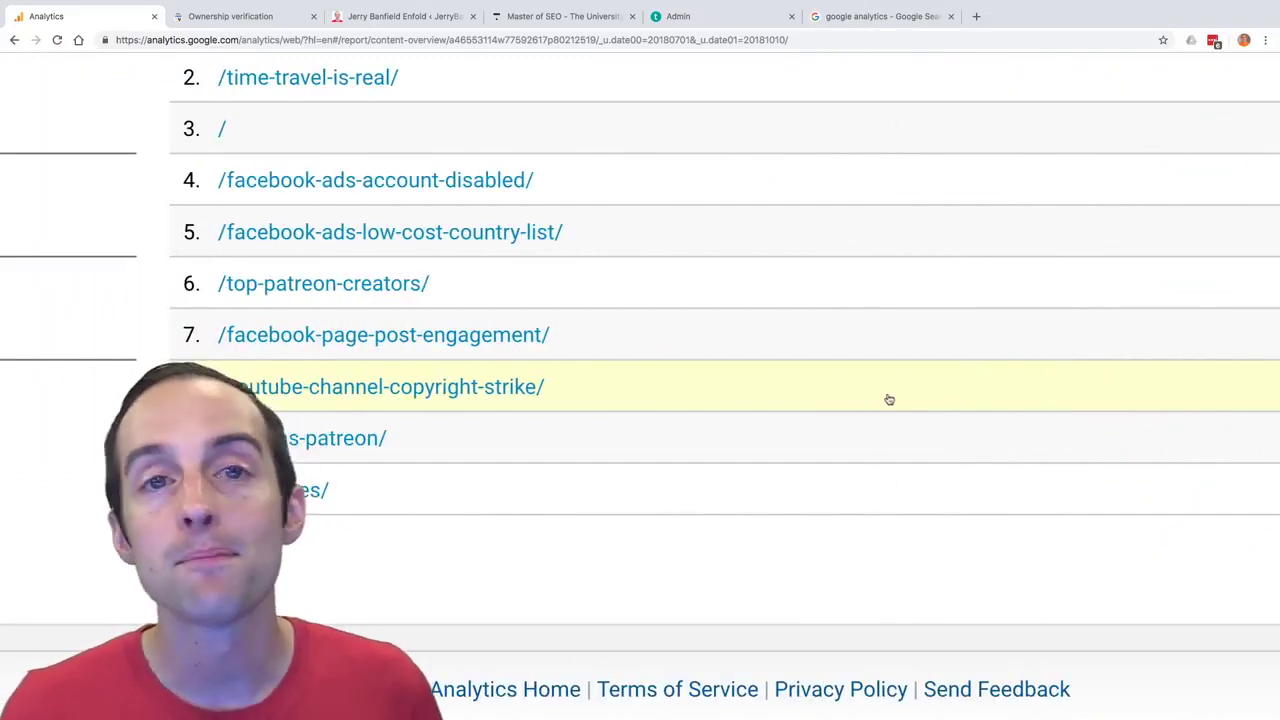
pyautogui.hscroll(-8, 889, 399)
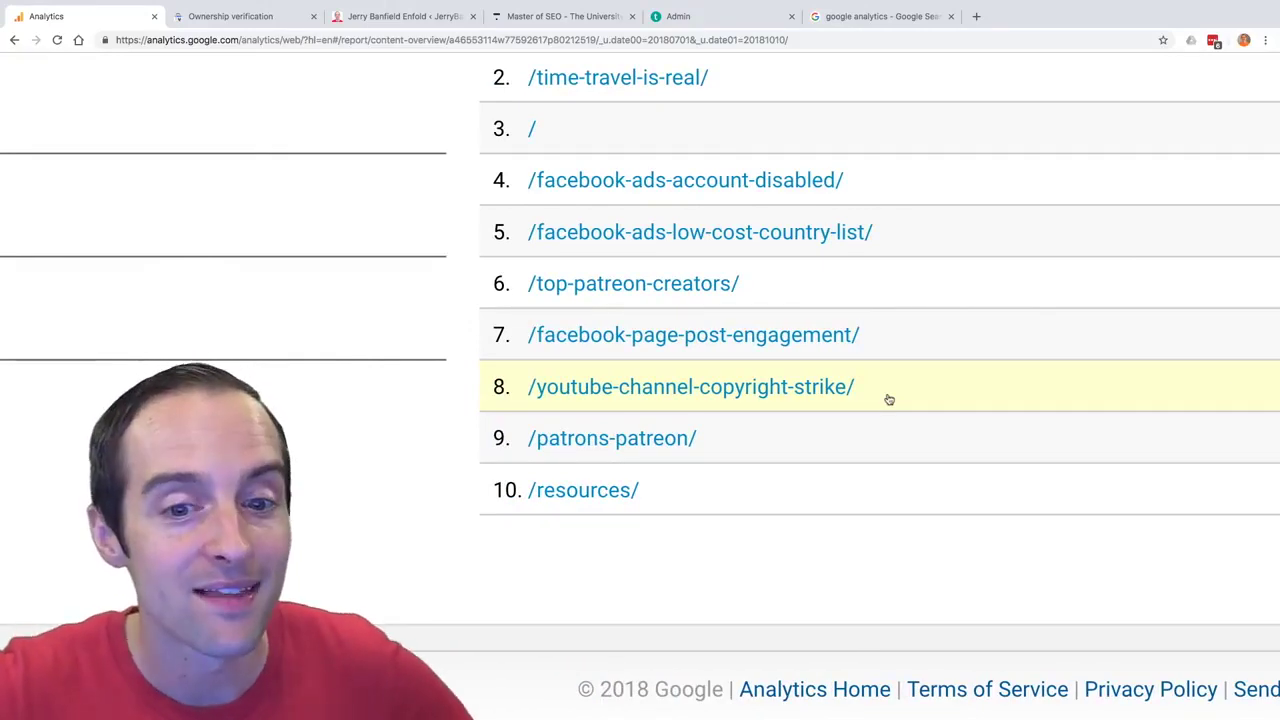
pyautogui.scroll(-5, 889, 399)
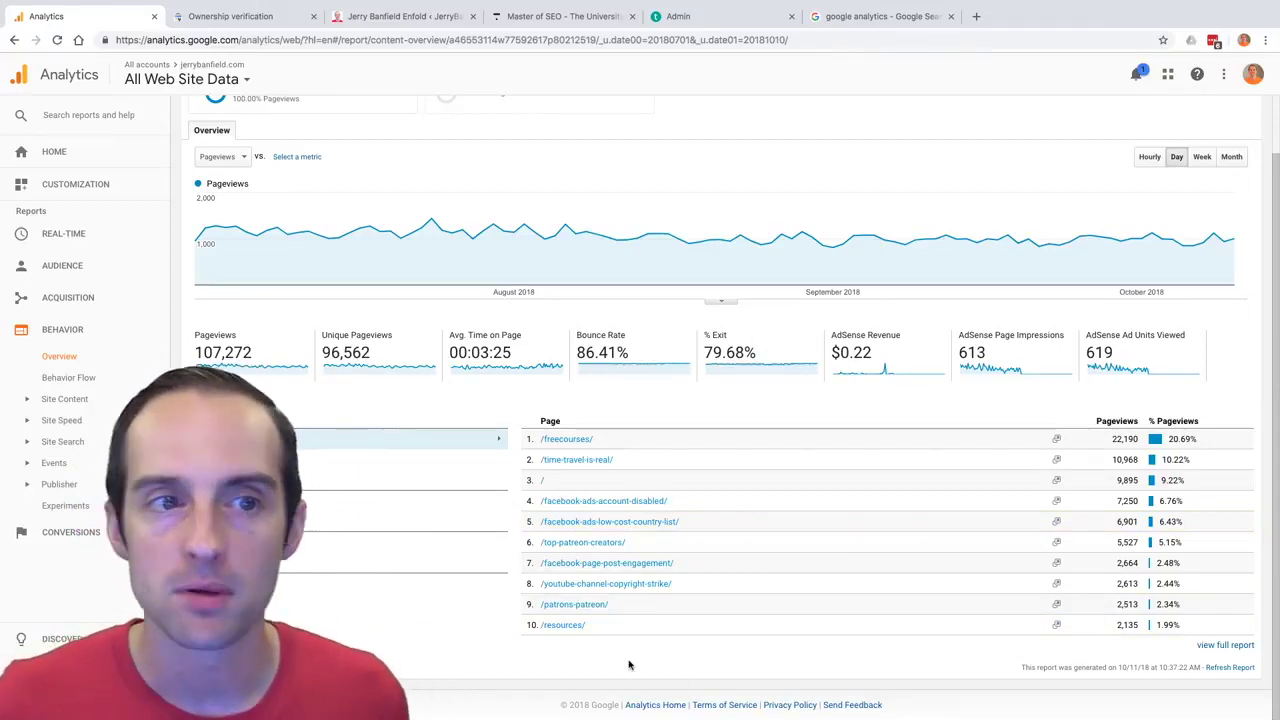
# Return to the Site Speed overview and review the timing metrics and the average load time per browser.
pyautogui.scroll(1, 495, 477)
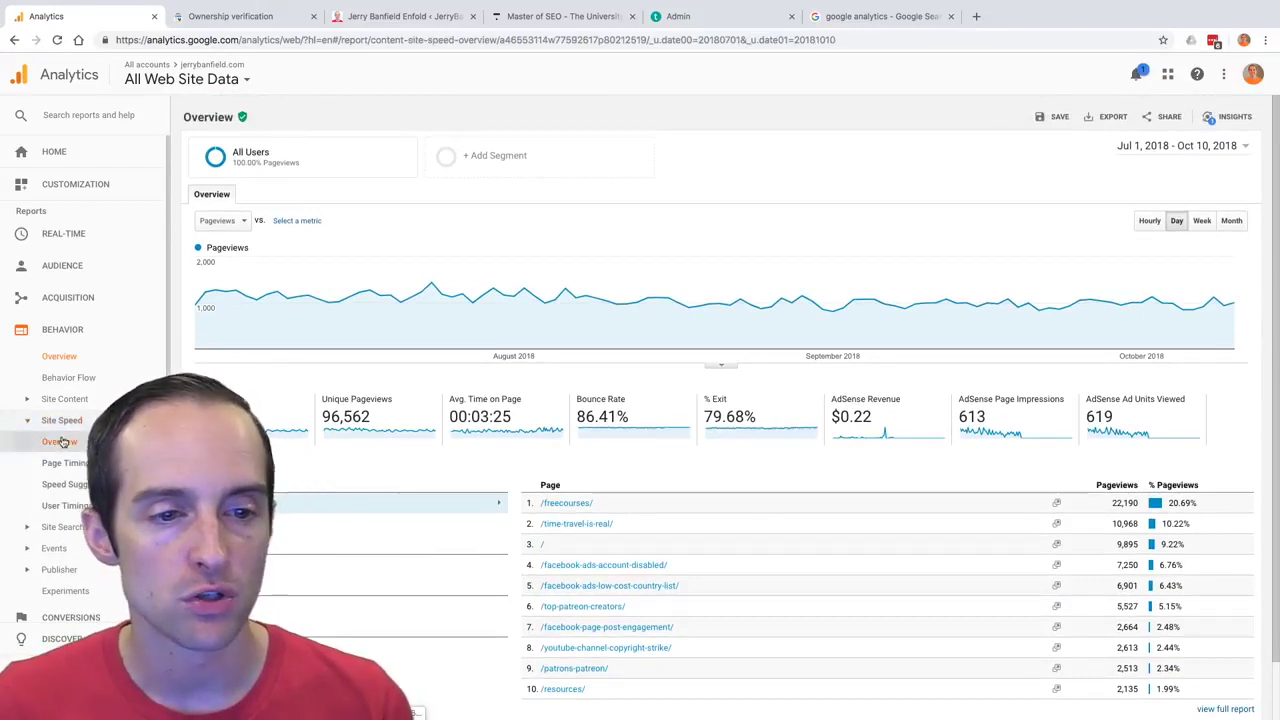
pyautogui.scroll(-1, 397, 526)
pyautogui.scroll(-2, 397, 526)
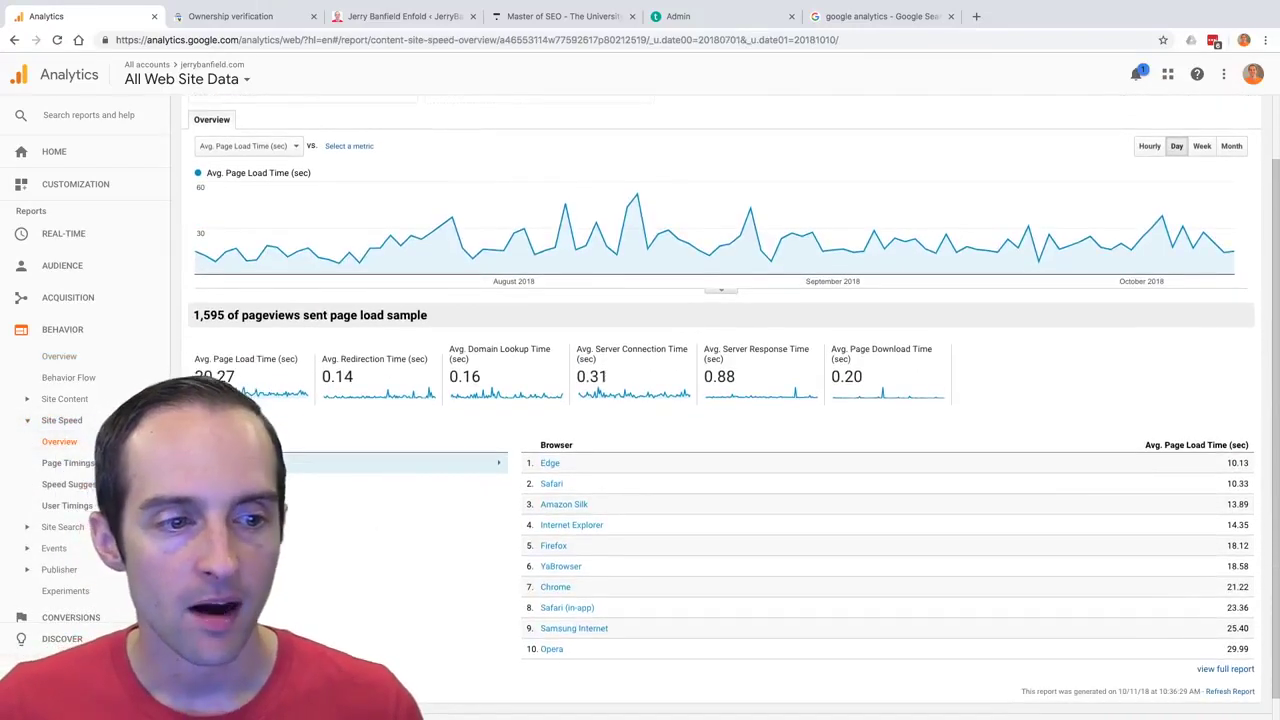
# Open the Speed Suggestions report and review each page's pageviews, average load time, PageSpeed suggestions and PageSpeed score.
pyautogui.click(65, 484)
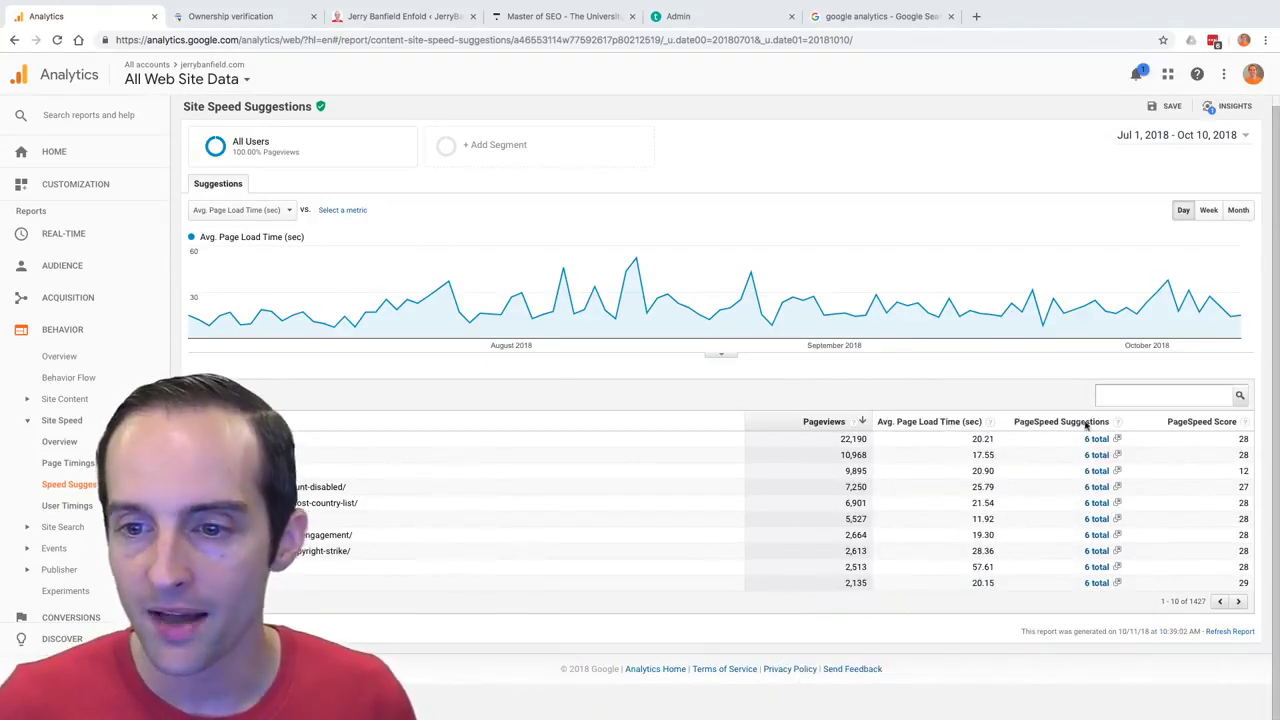
pyautogui.scroll(5, 1087, 425)
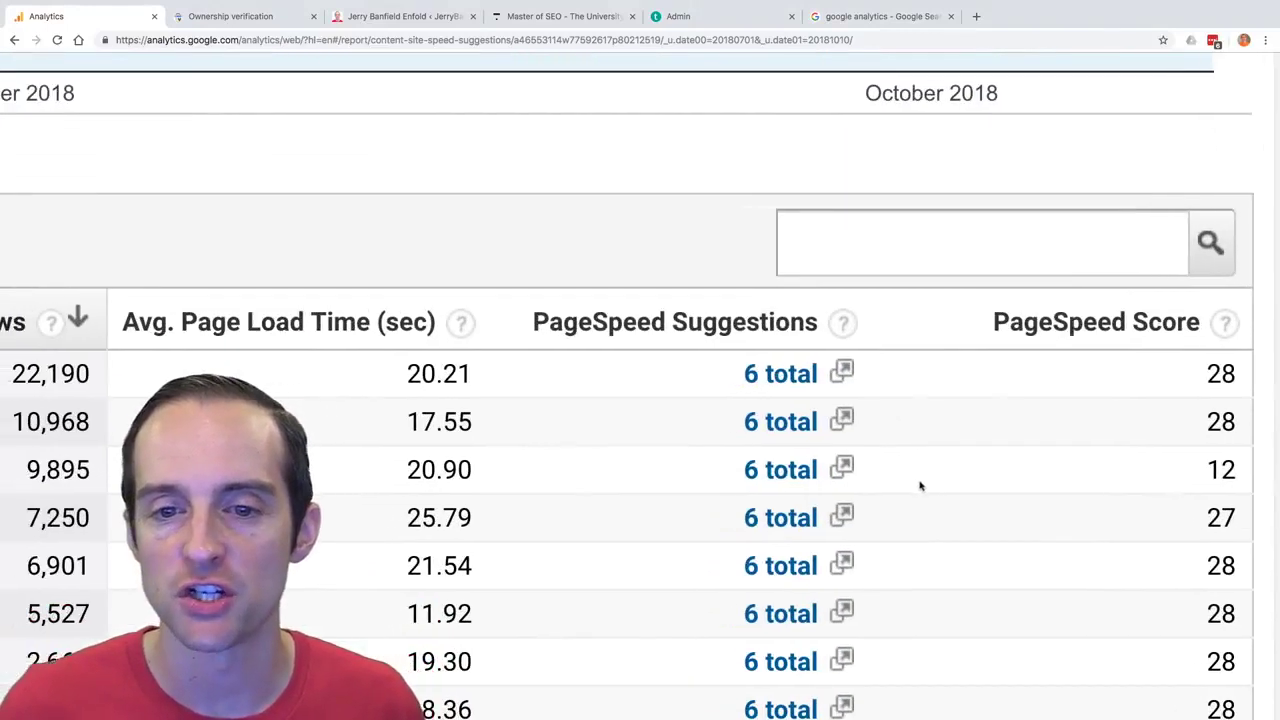
pyautogui.hscroll(-2, 852, 376)
pyautogui.hscroll(-4, 852, 376)
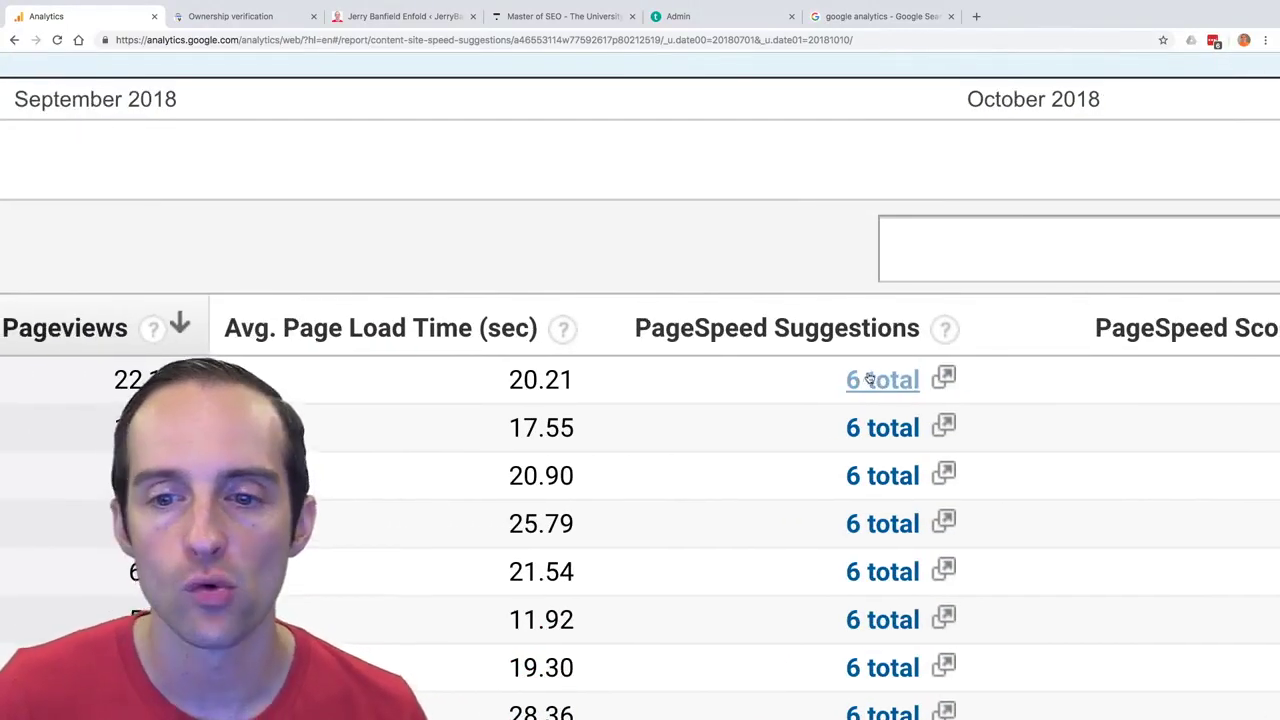
pyautogui.scroll(-5, 897, 383)
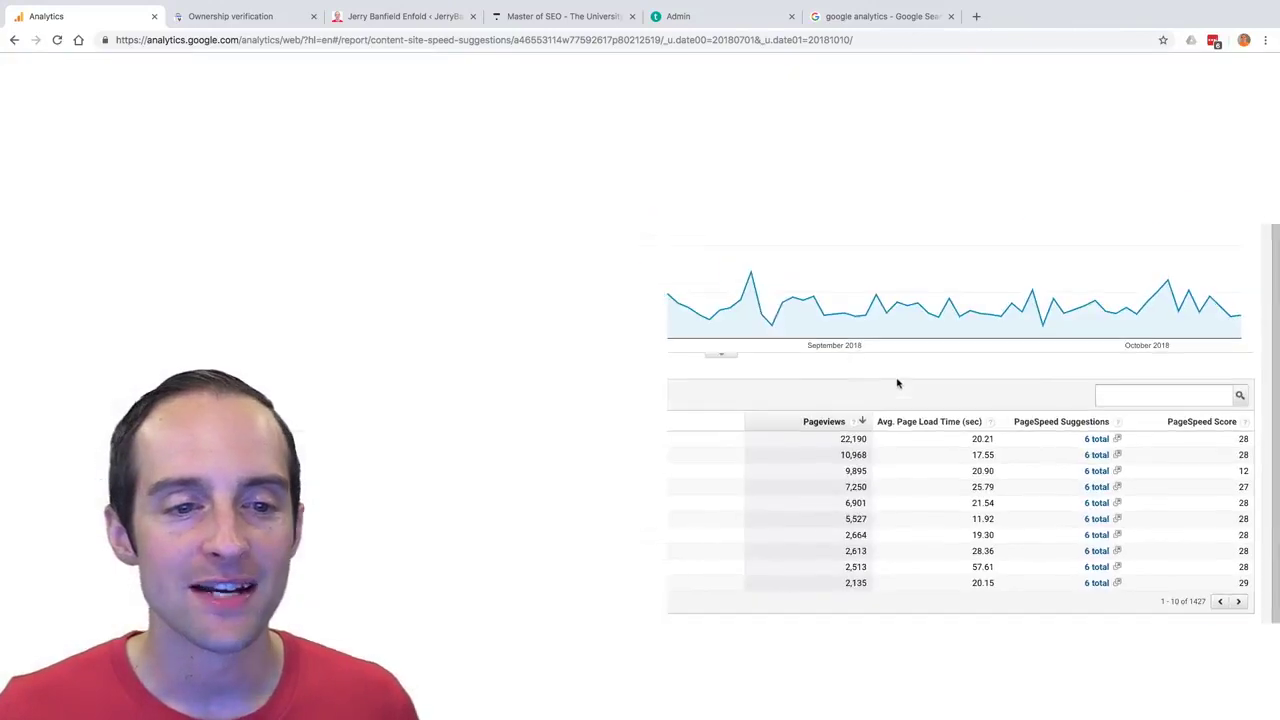
pyautogui.scroll(5, 810, 454)
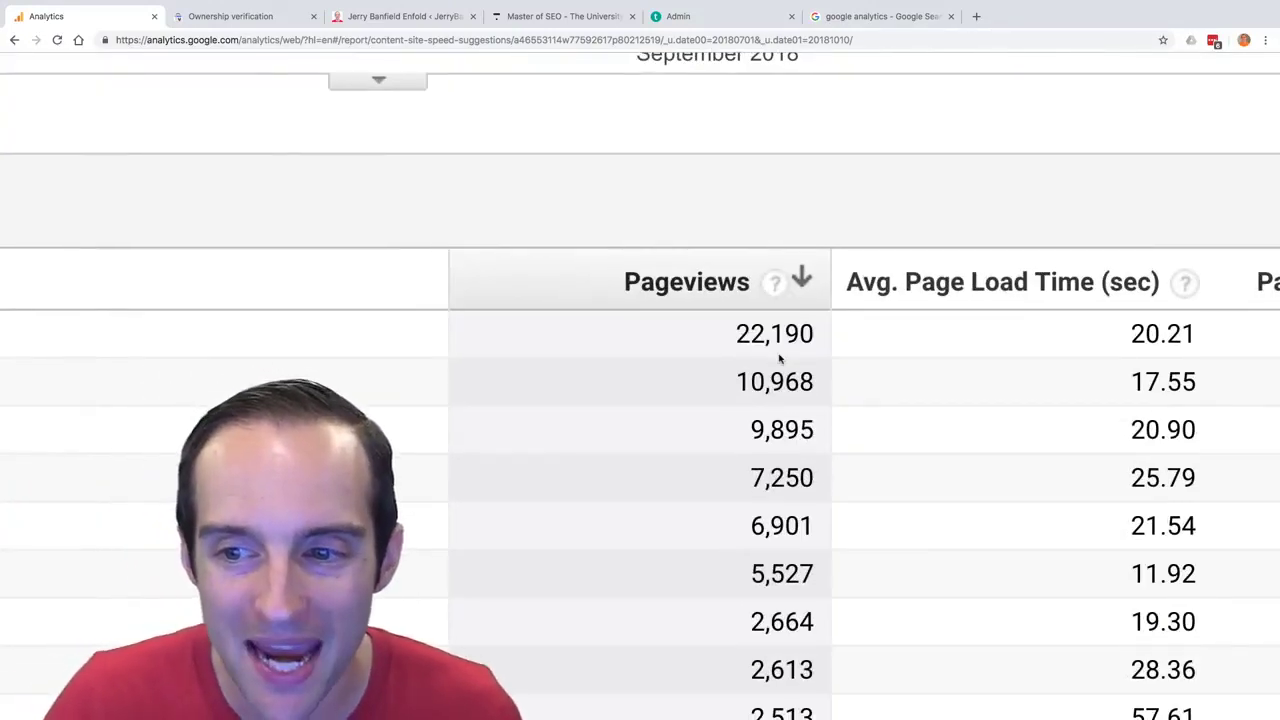
pyautogui.scroll(-5, 780, 357)
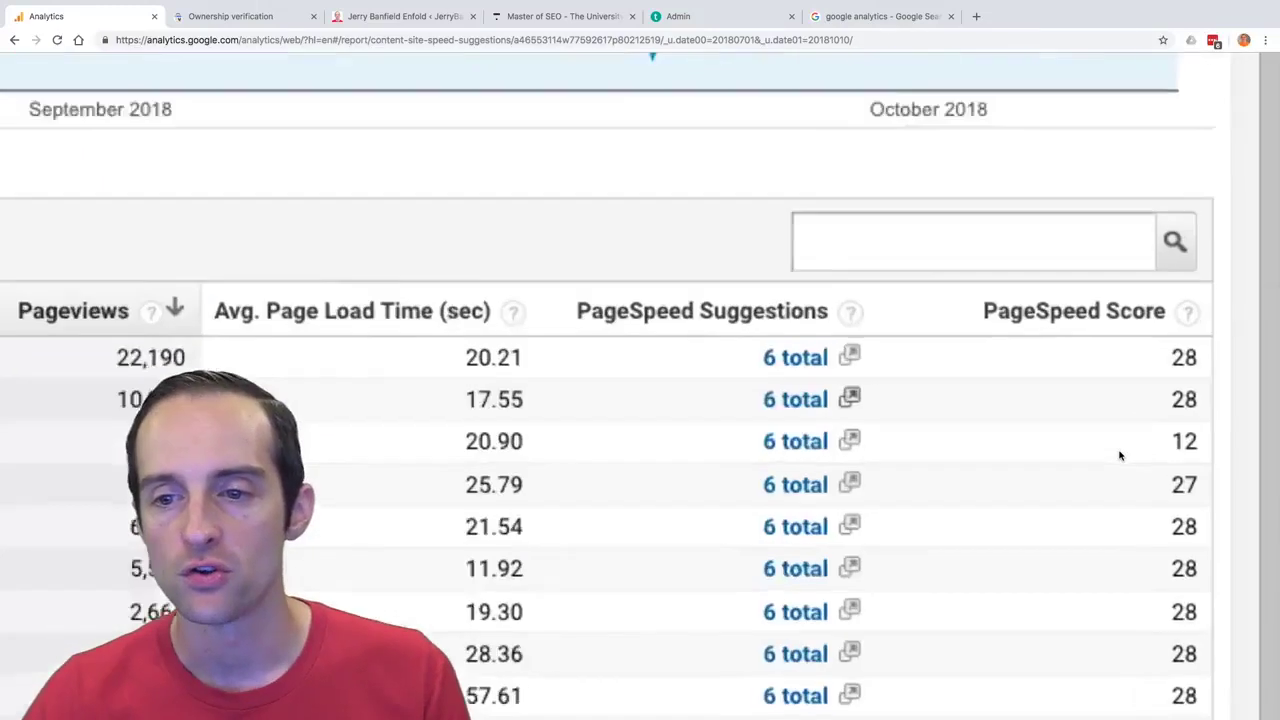
pyautogui.scroll(5, 1117, 451)
pyautogui.scroll(-1, 750, 388)
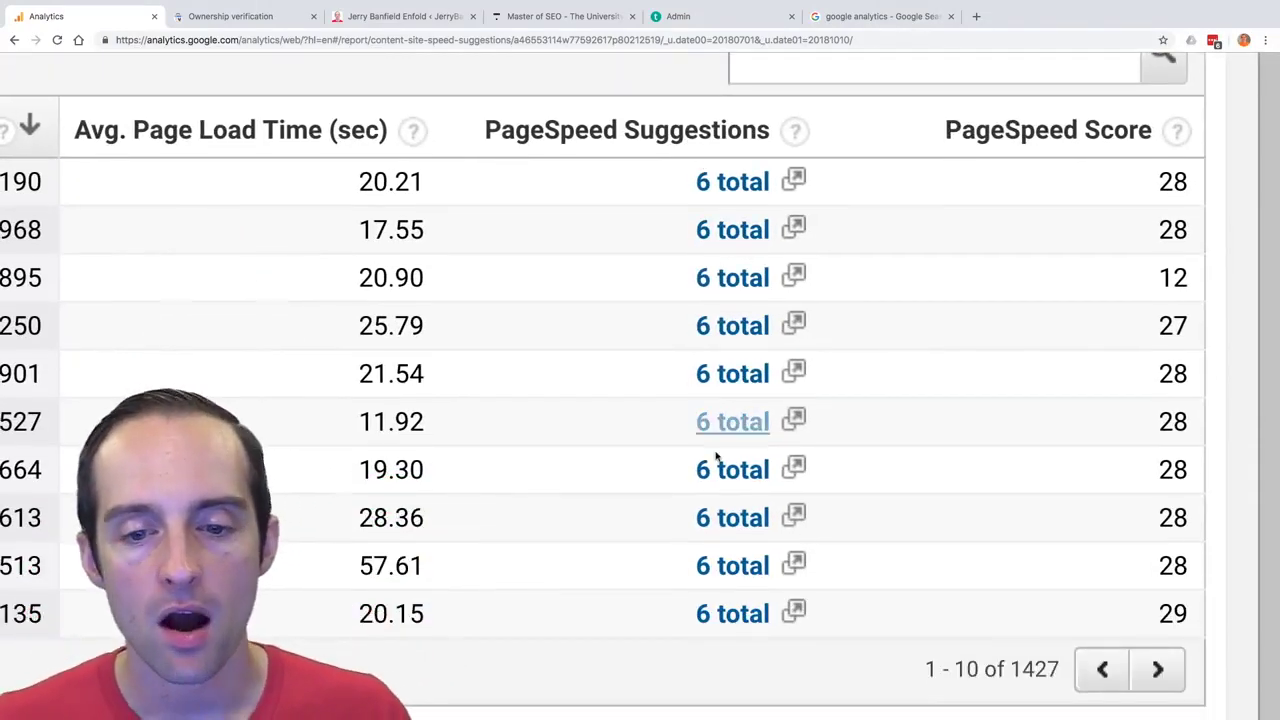
pyautogui.scroll(-5, 705, 517)
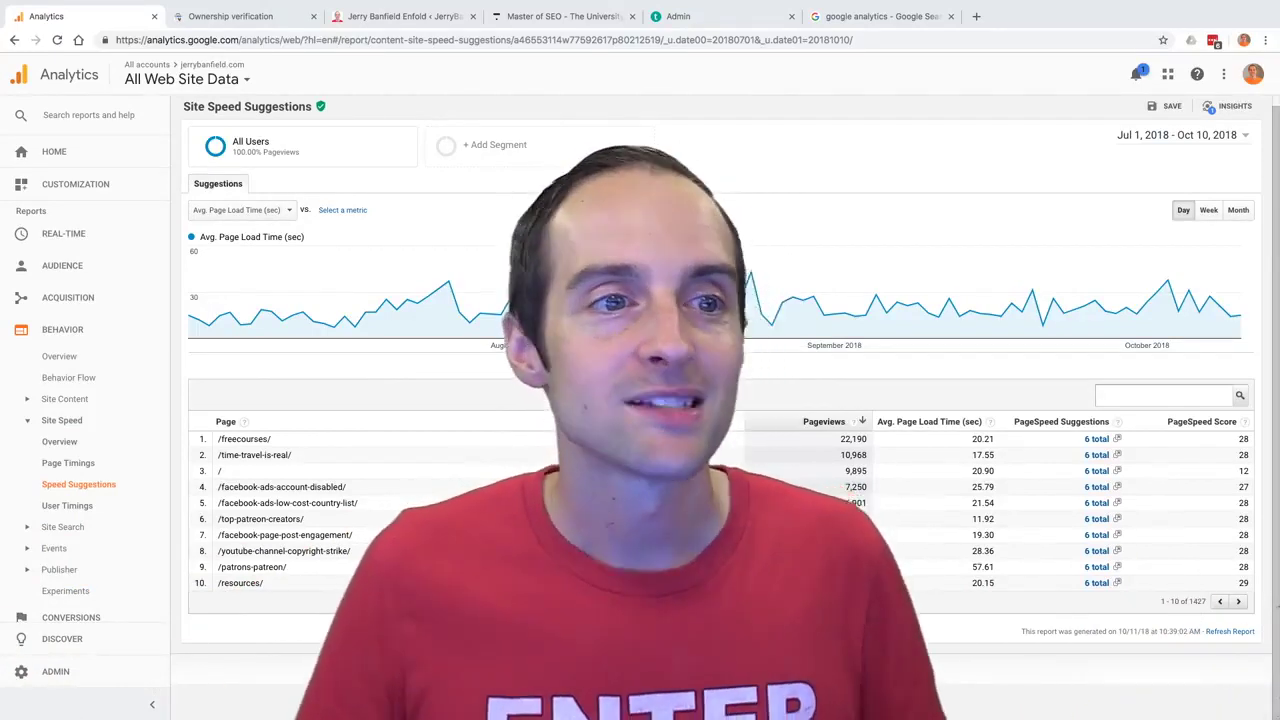
# Check the Google Analytics tracking code setting in the WordPress theme options, and return to Google Analytics to review the Site Speed reports.
pyautogui.click(440, 17)
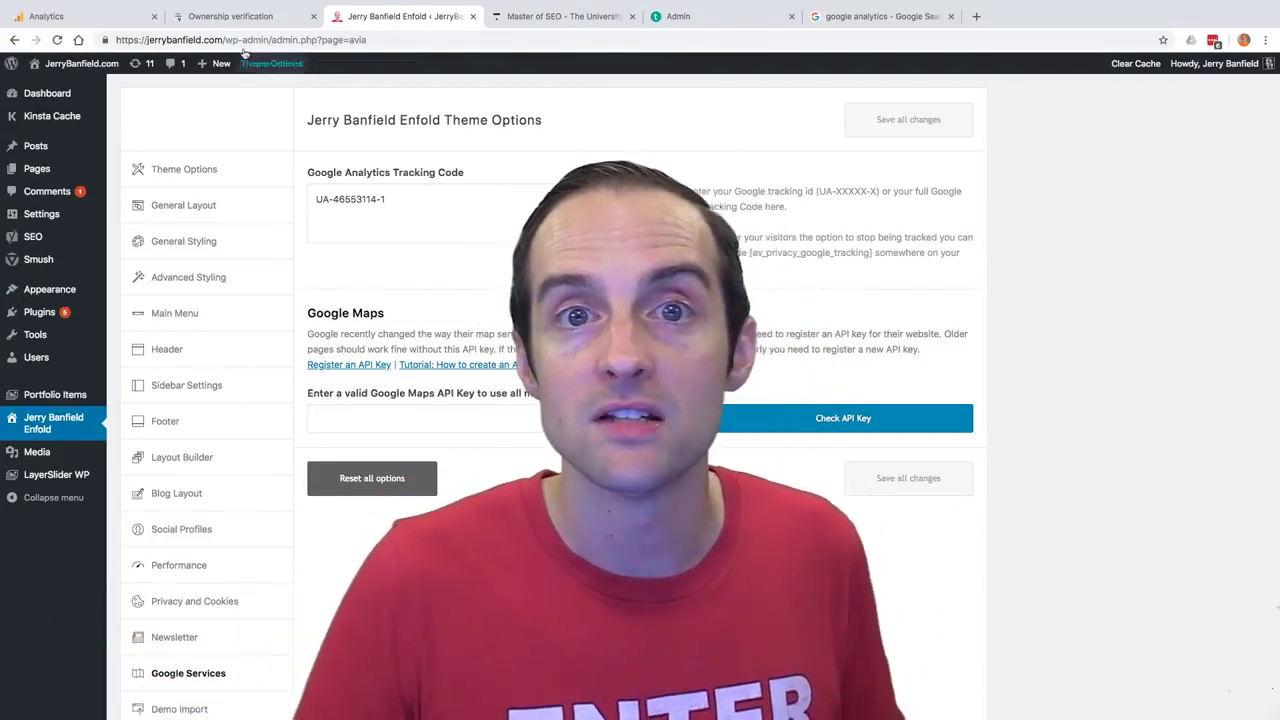
pyautogui.click(60, 16)
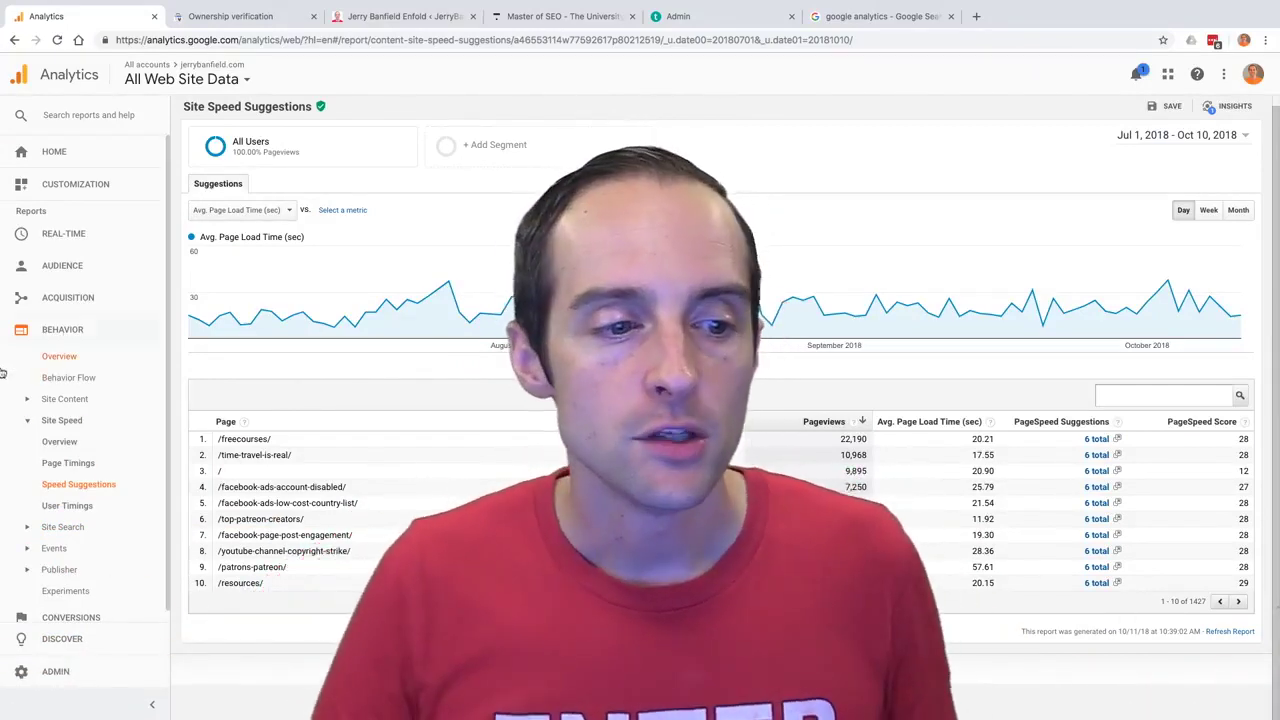
pyautogui.hotkey('ctrl', '+')
pyautogui.hotkey('ctrl', '+')
pyautogui.hotkey('ctrl', '+')
pyautogui.hotkey('ctrl', '+')
pyautogui.hotkey('ctrl', '+')
pyautogui.hotkey('ctrl', '+')
pyautogui.hotkey('ctrl', '+')
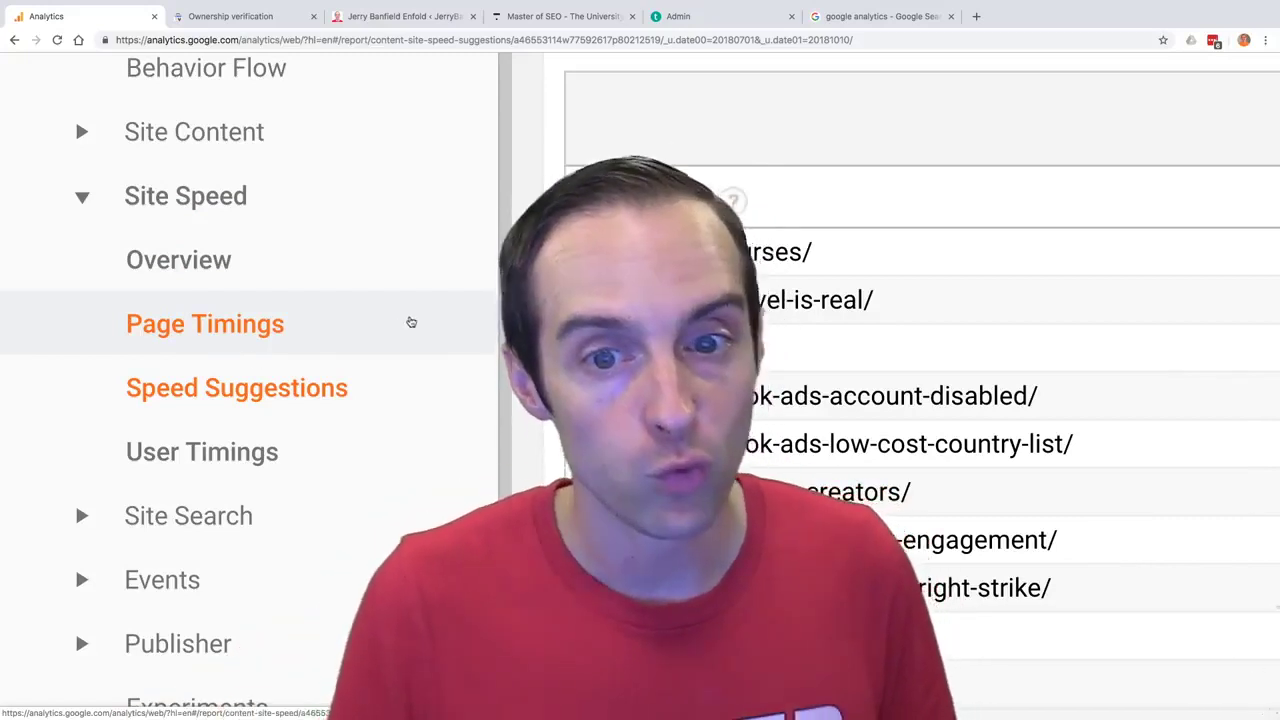
pyautogui.hscroll(5, 410, 321)
pyautogui.hscroll(2, 410, 321)
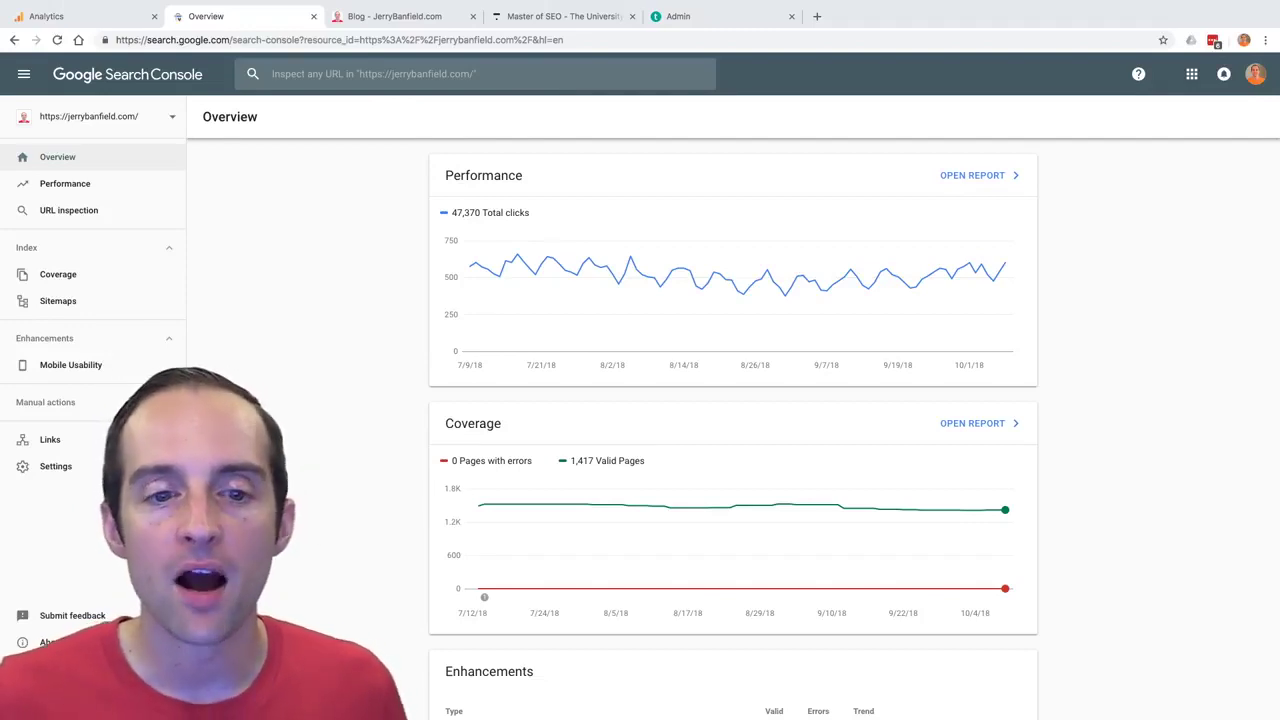
# In the Google Search Console overview, examine the Performance chart's total clicks on individual dates.
pyautogui.scroll(-2, 551, 289)
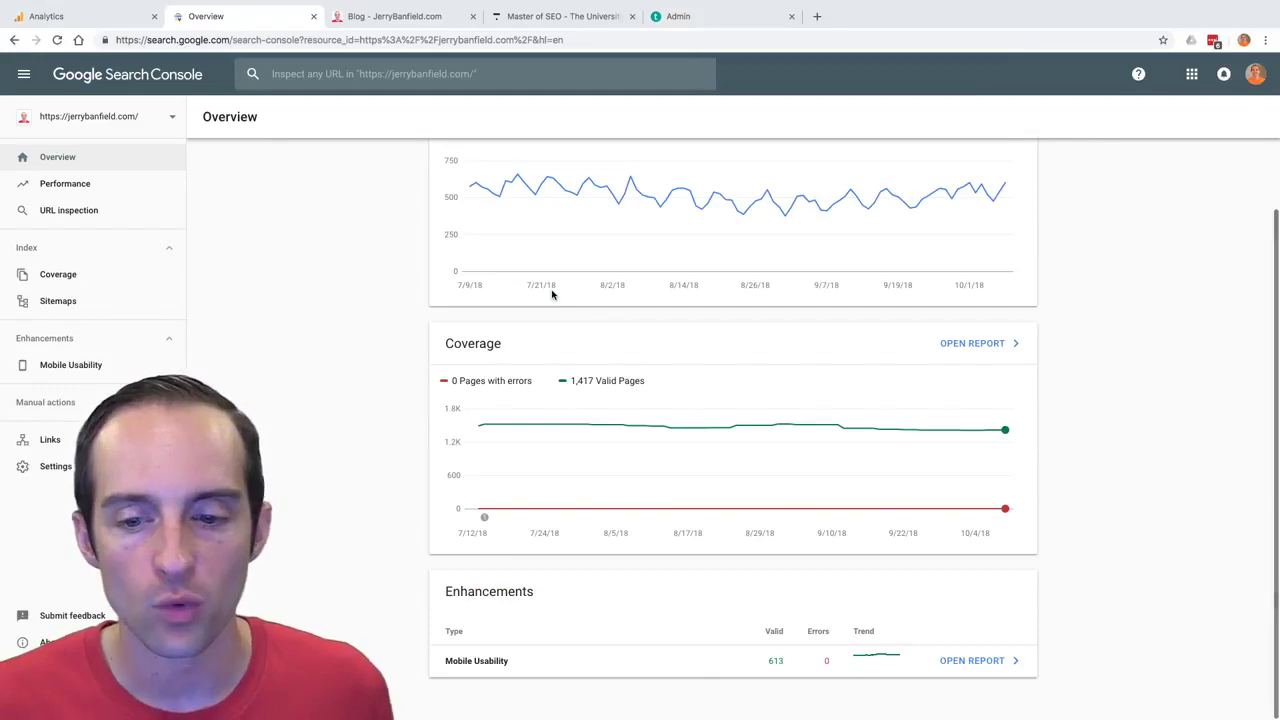
pyautogui.scroll(2, 551, 289)
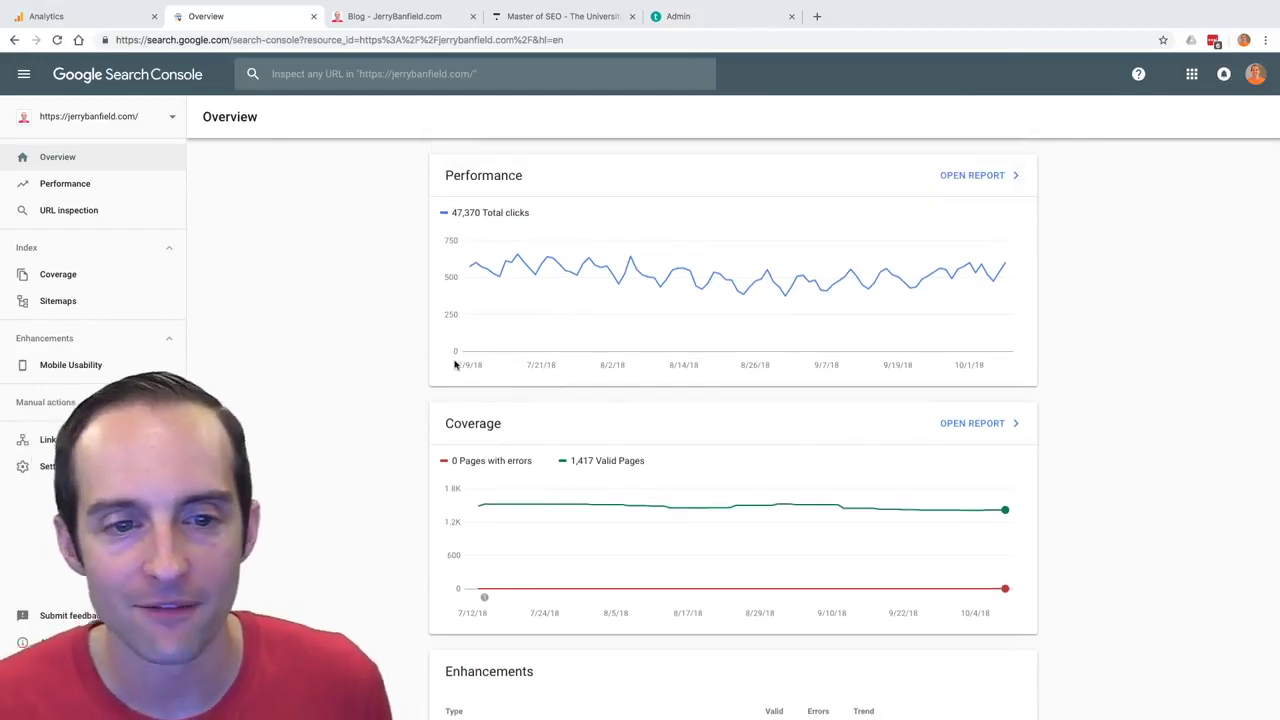
pyautogui.moveTo(715, 256)
pyautogui.scroll(5, 715, 254)
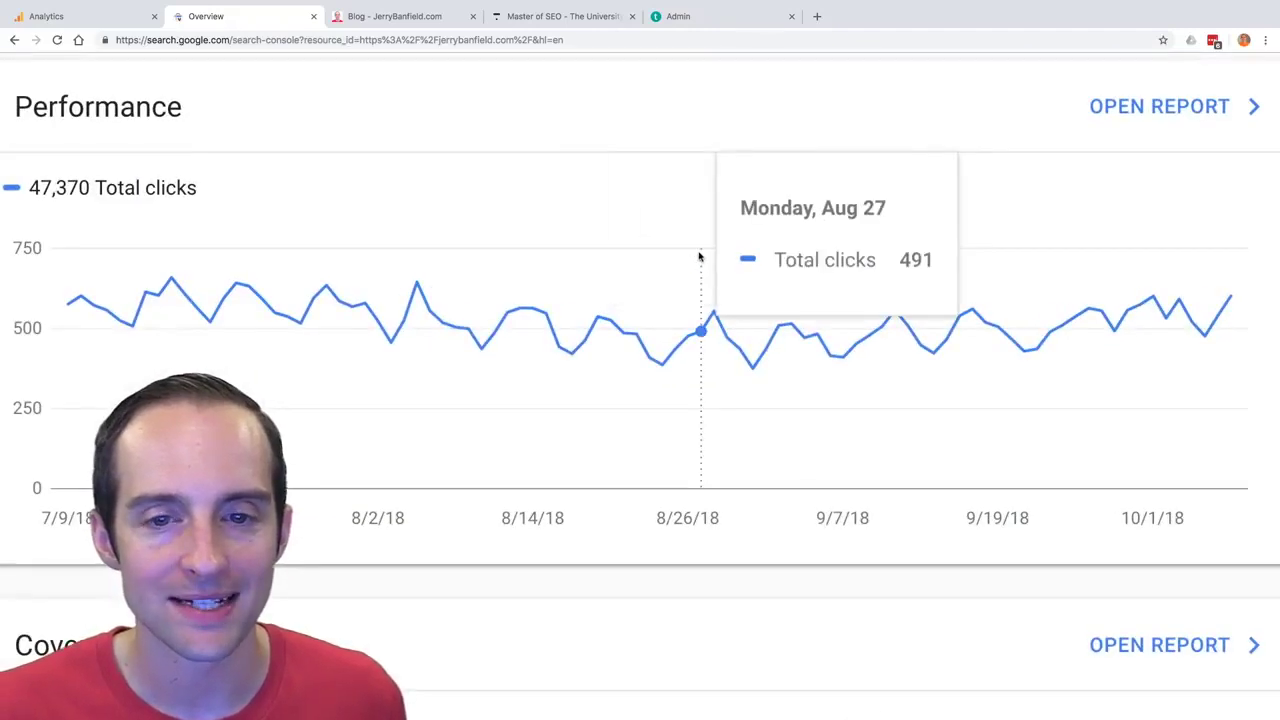
pyautogui.scroll(-1, 266, 195)
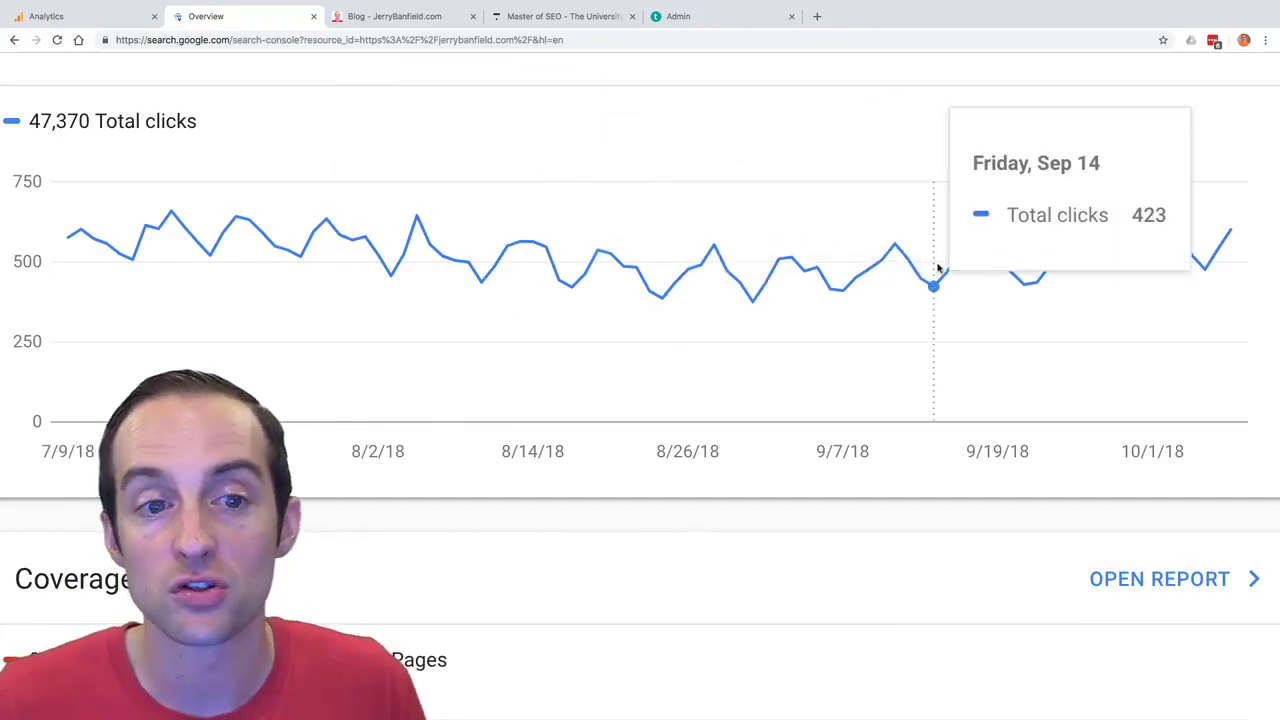
pyautogui.scroll(-5, 938, 268)
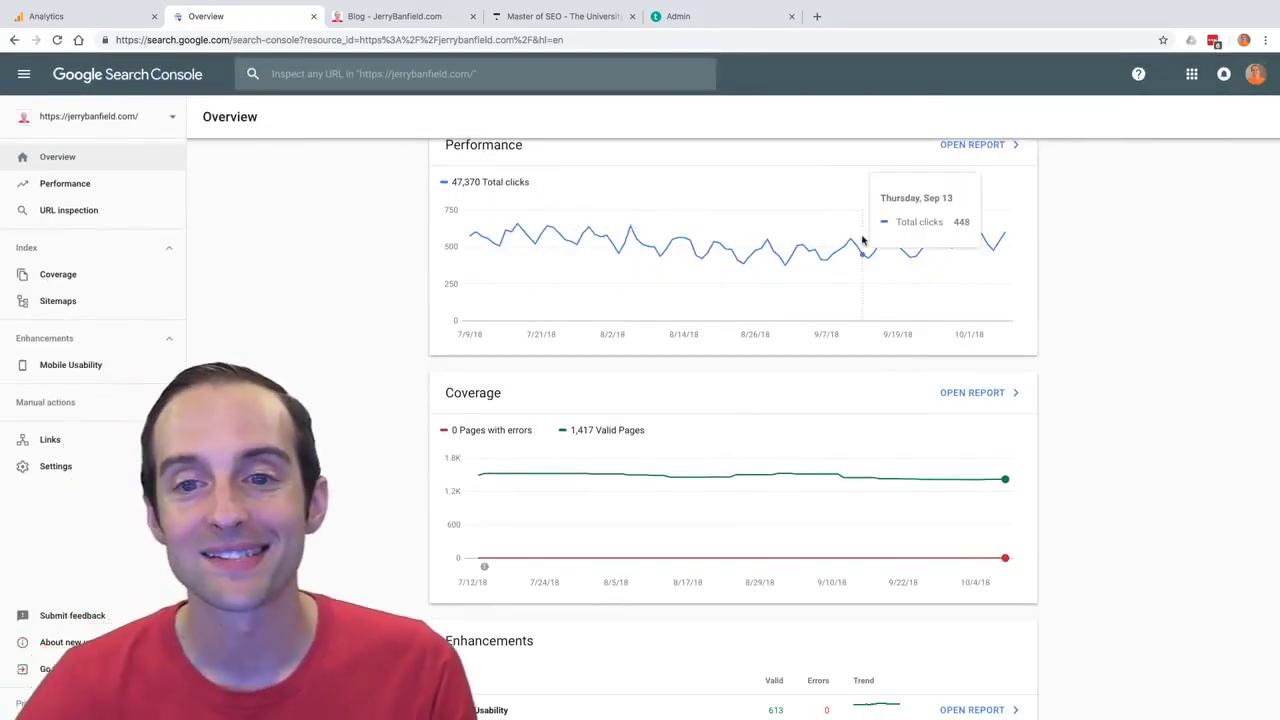
pyautogui.scroll(-1, 643, 306)
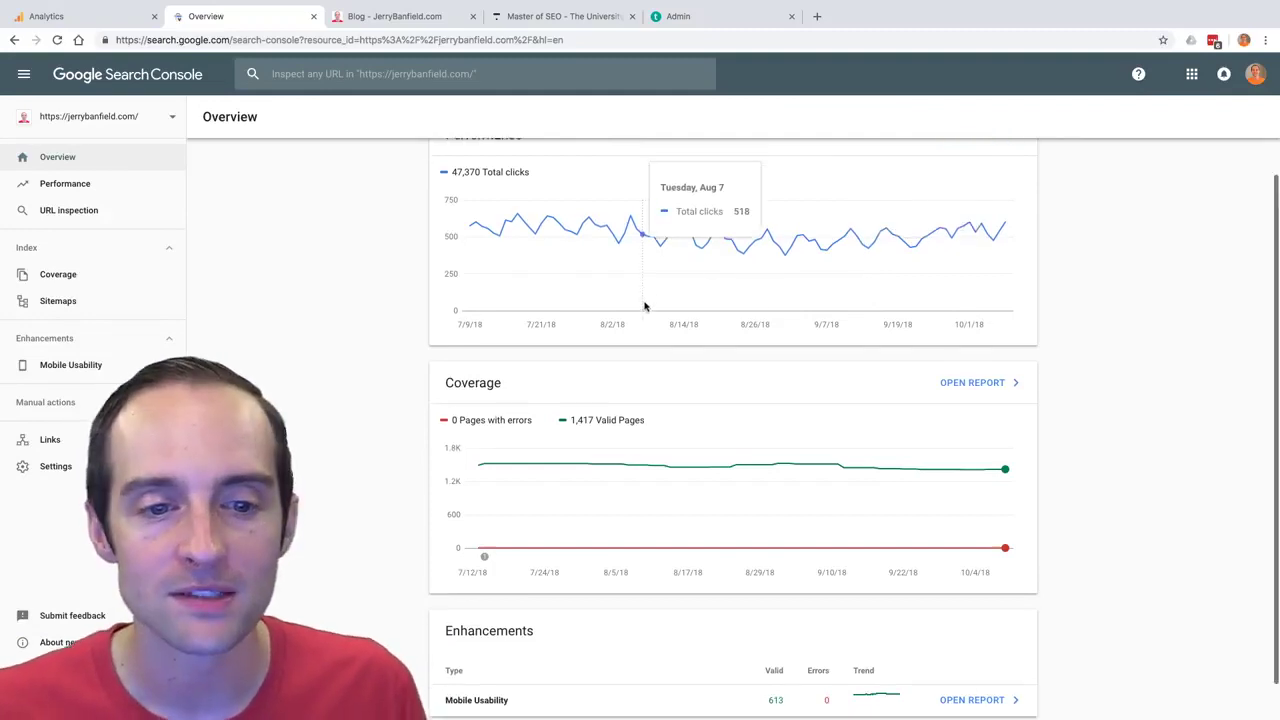
pyautogui.scroll(5, 670, 409)
# Examine the Coverage chart's valid pages and pages with errors on individual dates in September and October.
pyautogui.scroll(-1, 658, 315)
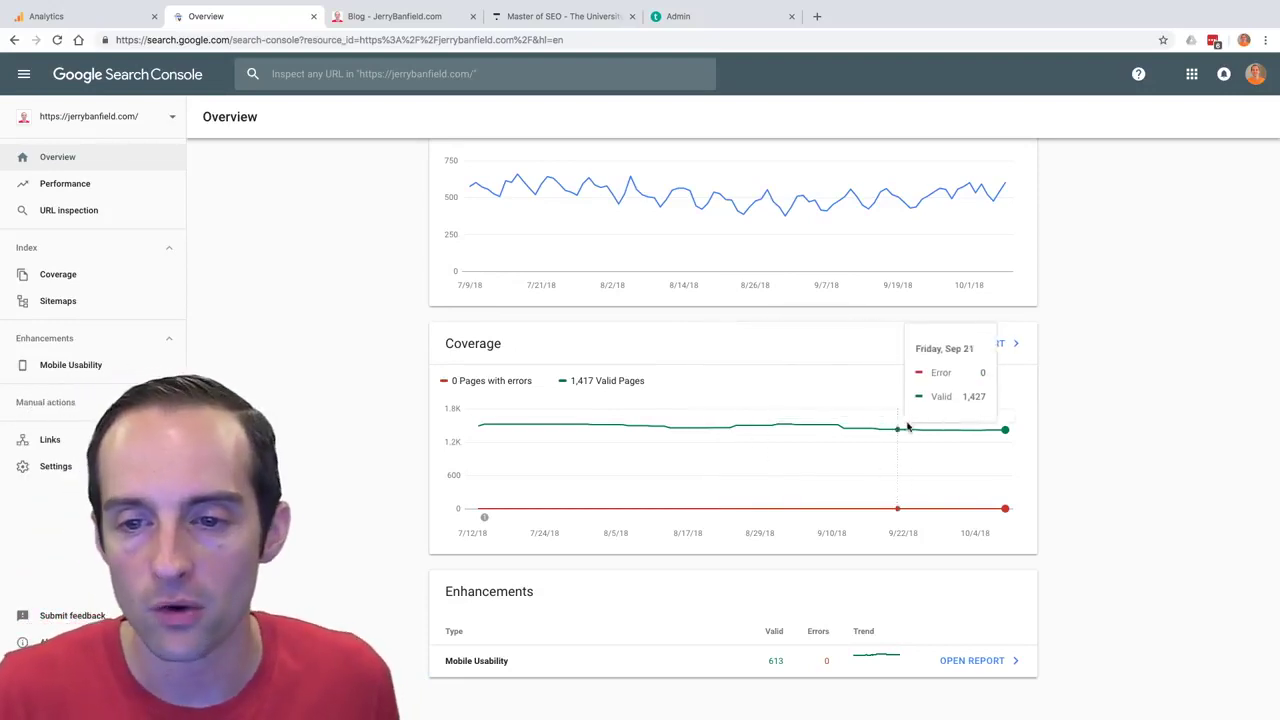
pyautogui.scroll(5, 961, 428)
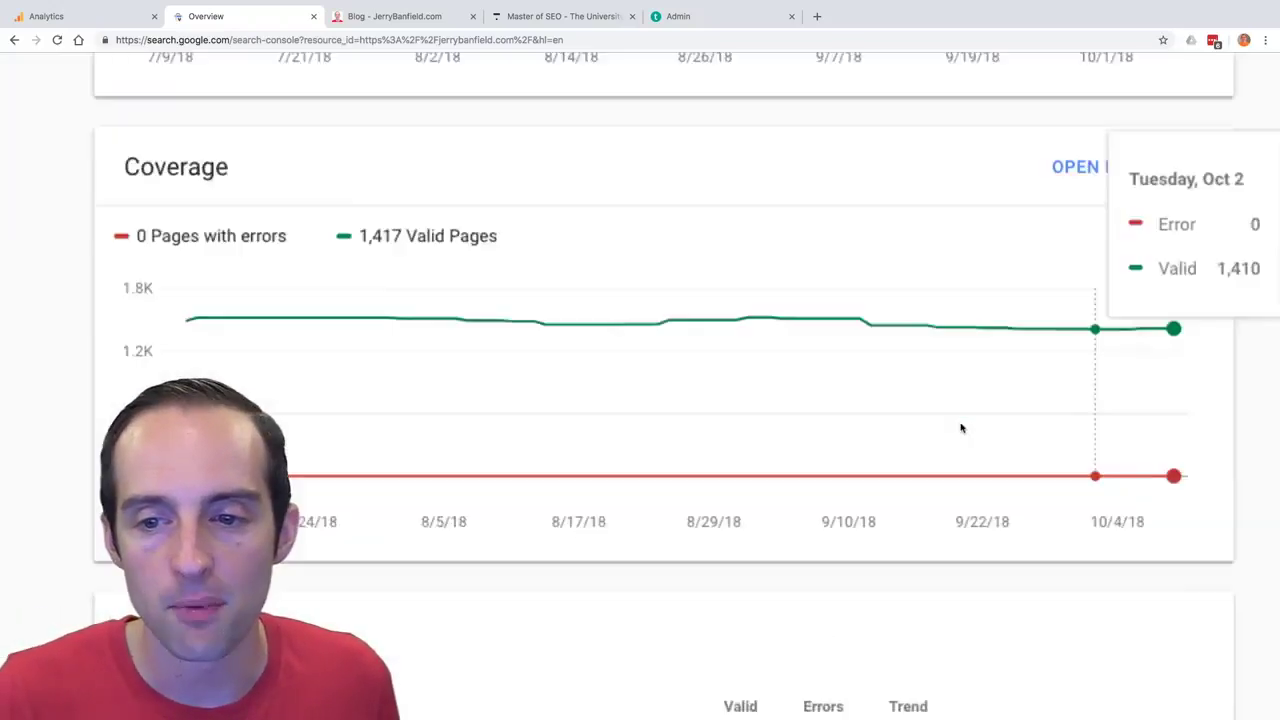
pyautogui.hscroll(2, 1103, 306)
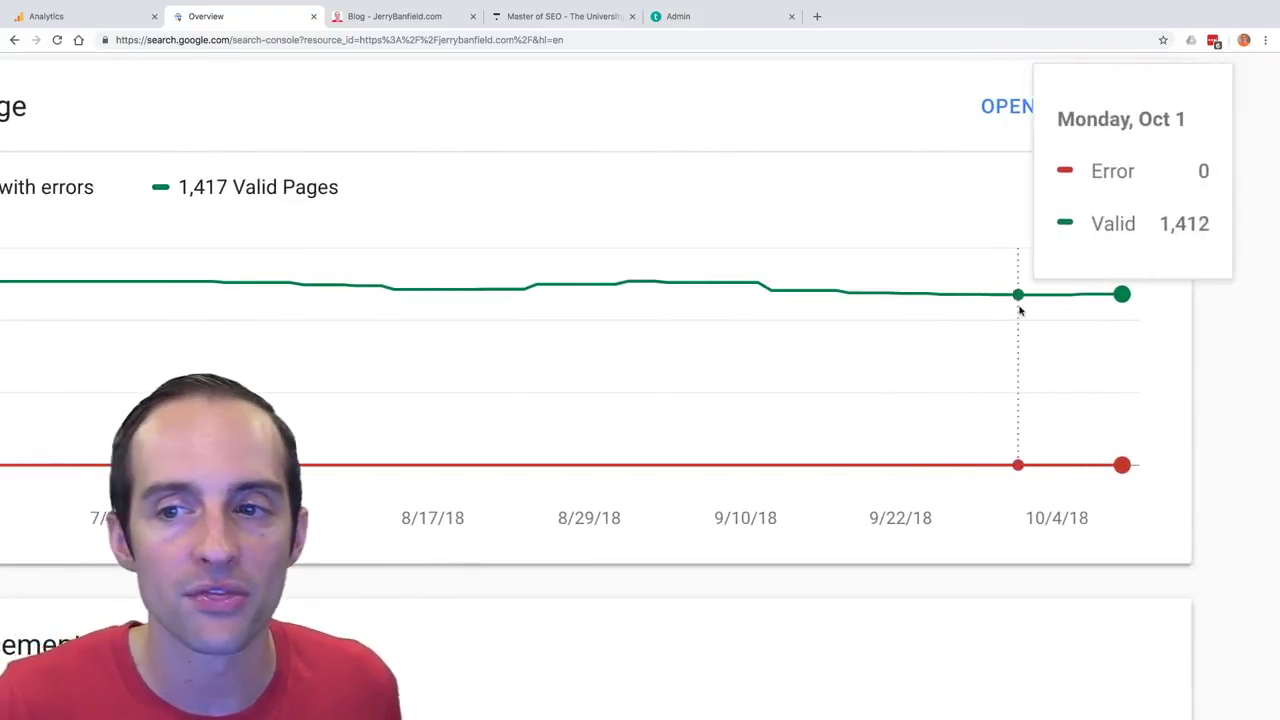
pyautogui.scroll(-5, 949, 312)
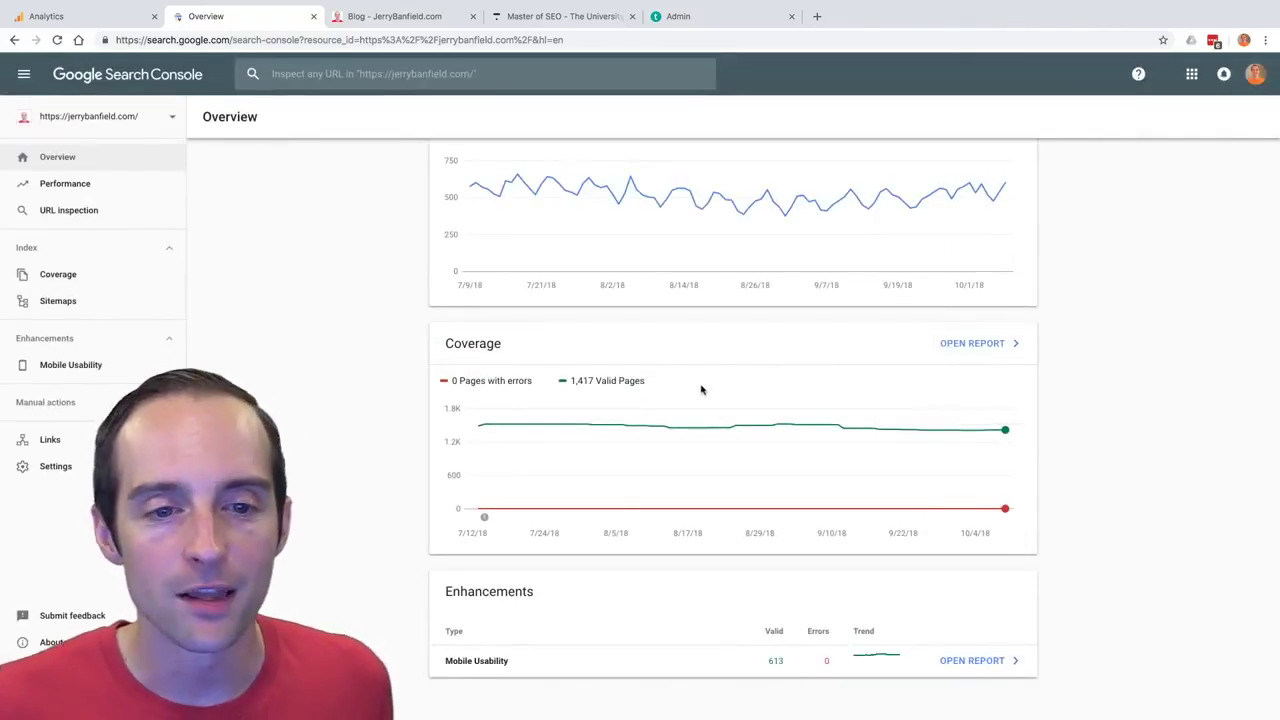
# Review the Mobile Usability row under Enhancements for its valid pages, errors and trend.
pyautogui.scroll(5, 645, 637)
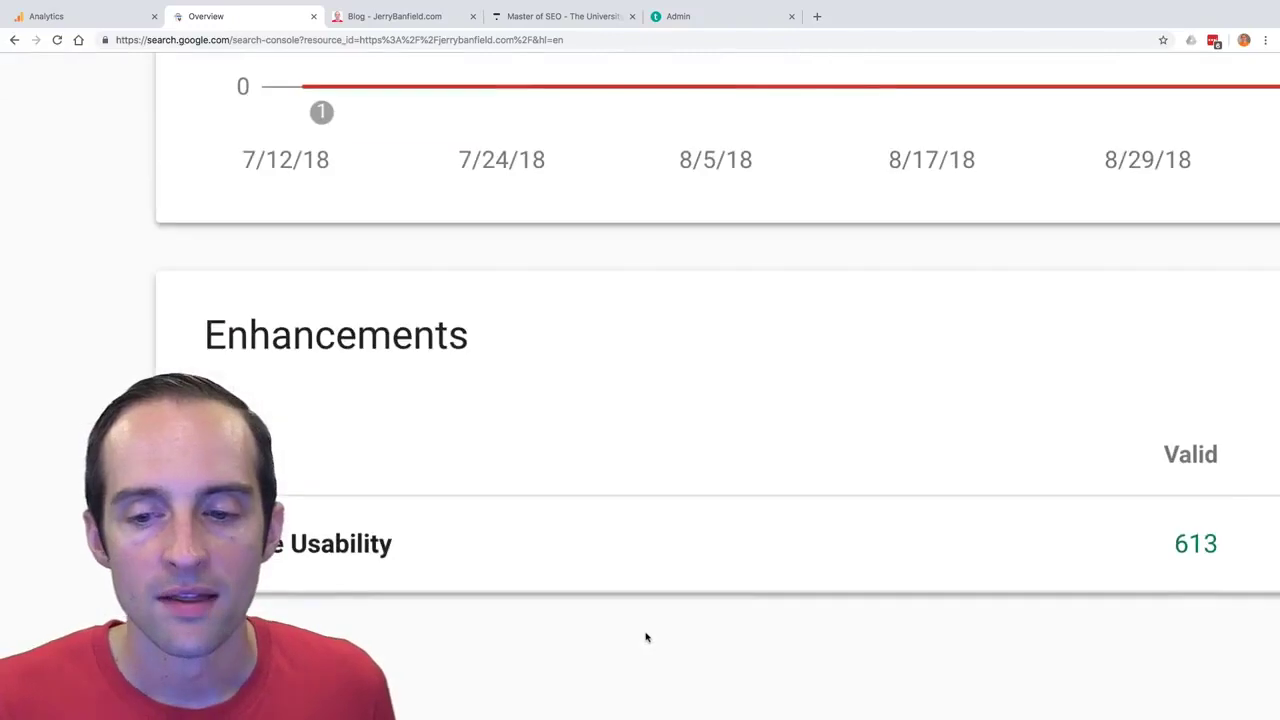
pyautogui.hscroll(6, 783, 580)
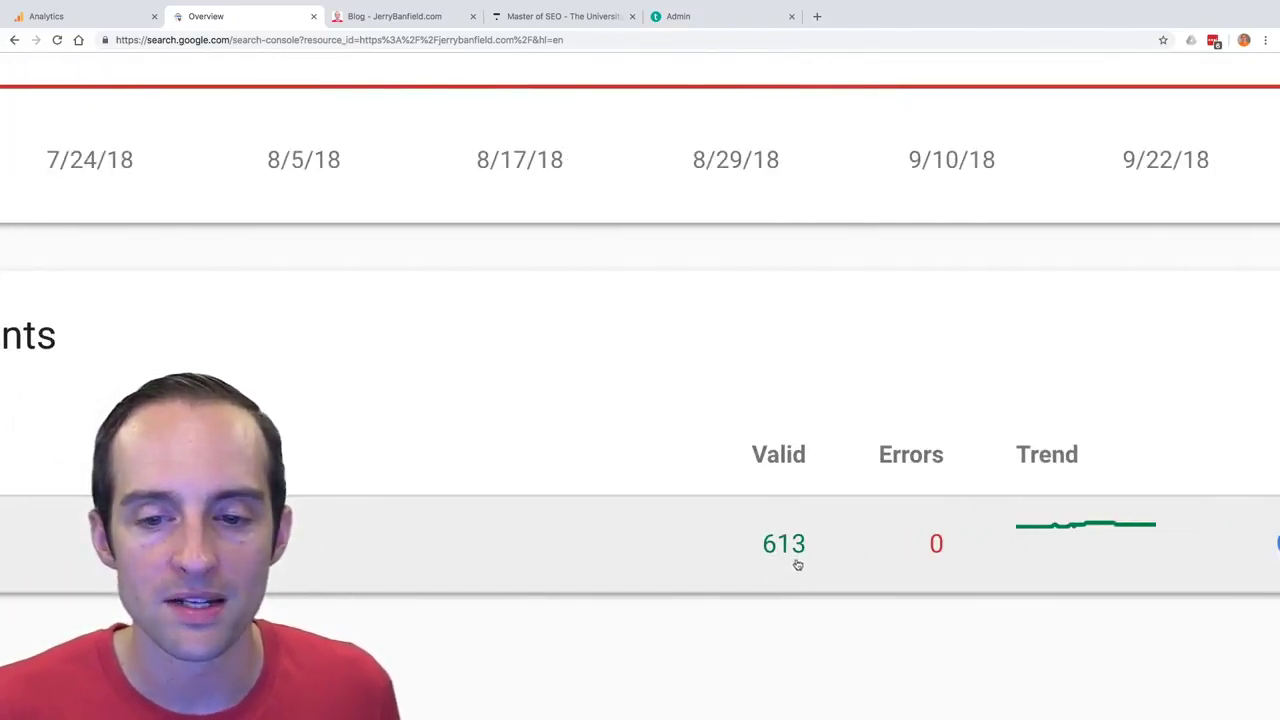
pyautogui.hscroll(3, 795, 550)
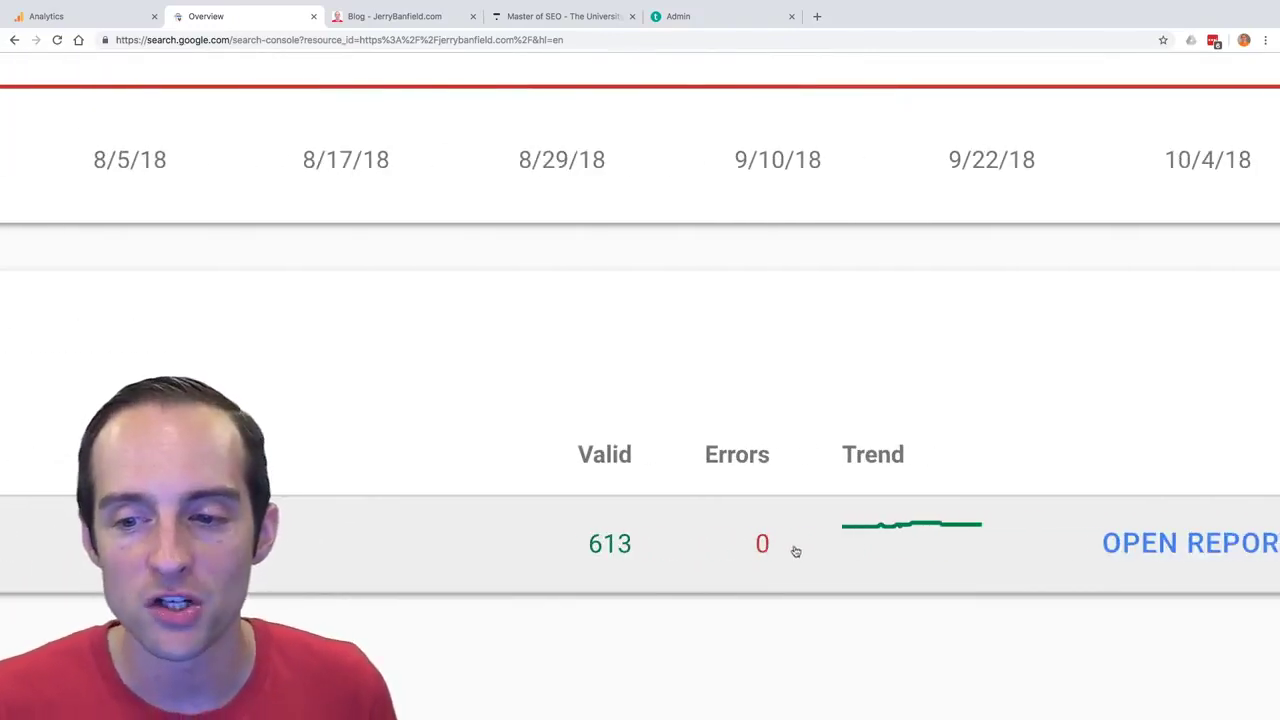
pyautogui.scroll(-5, 794, 549)
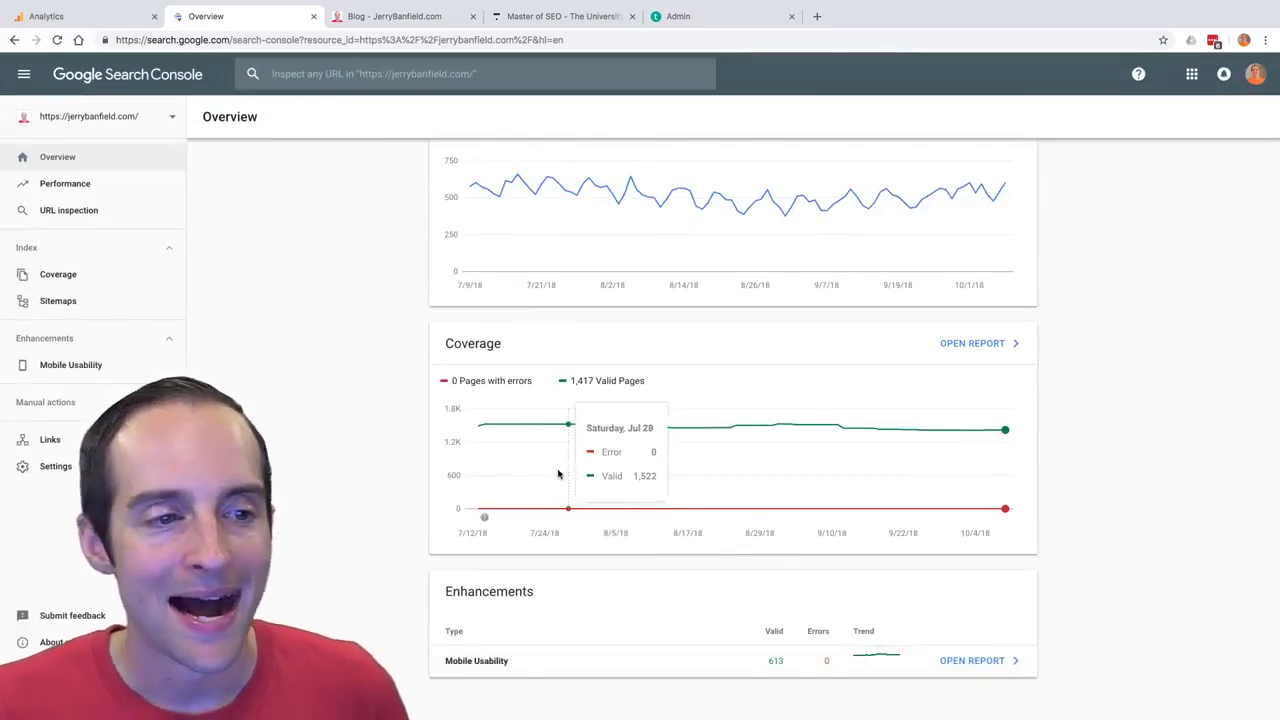
pyautogui.scroll(2, 745, 450)
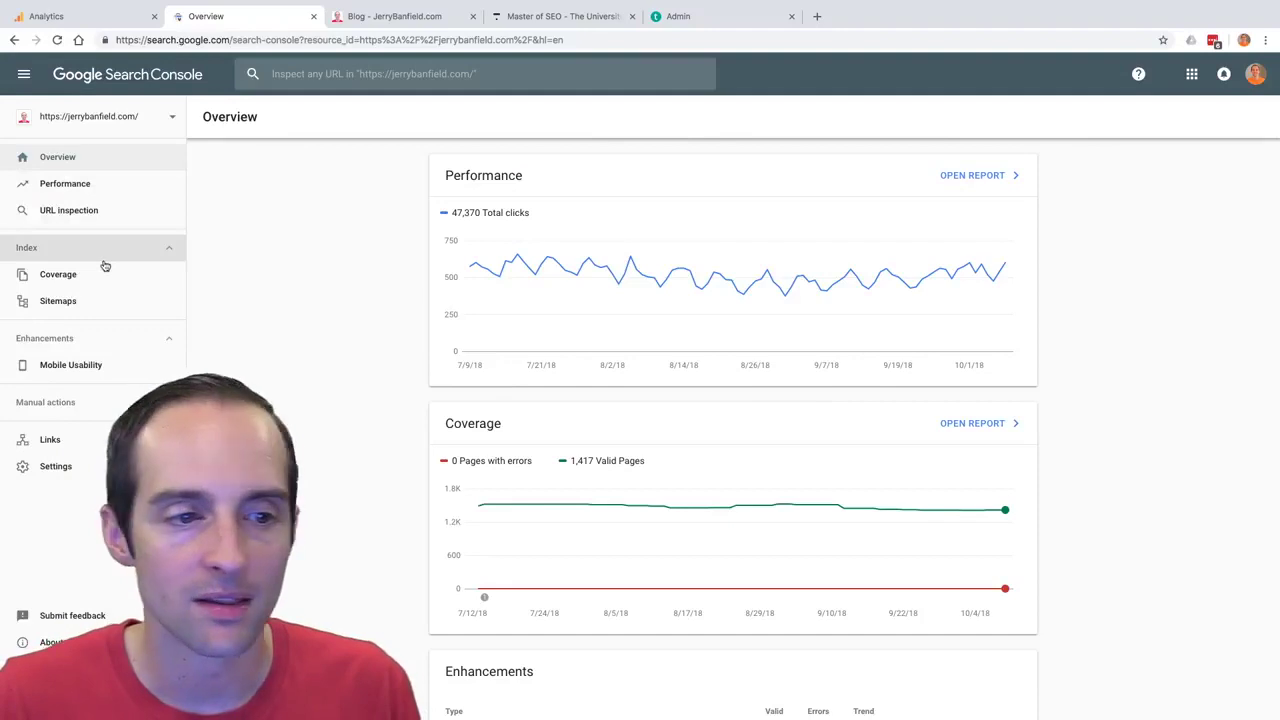
# Open the Links report and review the total number of external links to the site.
pyautogui.click(72, 446)
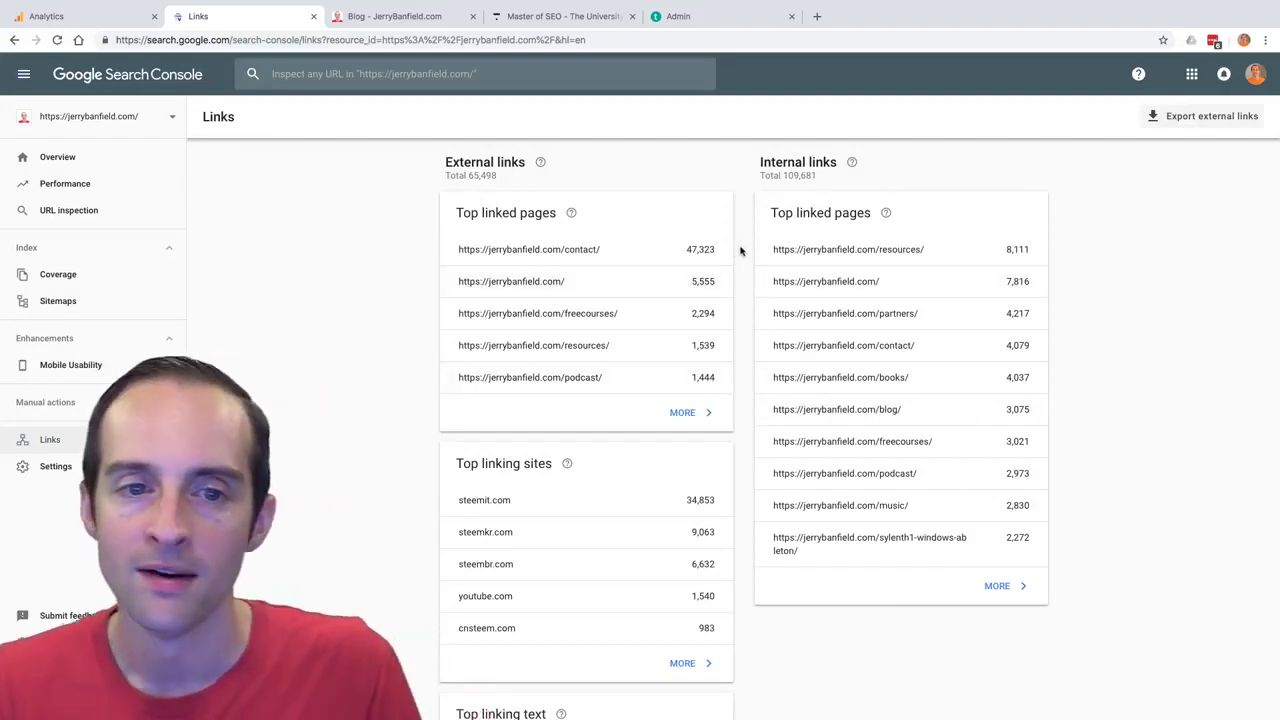
pyautogui.scroll(5, 570, 176)
pyautogui.scroll(-1, 618, 362)
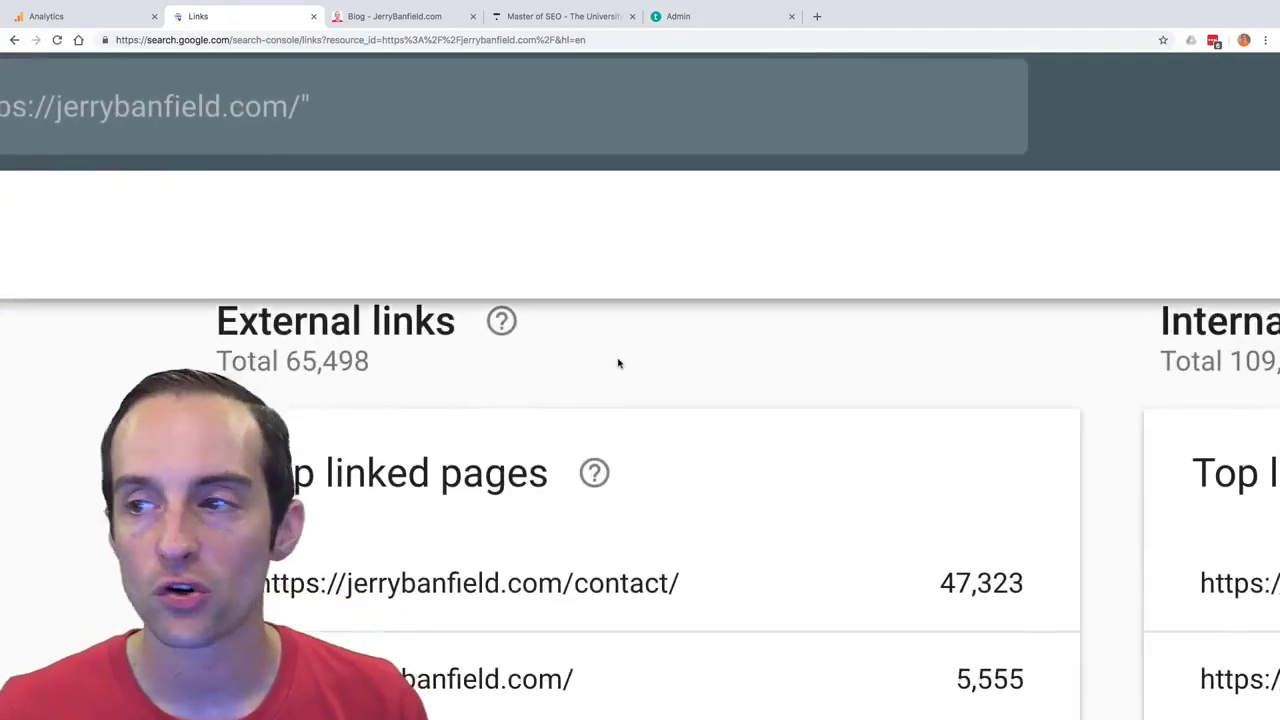
pyautogui.scroll(1, 623, 368)
pyautogui.scroll(1, 623, 369)
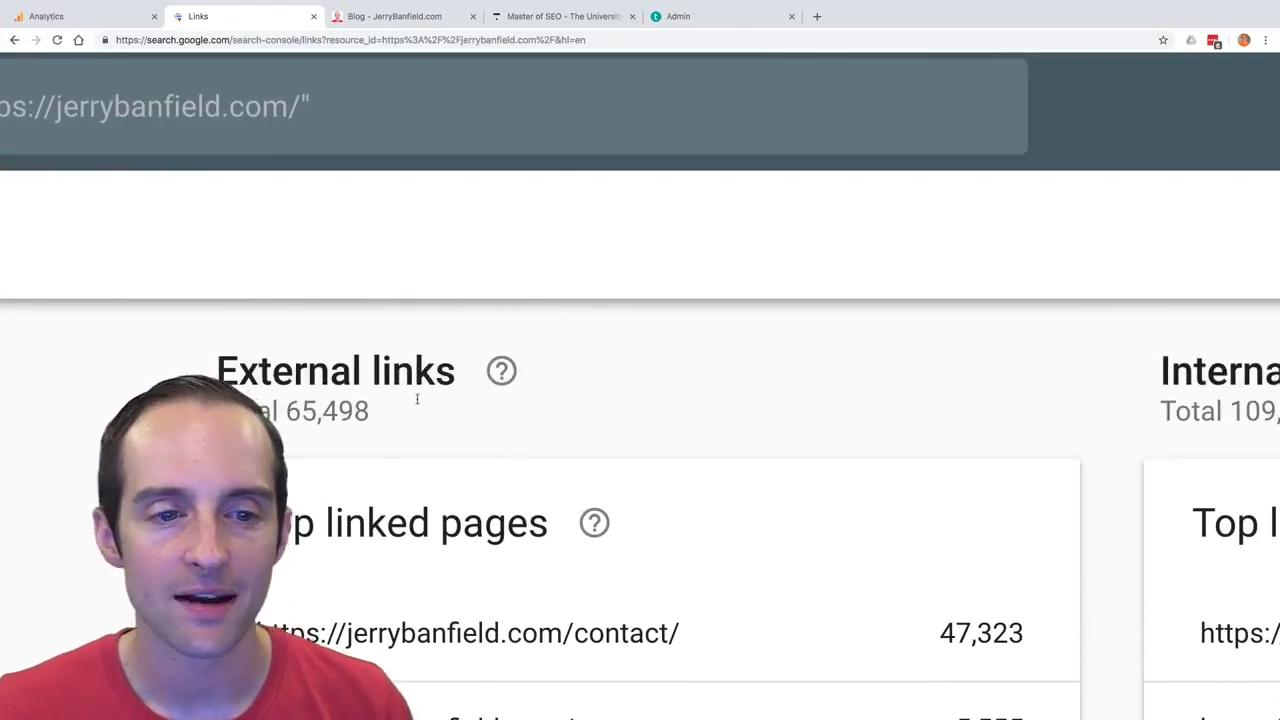
pyautogui.hotkey('ctrl', '0')
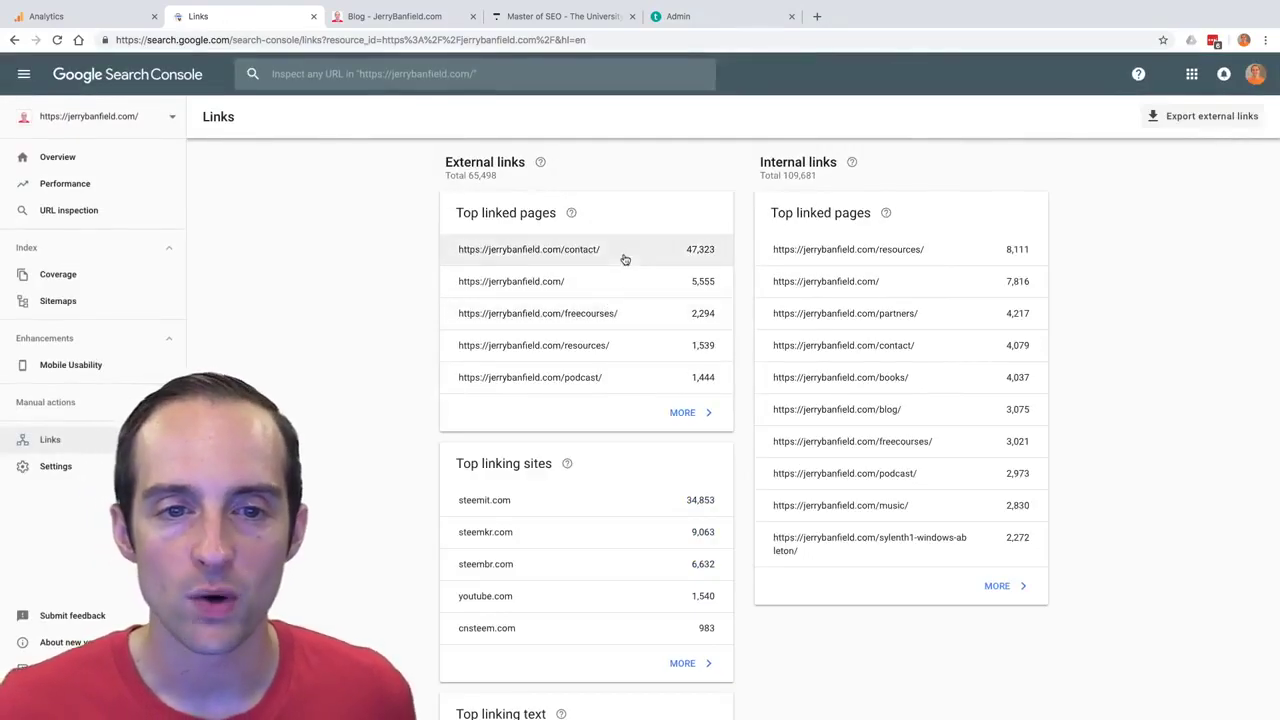
# Examine the top linked pages under External links, comparing the link counts of the contact page, homepage and other pages.
pyautogui.scroll(5, 766, 251)
pyautogui.scroll(-2, 766, 251)
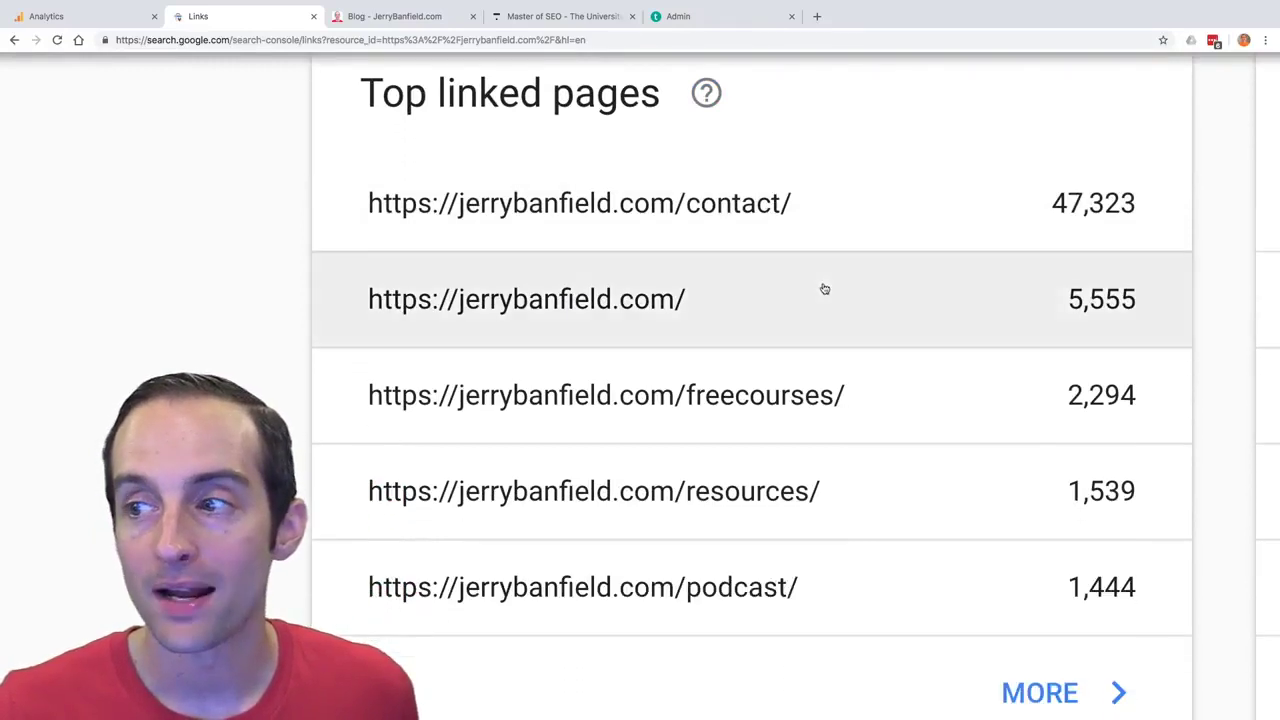
pyautogui.hscroll(2, 824, 289)
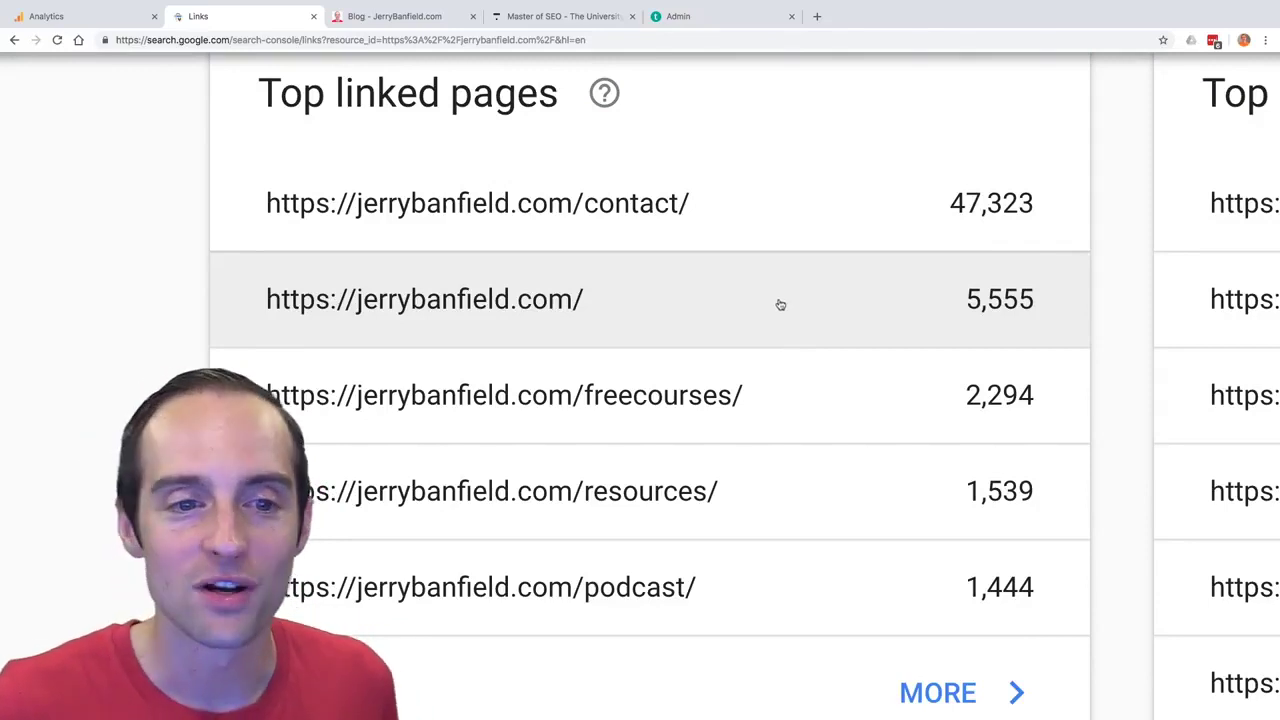
pyautogui.scroll(-1, 780, 304)
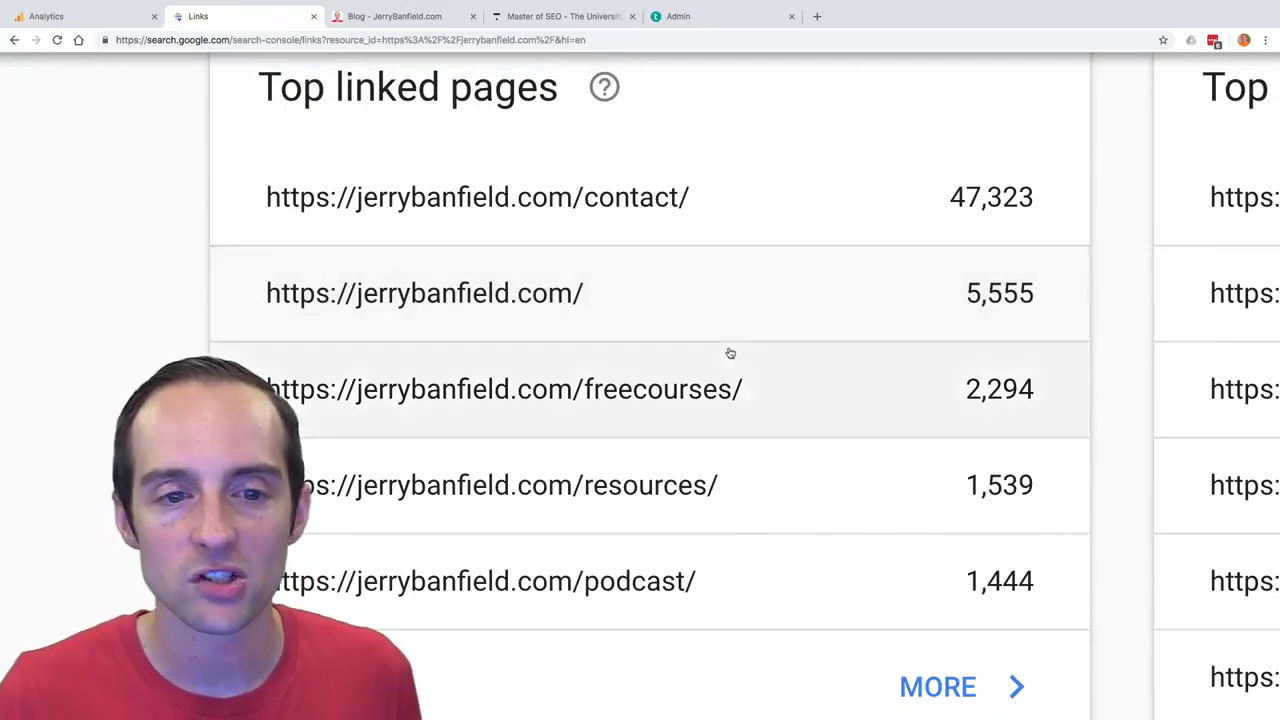
pyautogui.scroll(-1, 729, 351)
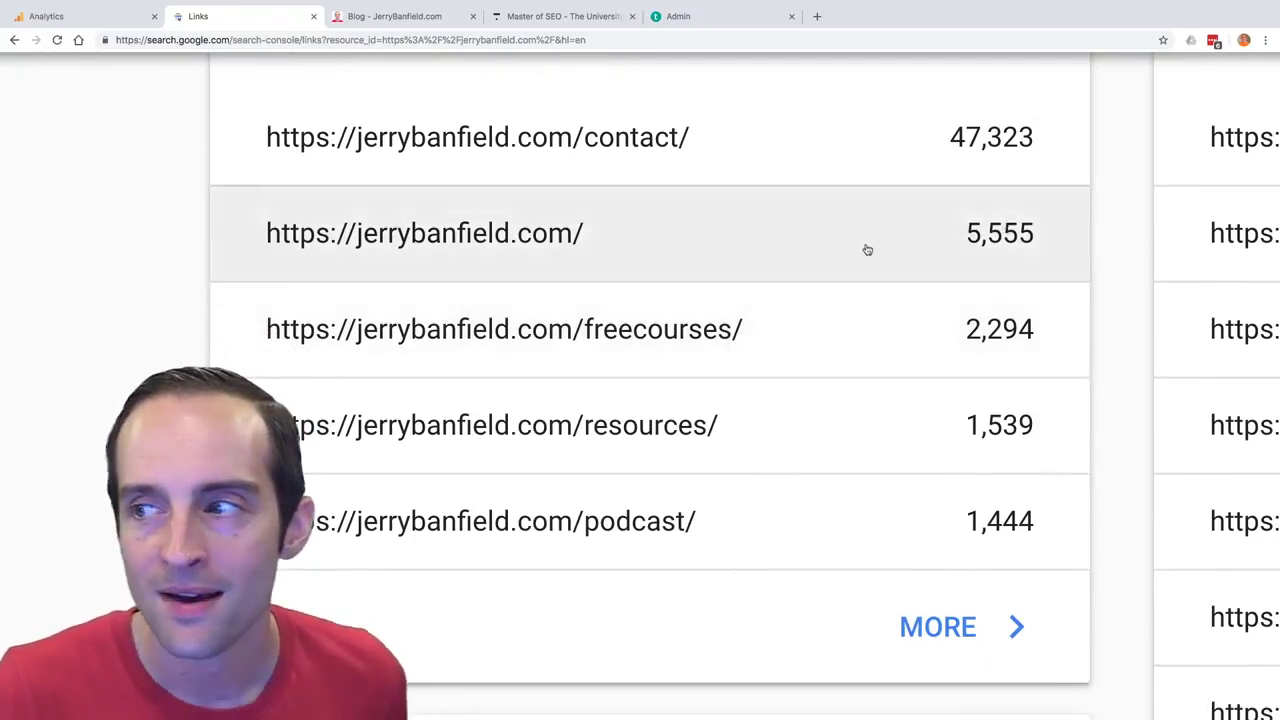
# Examine the remaining top linked pages under External links and the link counts in the Top linking sites list.
pyautogui.scroll(-2, 729, 362)
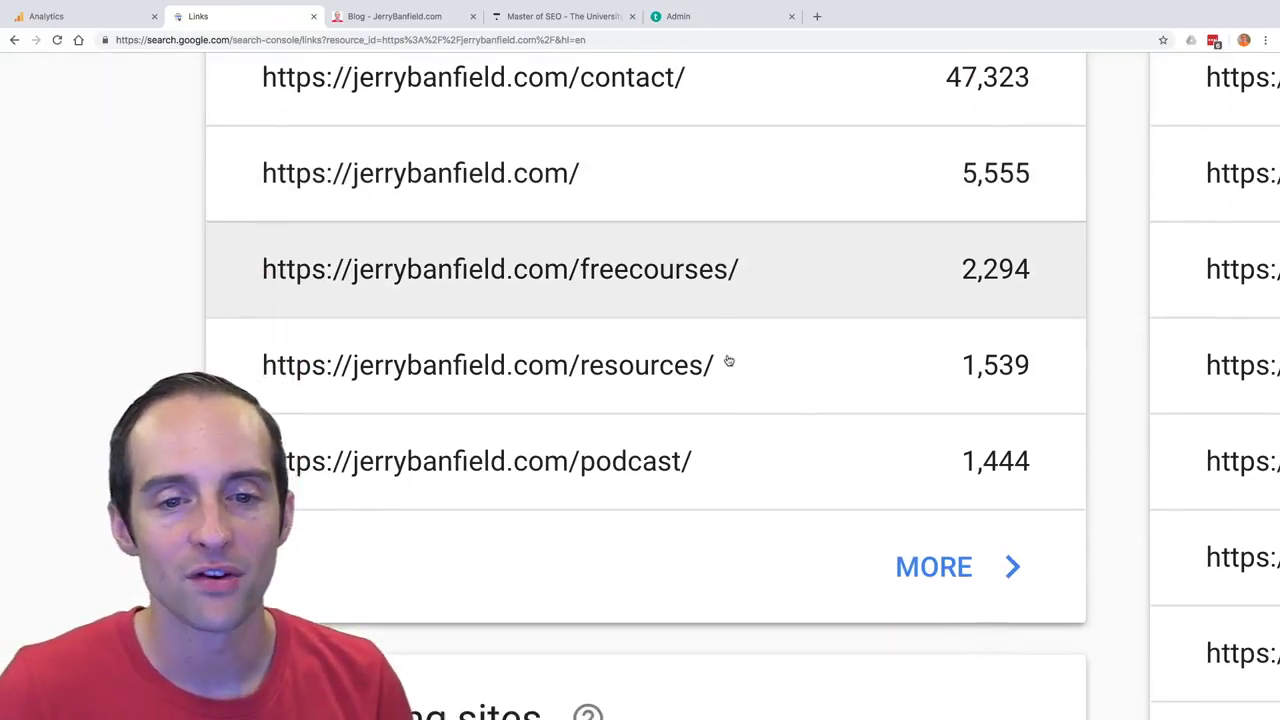
pyautogui.scroll(-1, 826, 480)
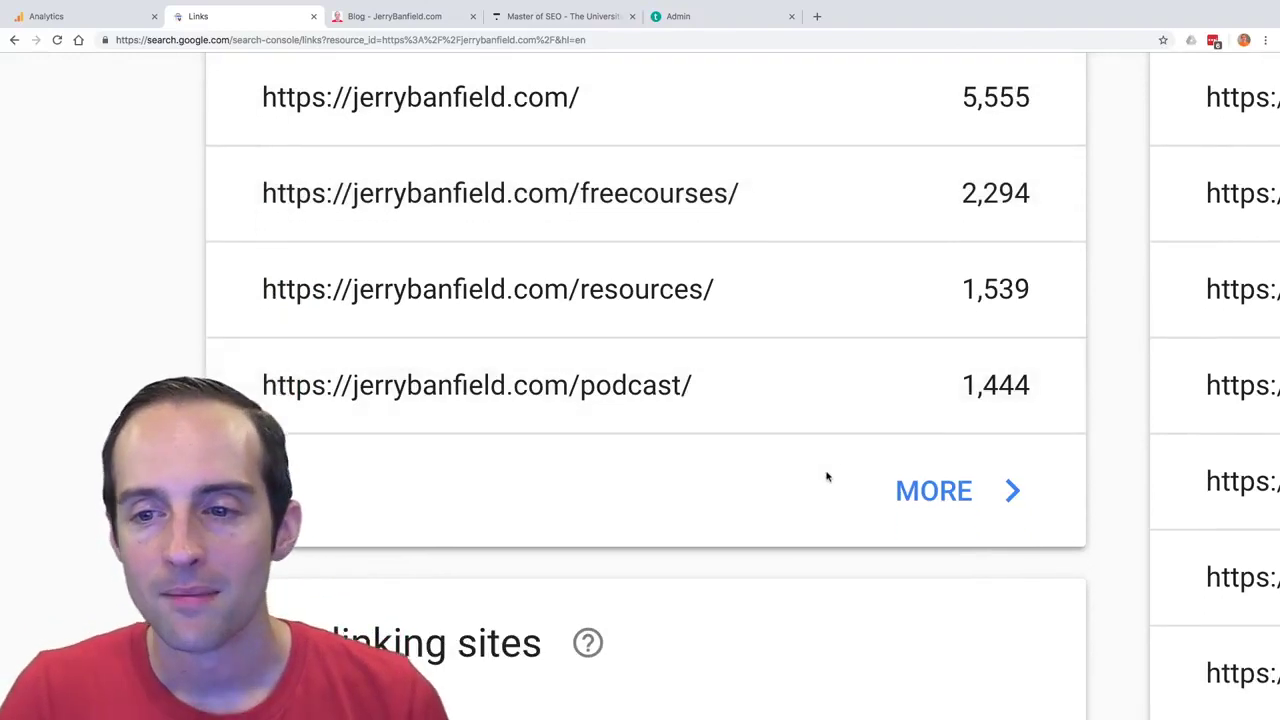
pyautogui.hotkey('ctrl', '0')
pyautogui.scroll(-1, 624, 393)
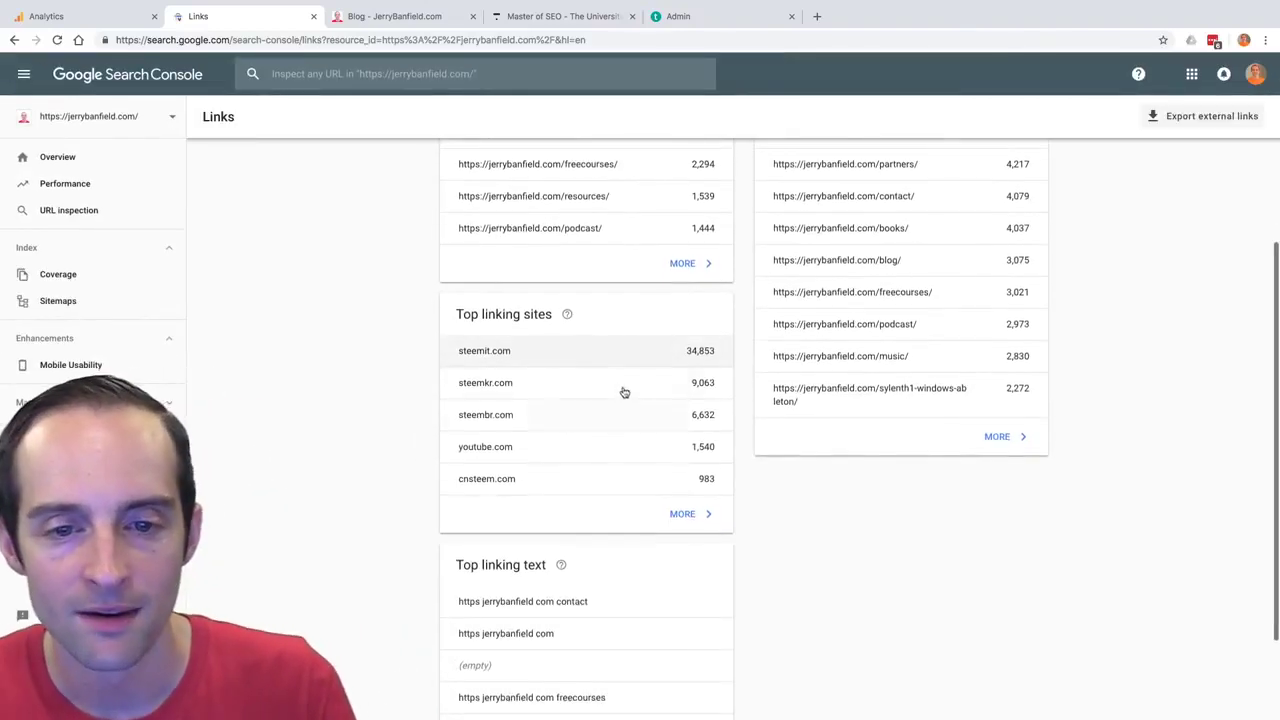
pyautogui.scroll(5, 623, 391)
pyautogui.hscroll(-8, 624, 393)
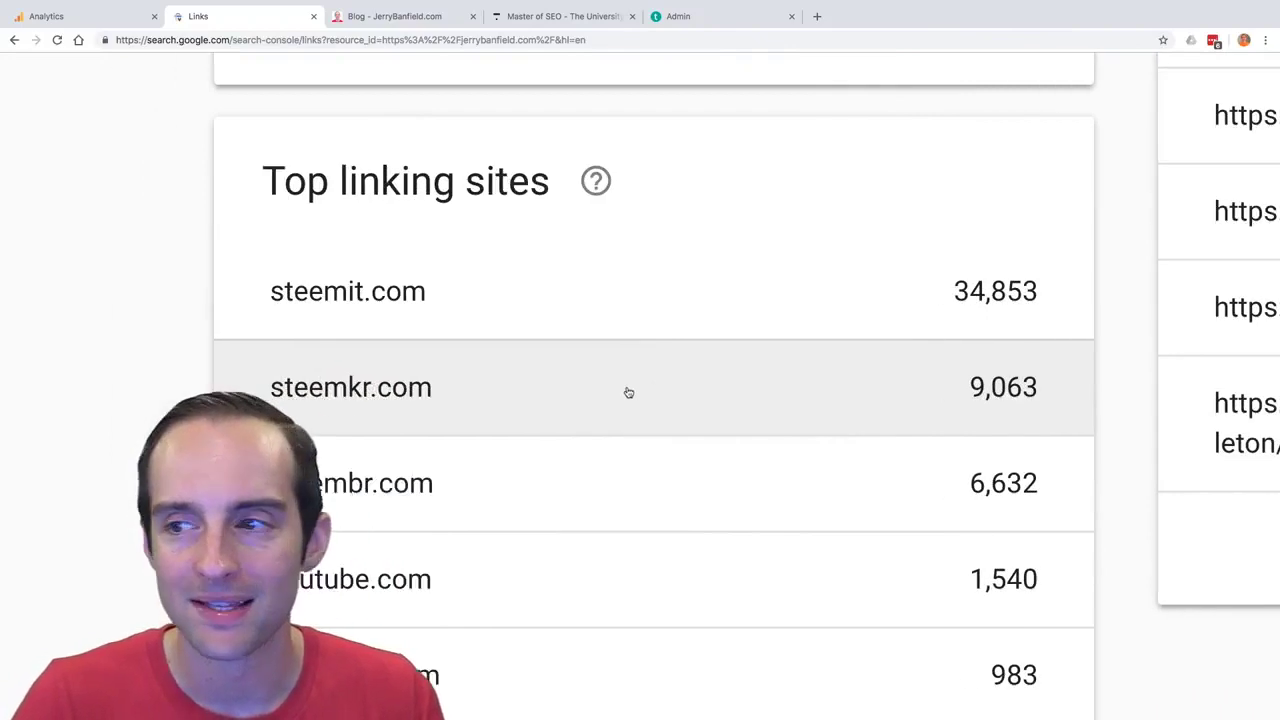
pyautogui.scroll(-1, 383, 222)
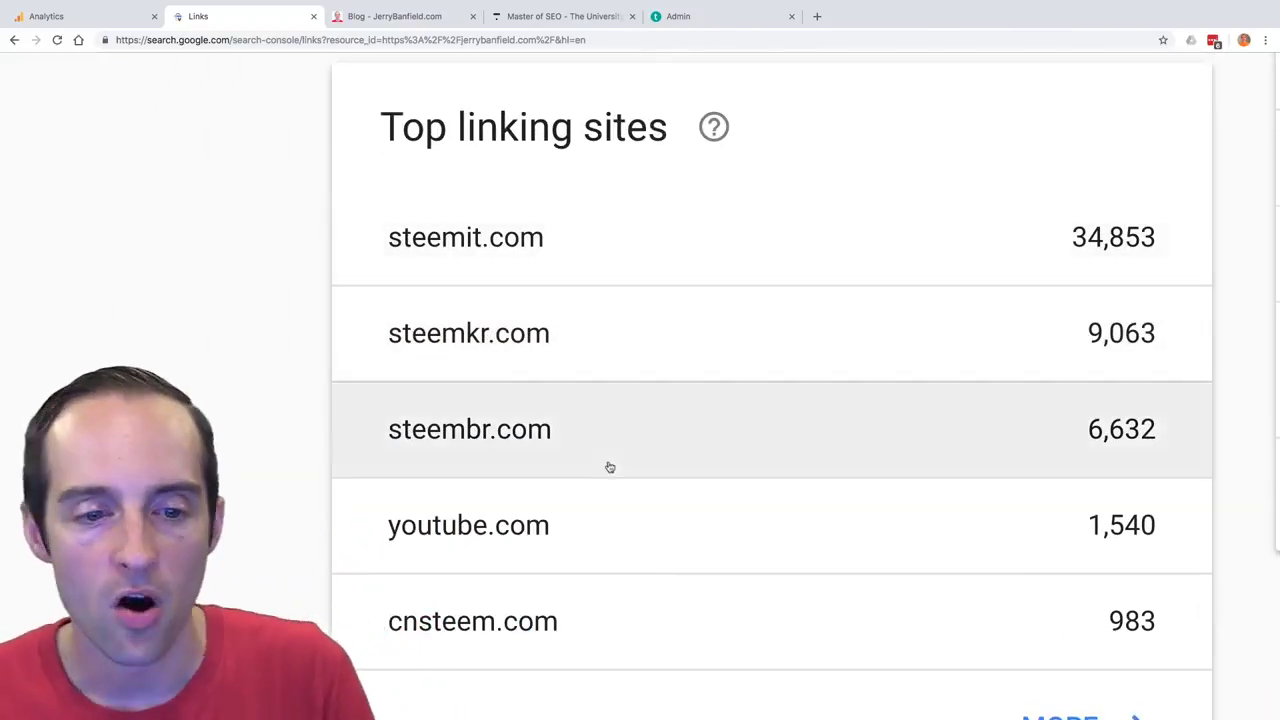
pyautogui.scroll(-2, 561, 413)
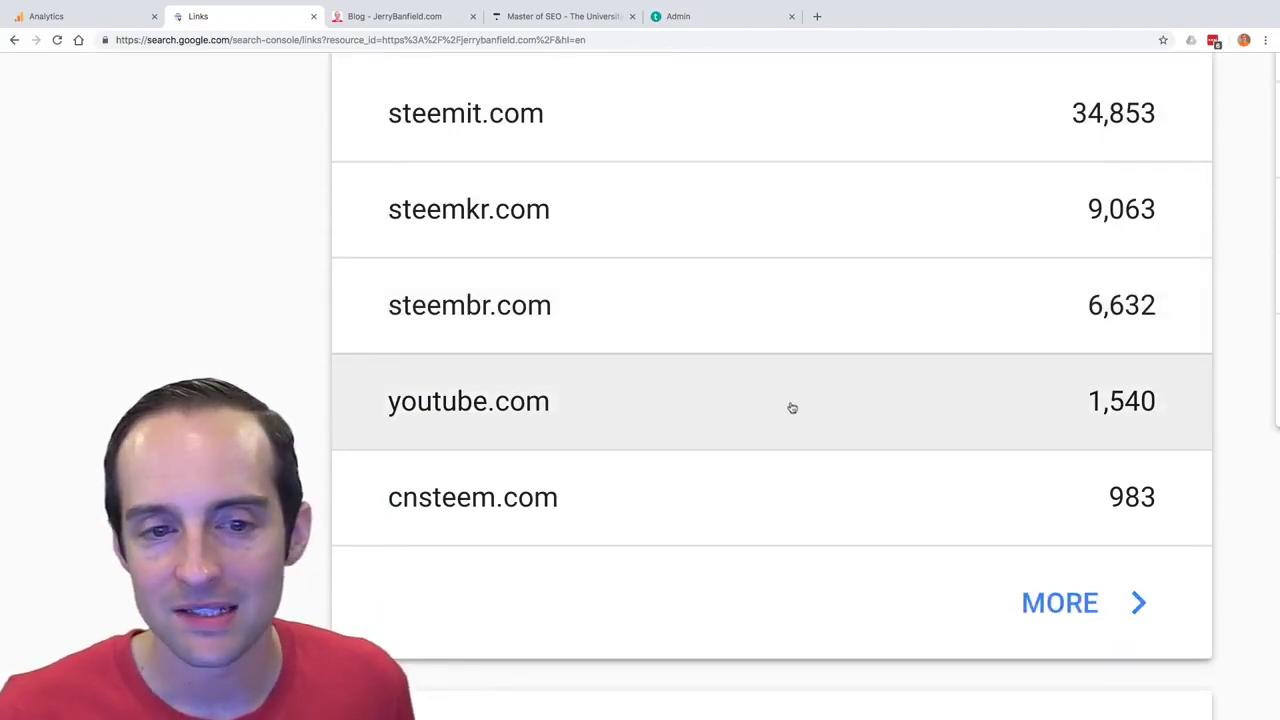
pyautogui.scroll(-1, 622, 390)
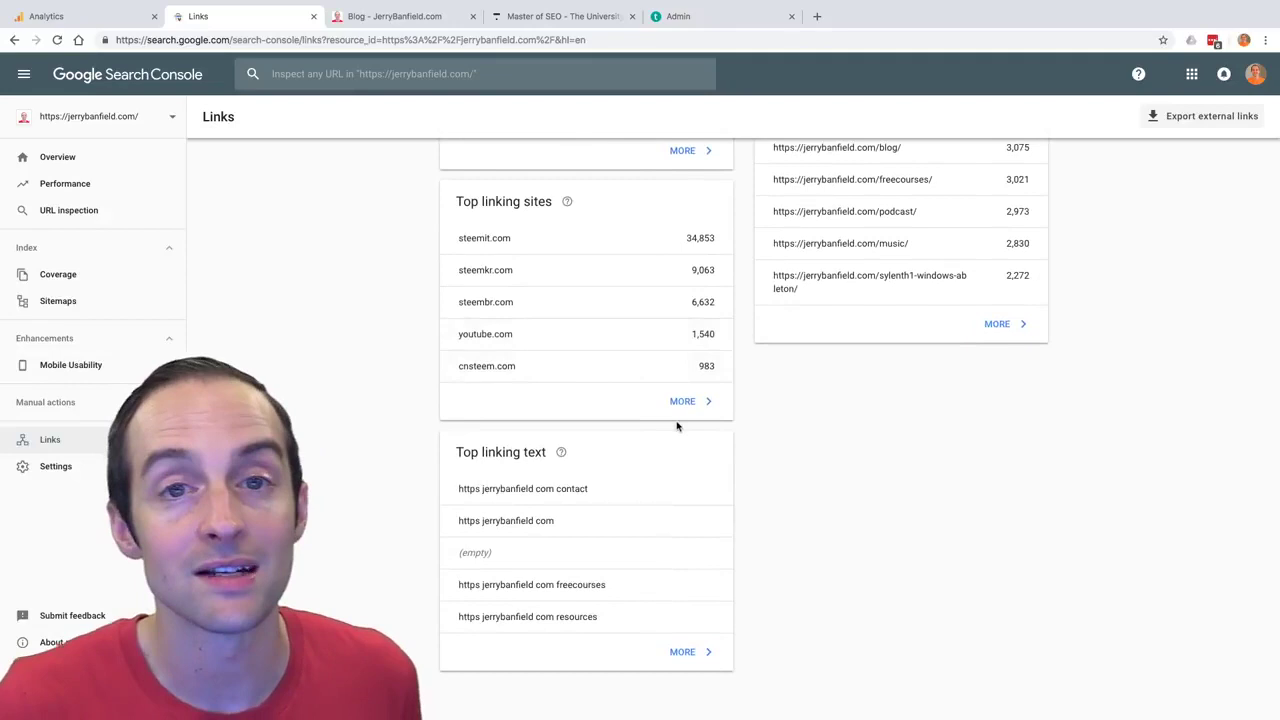
# Review the anchor texts listed under Top linking text in the Links report.
pyautogui.keyDown('ctrl'); pyautogui.scroll(5, 603, 523); pyautogui.keyUp('ctrl')
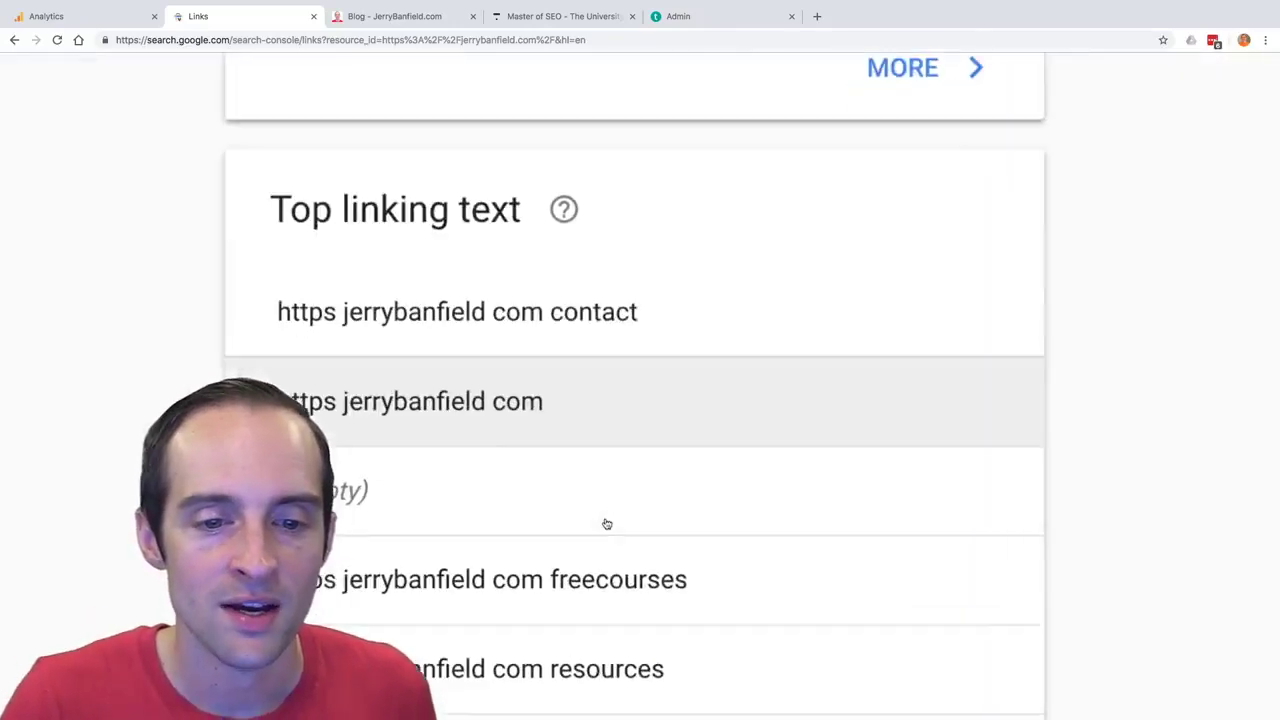
pyautogui.scroll(-1, 606, 523)
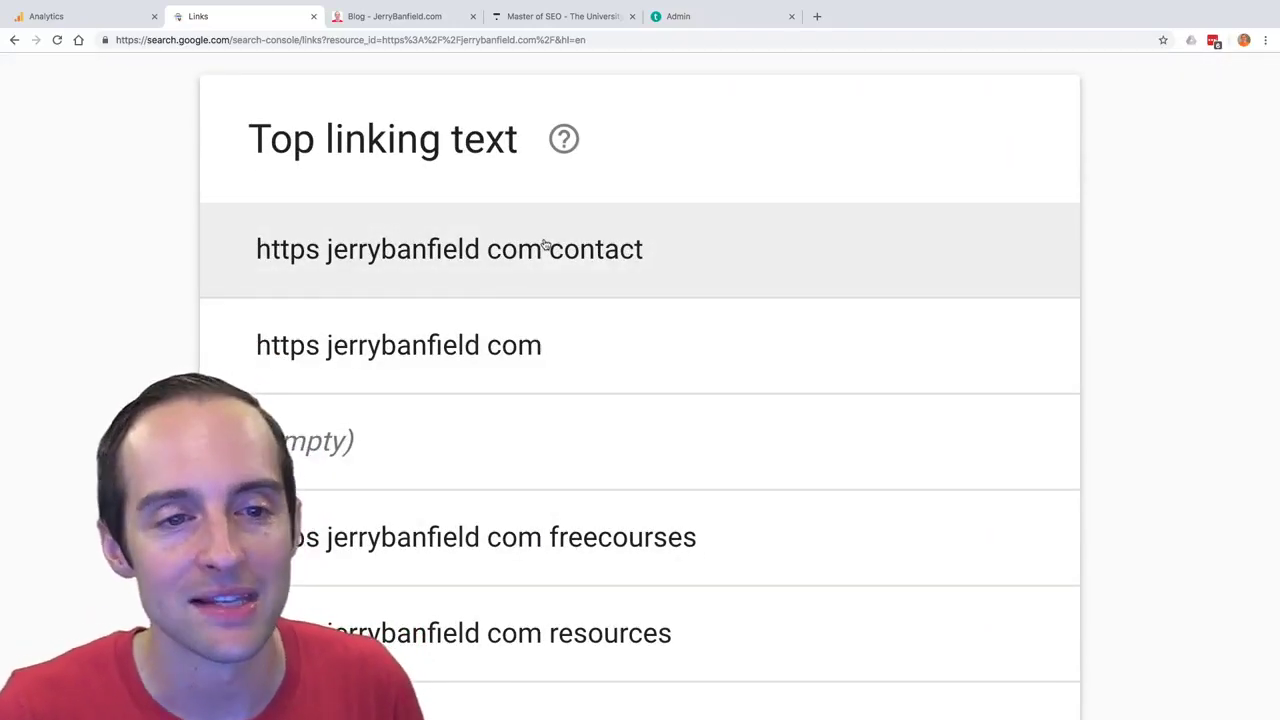
pyautogui.keyDown('ctrl'); pyautogui.scroll(-5, 545, 245); pyautogui.keyUp('ctrl')
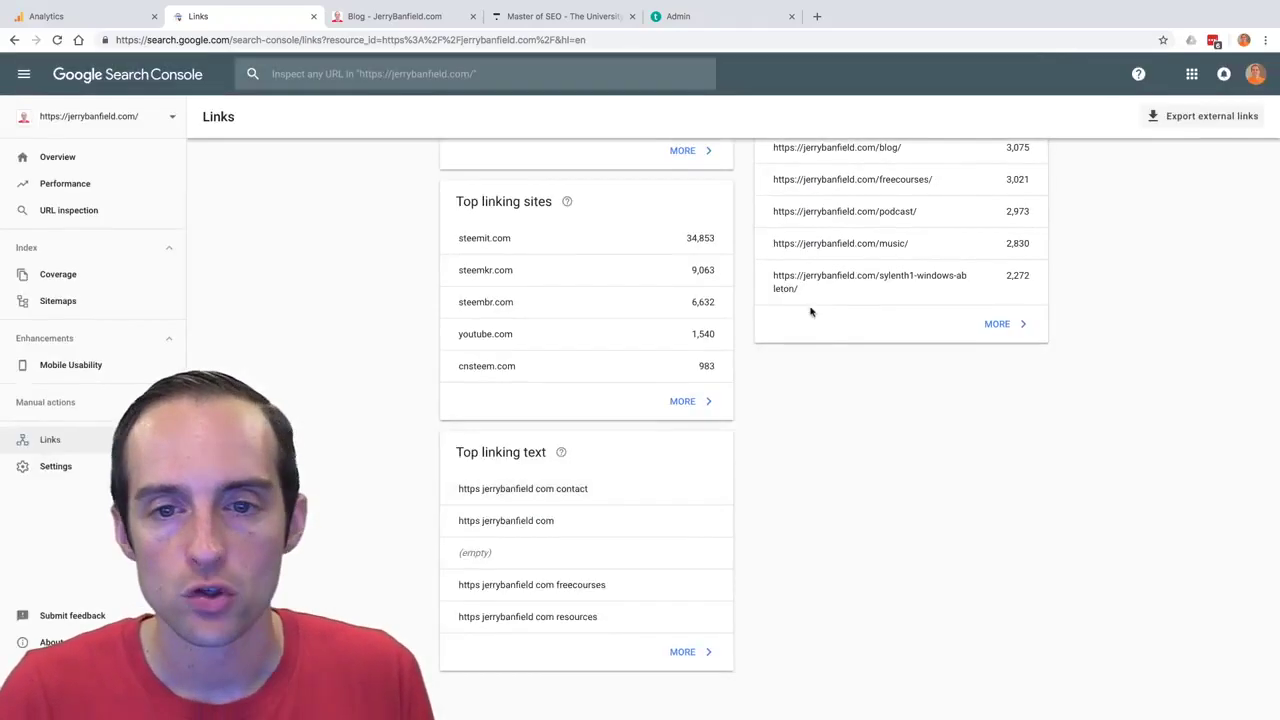
# Examine the top linked pages under Internal links, including the help explanation and each page's link count.
pyautogui.scroll(5, 811, 309)
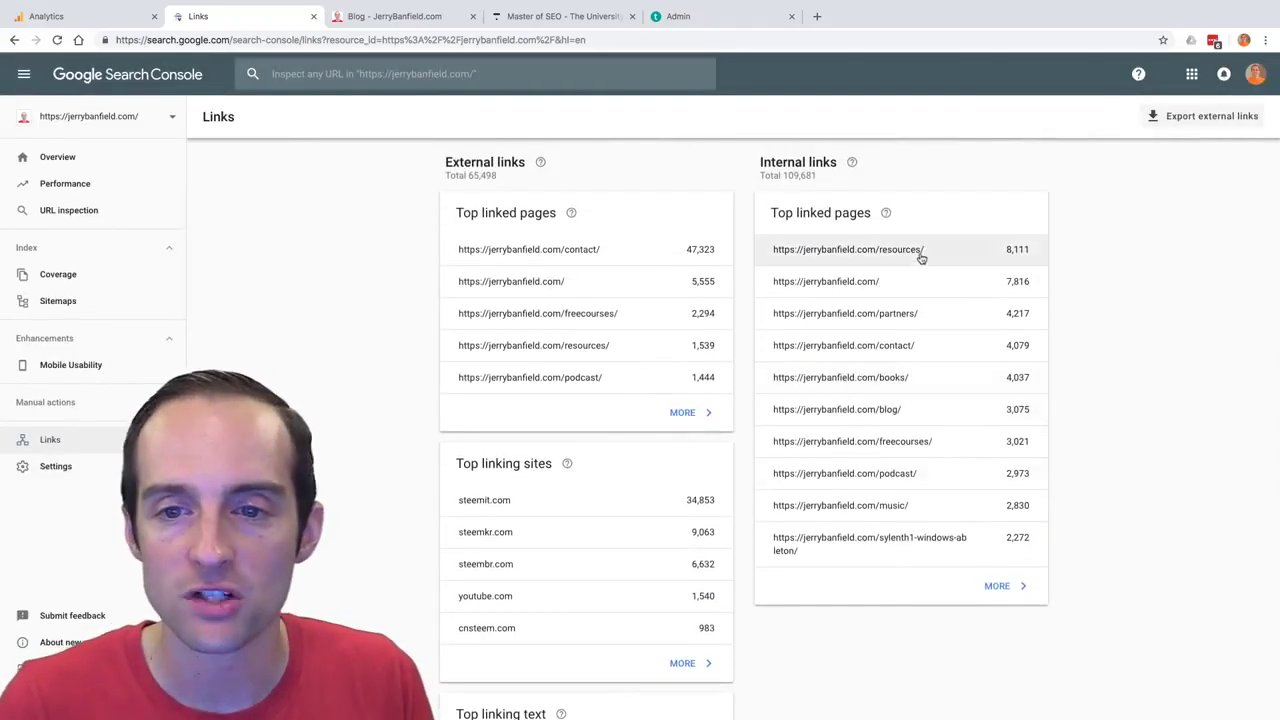
pyautogui.keyDown('ctrl'); pyautogui.scroll(5, 920, 256); pyautogui.keyUp('ctrl')
pyautogui.scroll(-2, 917, 264)
pyautogui.moveTo(686, 136)
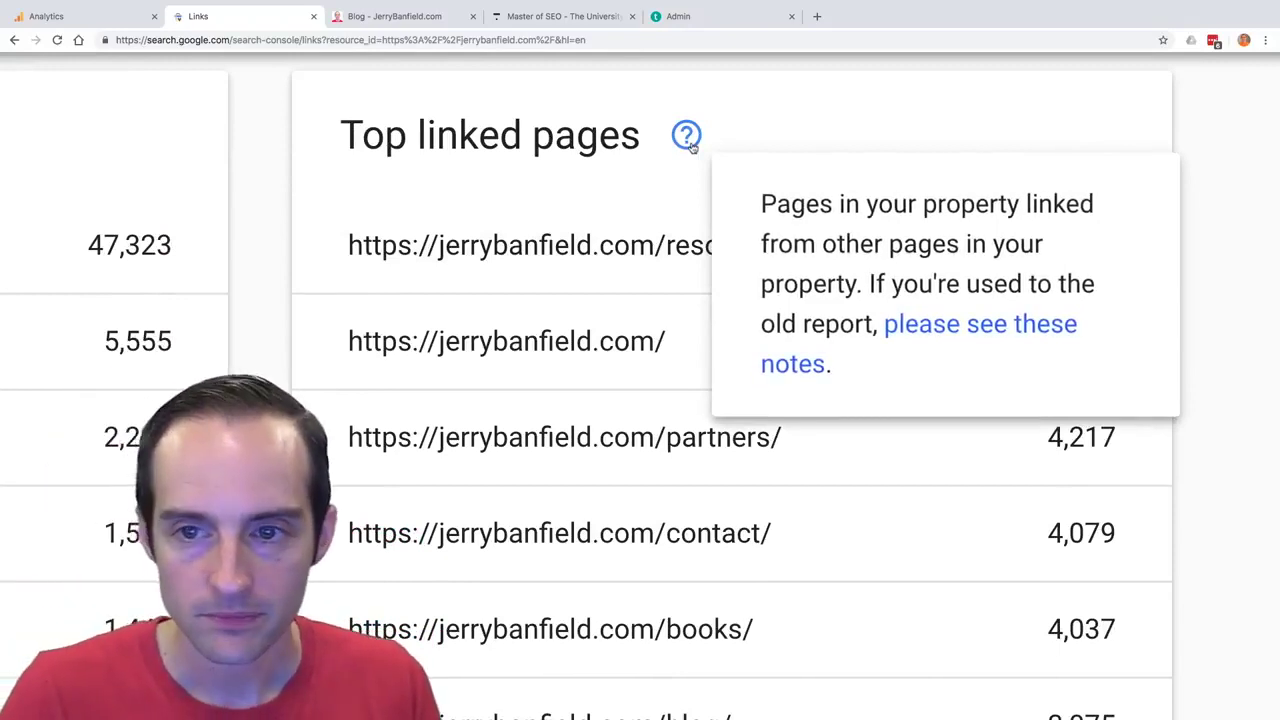
pyautogui.scroll(2, 692, 150)
pyautogui.scroll(-3, 694, 151)
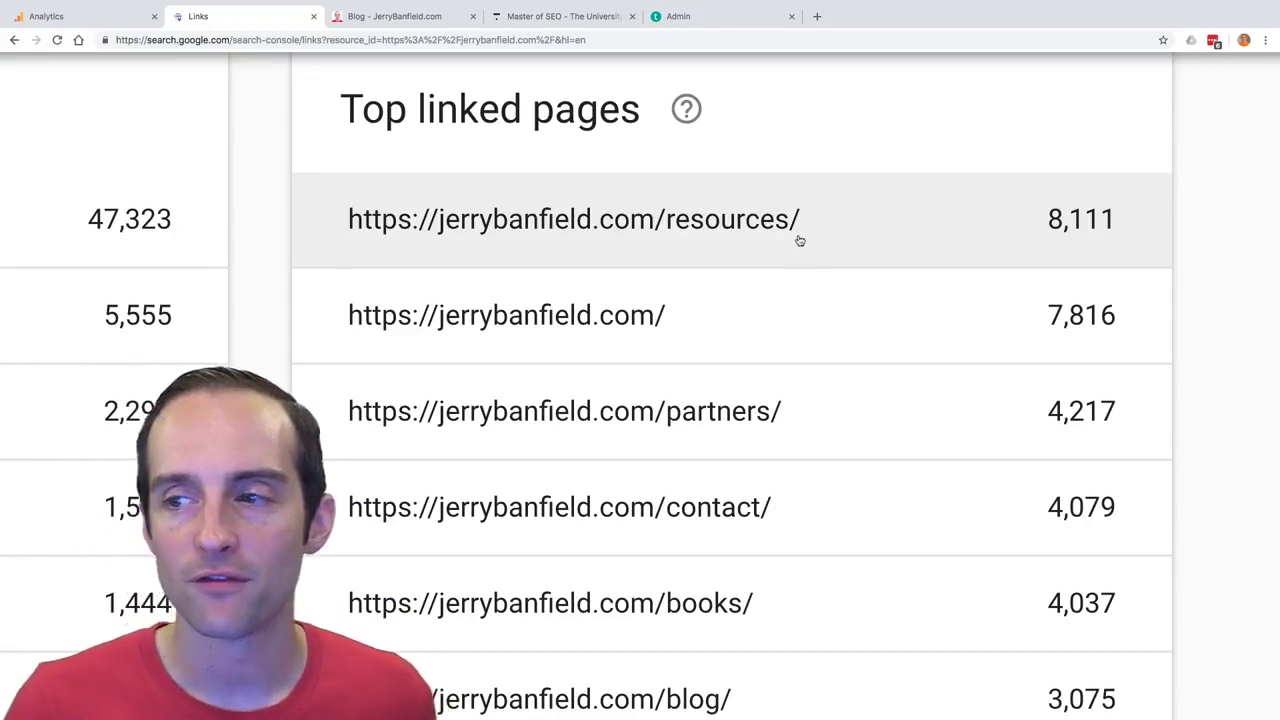
pyautogui.scroll(-5, 800, 240)
pyautogui.scroll(-1, 849, 366)
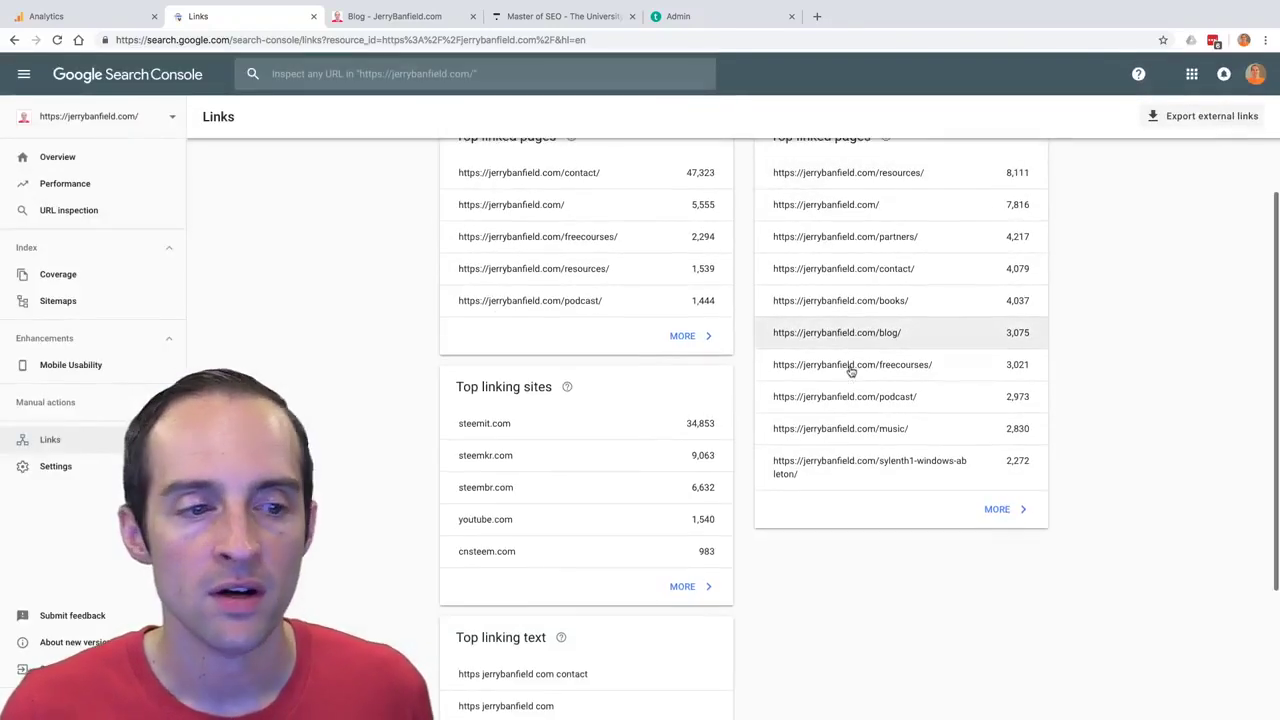
# View the property settings and display the valid pages in the Mobile Usability report's chart.
pyautogui.click(56, 466)
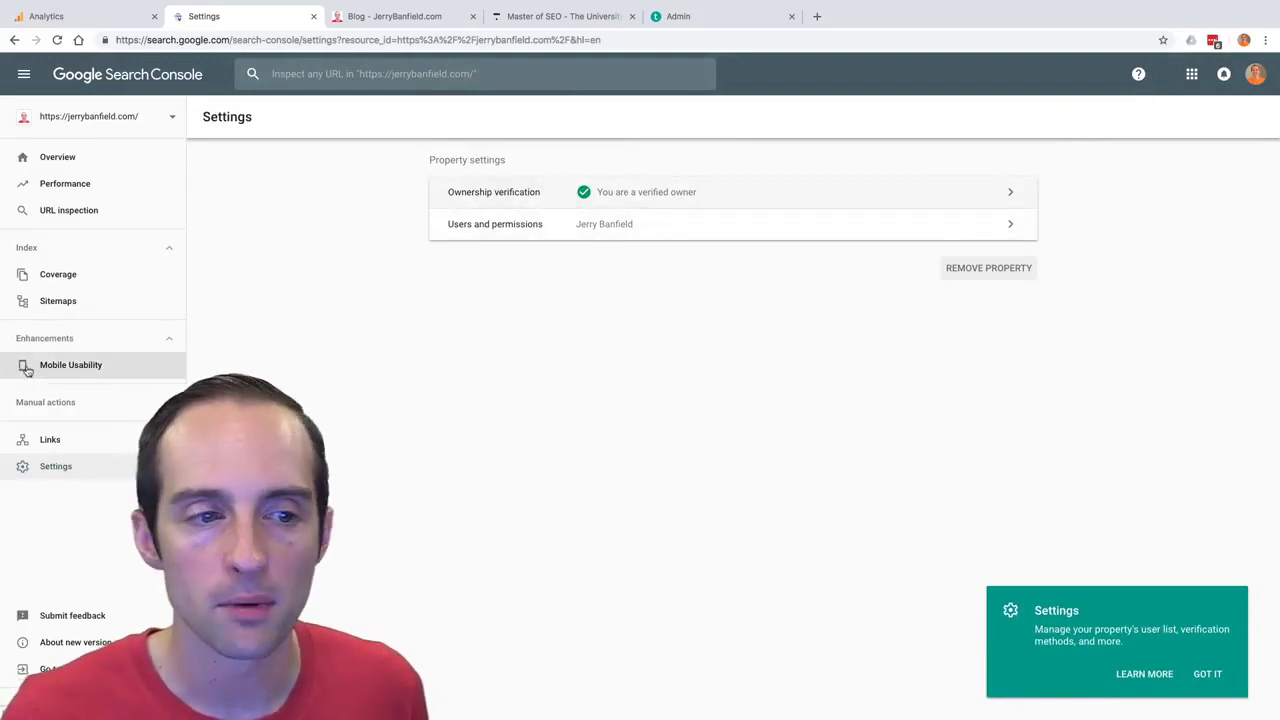
pyautogui.click(71, 365)
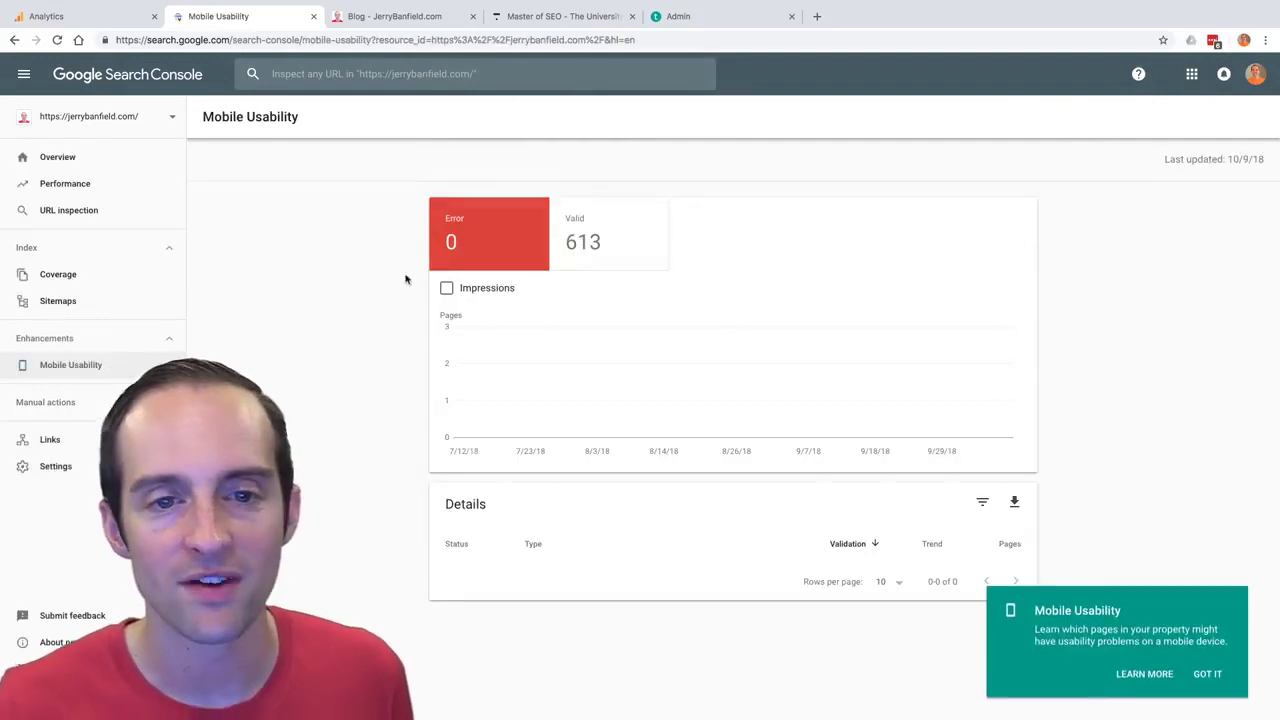
pyautogui.click(560, 240)
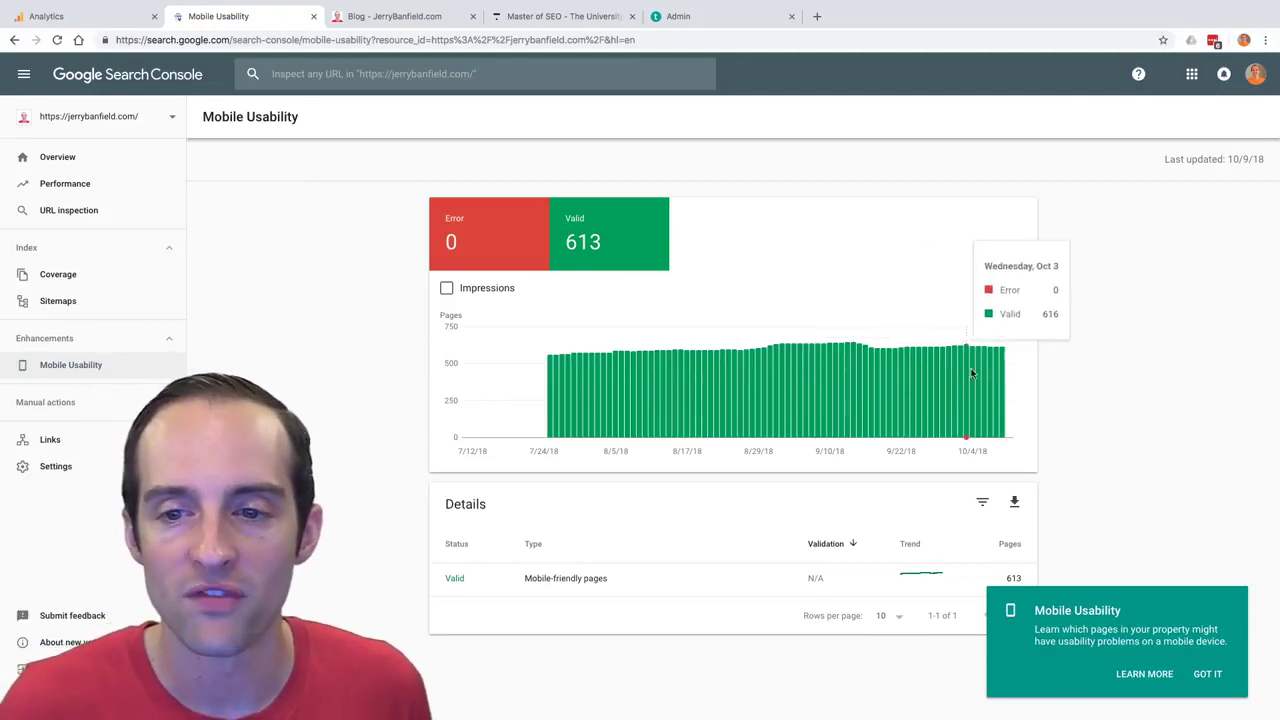
# Check the Sitemaps page for submitted sitemaps and review the Coverage report's valid and excluded pages.
pyautogui.click(80, 304)
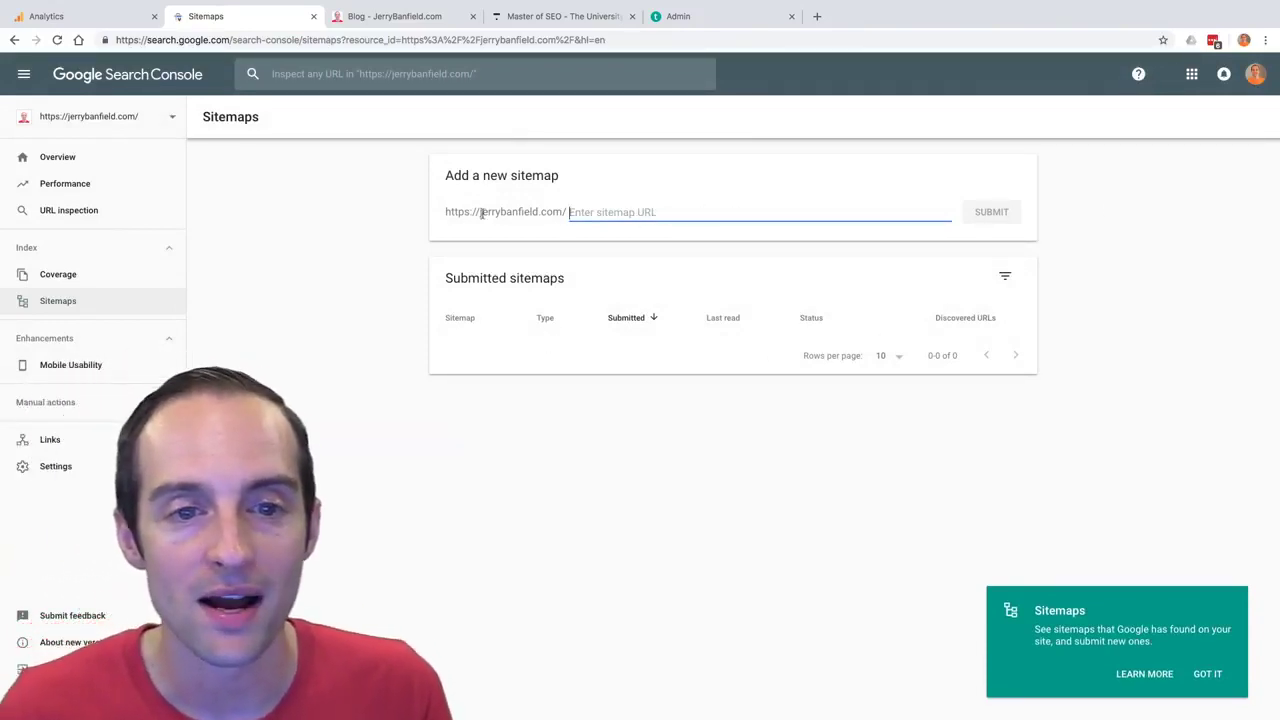
pyautogui.click(66, 276)
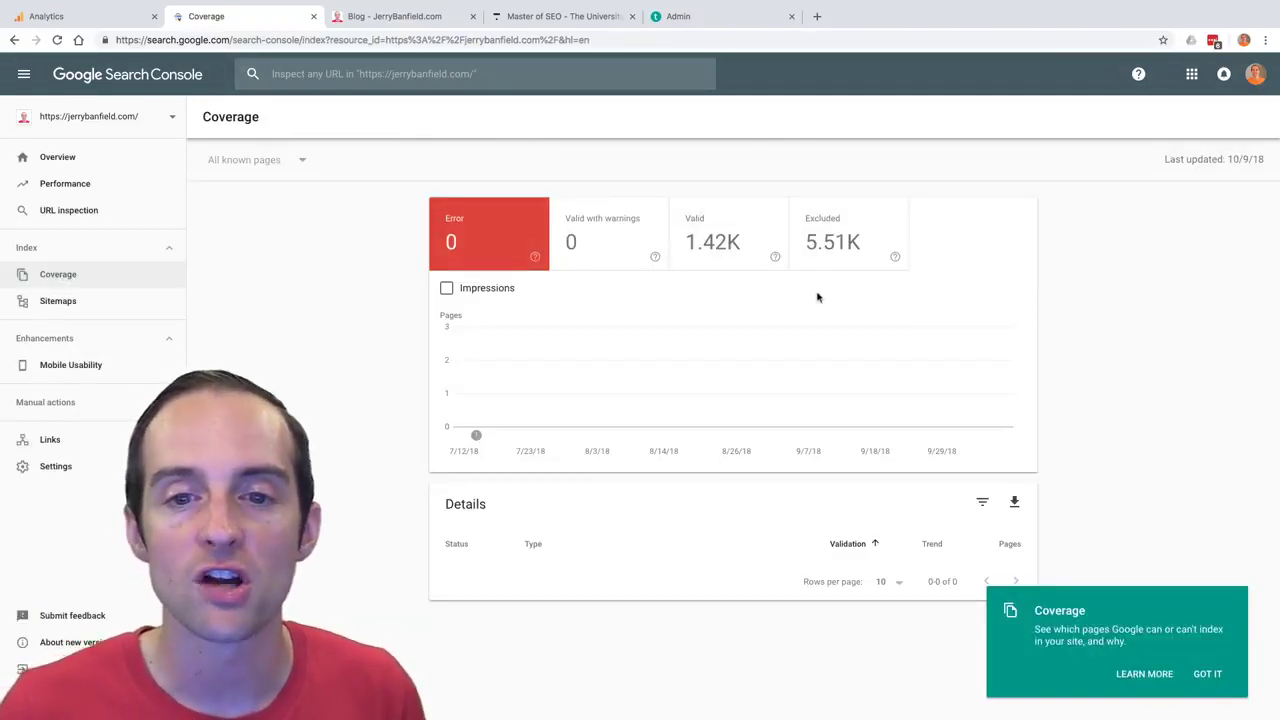
pyautogui.moveTo(897, 259)
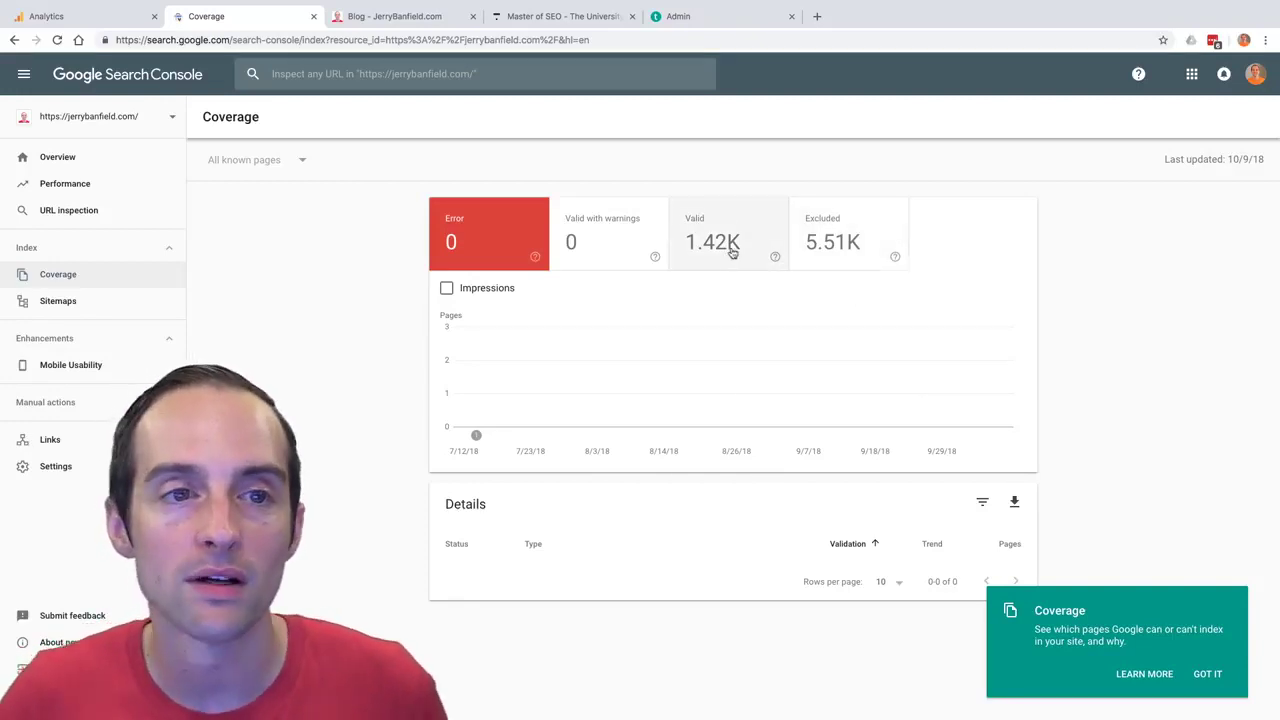
# Switch to the website's own browser tab to view its homepage, and return to the Coverage report.
pyautogui.click(402, 16)
pyautogui.scroll(10, 212, 182)
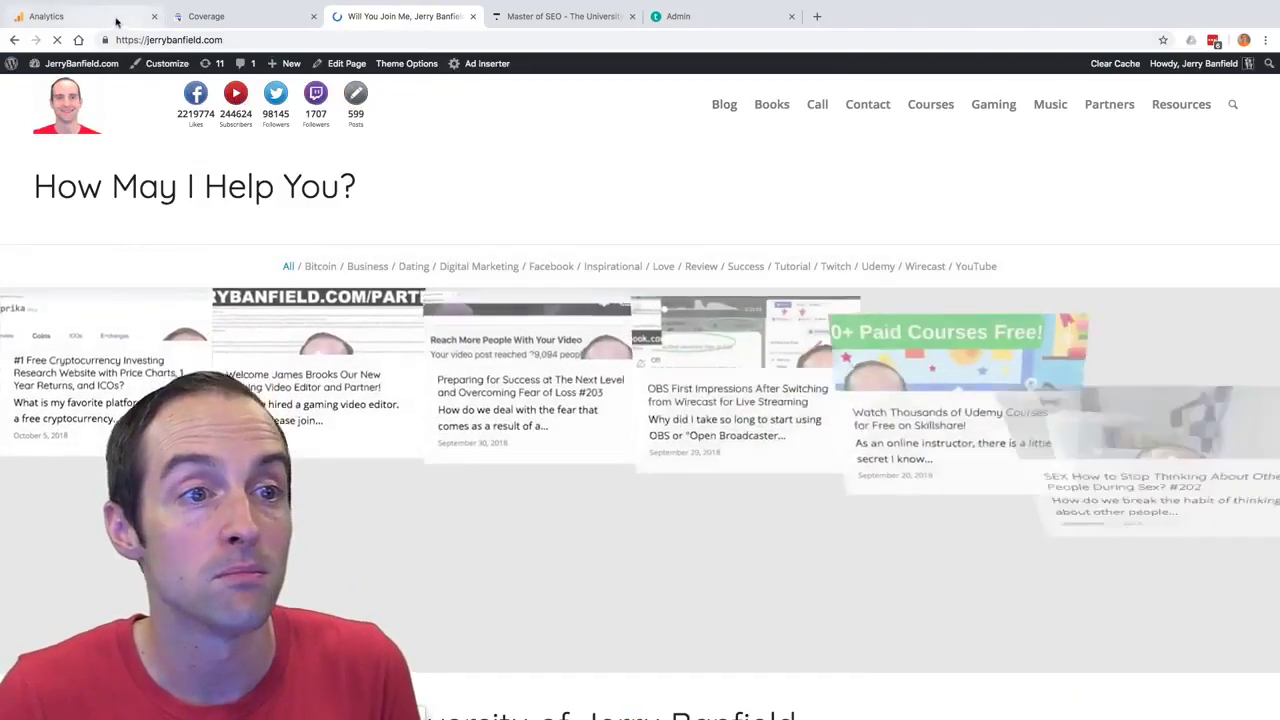
pyautogui.click(206, 16)
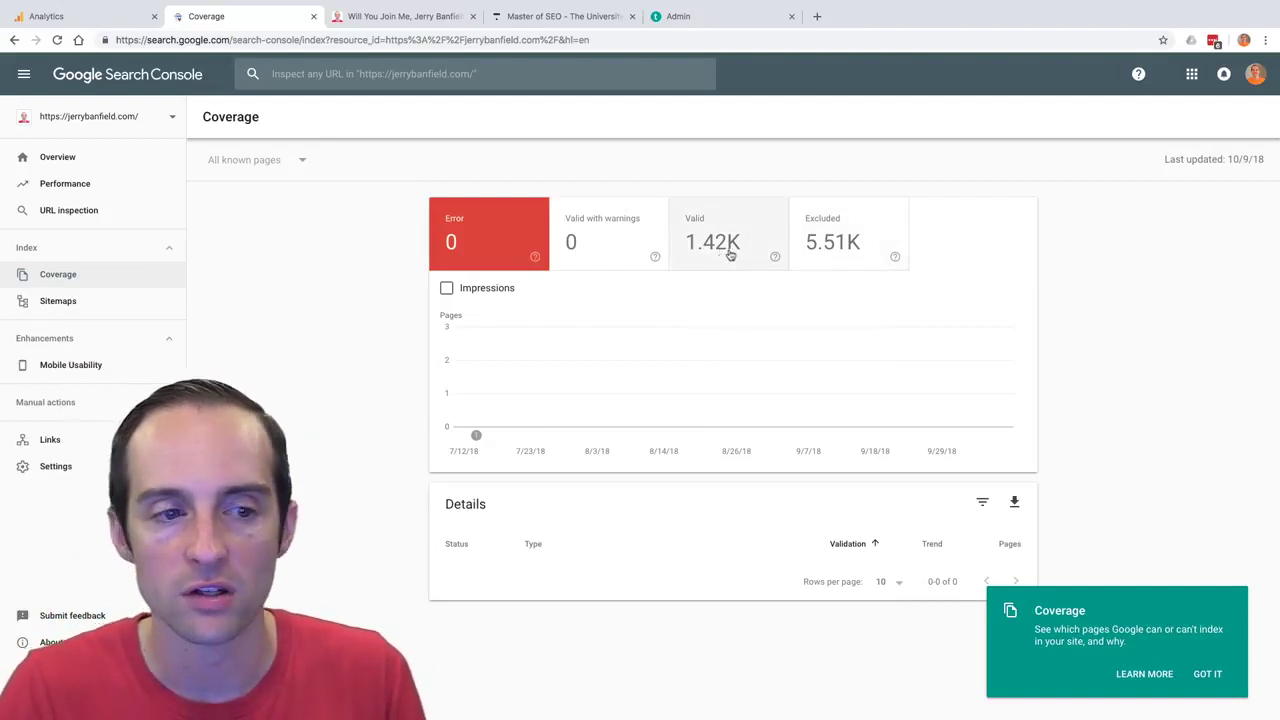
# Open the Performance report and examine the clicks and impressions chart and the top search queries for the last 3 months.
pyautogui.click(78, 211)
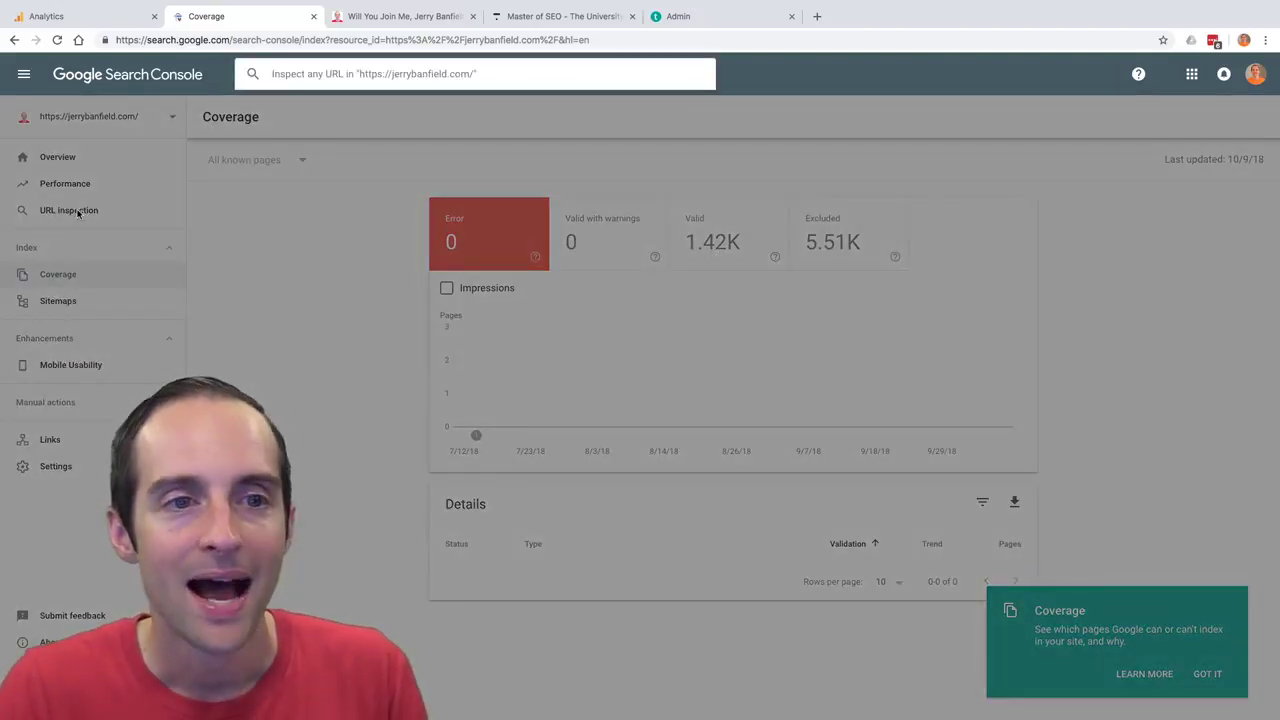
pyautogui.click(65, 185)
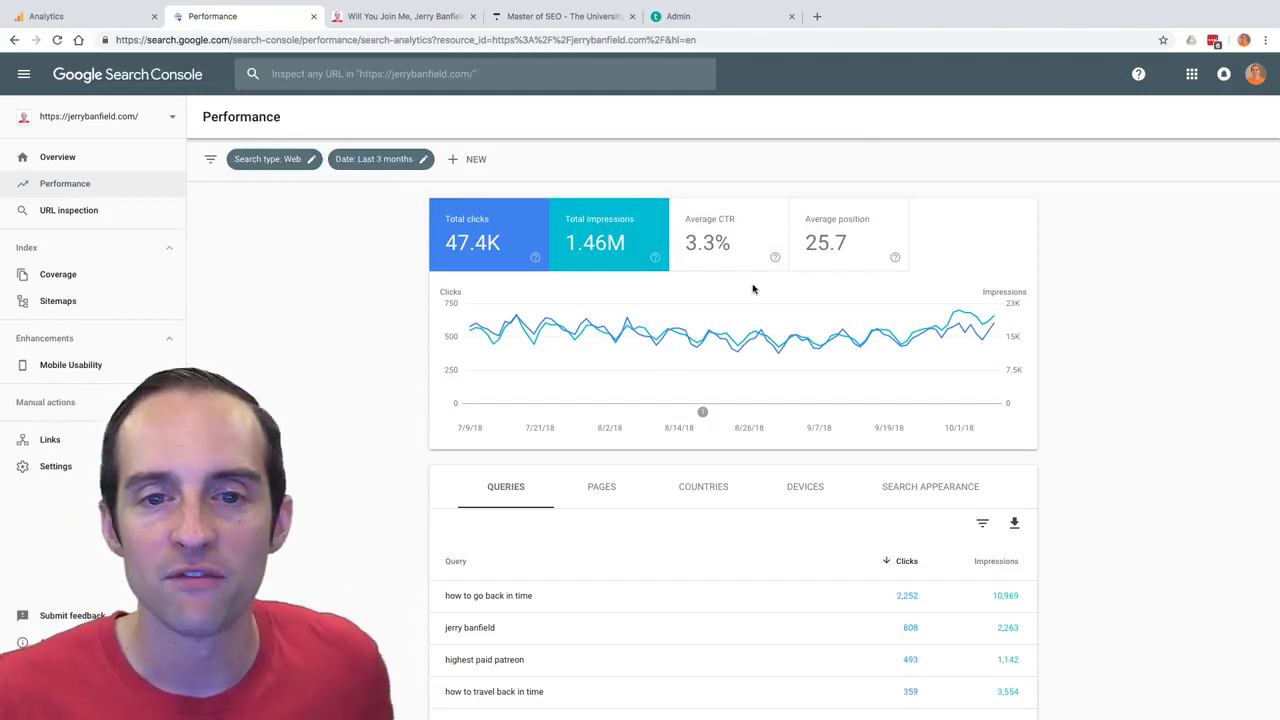
pyautogui.scroll(5, 757, 286)
pyautogui.scroll(-10, 502, 307)
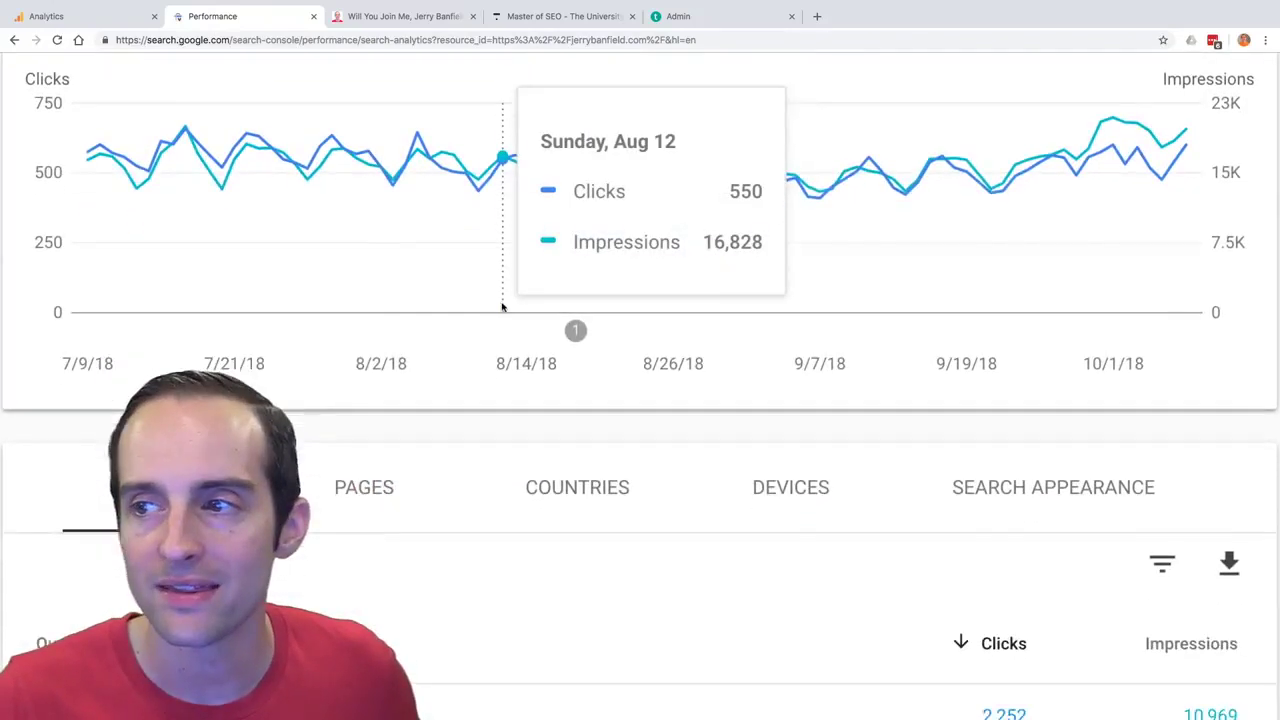
pyautogui.scroll(-5, 473, 409)
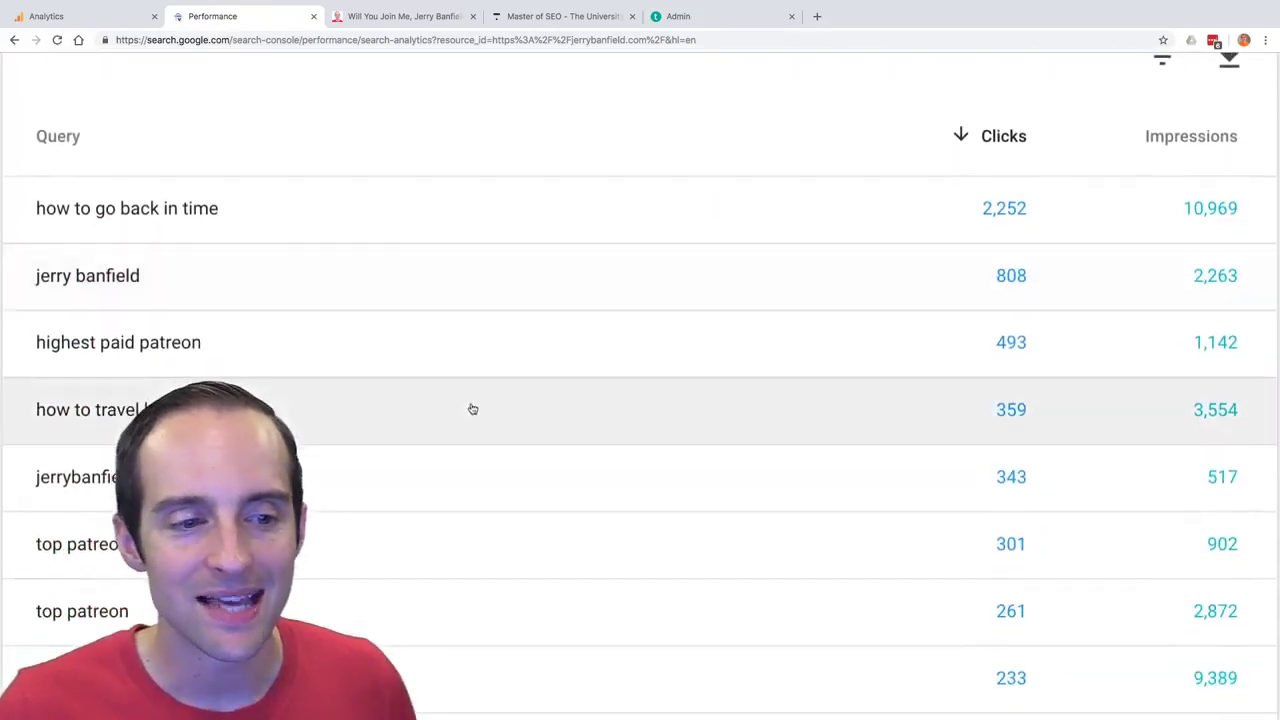
pyautogui.scroll(-2, 473, 409)
pyautogui.scroll(-5, 473, 409)
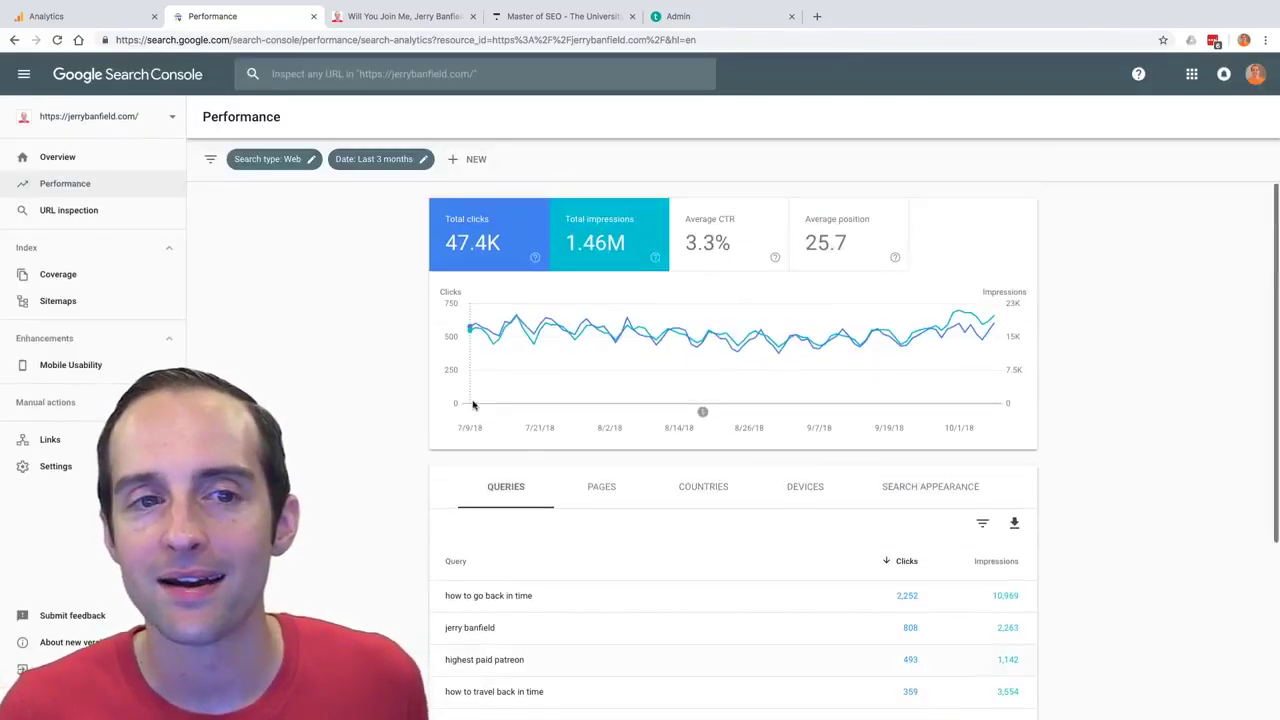